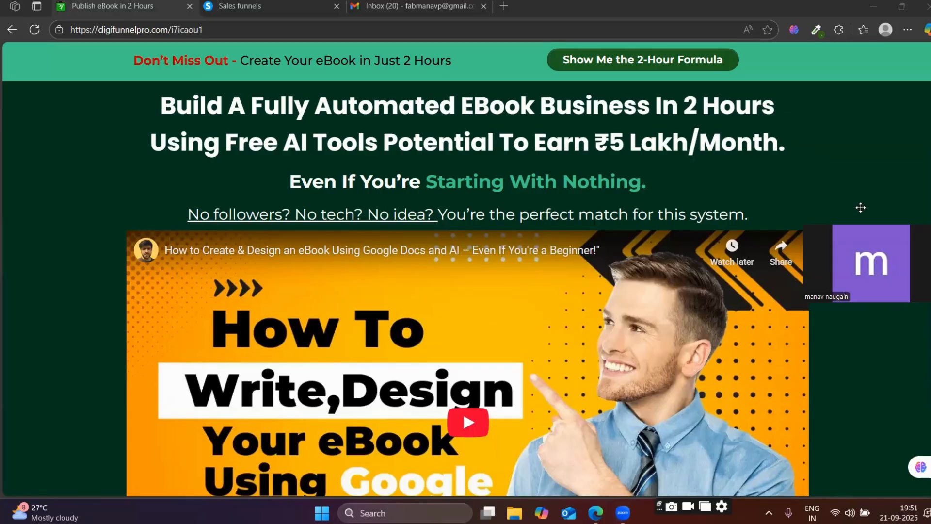
Review the reference eBook sales page, from its headline and video down to the course access button.
left_click_drag(860, 208, 860, 412)
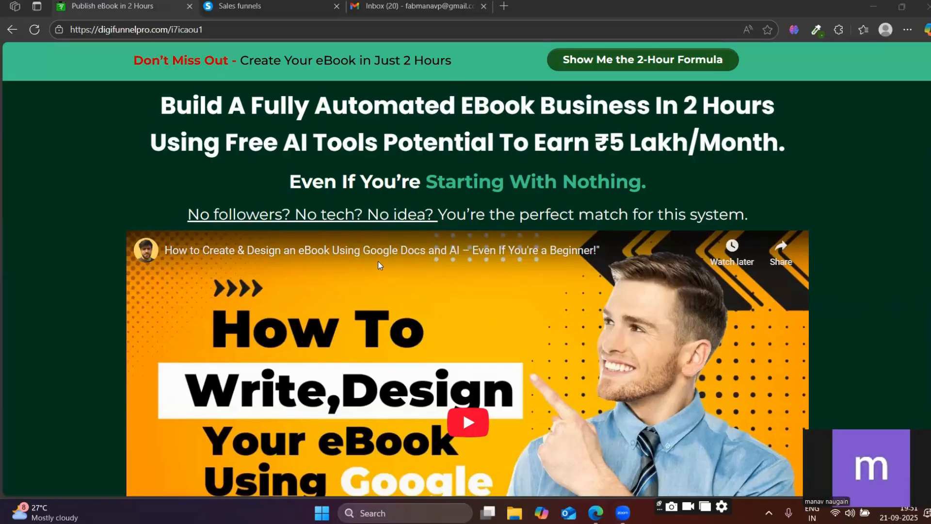
scroll(461, 409, "down", 4)
scroll(211, 190, "up", 4)
scroll(310, 191, "down", 2)
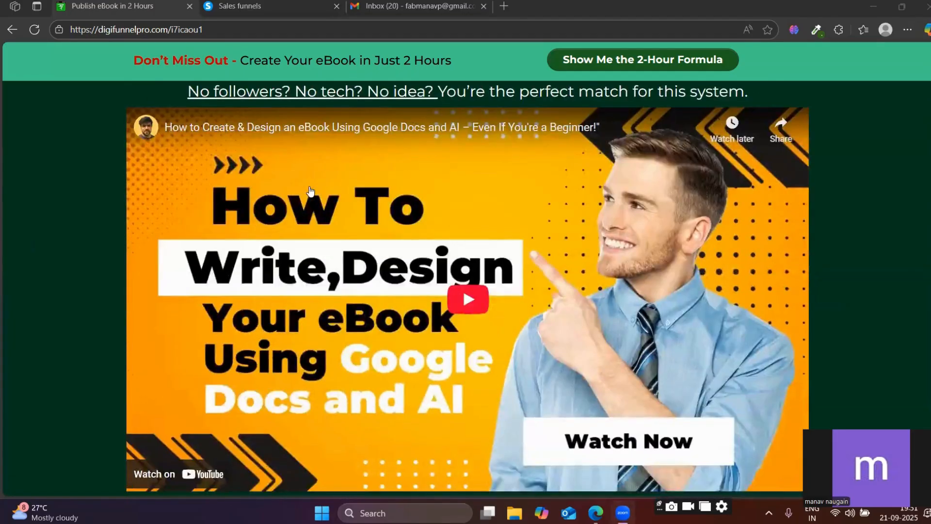
scroll(310, 190, "down", 2)
scroll(308, 191, "up", 3)
scroll(301, 204, "down", 4)
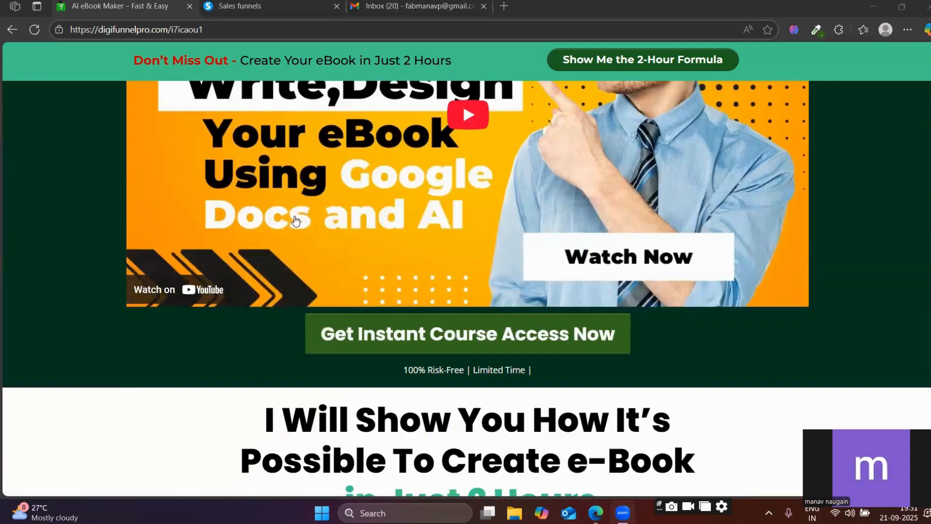
scroll(295, 221, "up", 1)
scroll(383, 218, "down", 3)
scroll(371, 232, "up", 3)
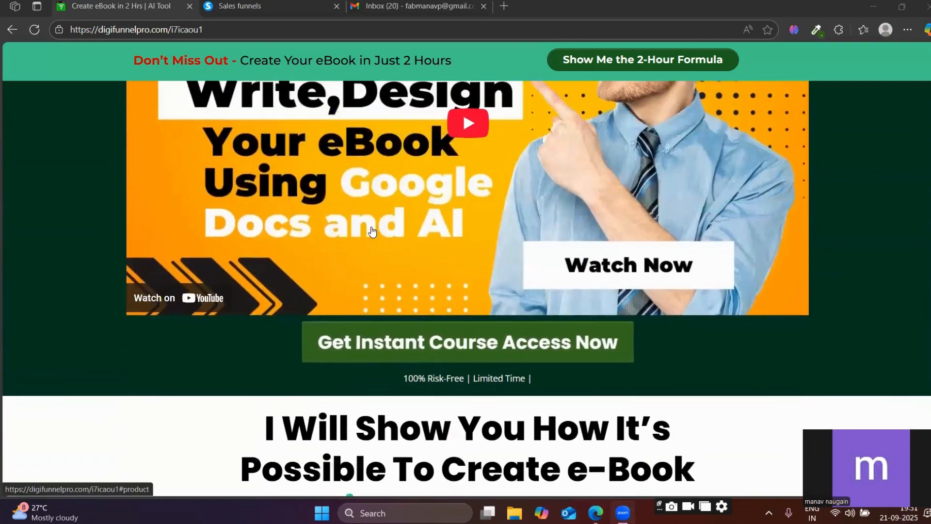
scroll(412, 228, "up", 3)
scroll(446, 223, "down", 3)
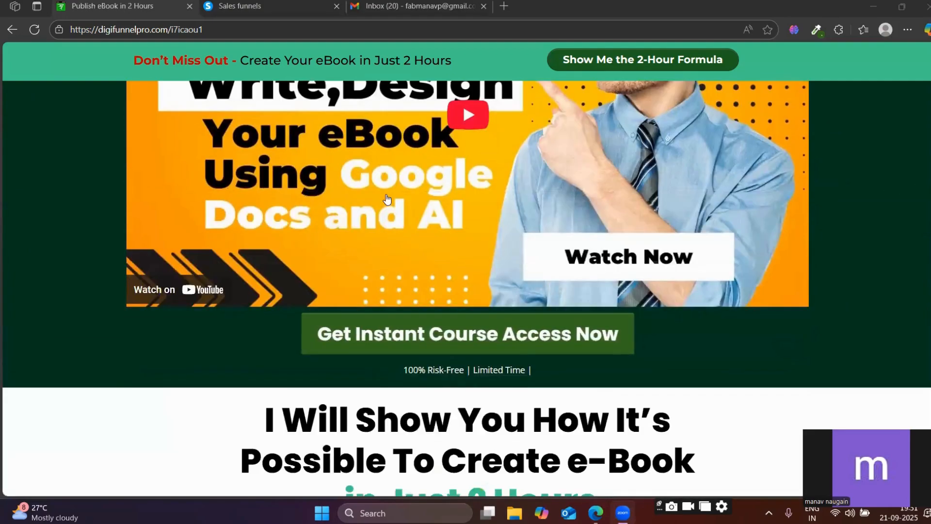
scroll(324, 243, "up", 3)
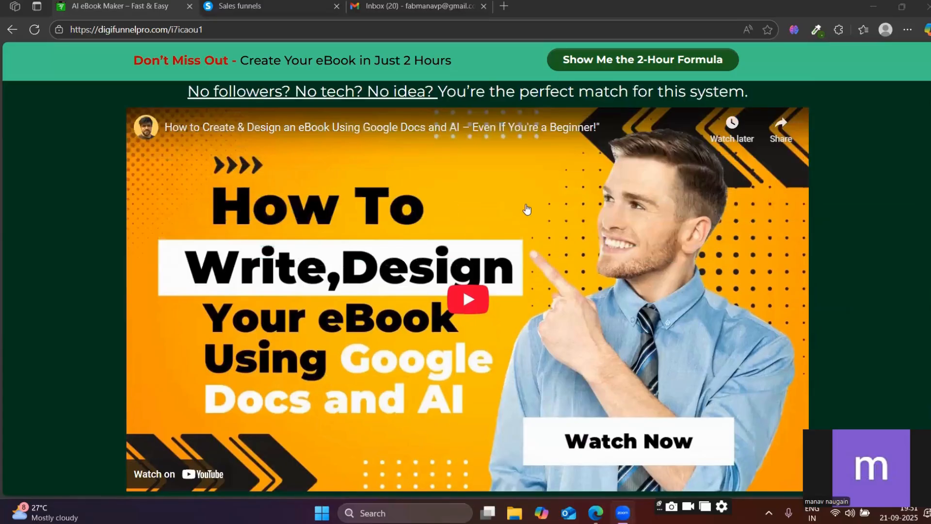
scroll(527, 210, "up", 2)
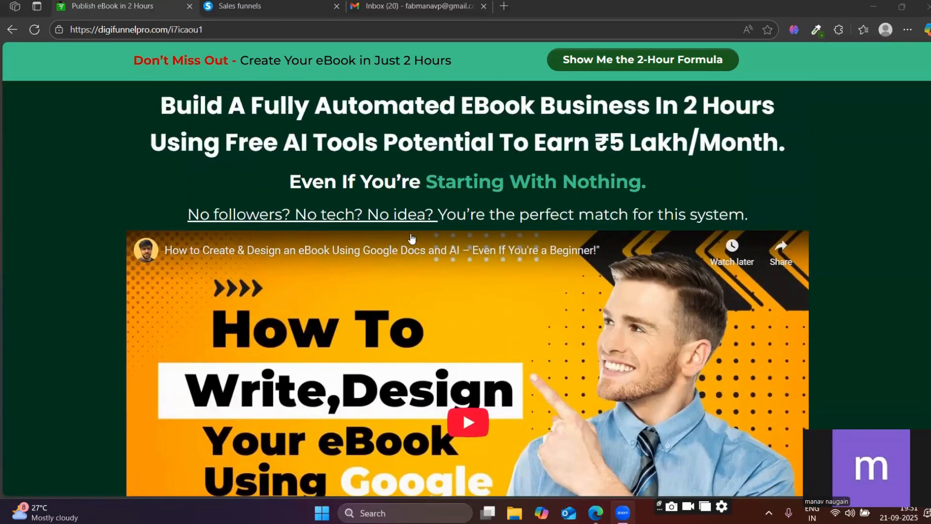
scroll(864, 275, "down", 5)
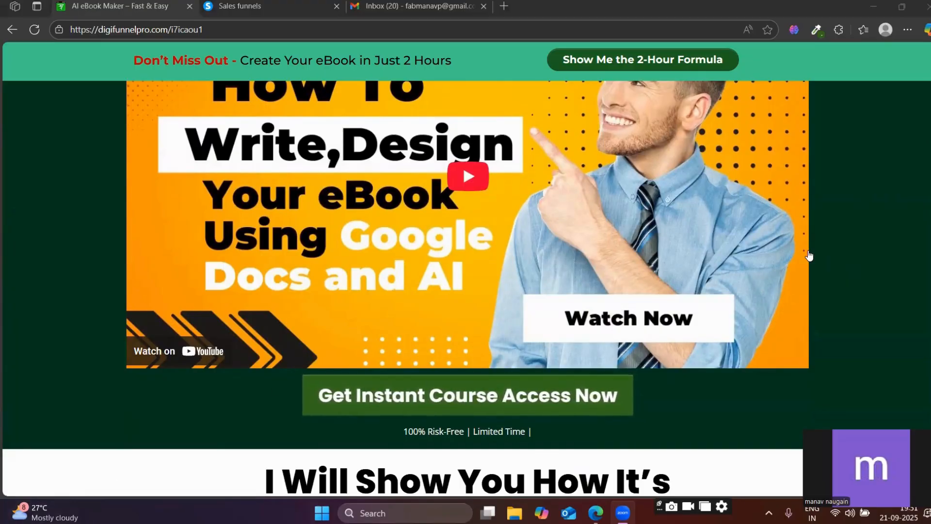
scroll(804, 258, "up", 4)
scroll(803, 258, "up", 1)
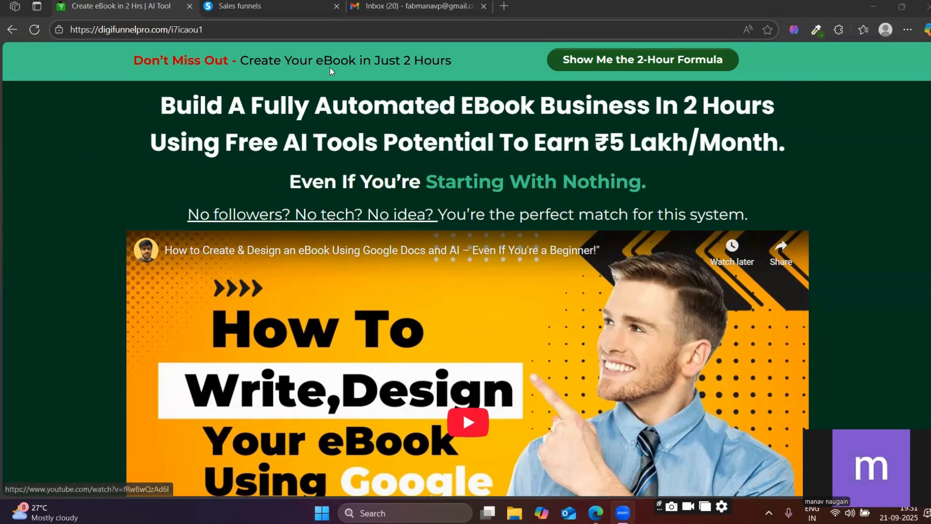
Switch to systeme.io, open its dashboard and look over the CRM and Emails options.
left_click(274, 5)
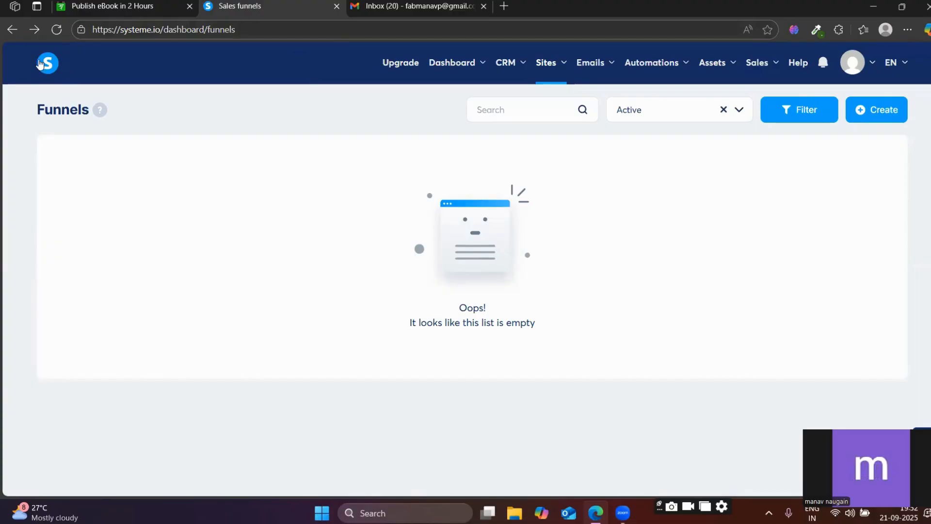
left_click(40, 64)
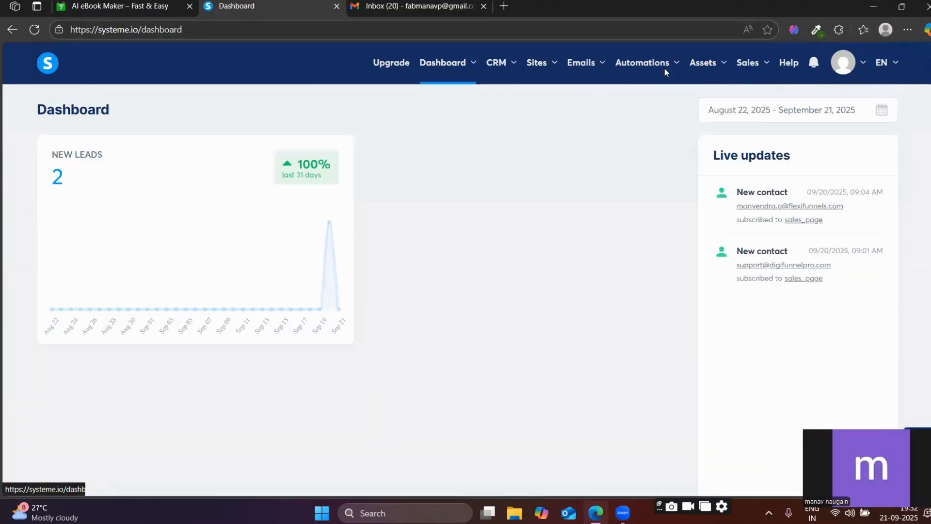
mouse_move(495, 85)
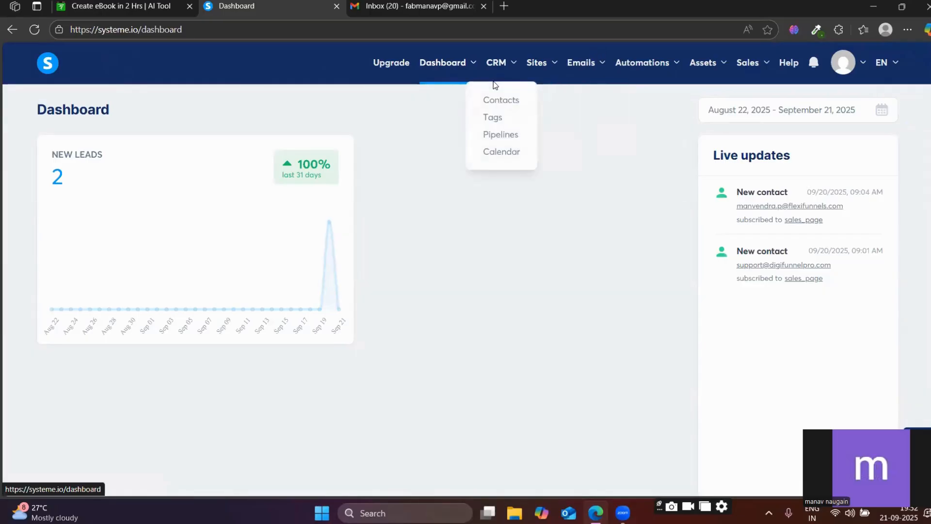
mouse_move(536, 63)
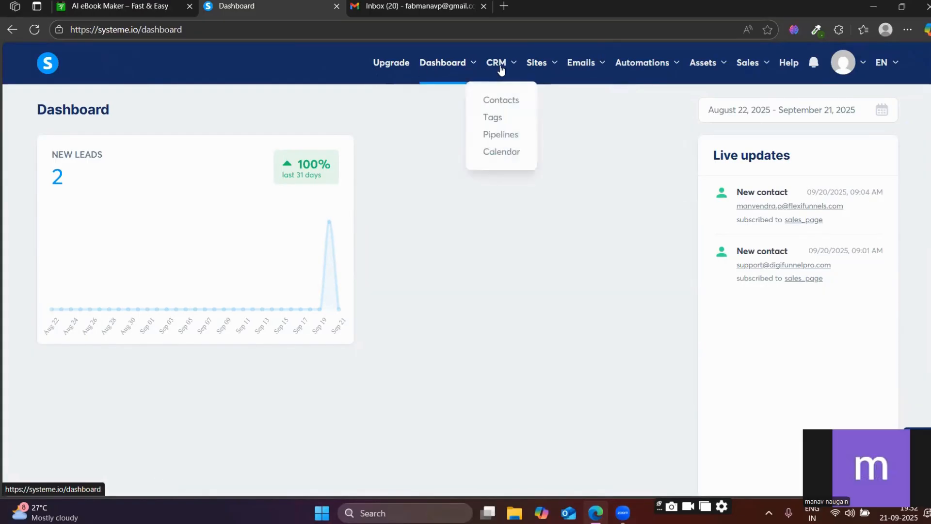
mouse_move(636, 67)
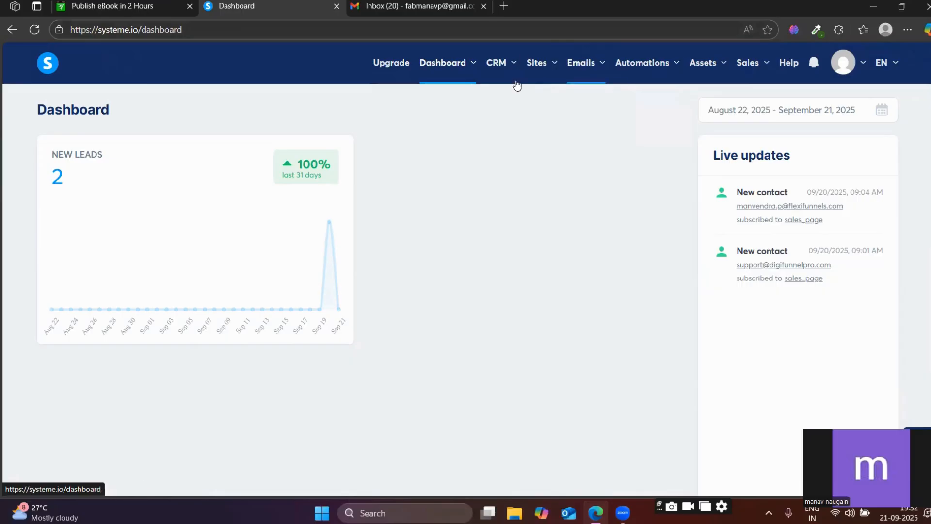
mouse_move(664, 58)
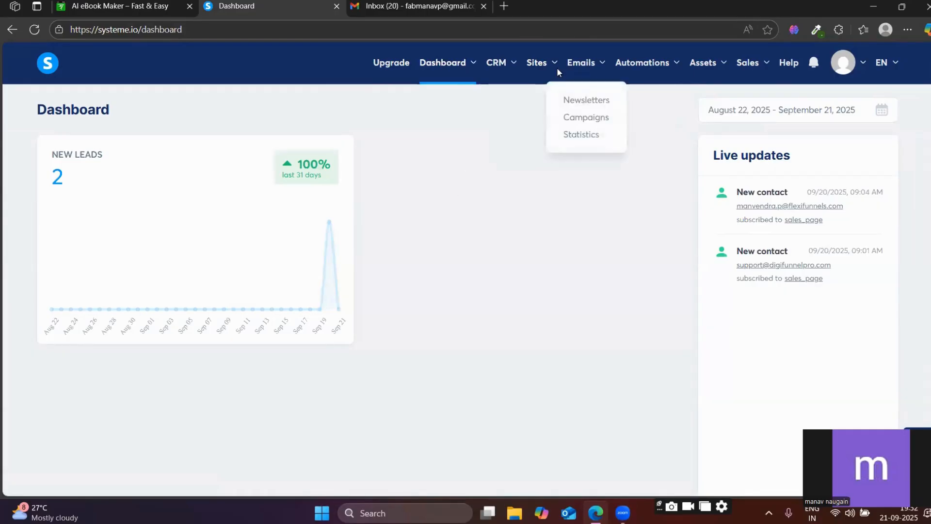
Create a sales funnel named "sales" with the Sell goal and save it.
left_click(532, 99)
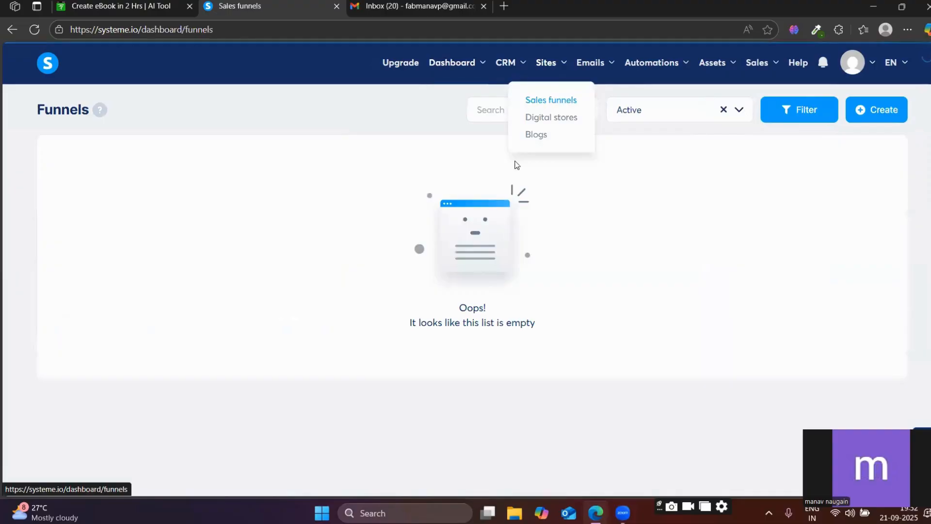
left_click(879, 109)
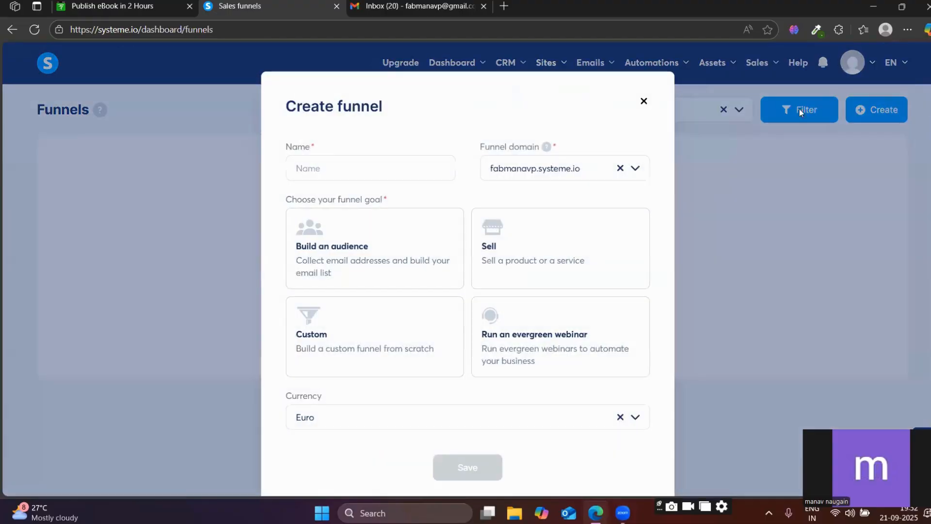
left_click(331, 168)
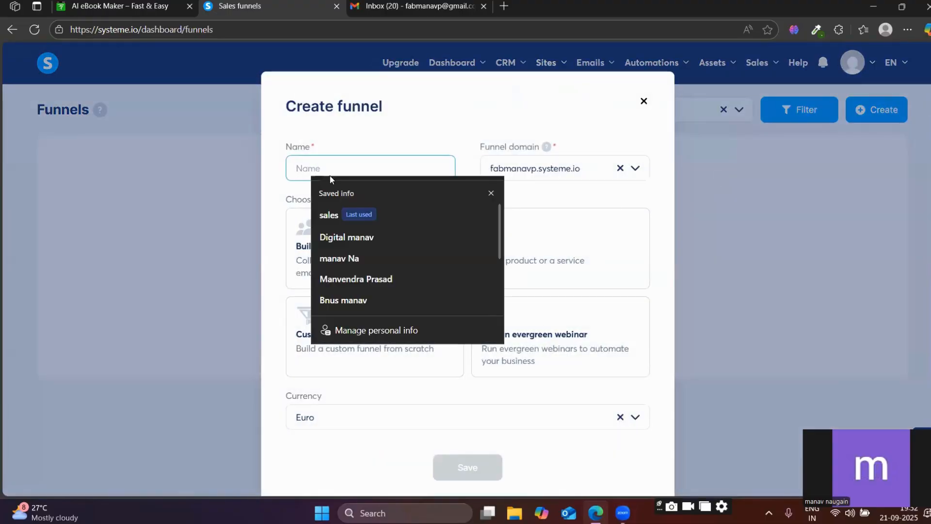
left_click(335, 214)
scroll(558, 223, "down", 1)
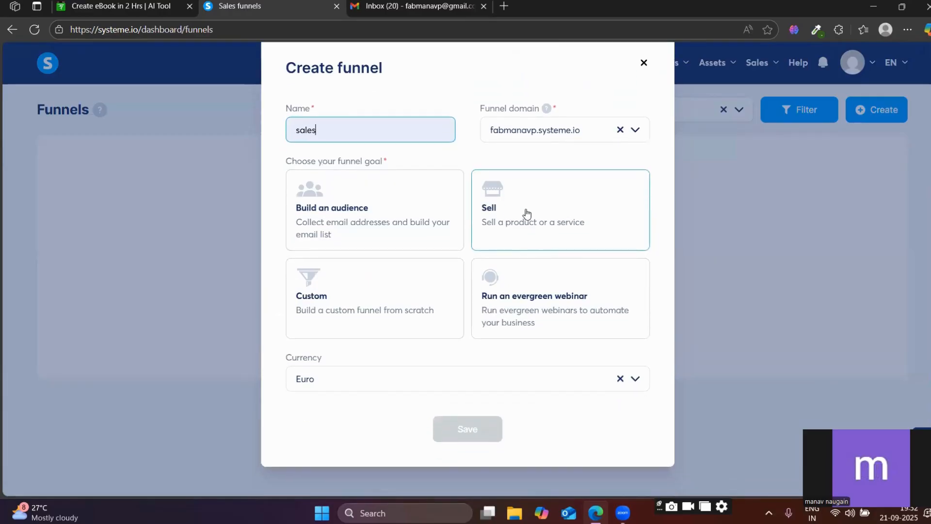
left_click(529, 221)
left_click(463, 426)
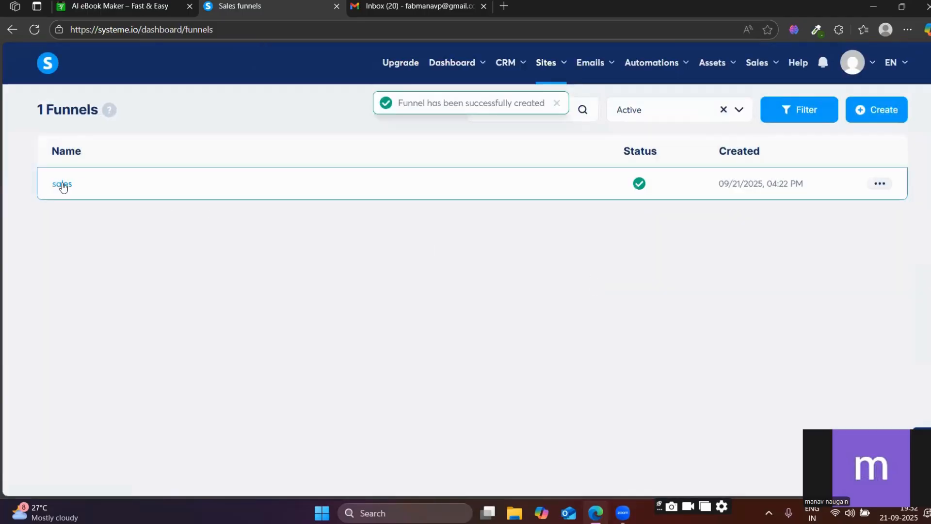
Open the "sales" funnel and add a step named "sales" of type Sales page, starting from scratch.
left_click(62, 185)
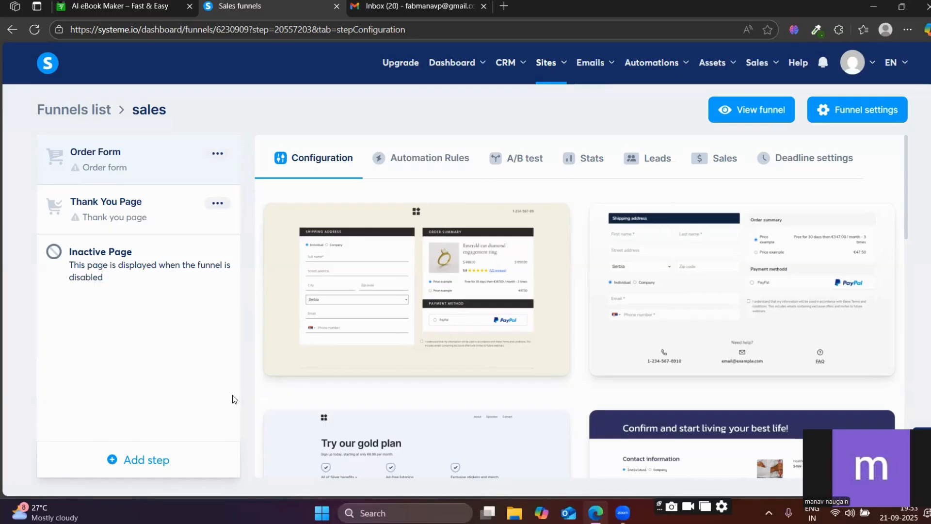
left_click(129, 459)
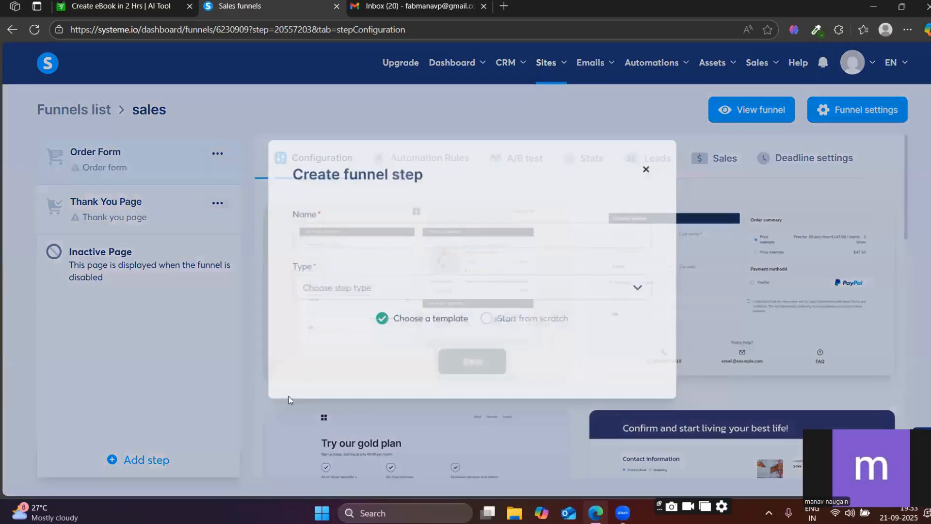
left_click(353, 233)
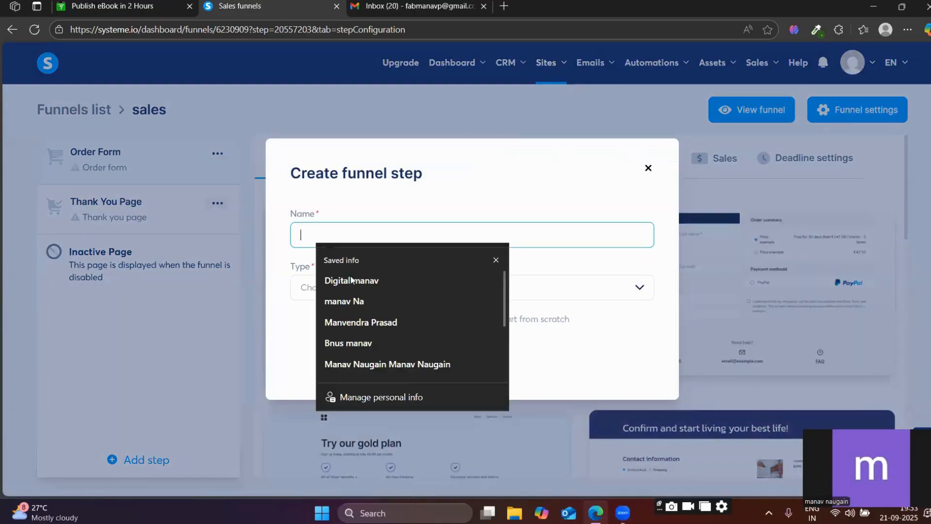
type("sak")
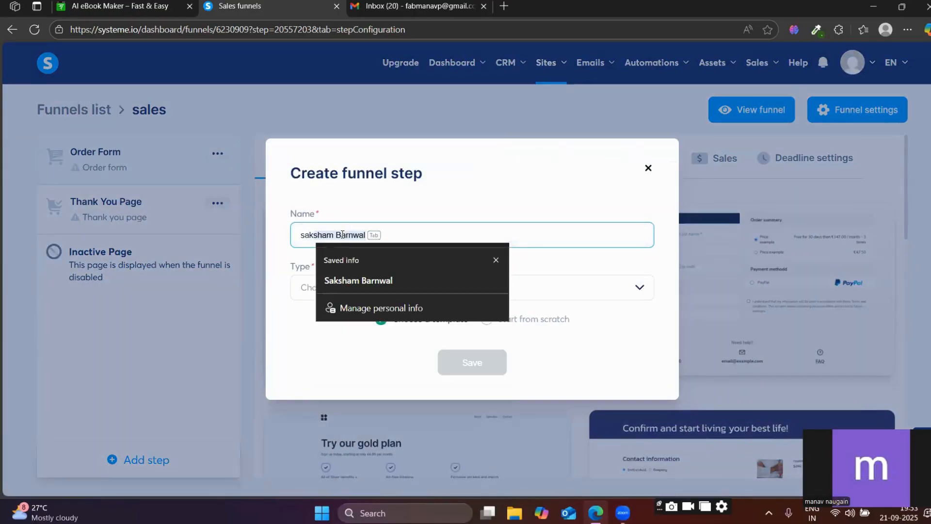
type("les")
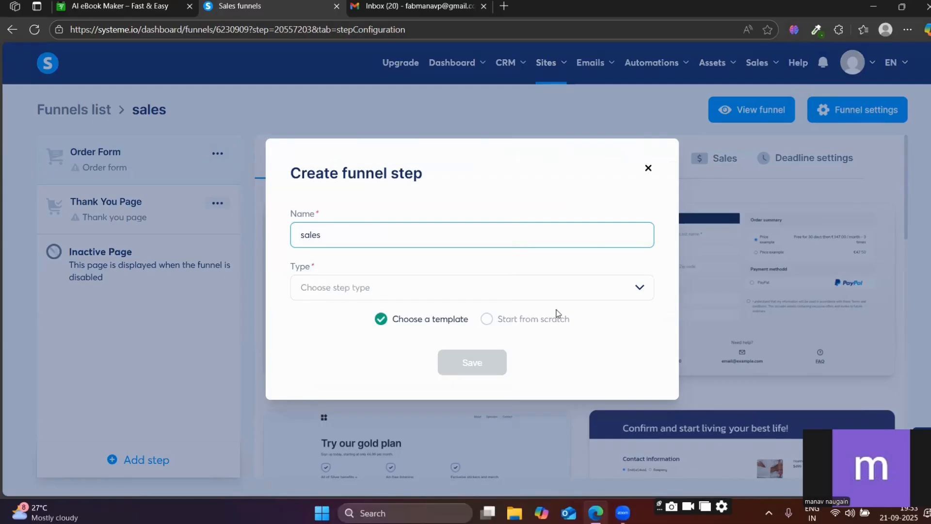
left_click(534, 321)
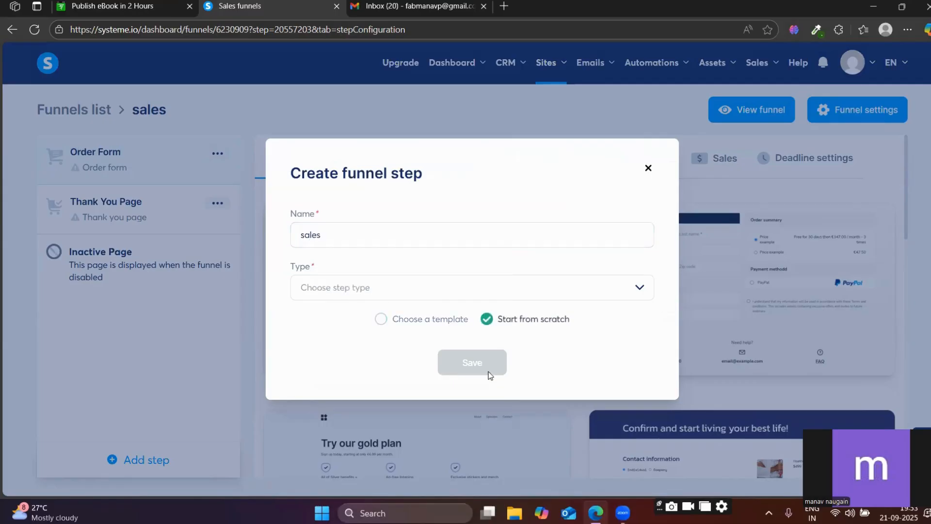
left_click(403, 287)
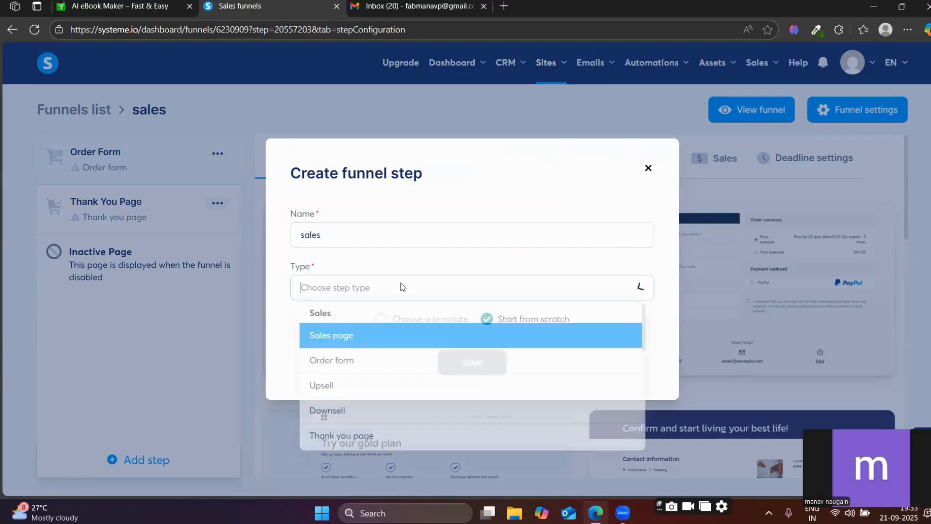
left_click(328, 335)
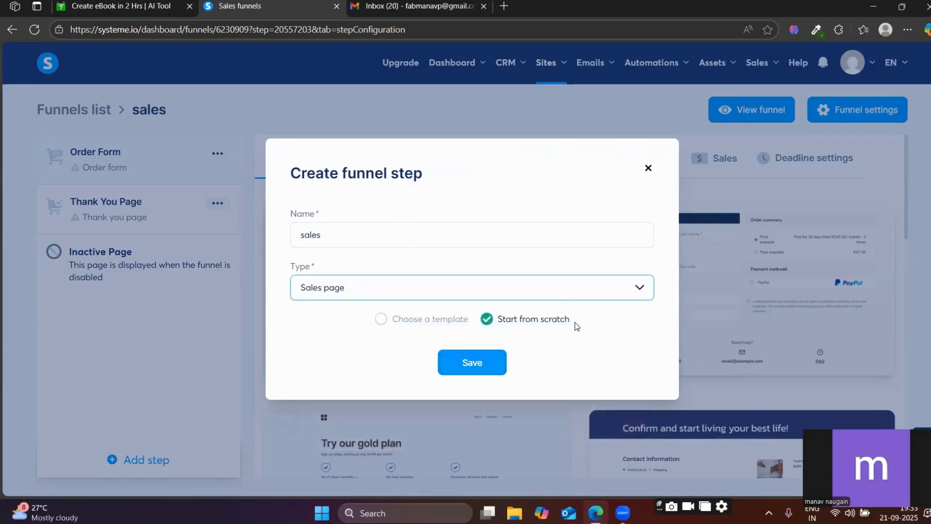
left_click(498, 365)
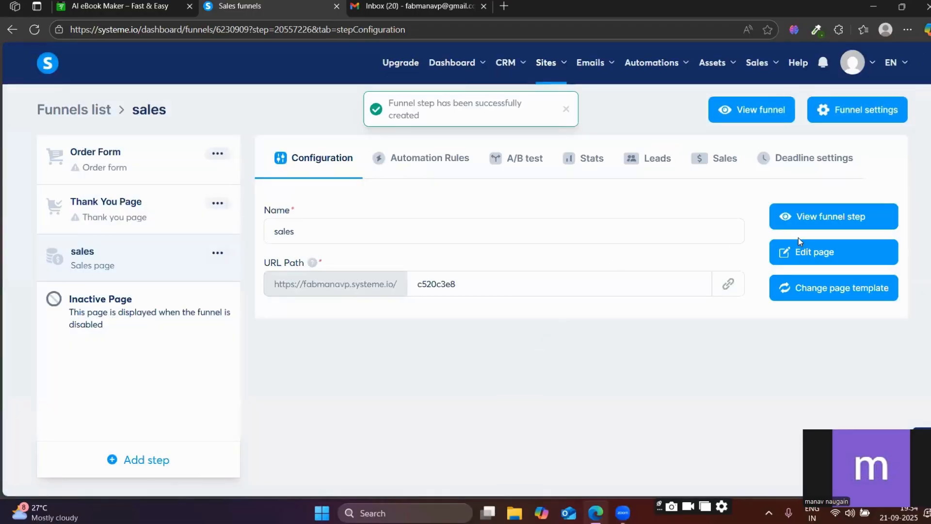
Open the new sales page for editing and highlight the reference page's headline lines before returning to the editor.
left_click(792, 257)
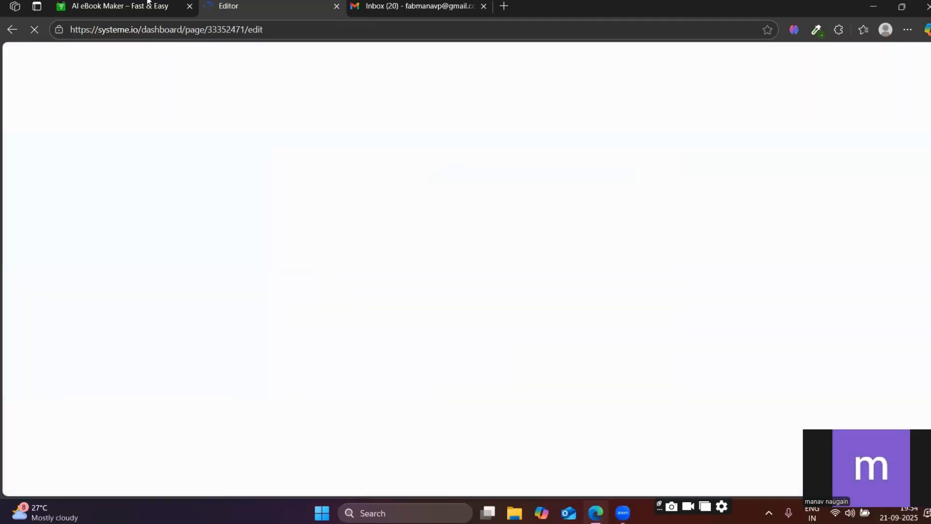
left_click(149, 4)
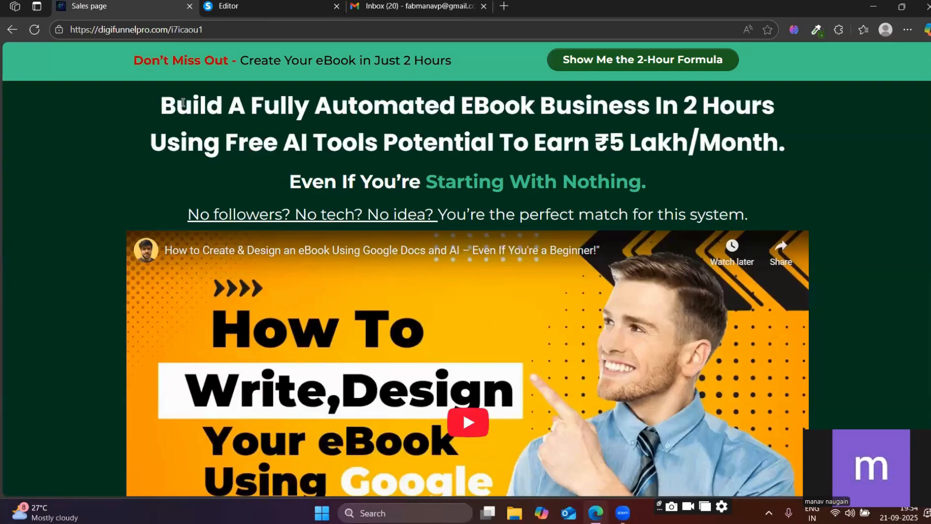
left_click_drag(160, 103, 652, 191)
key("ctrl+Tab")
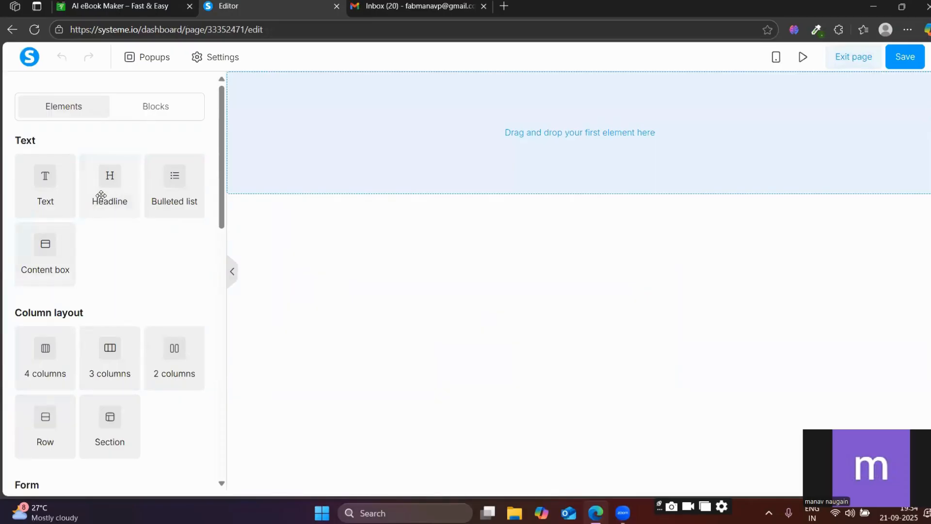
Add a Section element to the empty sales page.
scroll(104, 276, "down", 4)
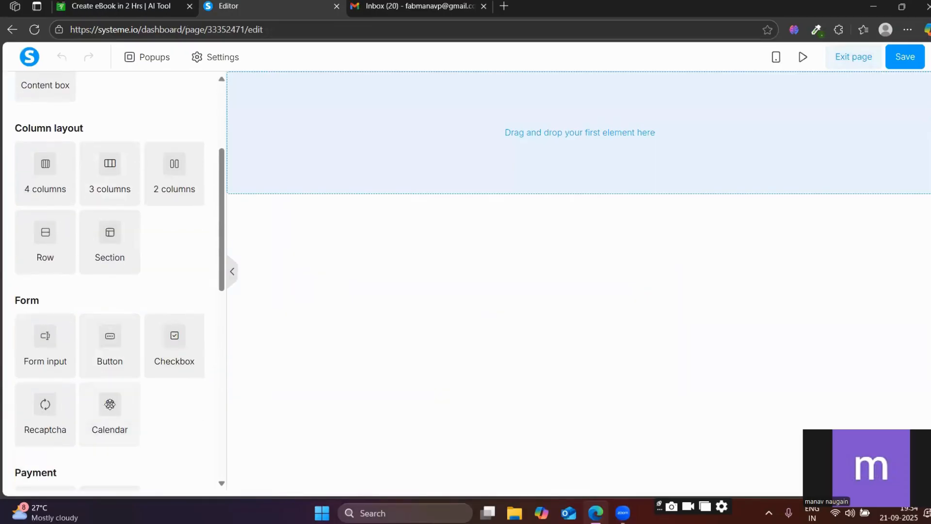
scroll(109, 403, "up", 3)
left_click_drag(108, 376, 523, 139)
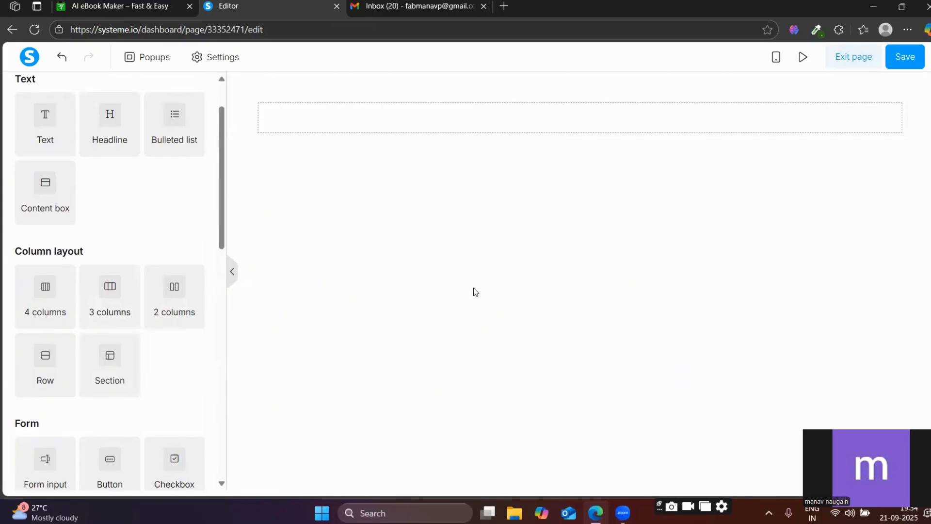
scroll(19, 218, "up", 2)
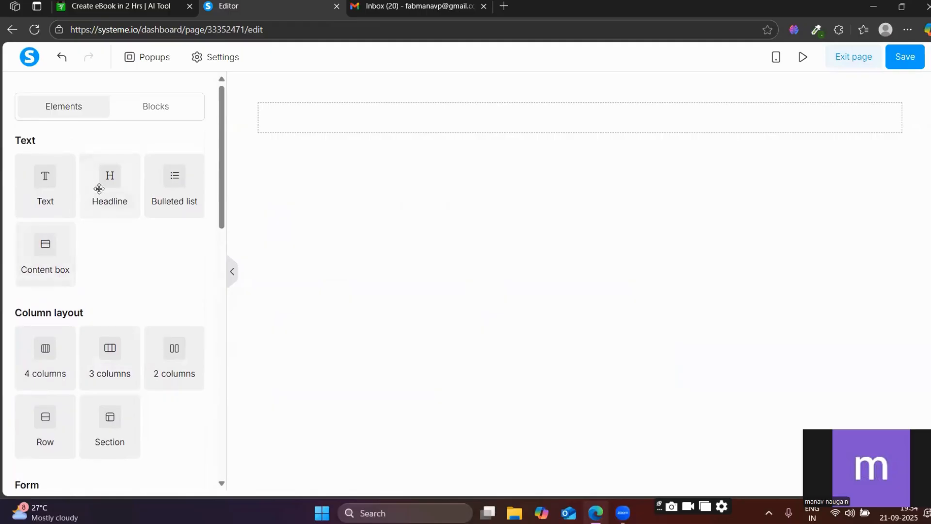
Add a Headline element to the empty section and replace its placeholder with the headline text copied from the reference page.
left_click_drag(99, 189, 482, 119)
left_click(540, 121)
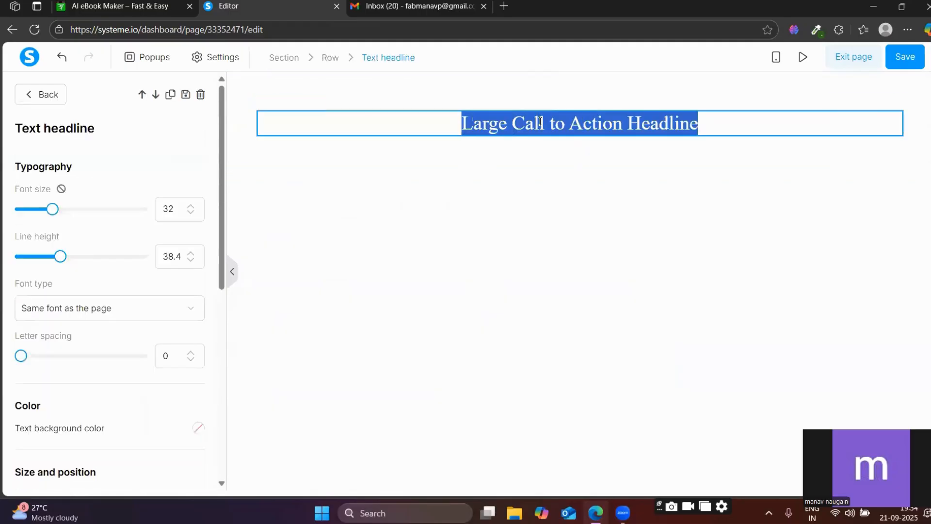
type("Build a Fully Automated eBook Business in 2 Hours Using Free AI Tools Potential to Earn ₹5 Lakh/Month. Even If You’re Starting With Nothing.")
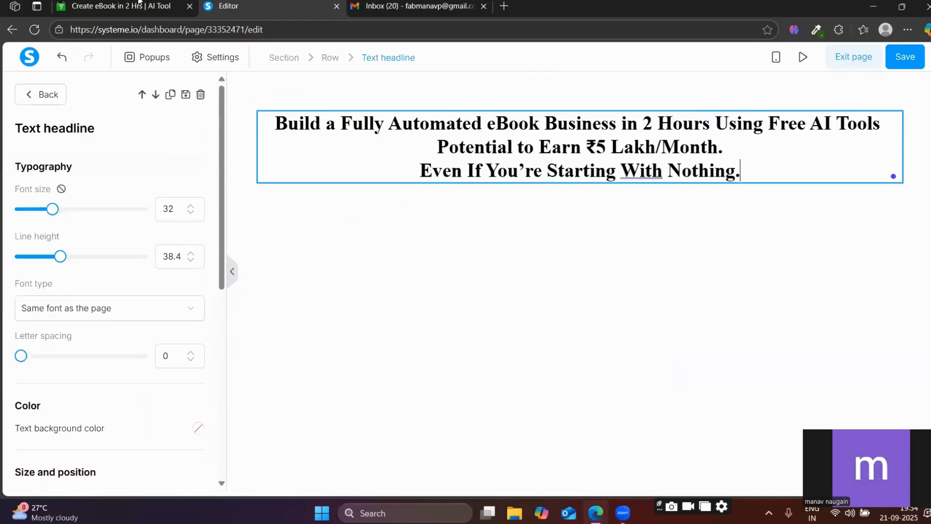
Check the headline on the reference page and delete the "Even If You're Starting With Nothing." line from the new headline.
left_click(138, 4)
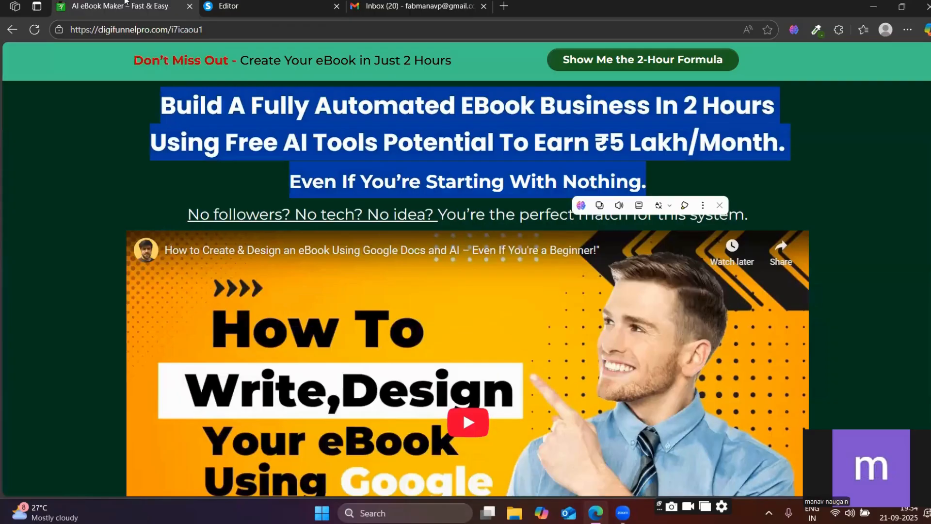
left_click(236, 215)
left_click(225, 5)
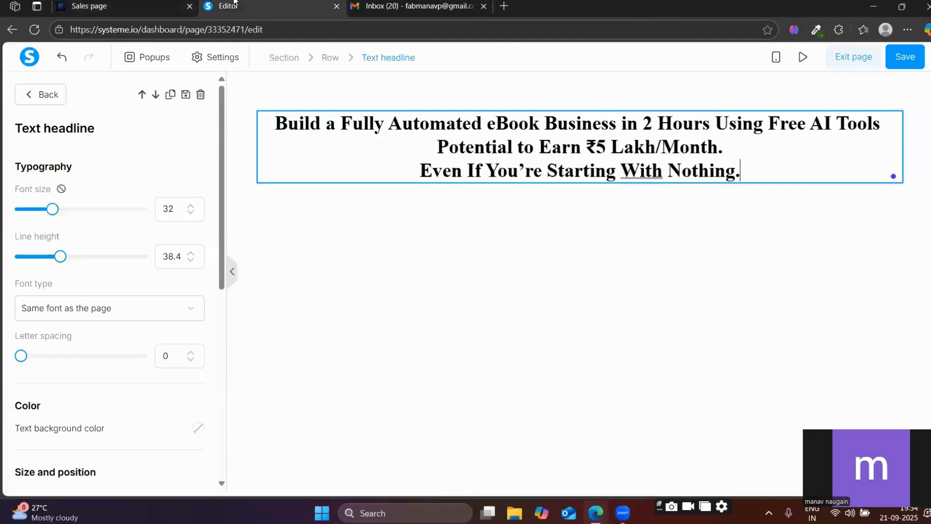
key("ctrl+a")
left_click(543, 173)
key("ctrl+a")
left_click(563, 171)
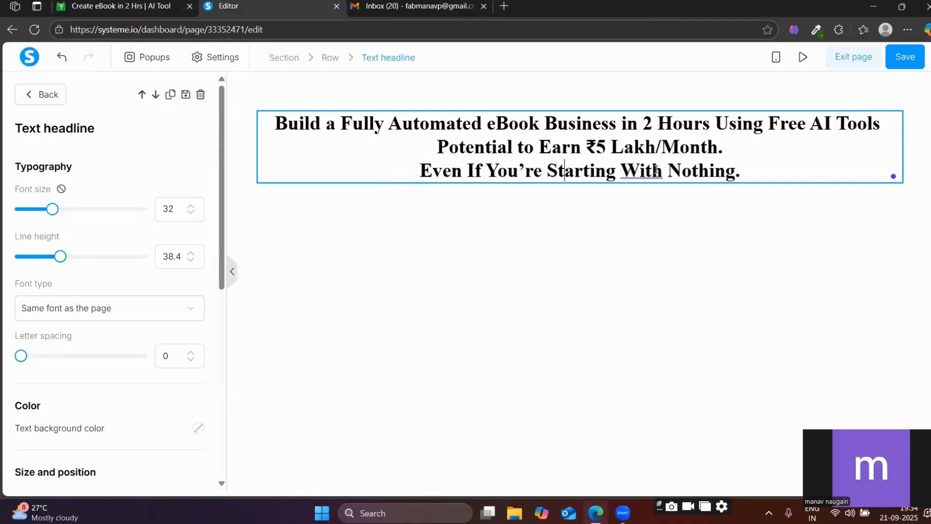
left_click_drag(742, 168, 415, 167)
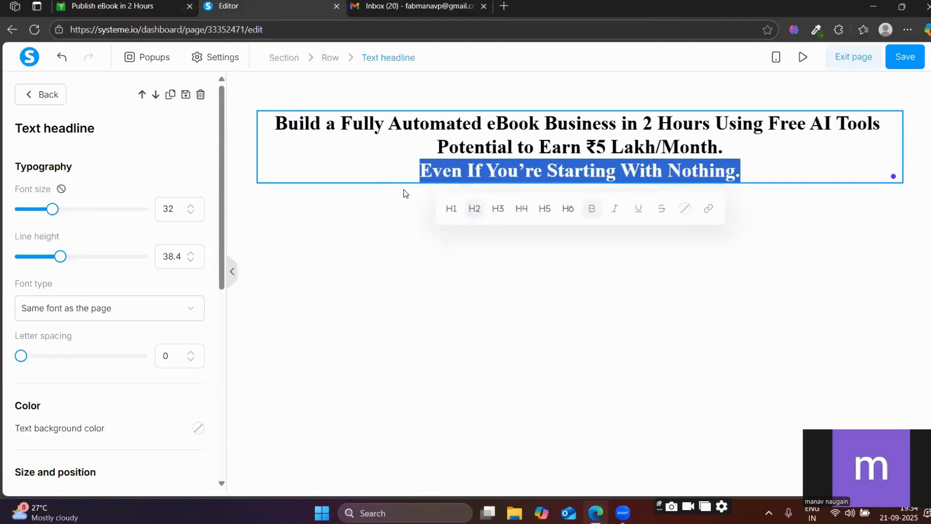
key("BackSpace")
left_click(614, 165)
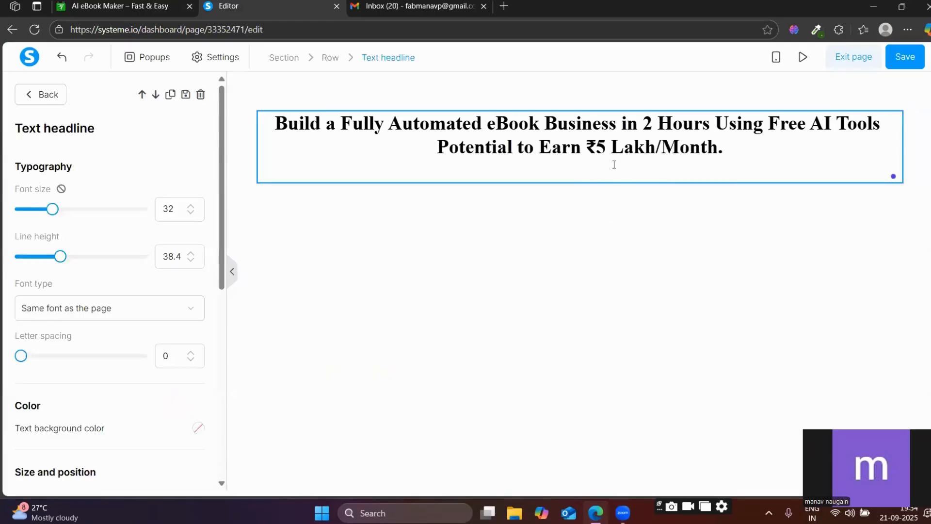
key("BackSpace")
left_click(569, 227)
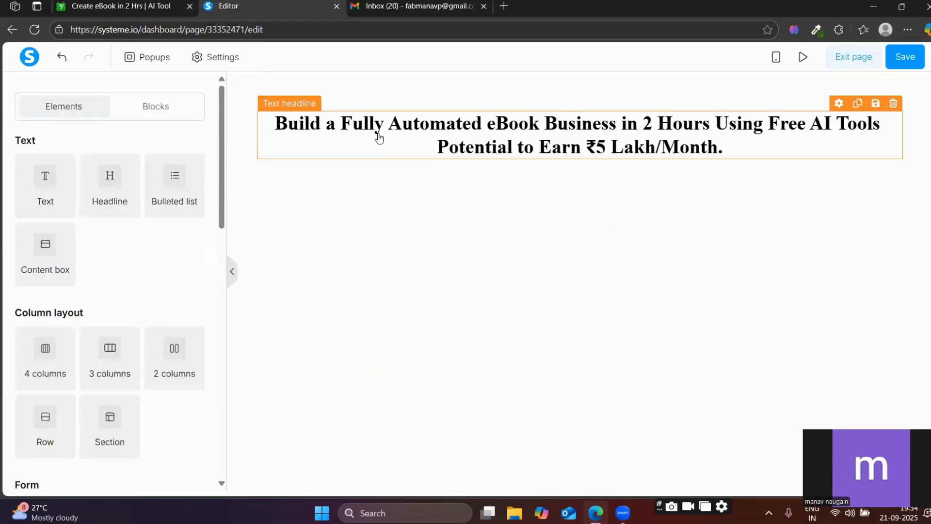
Break the headline before "Using Free AI Tools" to match the reference page's line split.
left_click(378, 138)
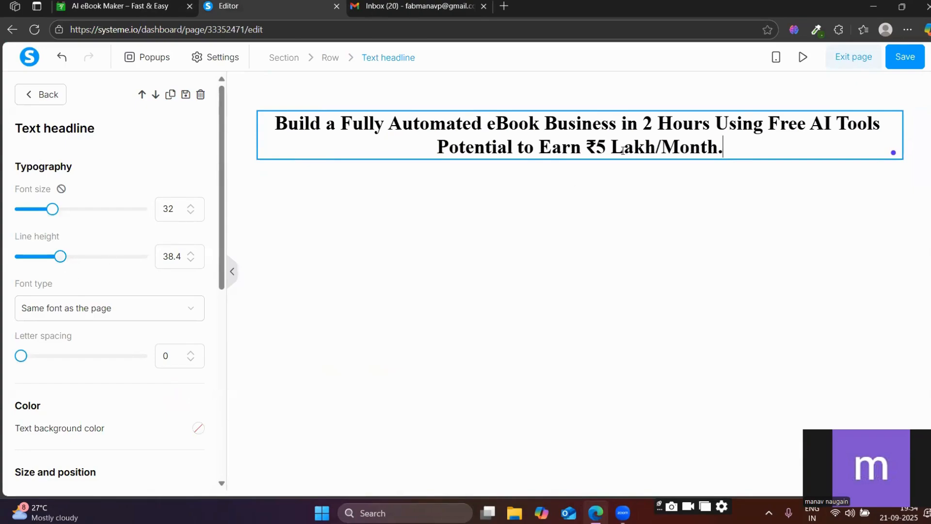
key("Return")
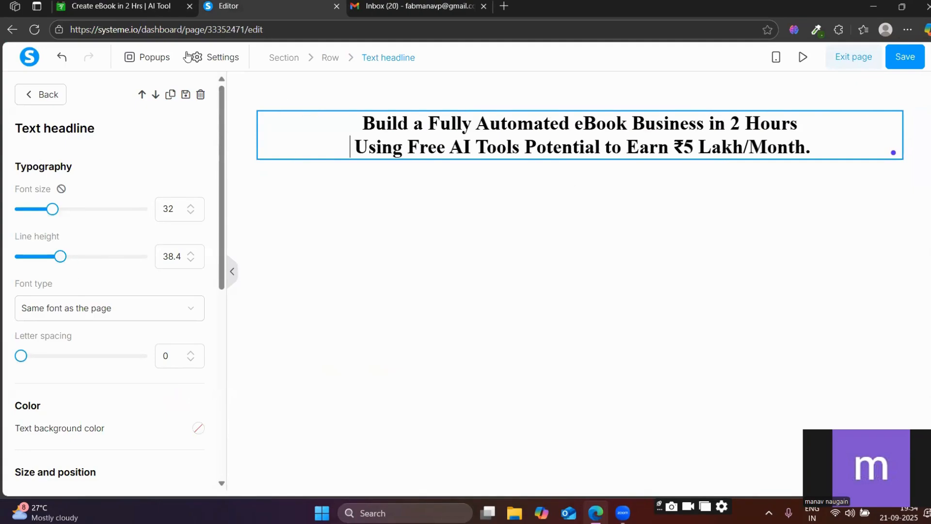
left_click(129, 4)
left_click(342, 3)
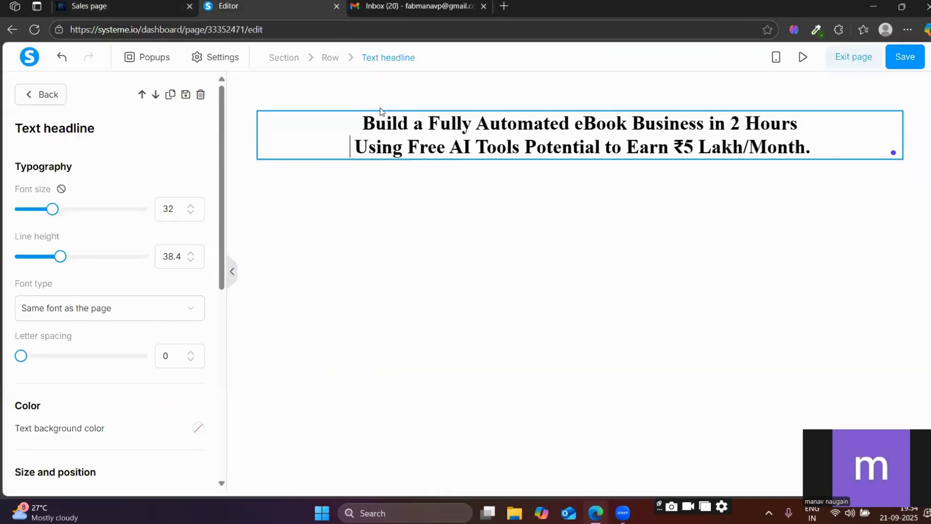
left_click(540, 194)
left_click(322, 179)
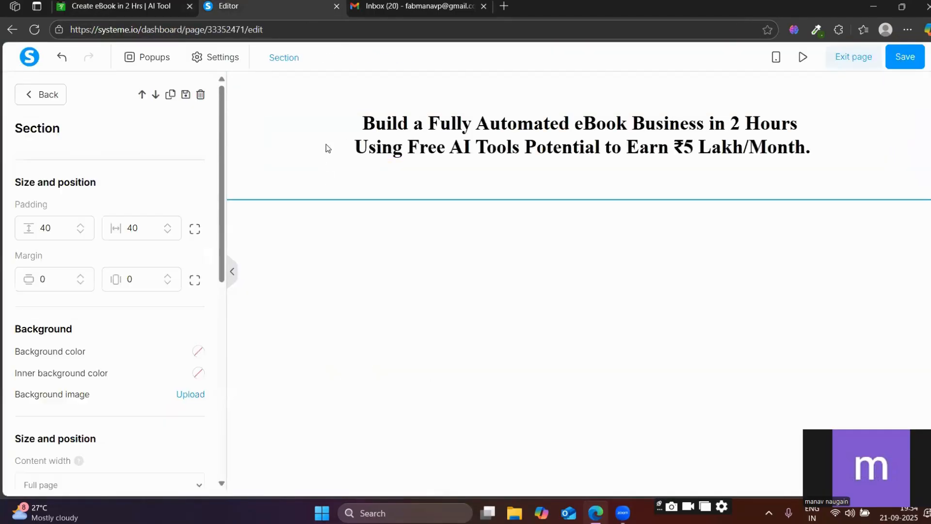
Set the headline's font size to 45 and its line height to 45.
left_click(330, 145)
left_click(409, 143)
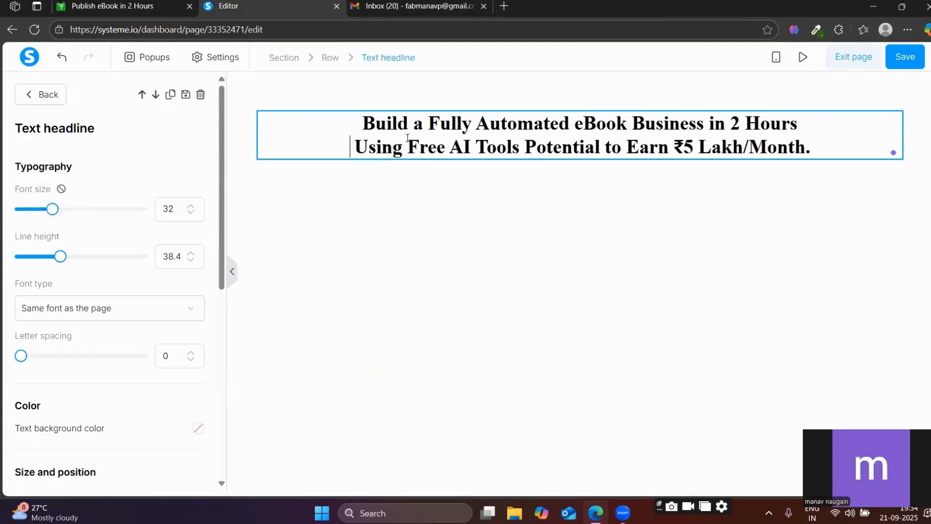
left_click_drag(52, 212, 71, 211)
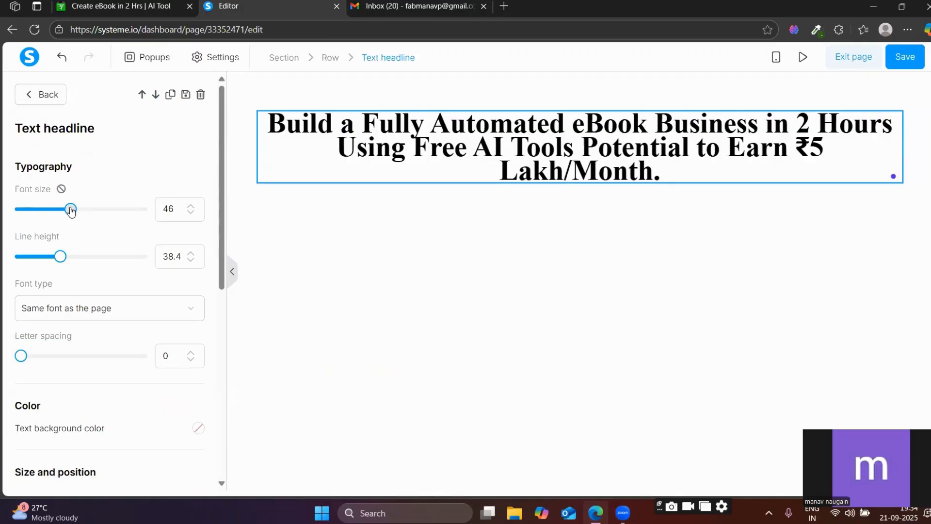
mouse_move(71, 211)
left_mouse_down()
mouse_move(80, 211)
mouse_move(70, 211)
left_mouse_up()
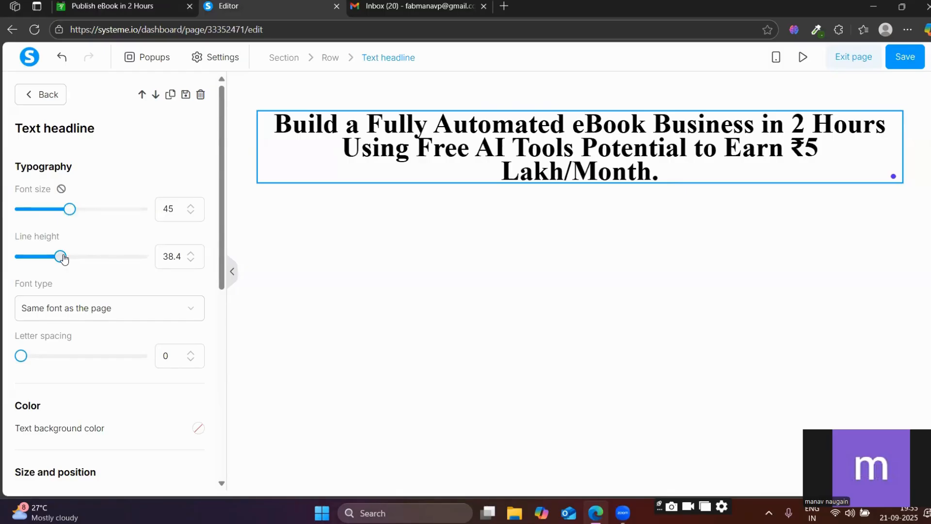
left_click_drag(61, 256, 69, 258)
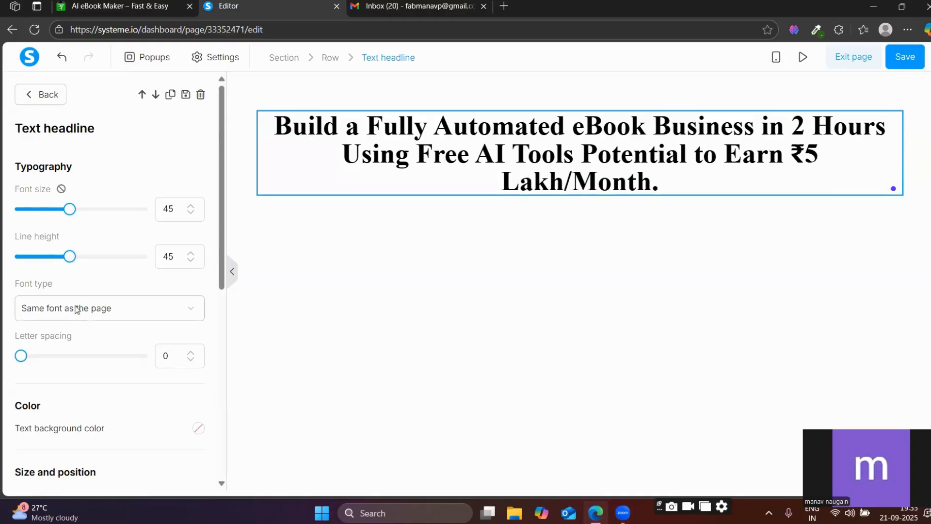
Set the headline's font type to Google Fonts and choose Poppins.
scroll(86, 308, "down", 1)
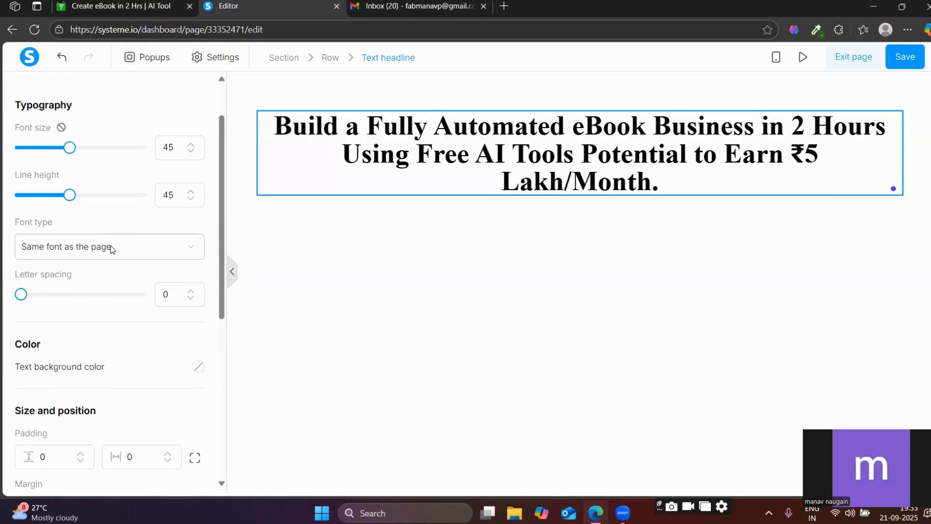
left_click(112, 248)
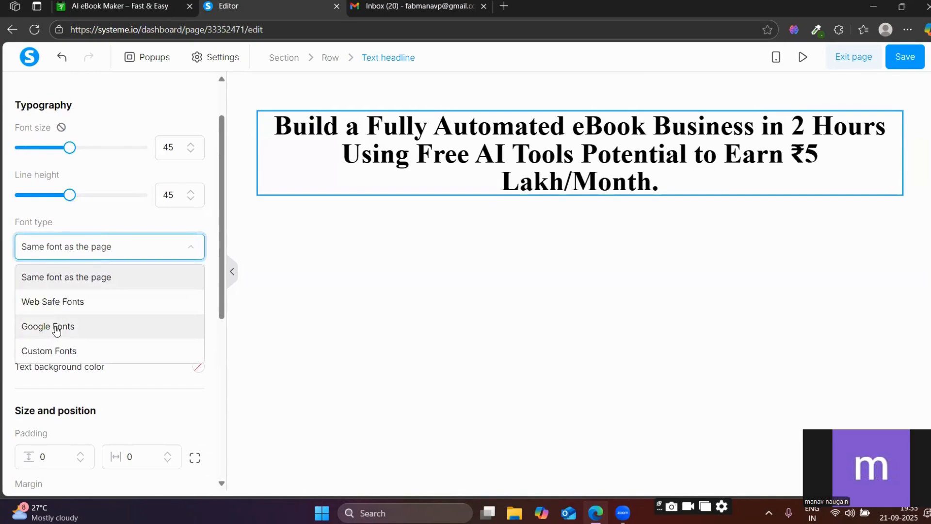
left_click(57, 328)
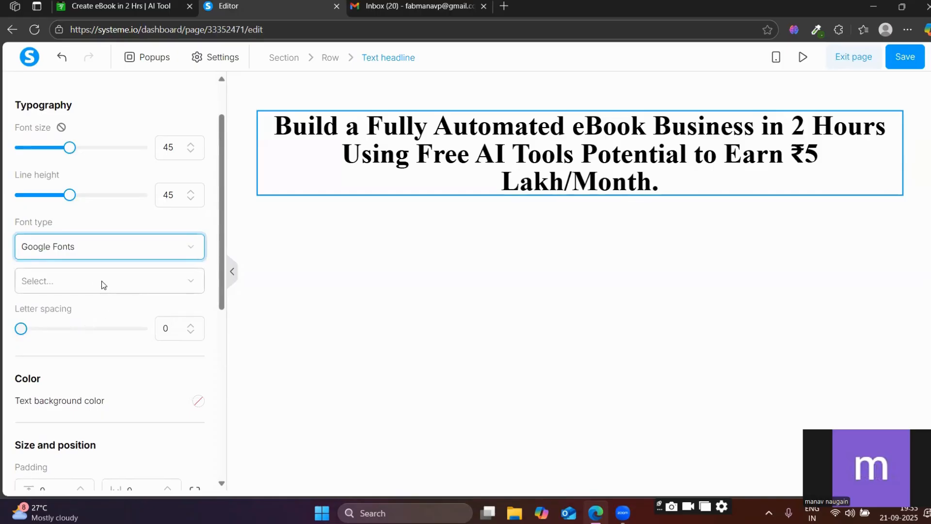
left_click(100, 283)
left_click(64, 404)
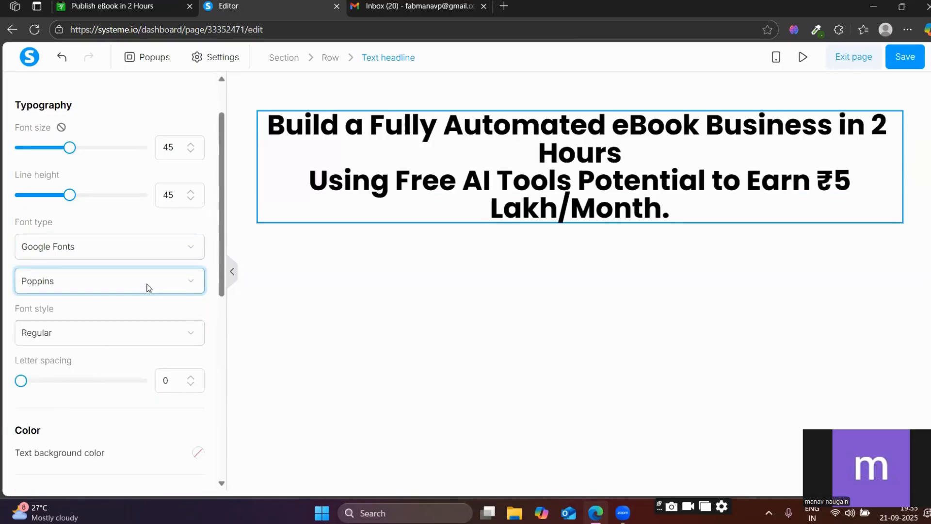
Try Roboto Slab as the headline font, and switch it back to Poppins.
left_click(53, 279)
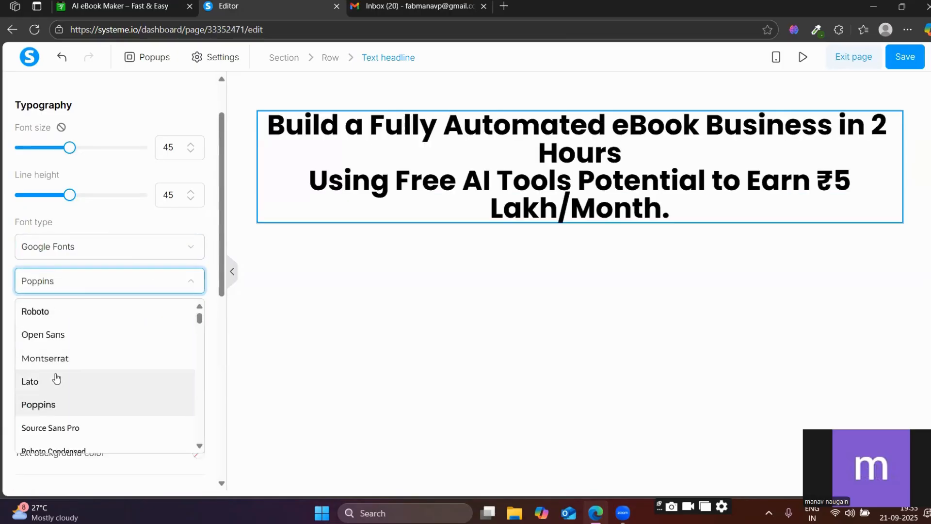
scroll(57, 378, "down", 5)
scroll(56, 375, "down", 2)
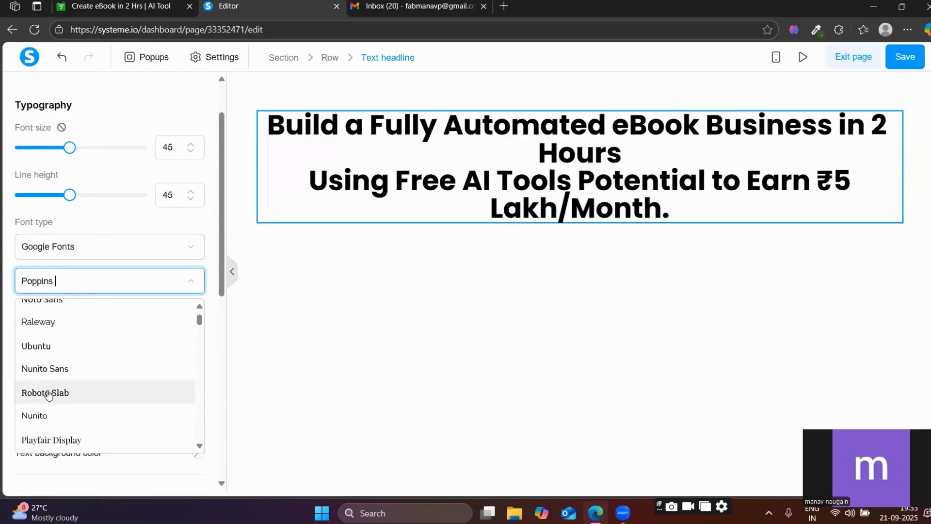
left_click(51, 390)
left_click(100, 281)
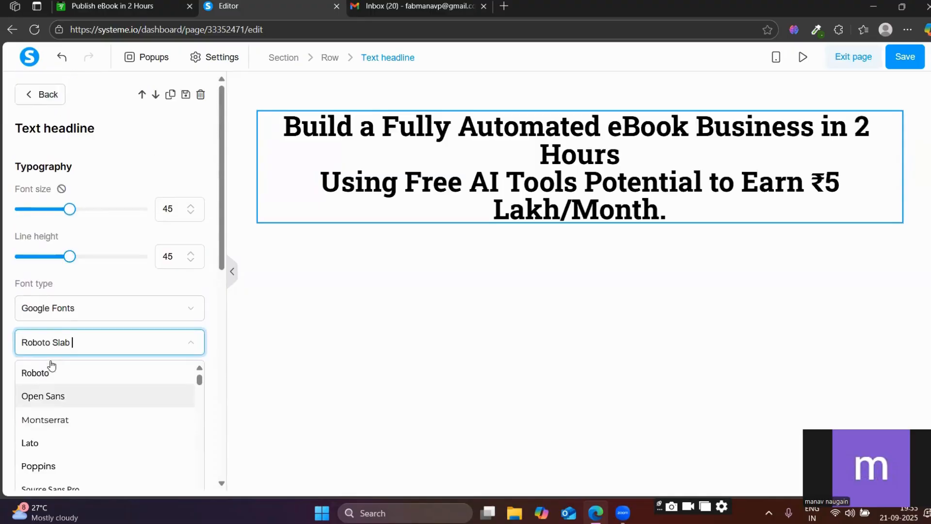
scroll(51, 403, "down", 2)
left_click(51, 406)
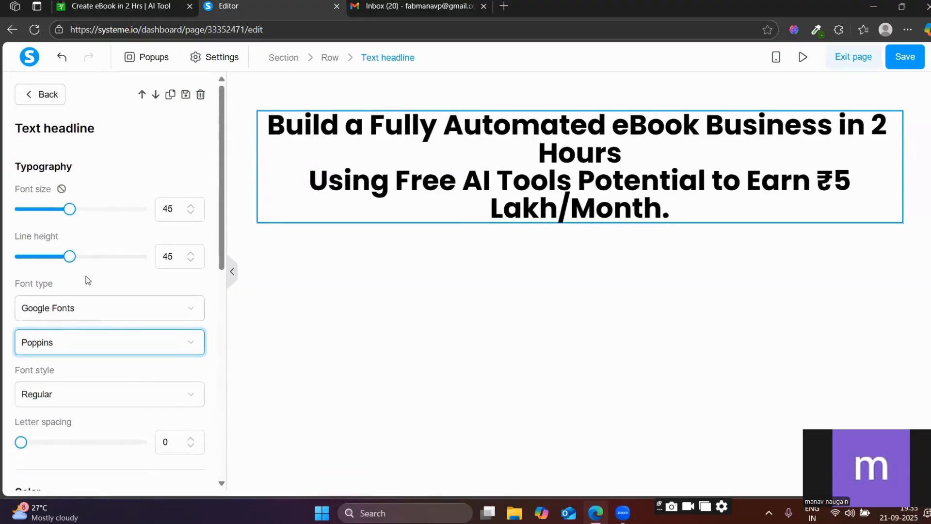
Set the headline's font size to 40 and line height to 46, and close its settings.
left_click_drag(70, 209, 68, 210)
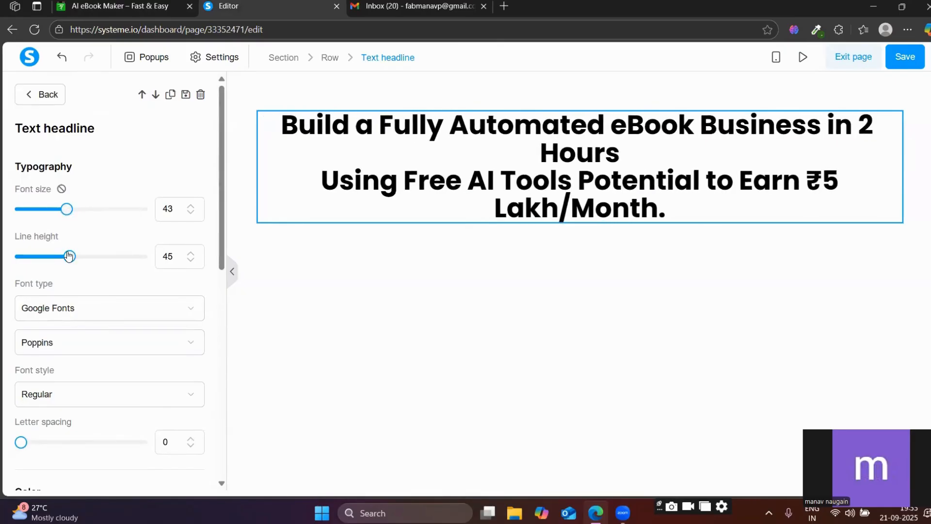
left_click_drag(71, 256, 71, 256)
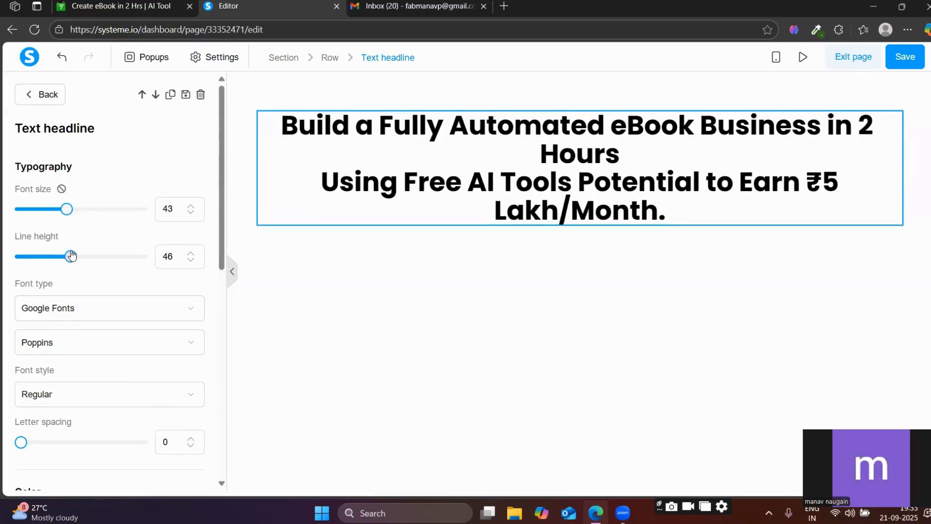
left_click_drag(68, 209, 63, 217)
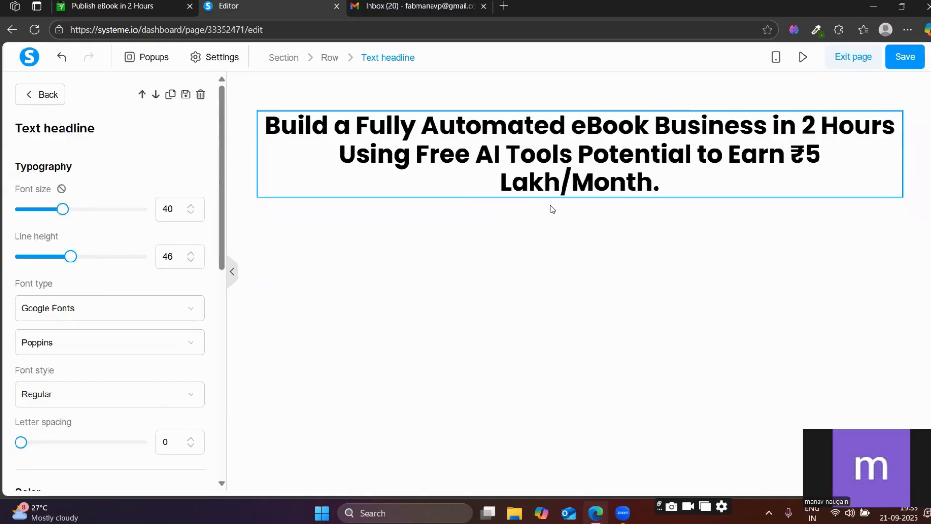
left_click(41, 94)
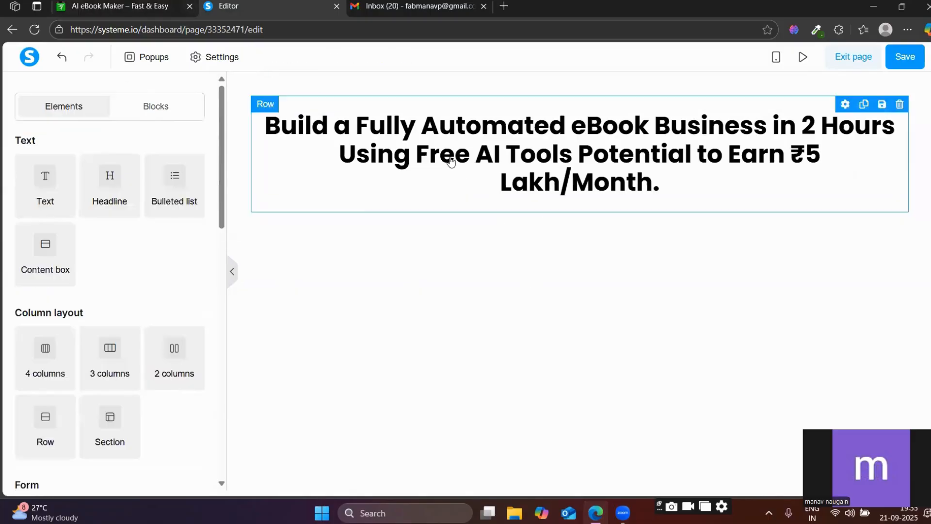
left_click(451, 162)
left_click(482, 236)
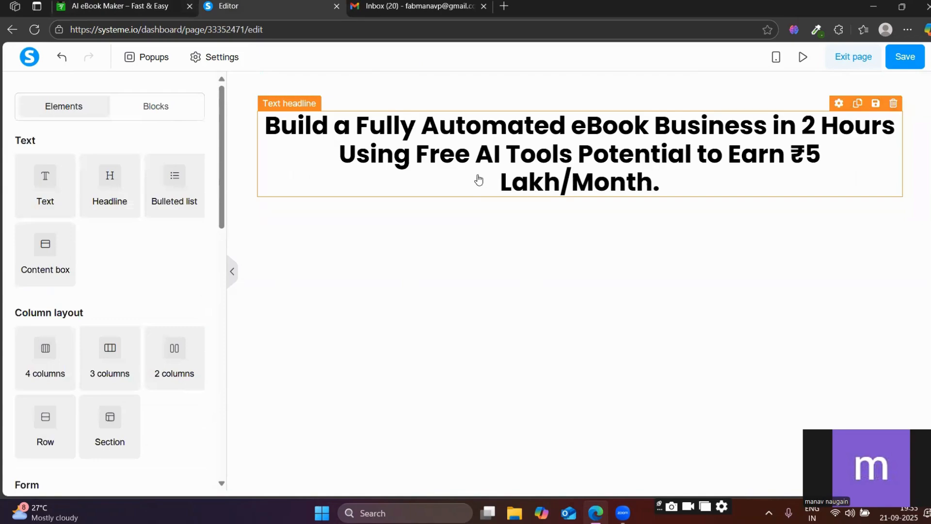
Duplicate the headline element and delete the duplicate.
left_click(857, 105)
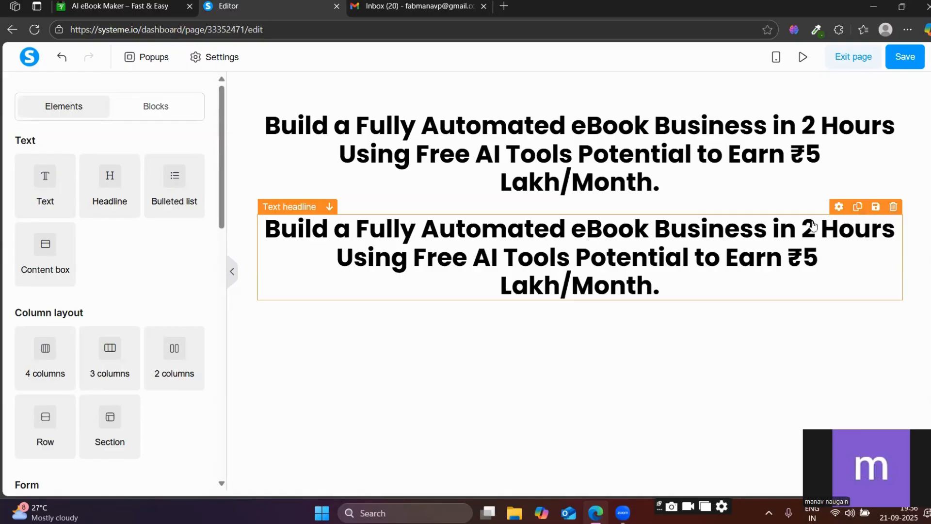
left_click(893, 208)
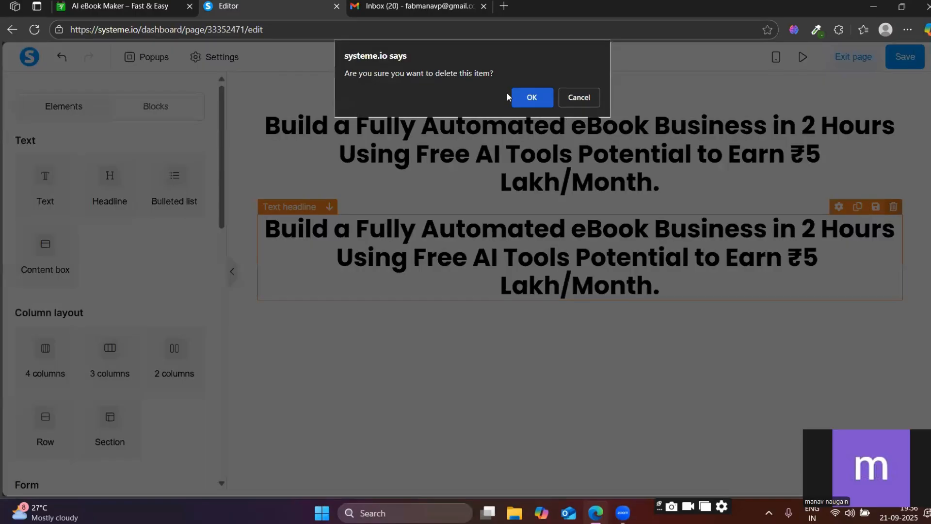
left_click(515, 98)
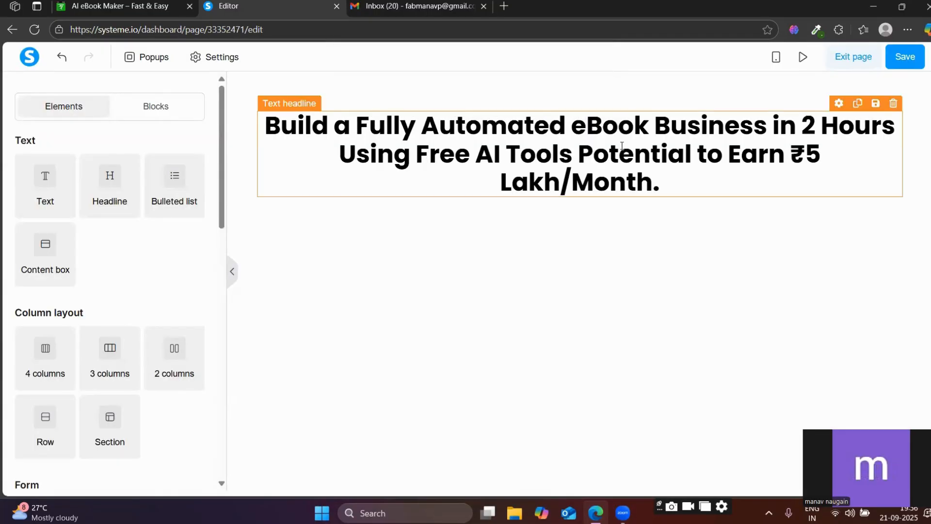
left_click(835, 148)
left_click(805, 237)
Highlight the "Even If You're Starting With Nothing." line on the reference page and return to the editor.
left_click(172, 7)
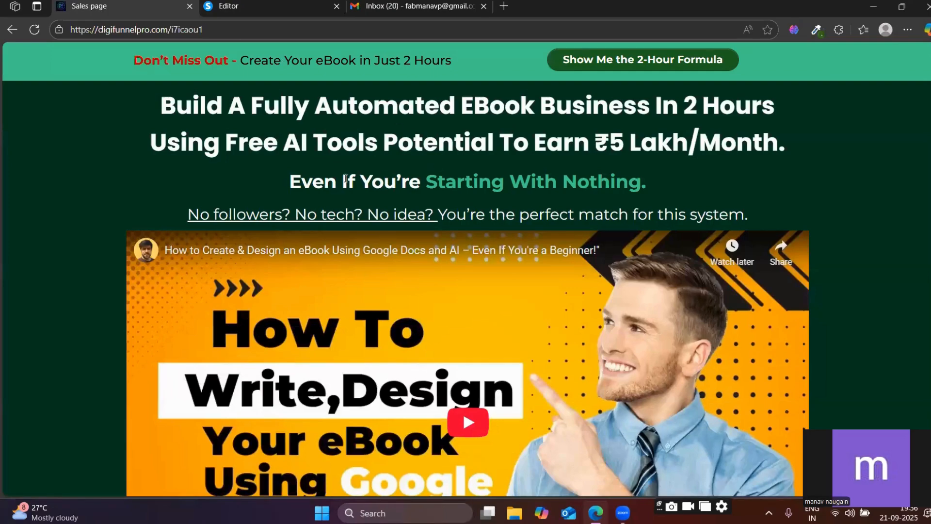
triple_click(345, 180)
key("ctrl+c")
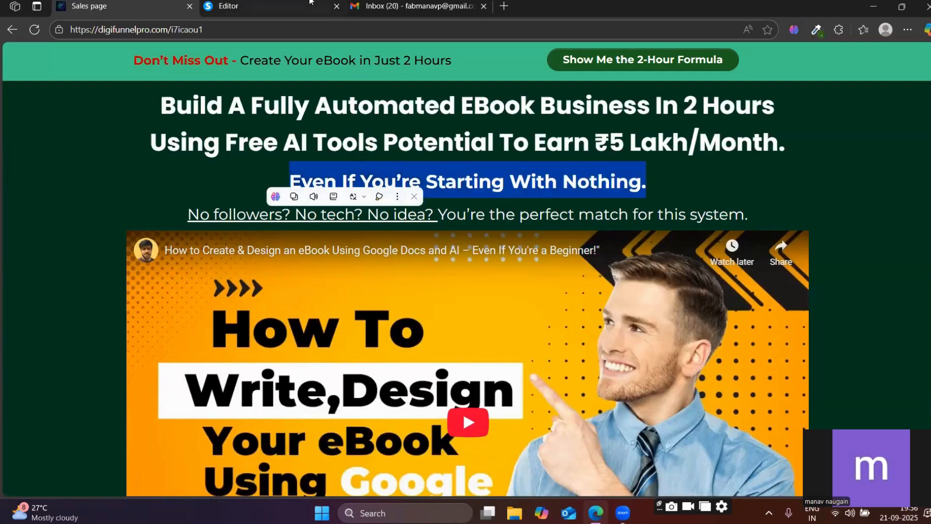
left_click(271, 7)
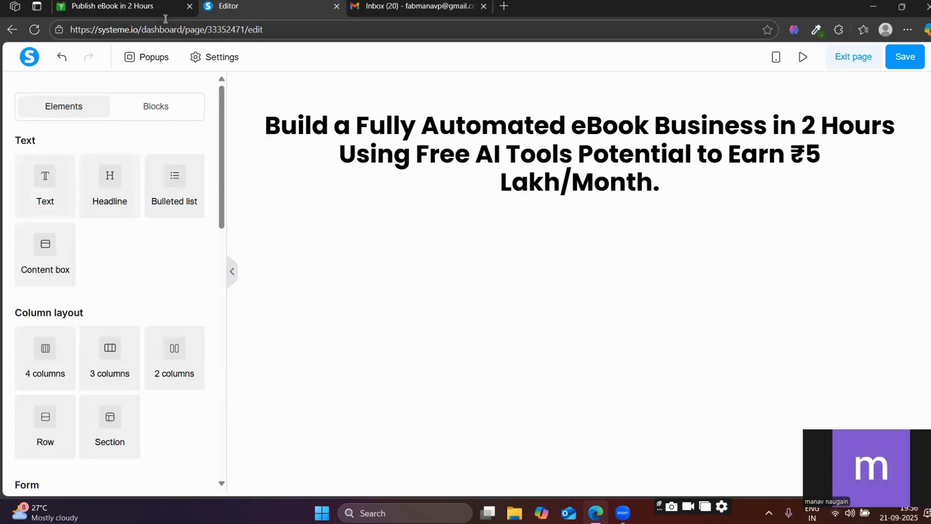
Add a text element below the headline, replacing its placeholder with "Even If You're Starting With Nothing." copied from the reference page.
left_click(165, 3)
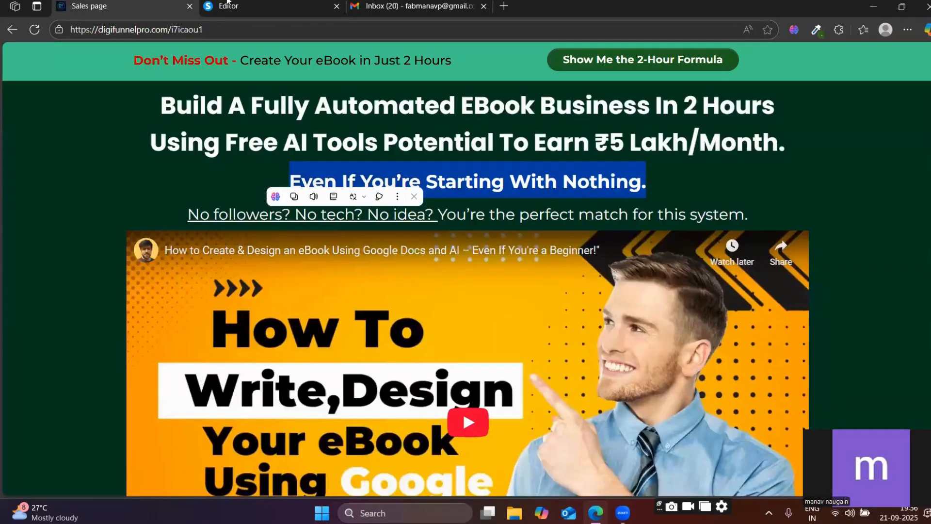
left_click(267, 3)
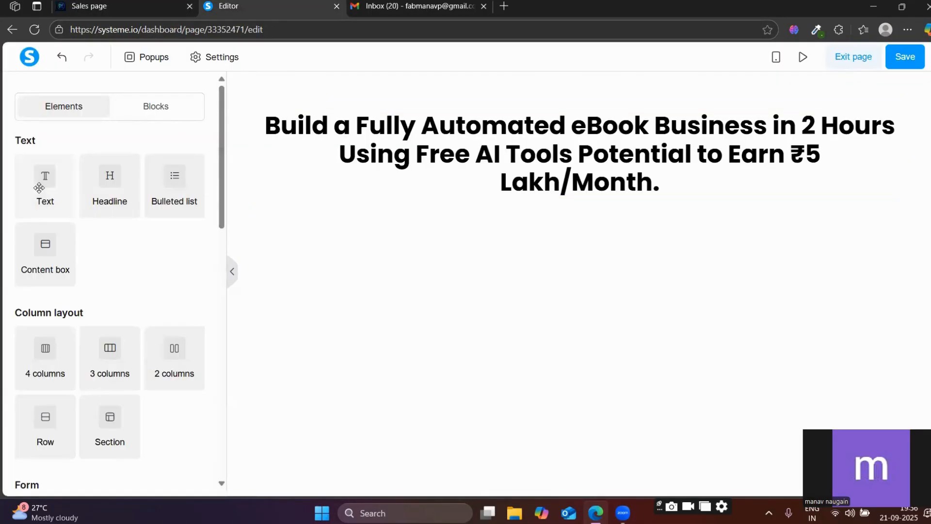
left_click_drag(42, 183, 523, 201)
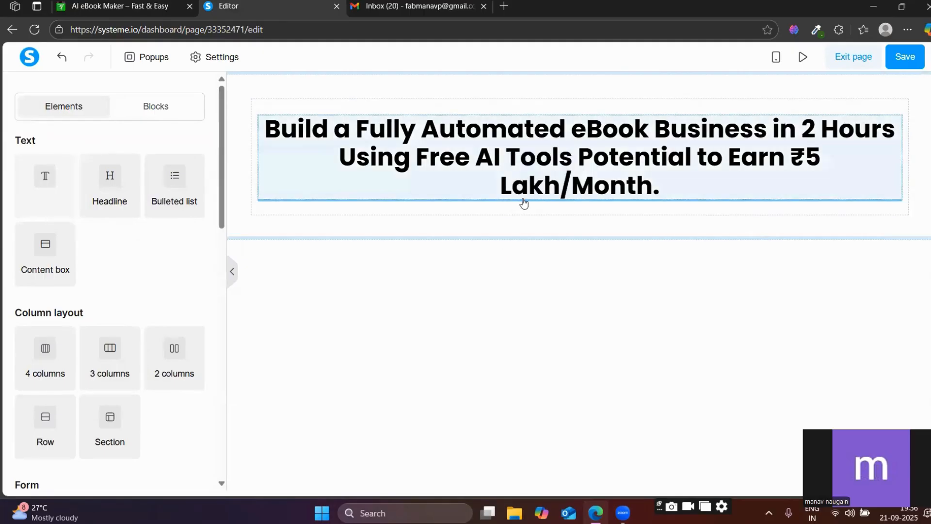
triple_click(491, 209)
key("ctrl+v")
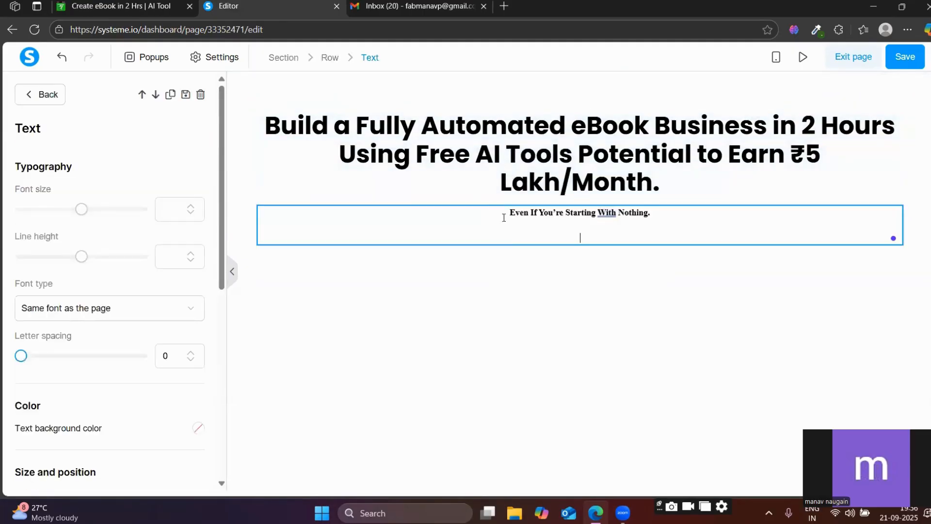
left_click(514, 308)
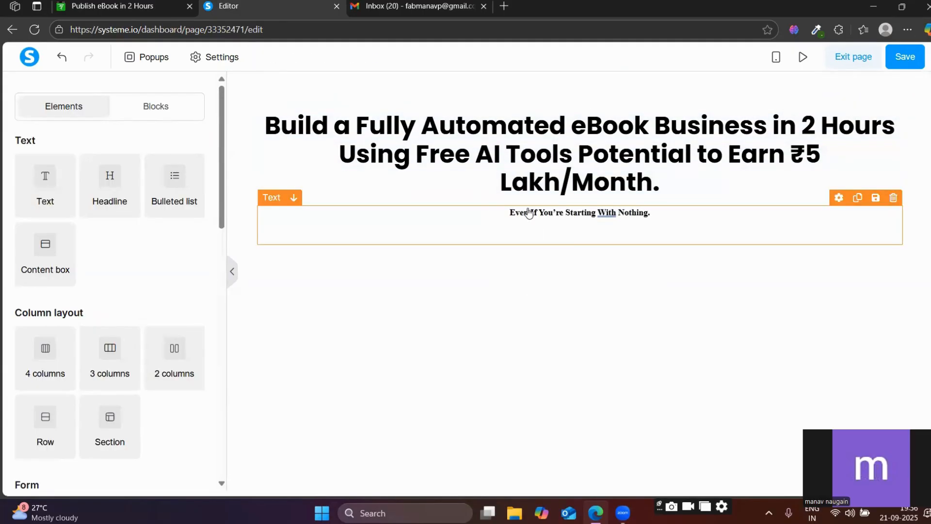
Set the "Even If You're Starting With Nothing." text to font size 37 and apply the Google font Poppins.
left_click(529, 214)
left_click_drag(83, 209, 59, 209)
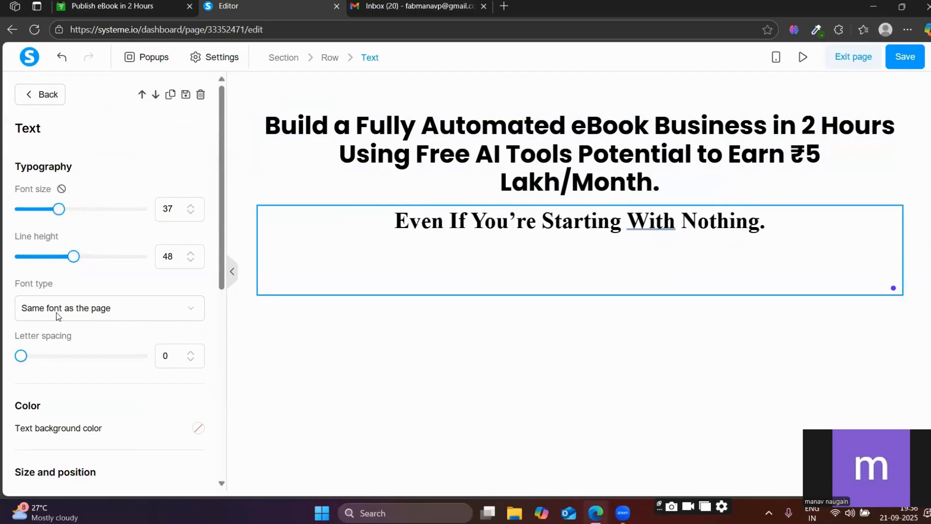
scroll(56, 313, "down", 3)
left_click(64, 191)
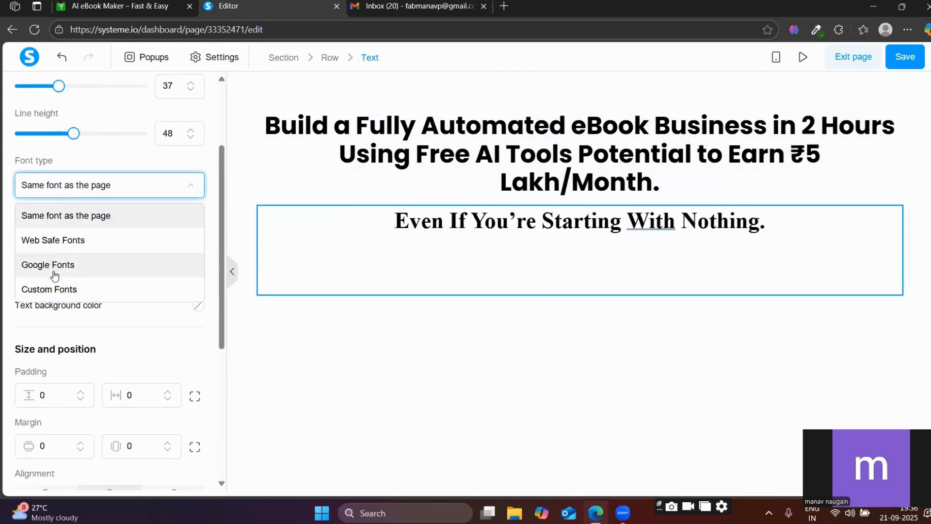
left_click(54, 265)
left_click(60, 223)
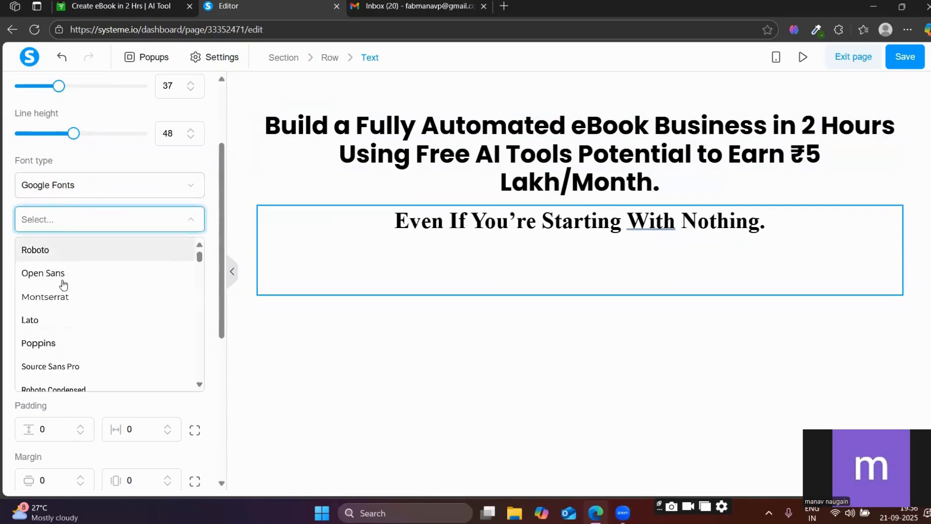
left_click(47, 344)
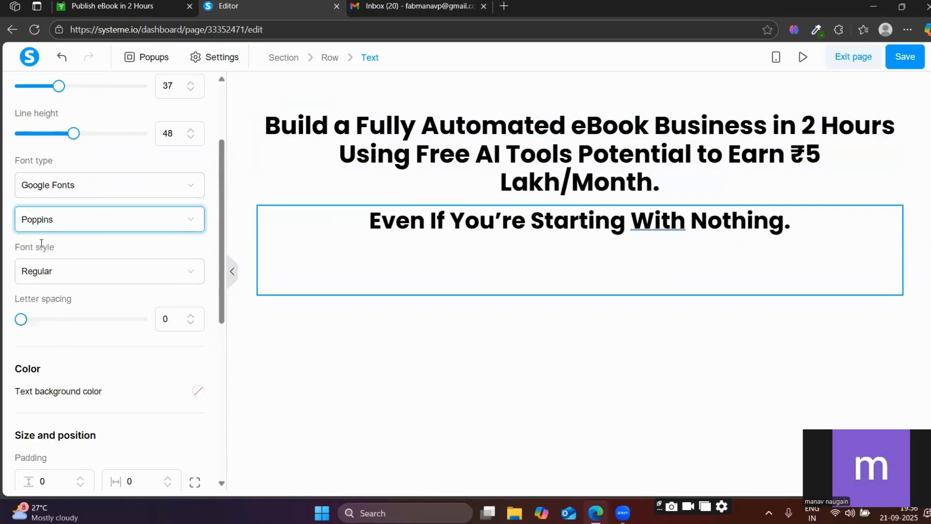
Switch the subheadline's Google font to Montserrat and reduce its font size to 29.
left_click(59, 220)
left_click(52, 297)
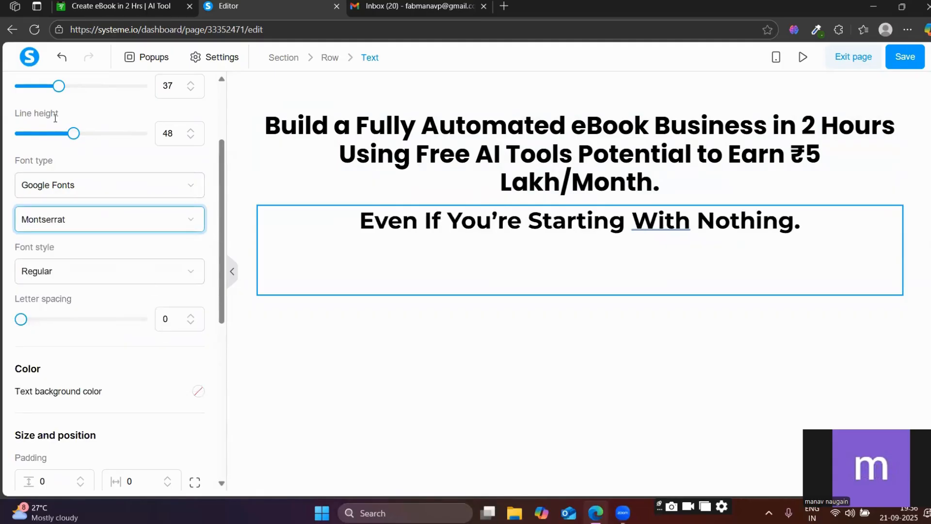
left_click(56, 87)
left_click_drag(55, 87, 48, 87)
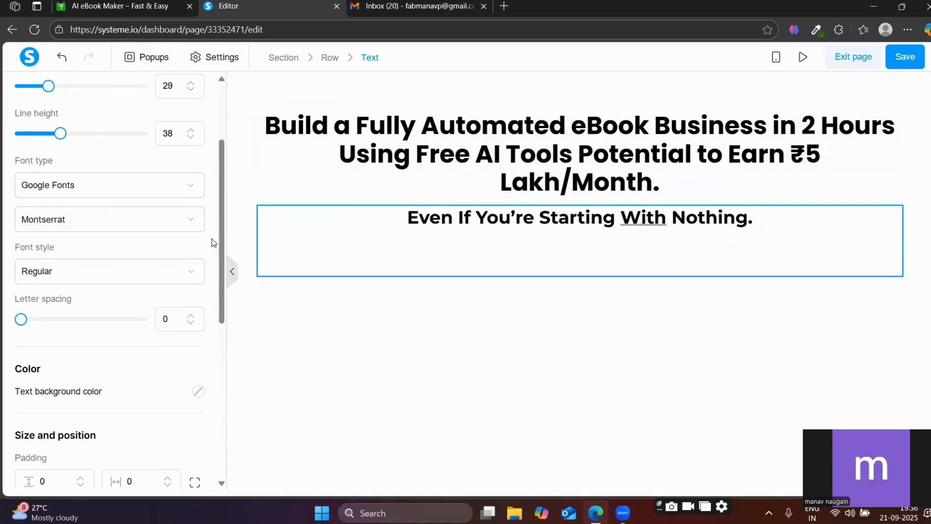
Copy the "No followers? No tech? No idea?" line from the reference page and close the subheadline's settings in the editor.
left_click(112, 6)
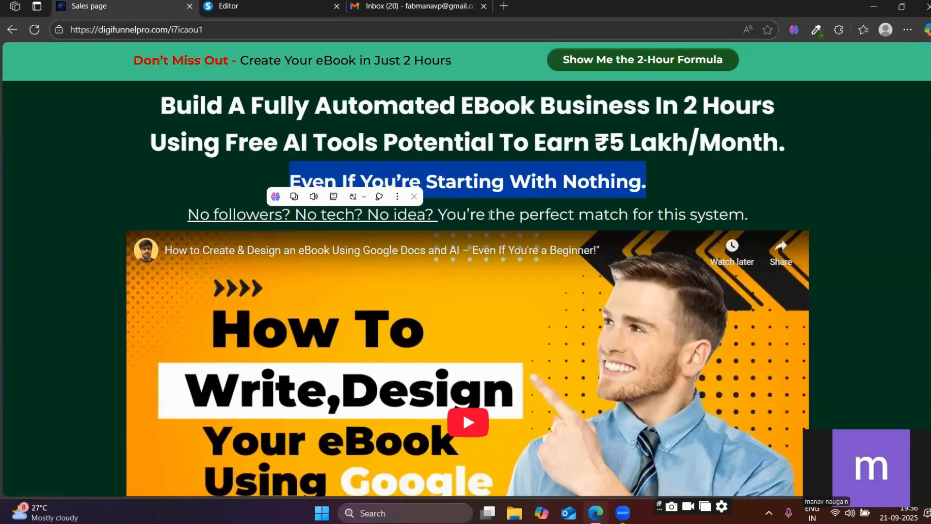
triple_click(492, 213)
key("ctrl+c")
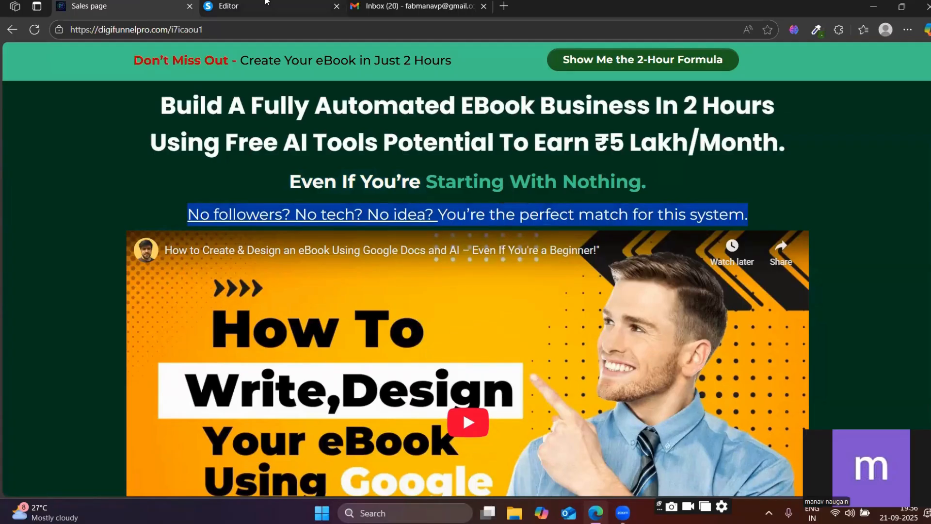
left_click(267, 6)
scroll(70, 183, "up", 3)
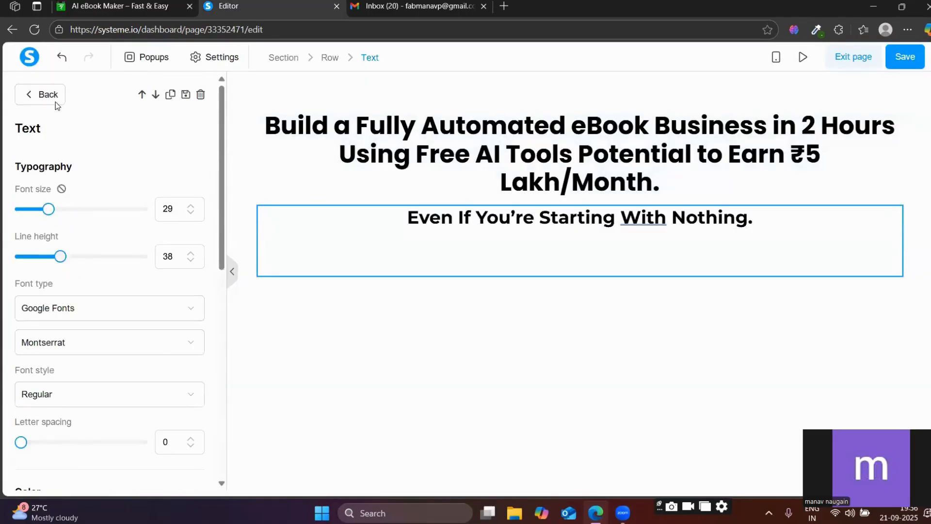
left_click(48, 95)
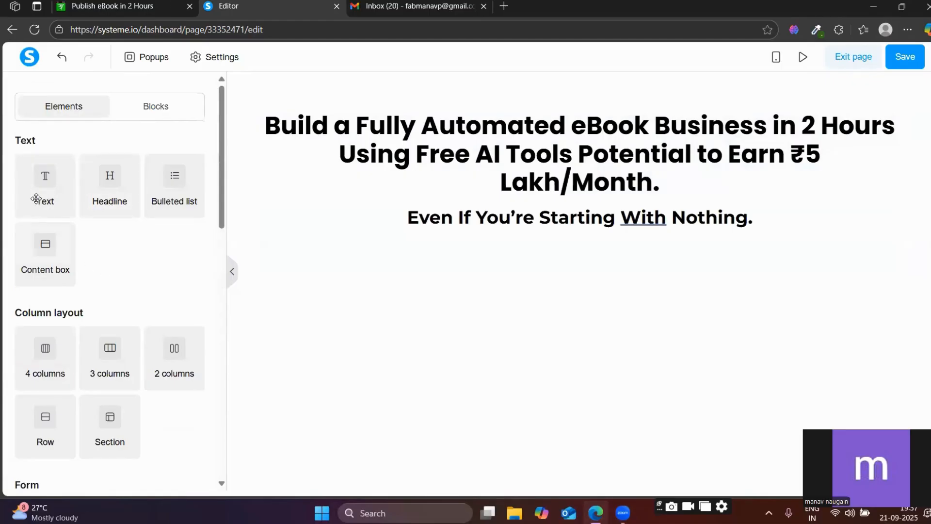
Add a text element below the subheadline, replace its placeholder with the copied "No followers?" line, and compare it with the reference page.
left_click_drag(35, 199, 462, 254)
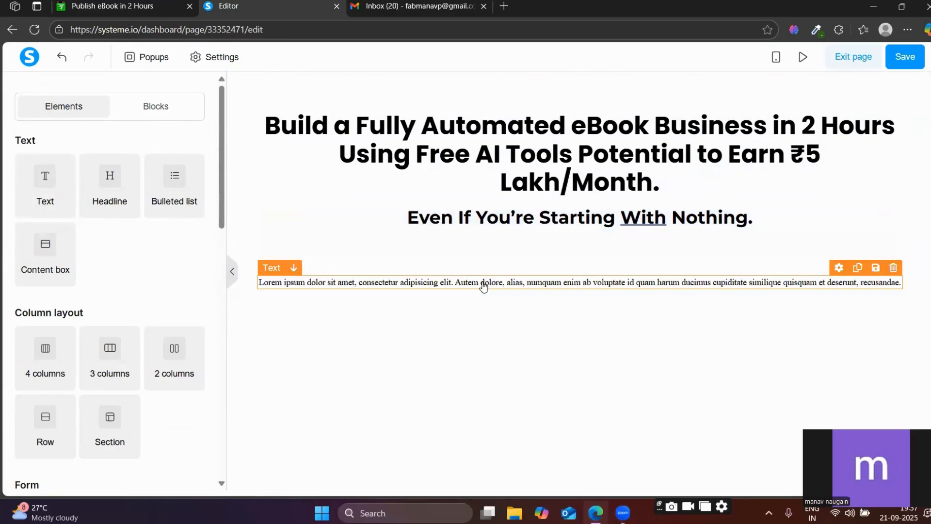
triple_click(483, 283)
key("ctrl+v")
left_click(493, 352)
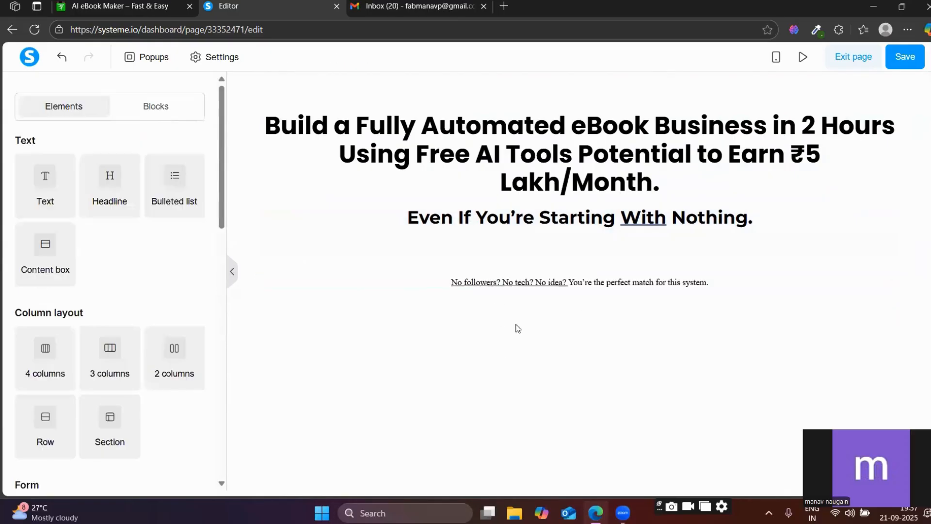
left_click(174, 5)
left_click(229, 5)
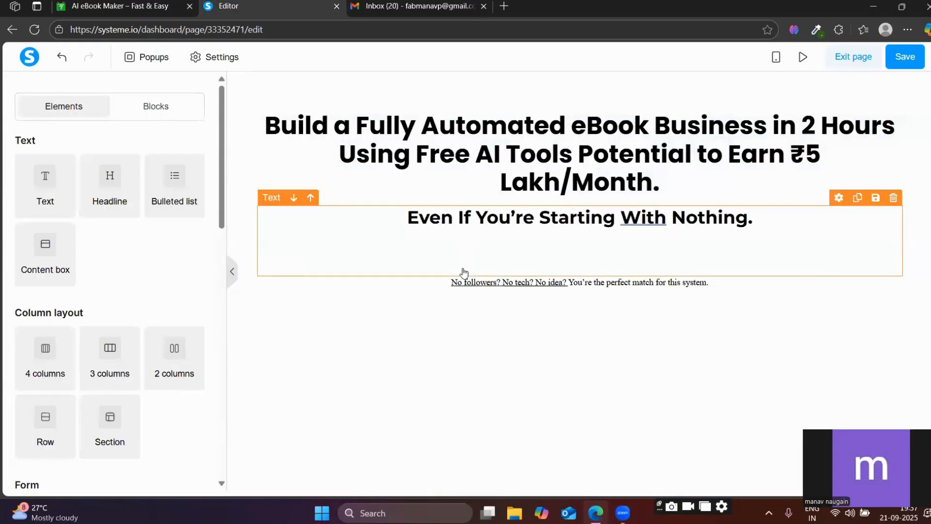
Lower the "No followers?" text's vertical margin to about -60 to pull it up close to the subheadline.
left_click(464, 293)
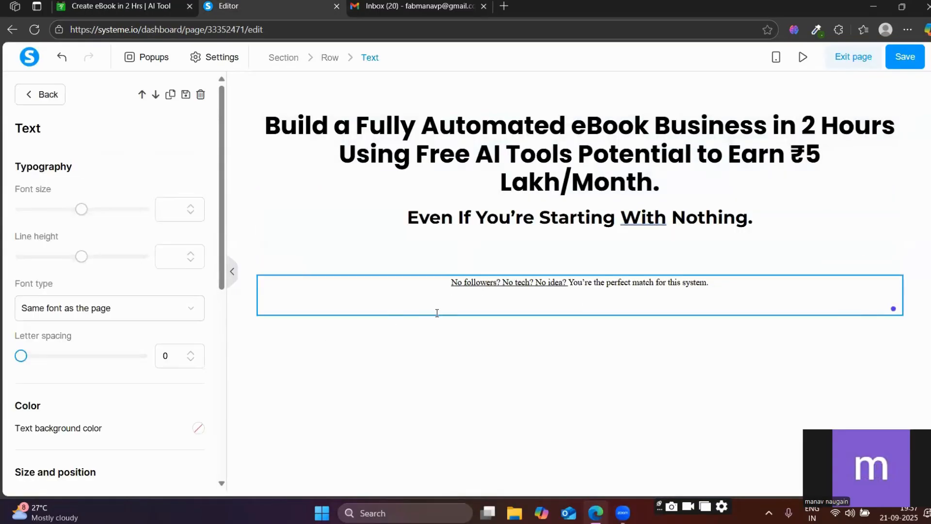
scroll(60, 348, "down", 8)
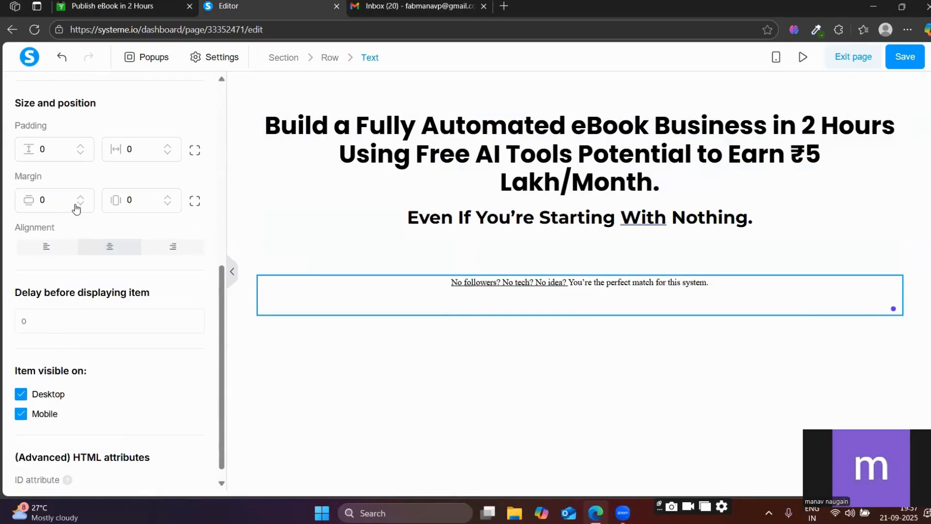
left_click(78, 204)
left_click(79, 204)
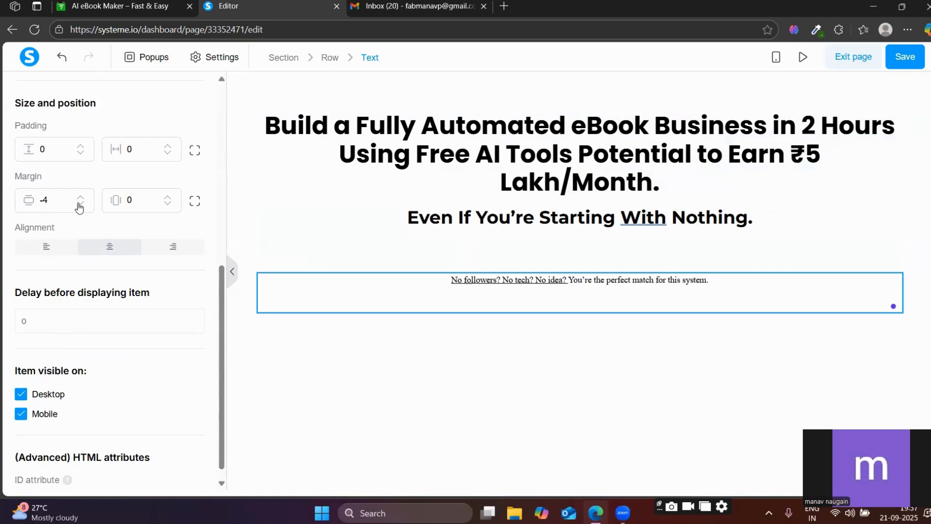
left_click(79, 205)
left_click(79, 204)
left_click(79, 204)
left_click(79, 205)
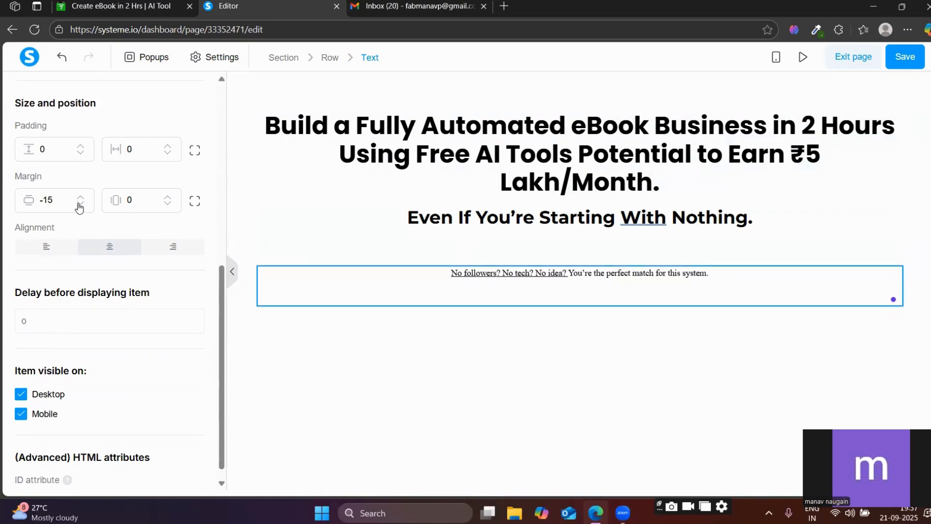
left_click(79, 204)
left_click(79, 204)
left_click(79, 204)
left_click(79, 205)
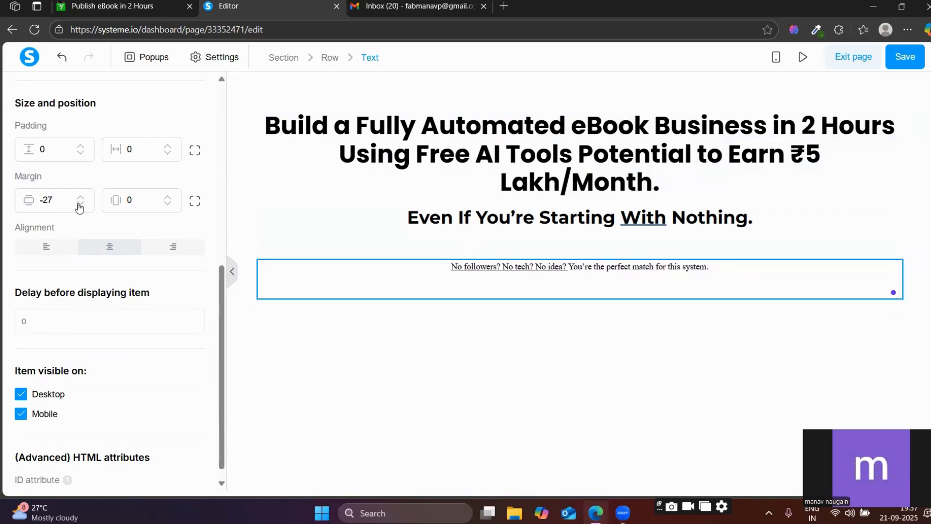
left_click(79, 204)
left_click(79, 205)
left_click(79, 205)
left_click(79, 204)
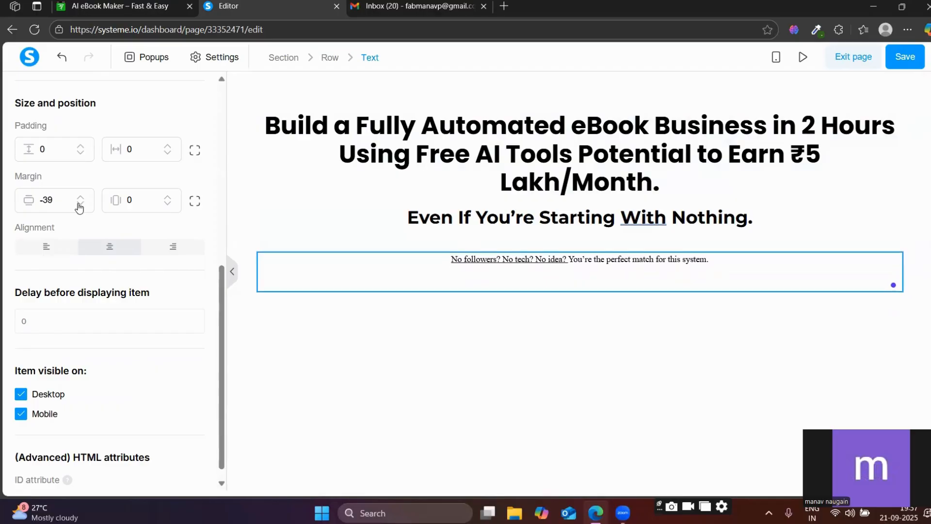
left_click(79, 205)
left_click(79, 205)
left_click(79, 205)
left_click(79, 204)
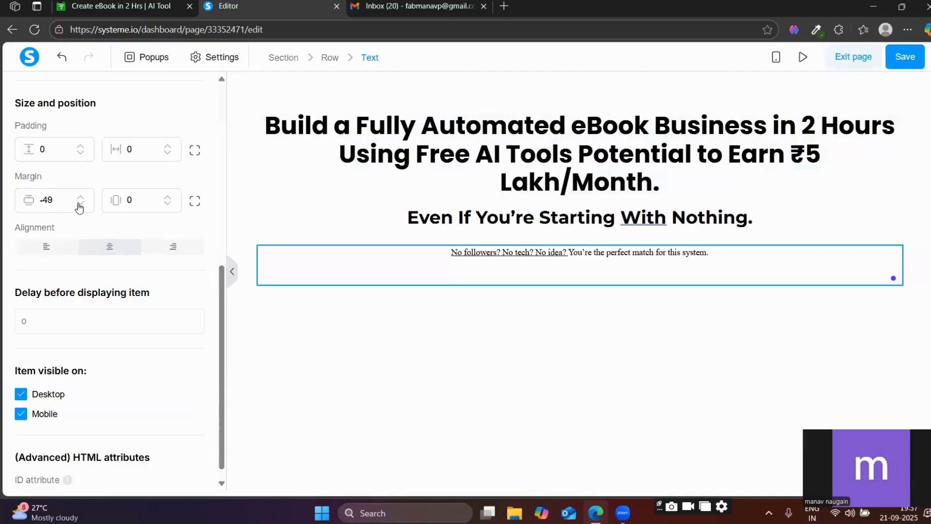
left_click(79, 205)
left_click(79, 204)
left_click(79, 205)
left_click(79, 205)
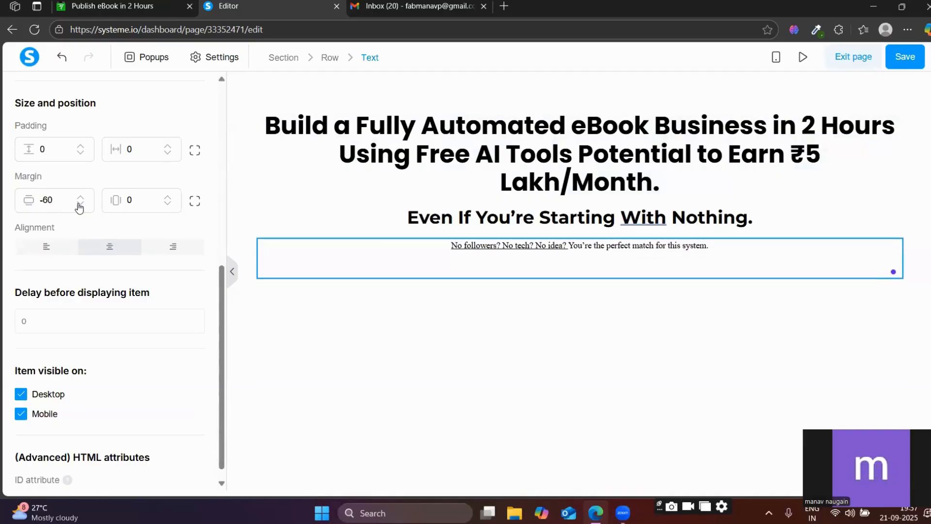
left_click(79, 205)
Set the "No followers?" text to font size 28 and apply the Google font Montserrat.
scroll(117, 291, "up", 6)
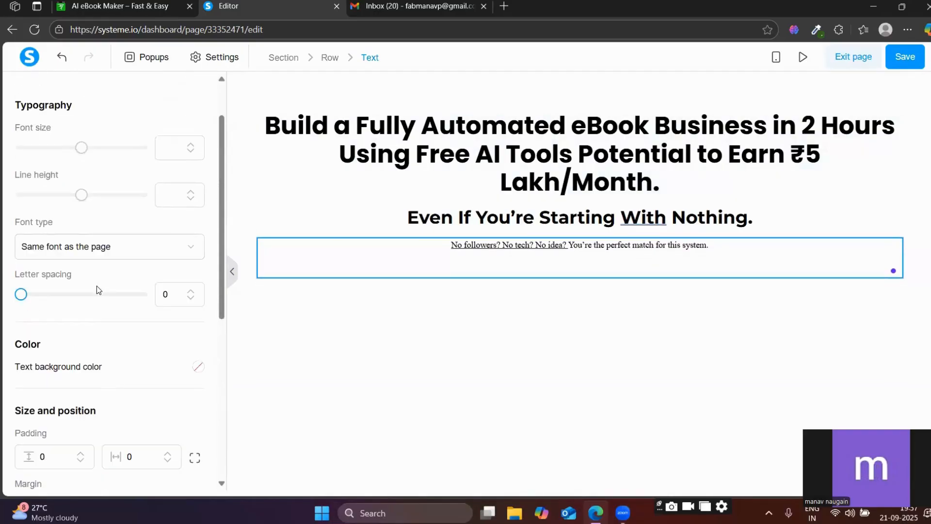
scroll(93, 296, "up", 2)
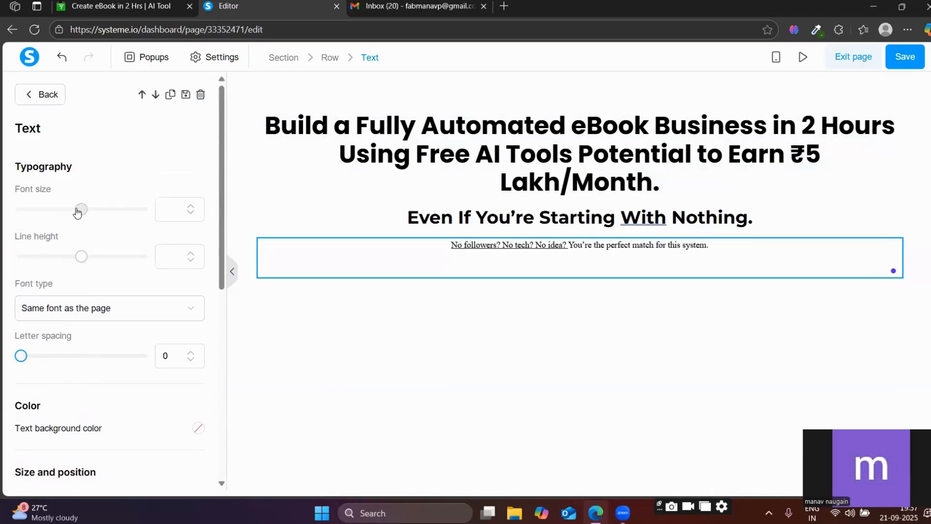
left_click_drag(79, 210, 47, 210)
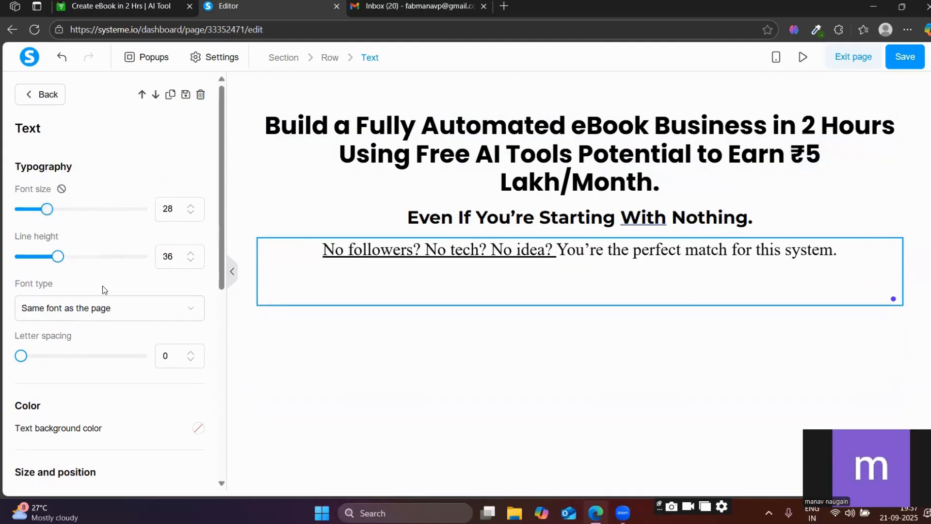
scroll(67, 264, "down", 1)
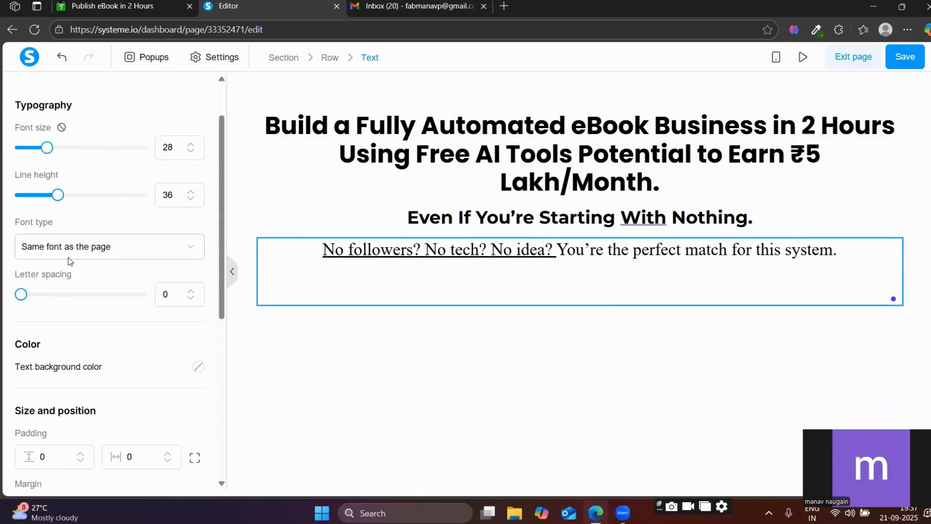
left_click(68, 252)
left_click(102, 321)
left_click(56, 284)
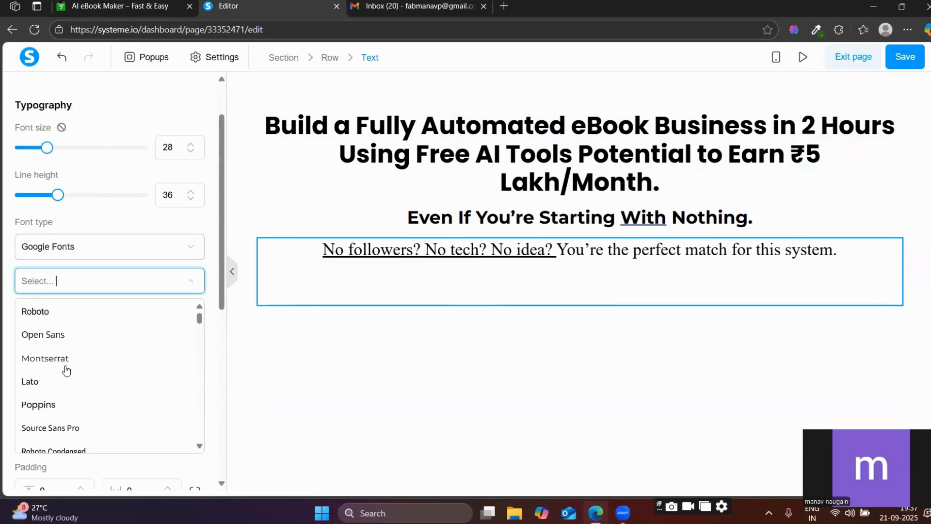
left_click(73, 356)
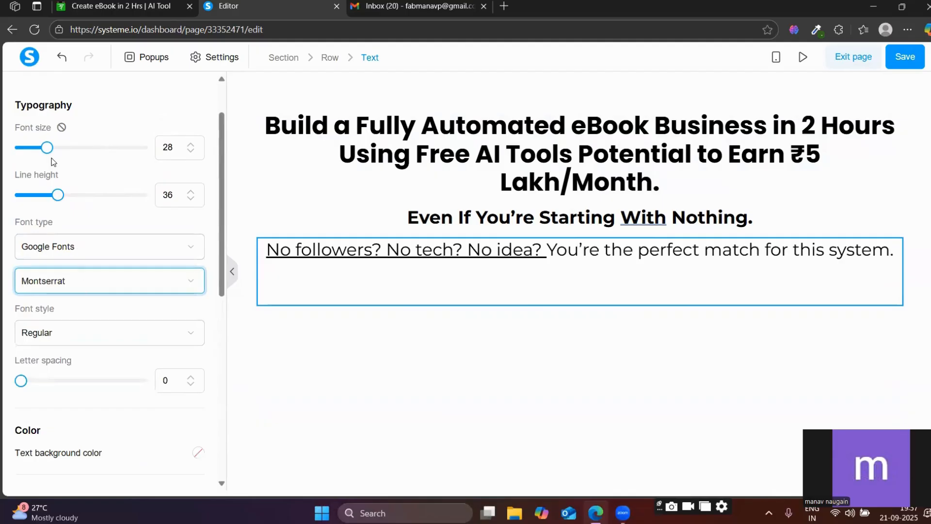
Try font size 18 on the "No followers?" line against the reference page, enlarge it until wider than the subheadline, and close its settings.
left_click_drag(46, 148, 35, 158)
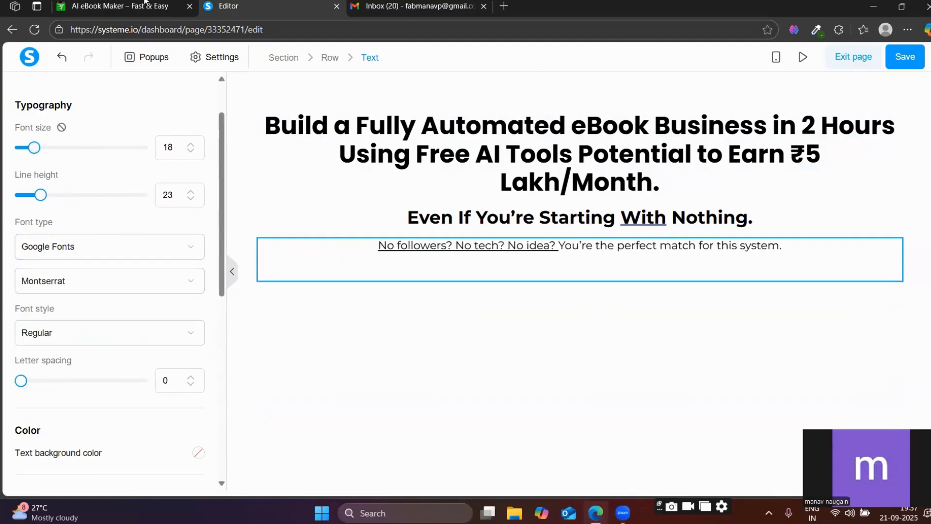
left_click(169, 3)
left_click(234, 4)
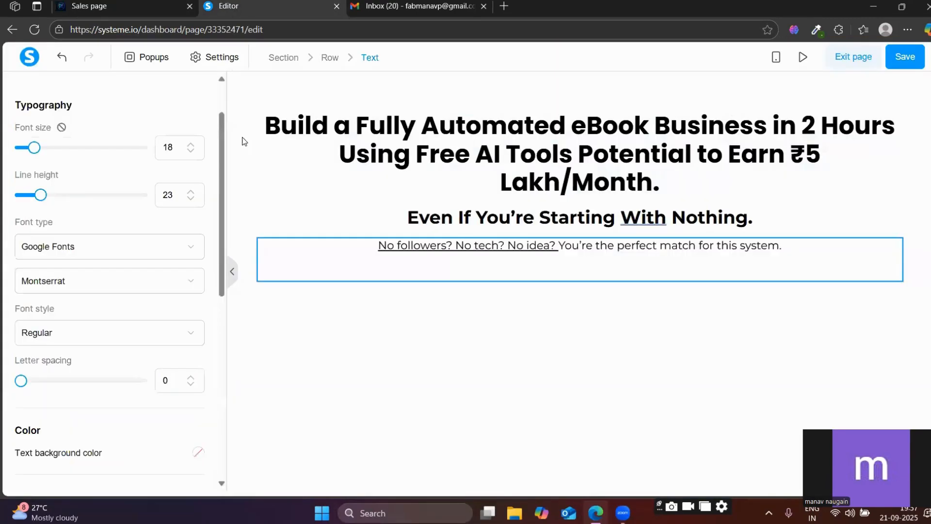
left_click_drag(33, 147, 42, 148)
left_click(421, 360)
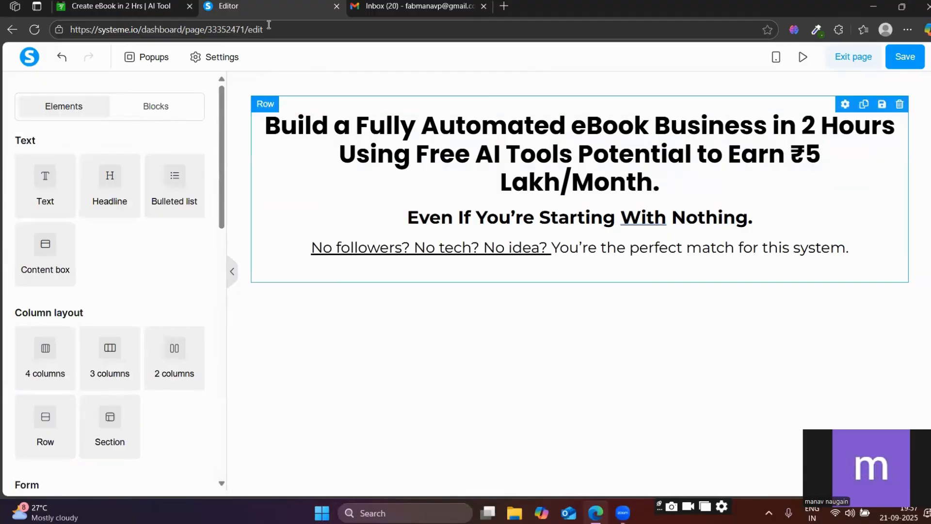
Bring up the reference page and its color picker extension, and search the web for "colour picker extension".
left_click(156, 5)
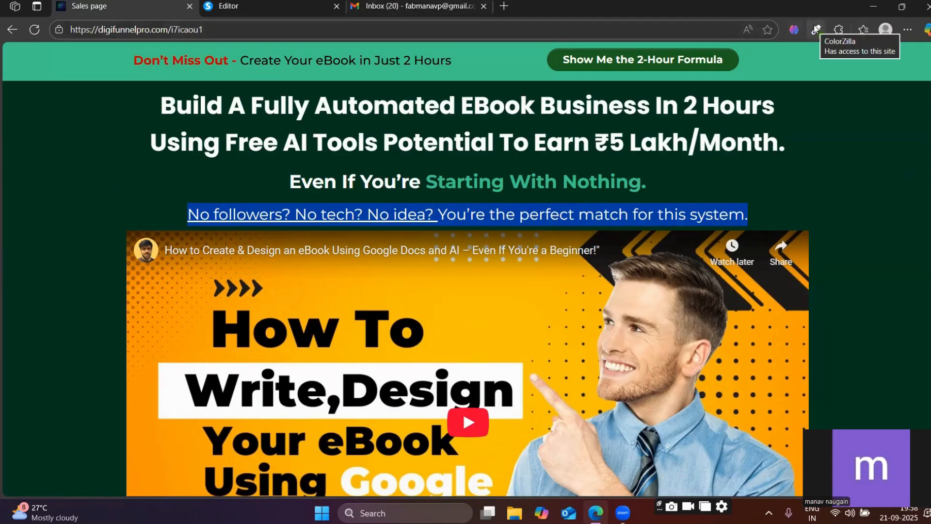
left_click(815, 29)
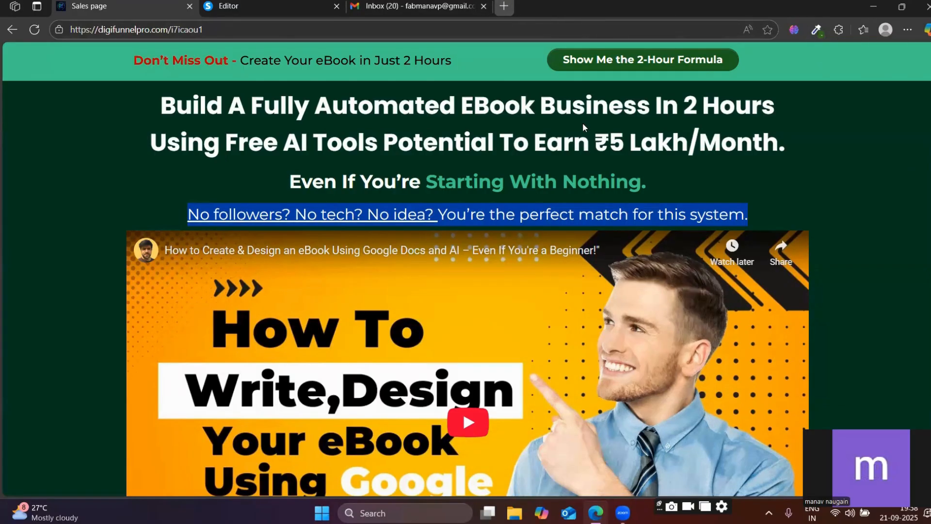
key("ctrl+t")
type("col")
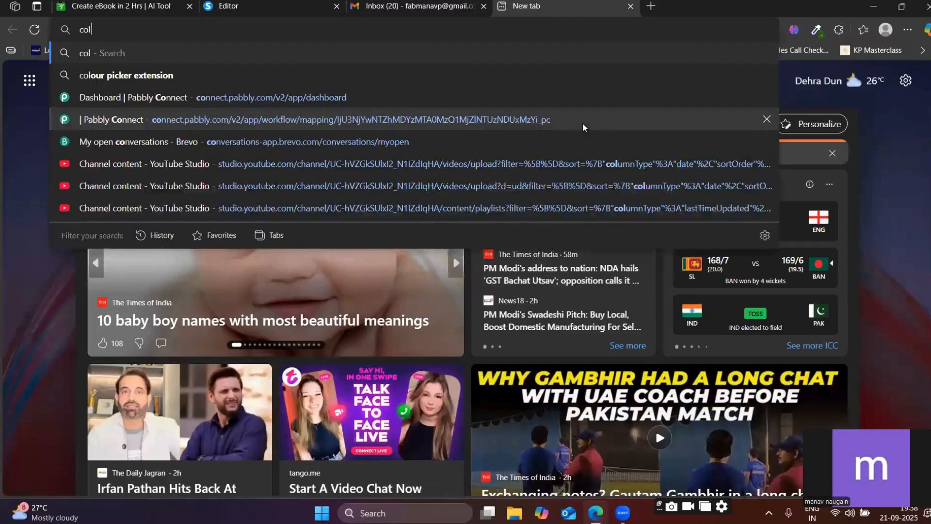
type("our picker")
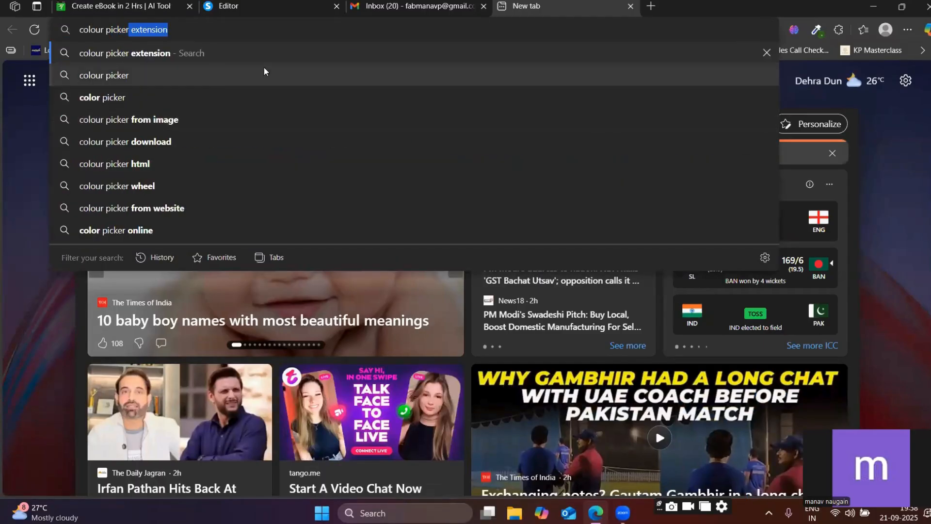
left_click(222, 60)
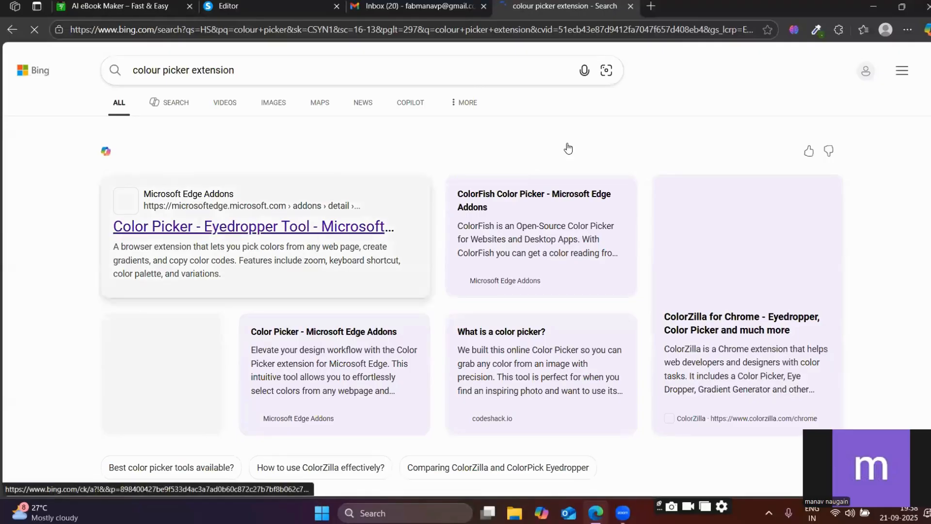
left_click(630, 6)
left_click(341, 3)
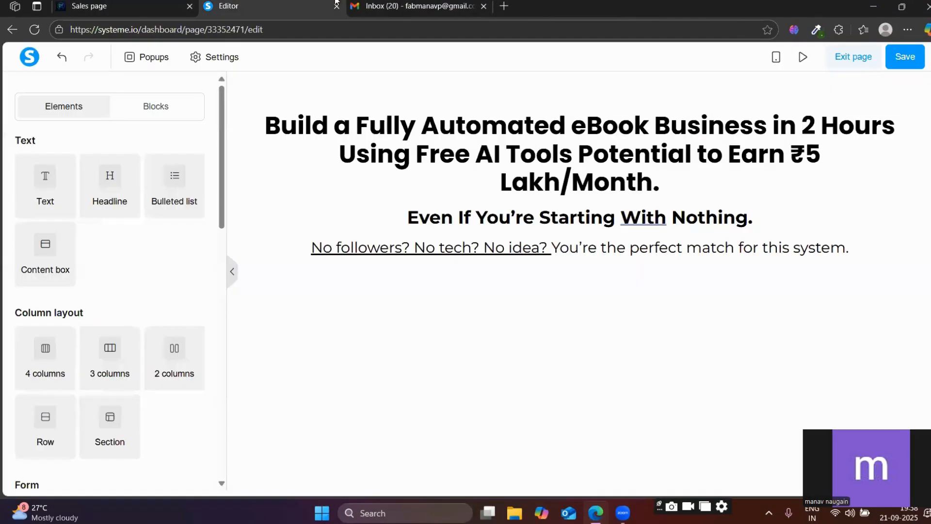
left_click(816, 31)
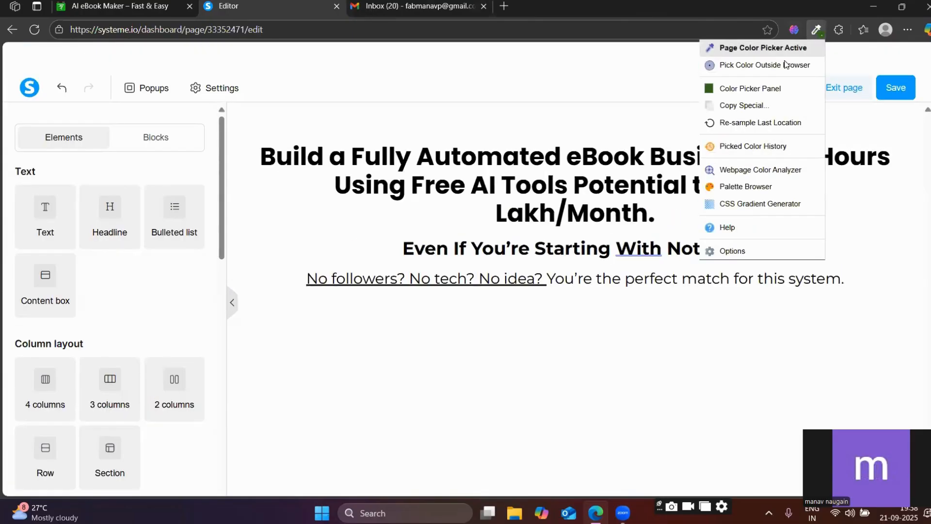
left_click(762, 48)
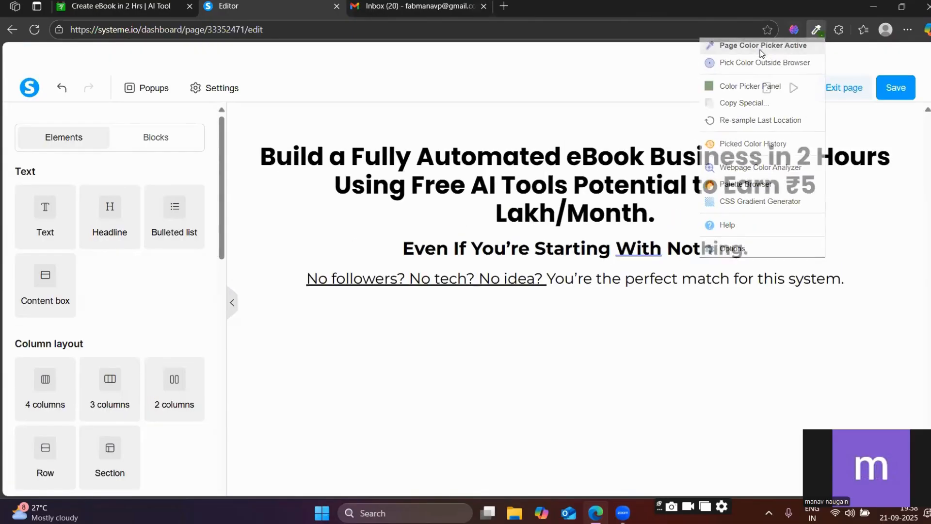
Sample the dark green page background beside the headline on the reference page with the ColorZilla page color picker.
left_click(155, 5)
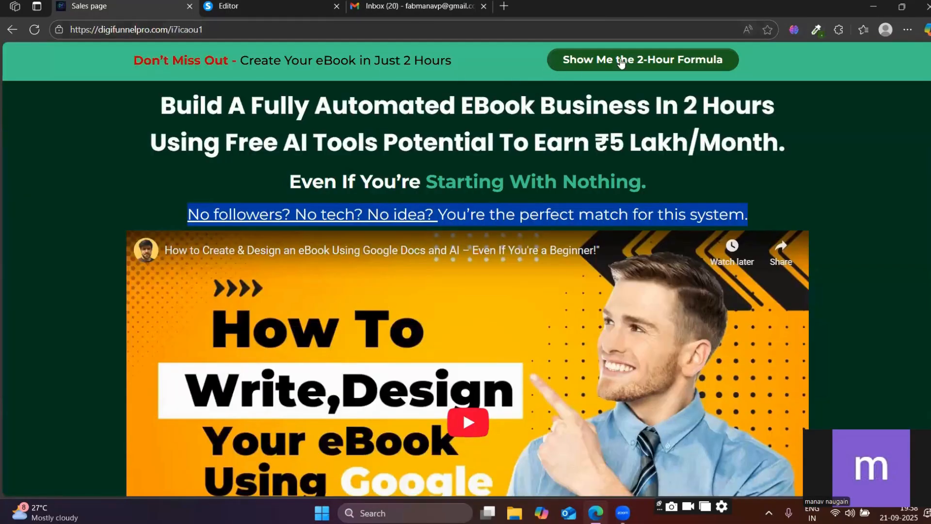
left_click(816, 30)
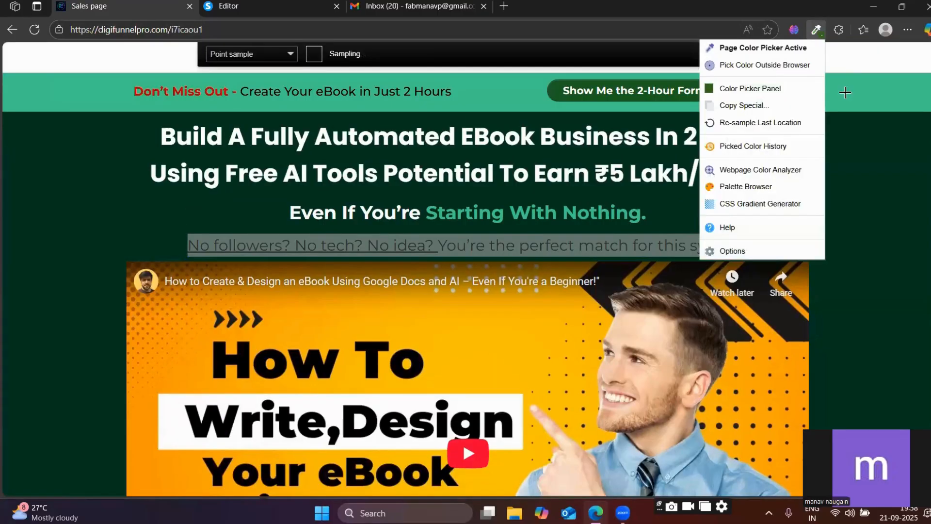
left_click(774, 54)
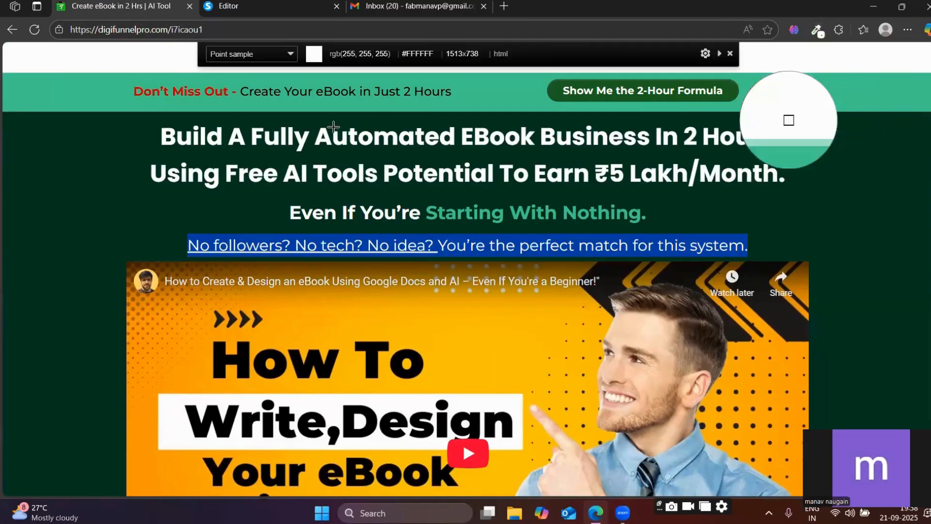
left_click(51, 199)
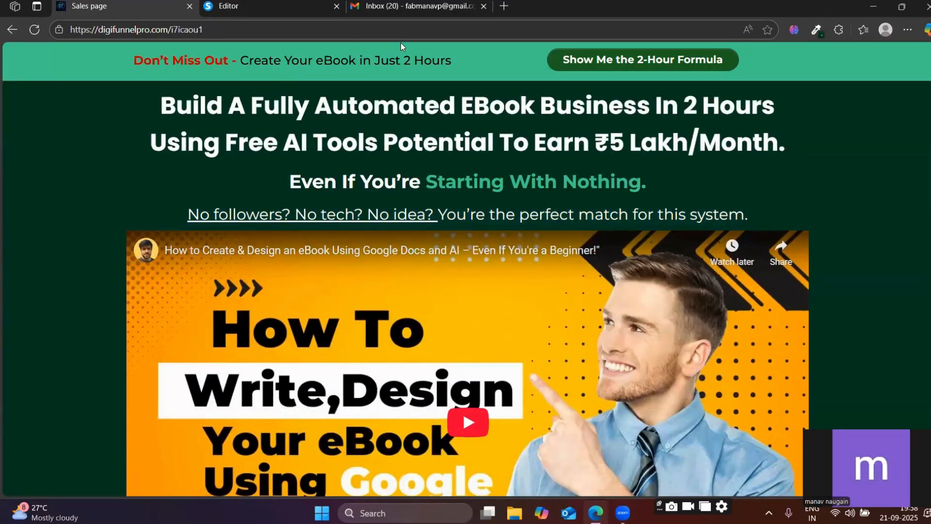
Set the background color of the section holding the headline texts to the sampled dark green, #033620.
left_click(265, 7)
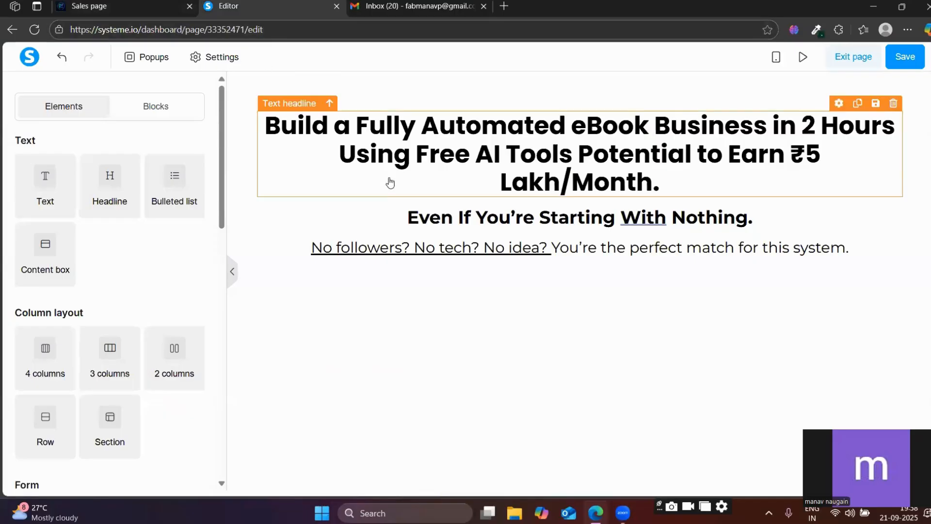
left_click(315, 90)
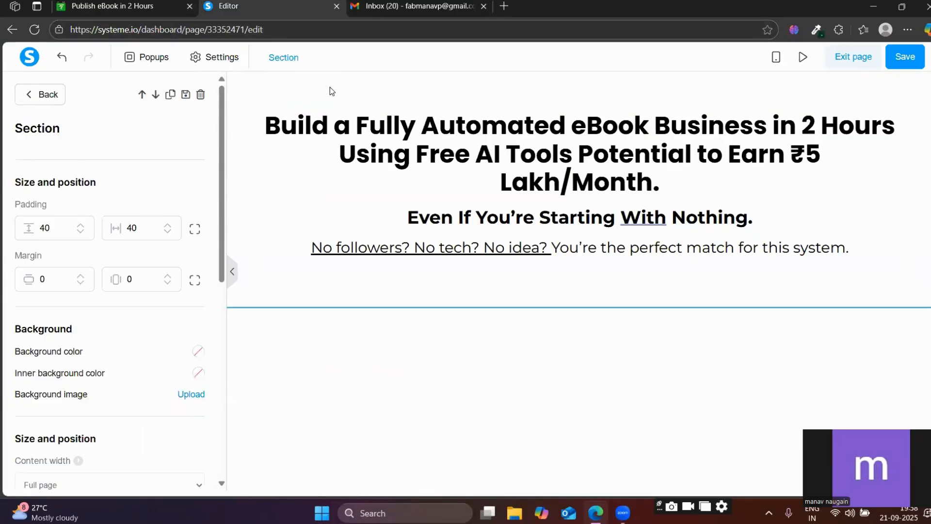
scroll(51, 313, "down", 7)
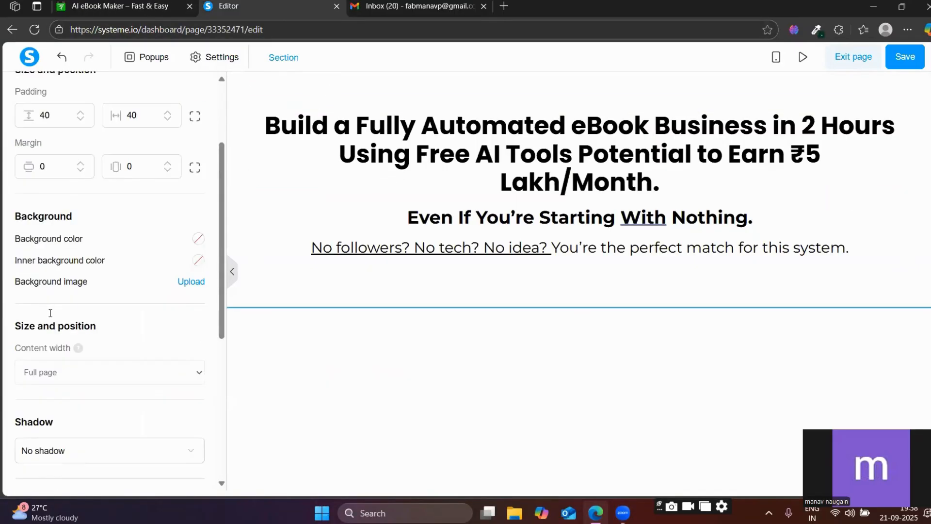
scroll(51, 312, "up", 7)
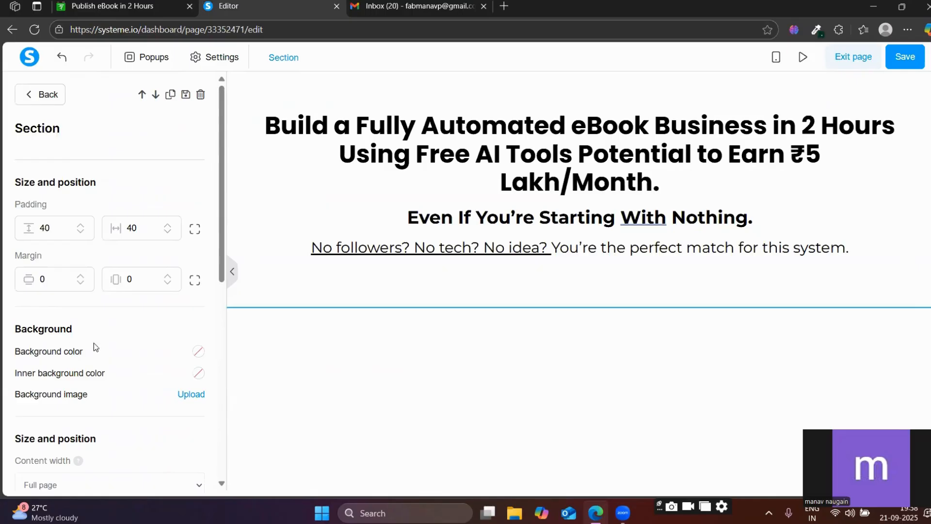
left_click(191, 352)
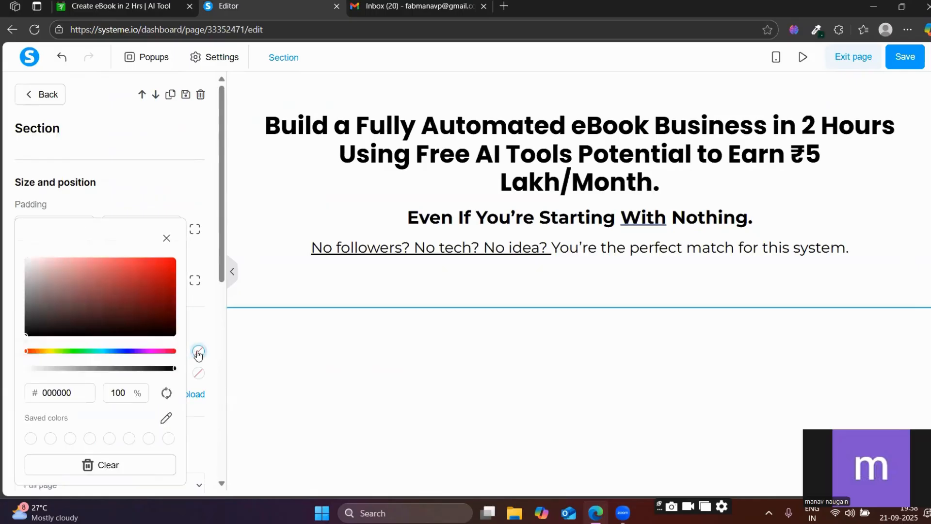
double_click(60, 392)
key("ctrl+v")
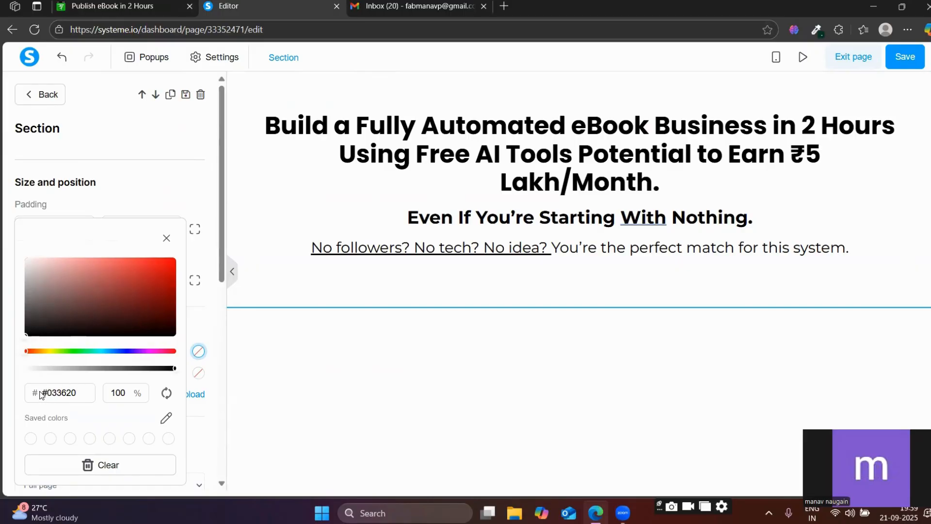
key("BackSpace")
left_click(516, 340)
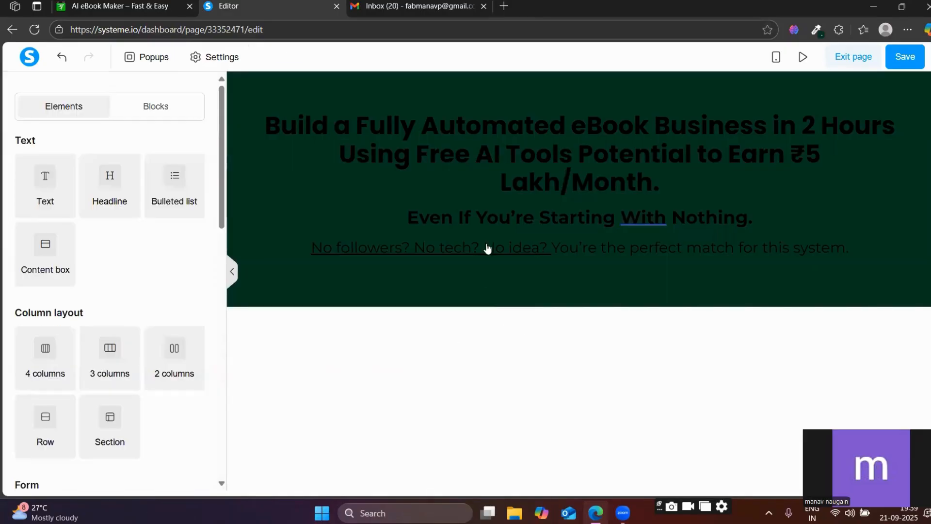
Color the headline's first line, "Build a Fully Automated eBook Business in 2 Hours", white.
left_click(499, 139)
triple_click(499, 139)
triple_click(495, 119)
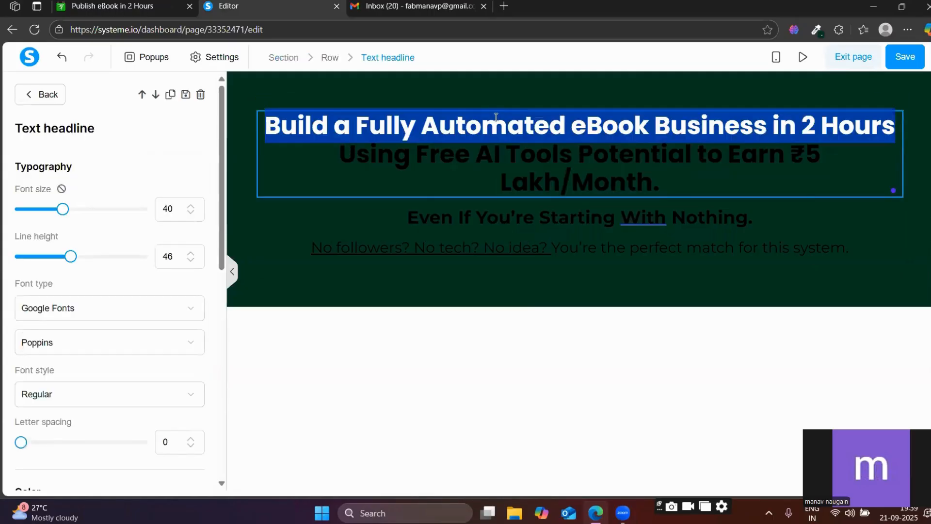
left_click(685, 169)
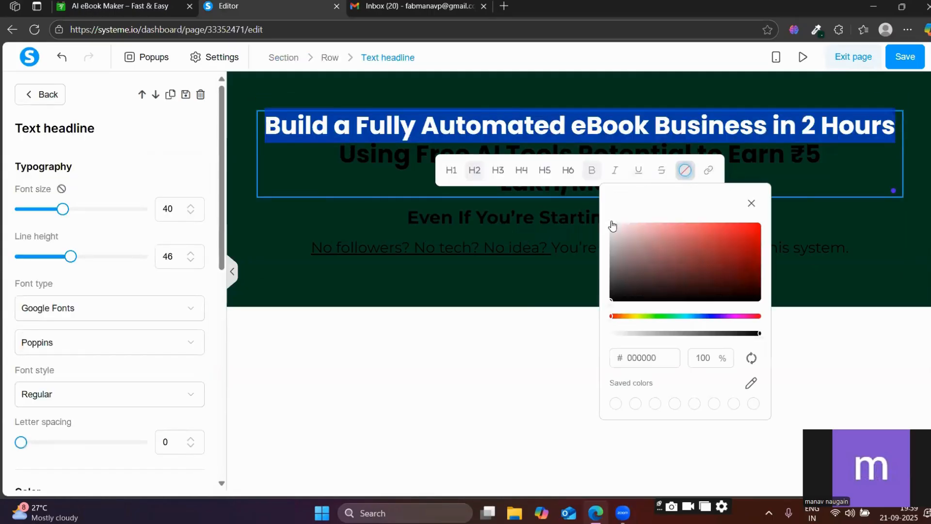
left_click(625, 228)
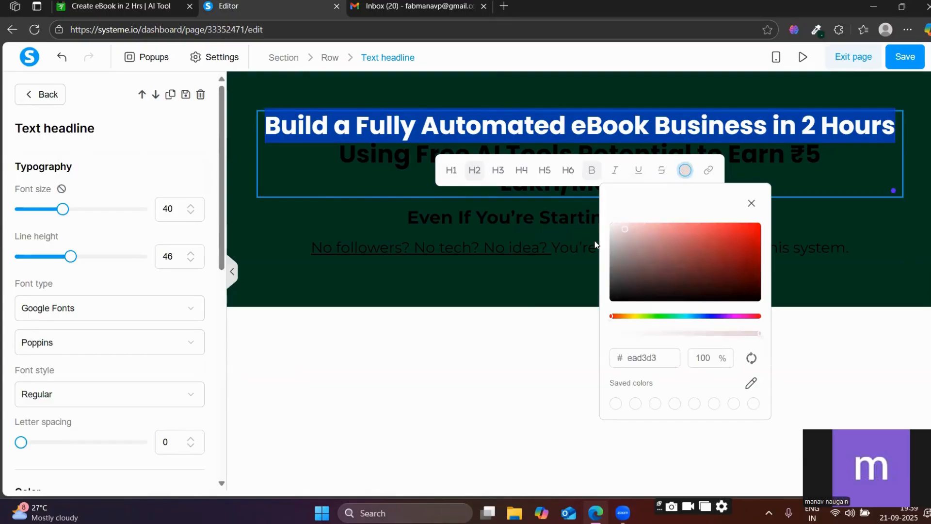
left_click_drag(622, 228, 604, 219)
left_click(484, 308)
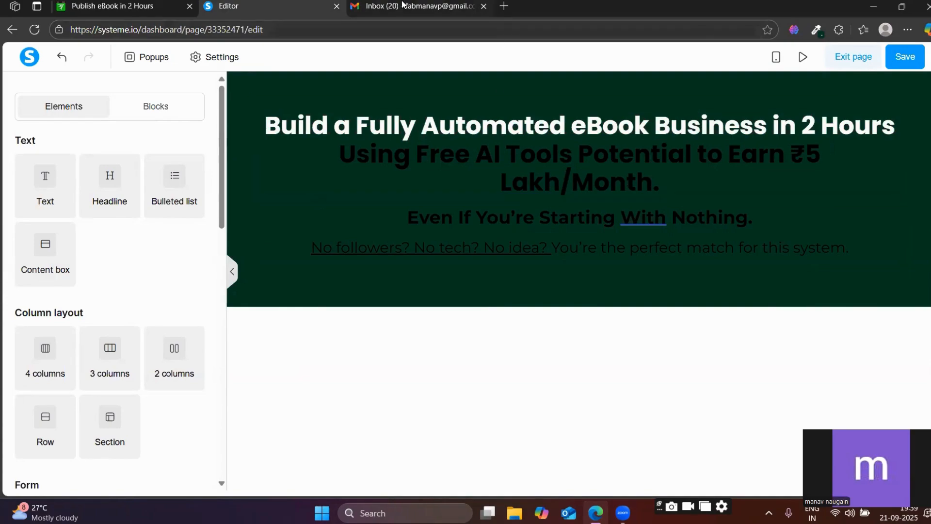
Color the rest of the headline, from "Using Free AI Tools" to "Lakh/Month.", near-white #fafafa, checking against the reference page.
left_click(126, 4)
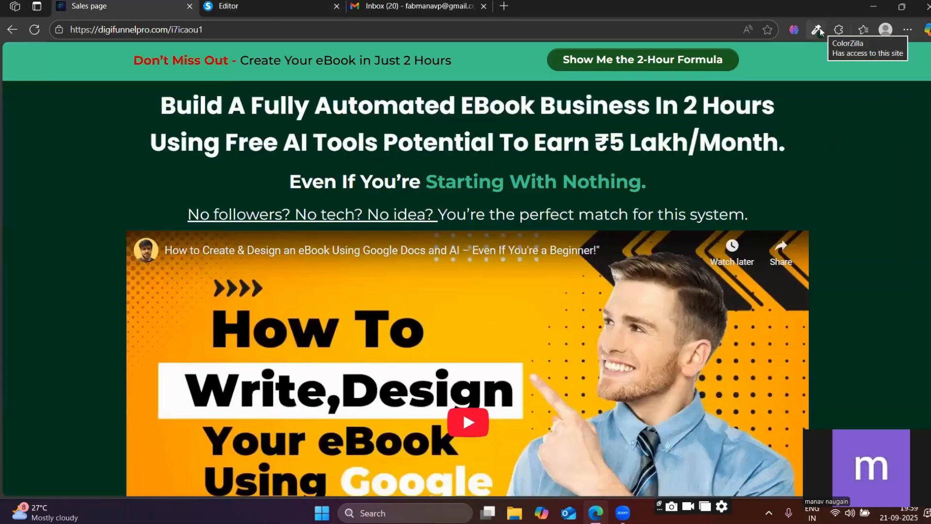
left_click(270, 3)
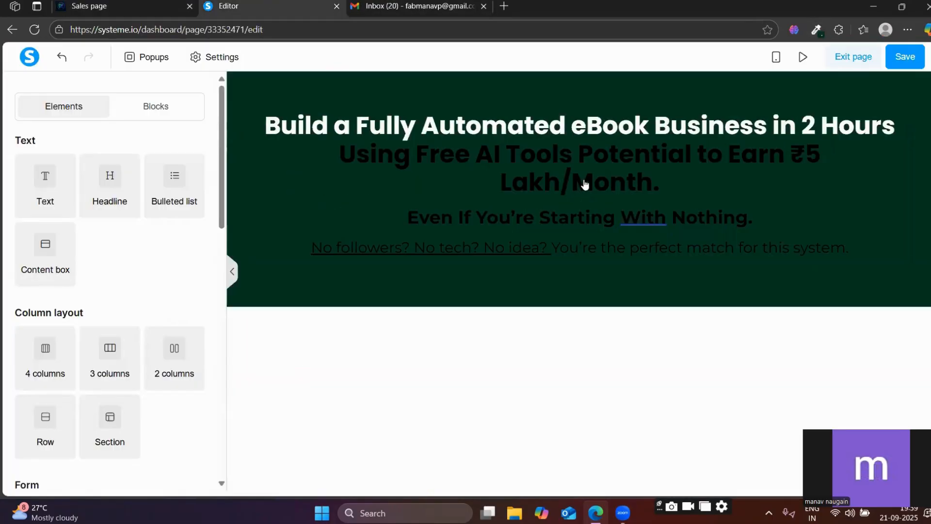
triple_click(561, 162)
triple_click(560, 157)
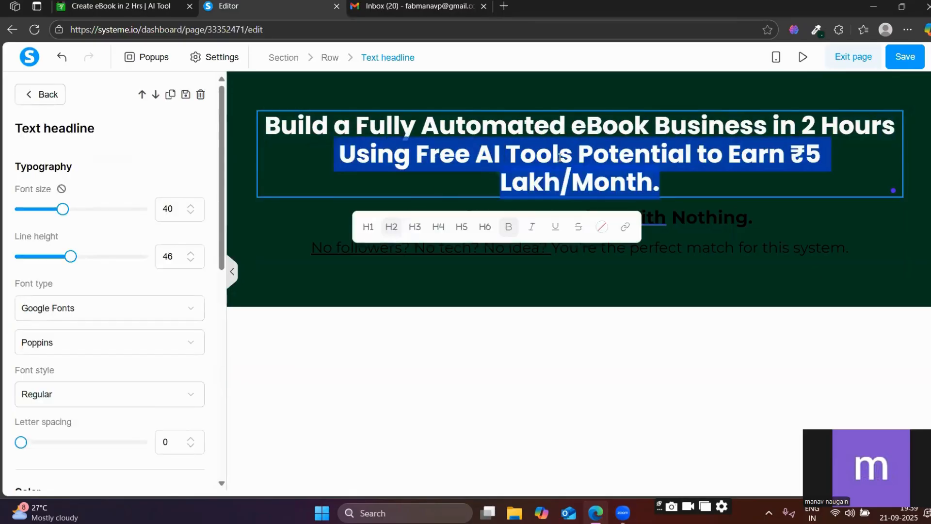
left_click(560, 157)
triple_click(560, 158)
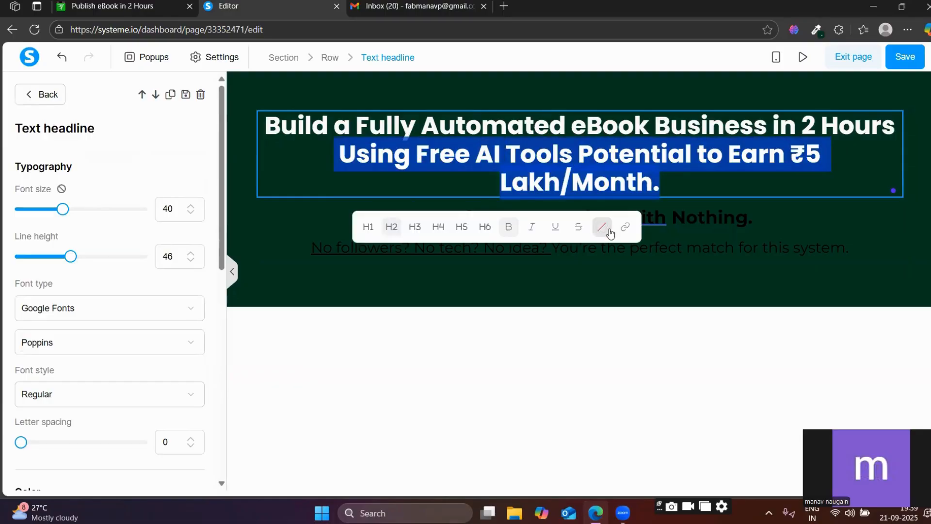
left_click(602, 227)
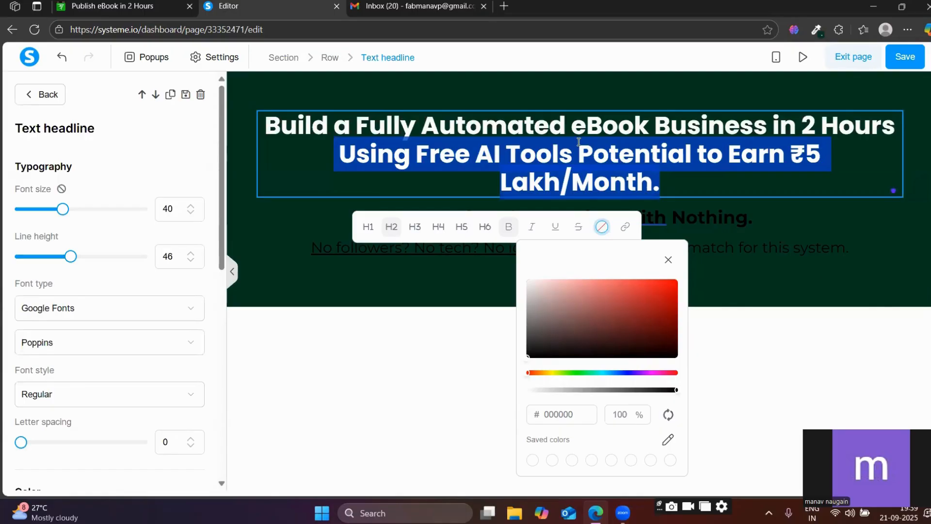
left_click_drag(527, 358, 538, 309)
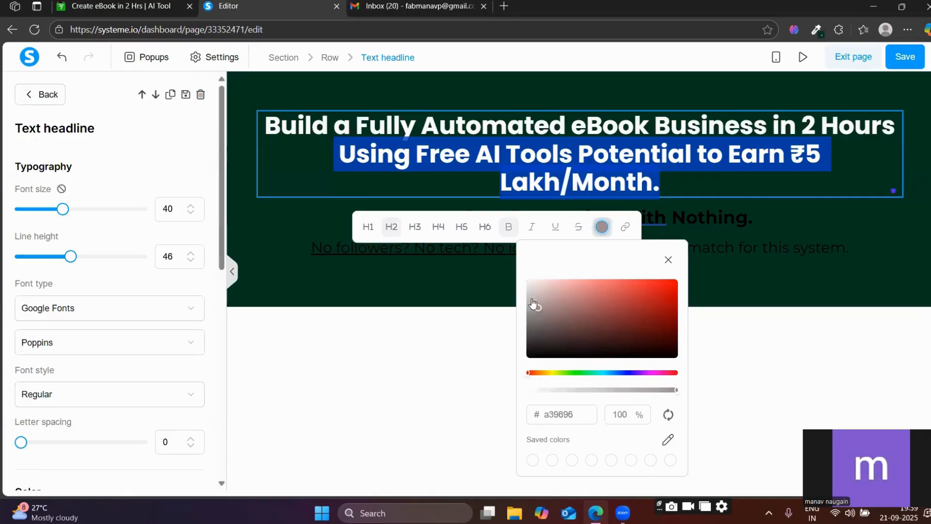
left_click_drag(533, 303, 526, 253)
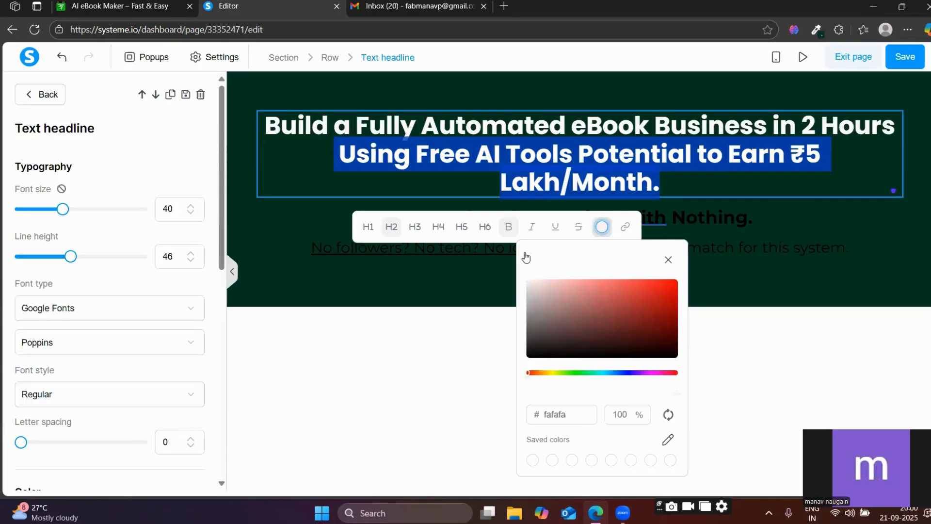
left_click(440, 292)
Check the subheadline's colors on the reference page and try to select the "Even If You're Starting With Nothing." text for recoloring.
left_click(137, 4)
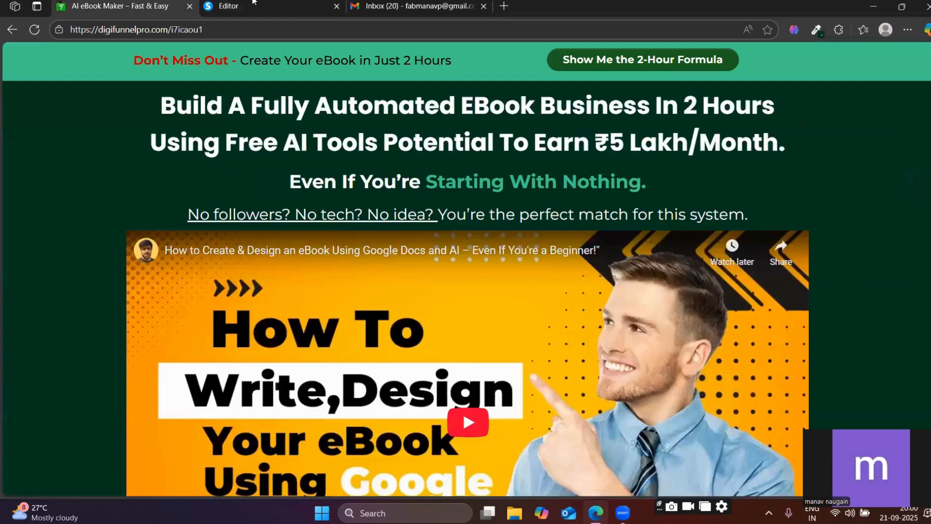
left_click(257, 3)
triple_click(533, 216)
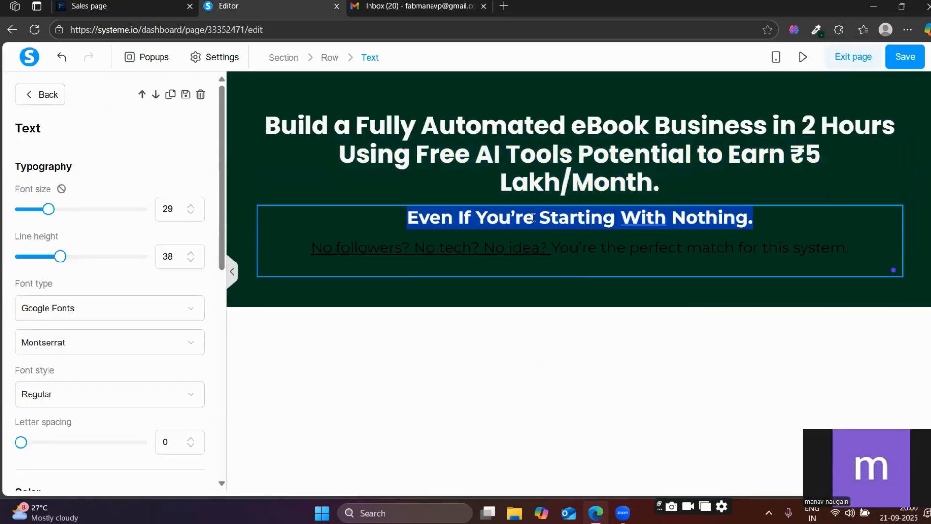
left_click(543, 227)
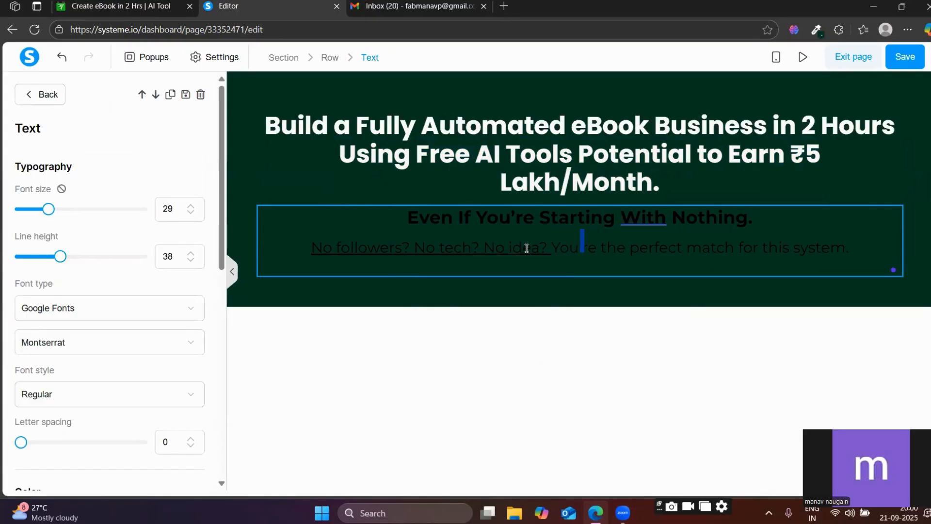
Color the whole "No followers? No tech? No idea? You're the perfect match for this system." line white.
left_click(624, 261)
left_click(626, 258)
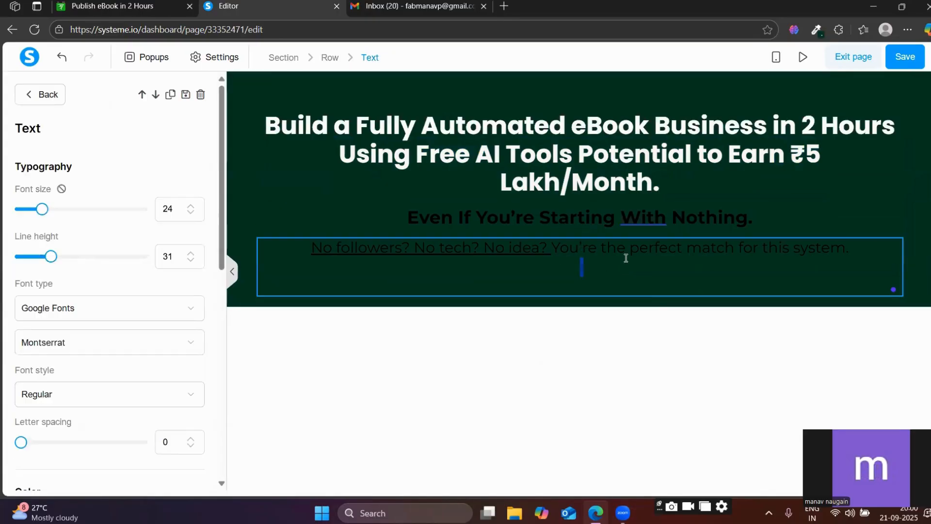
key("ctrl+a")
left_click(614, 283)
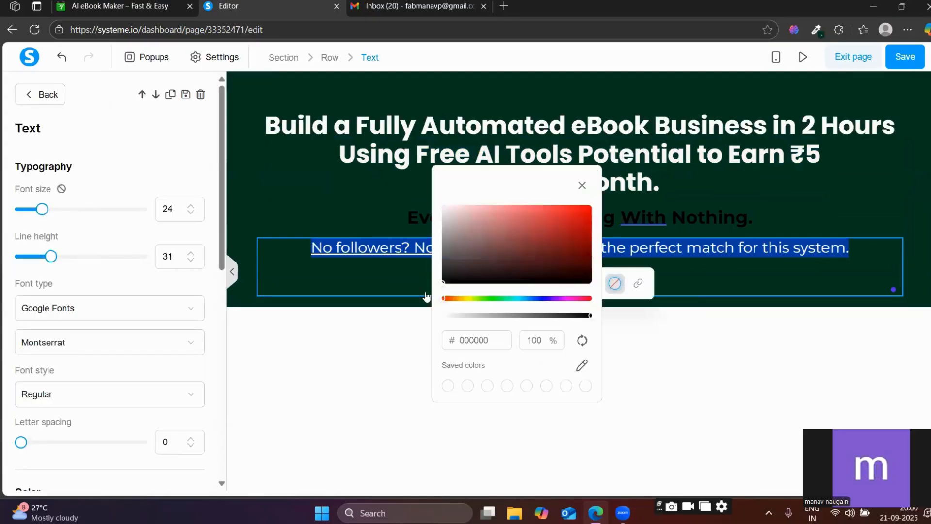
mouse_move(446, 262)
left_mouse_down()
mouse_move(438, 185)
mouse_move(432, 197)
left_mouse_up()
left_click(345, 324)
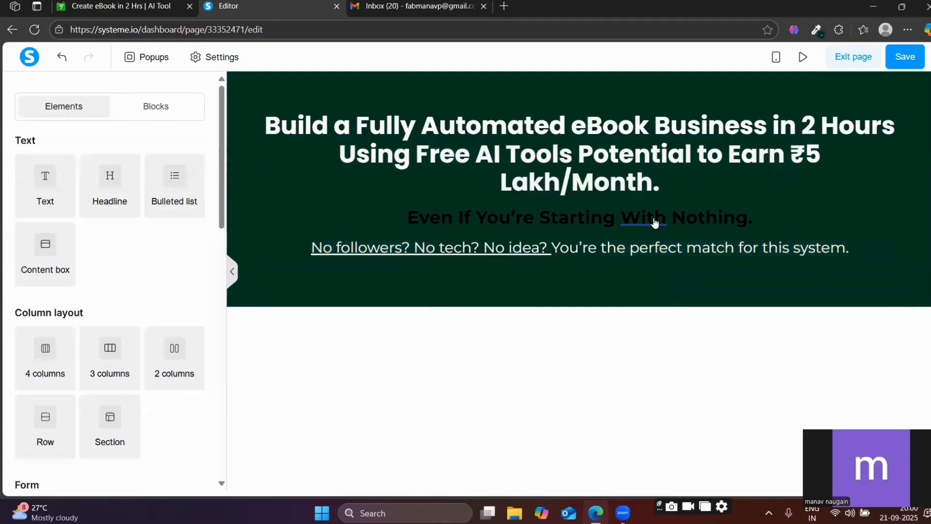
Color the "Even If You're Starting With Nothing." line near-white #fffafa.
triple_click(547, 211)
left_click(528, 279)
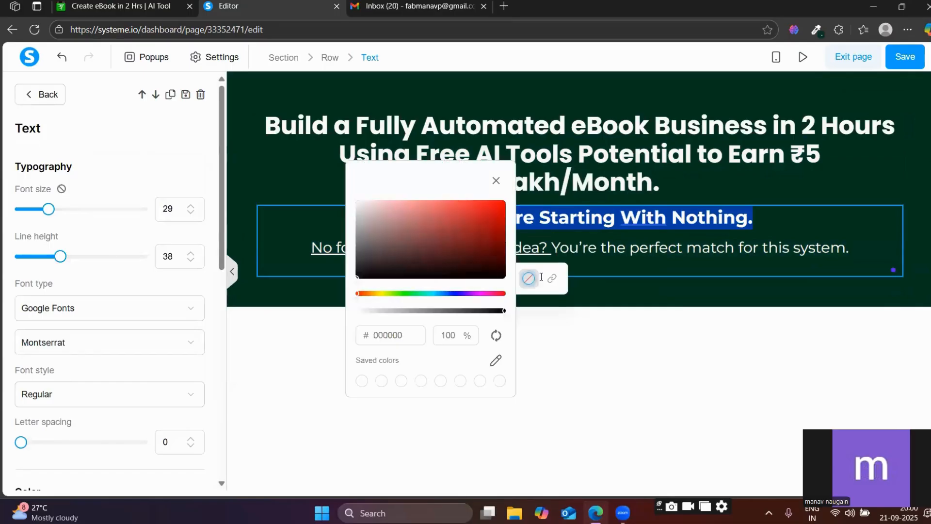
left_click_drag(364, 281, 347, 188)
left_click(316, 320)
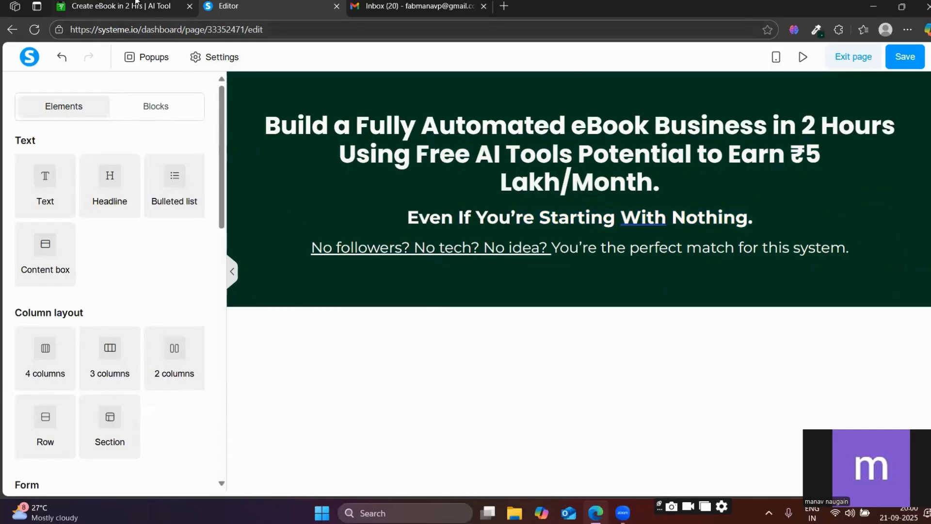
Sample the green #37C88D of "Starting With Nothing." on the reference page with the color picker extension and return to the editor.
left_click(137, 5)
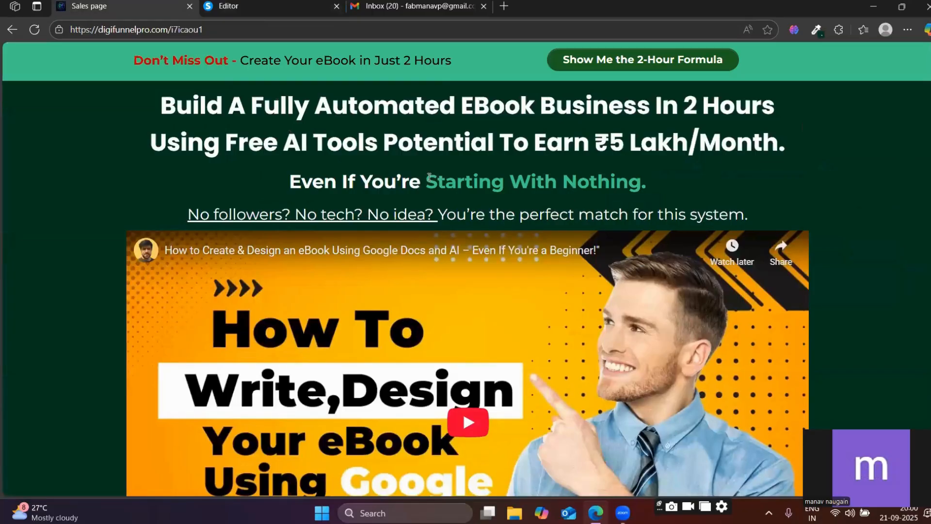
left_click(239, 4)
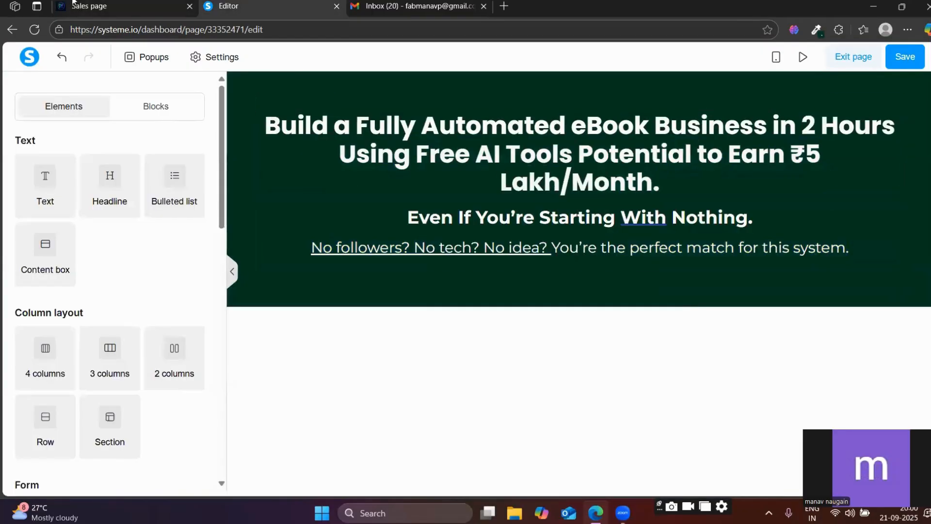
key("ctrl+shift+Tab")
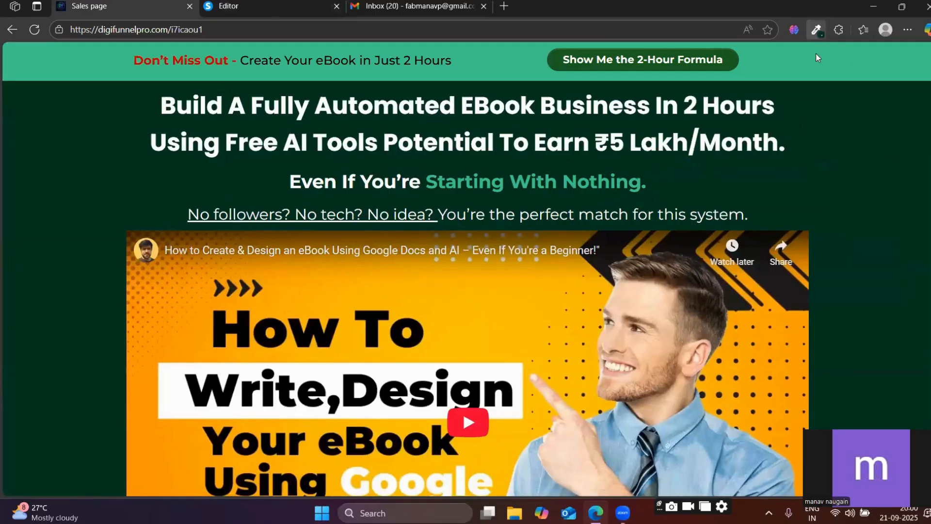
left_click(817, 30)
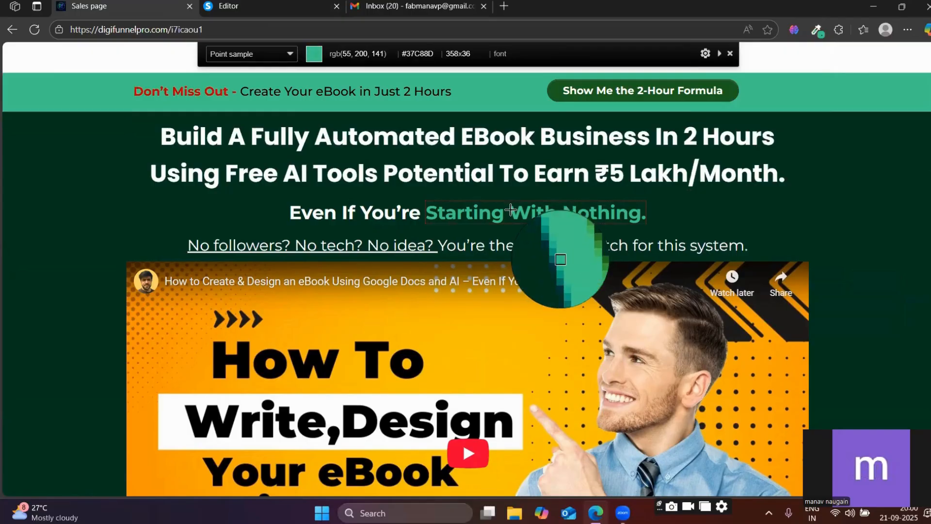
left_click(510, 209)
key("ctrl+Tab")
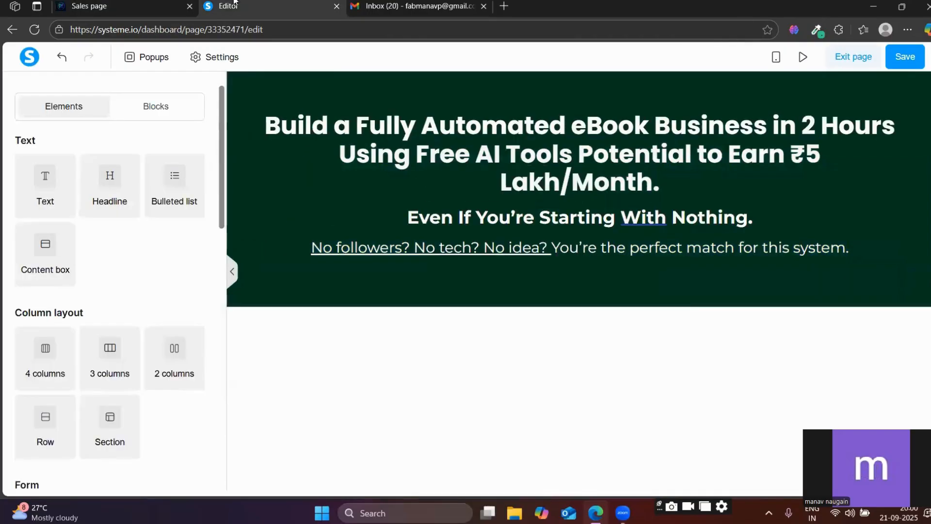
Color the words "Starting With Nothing" in the subheadline with the sampled green #37c88d.
triple_click(606, 219)
left_click(602, 218)
left_click(577, 219)
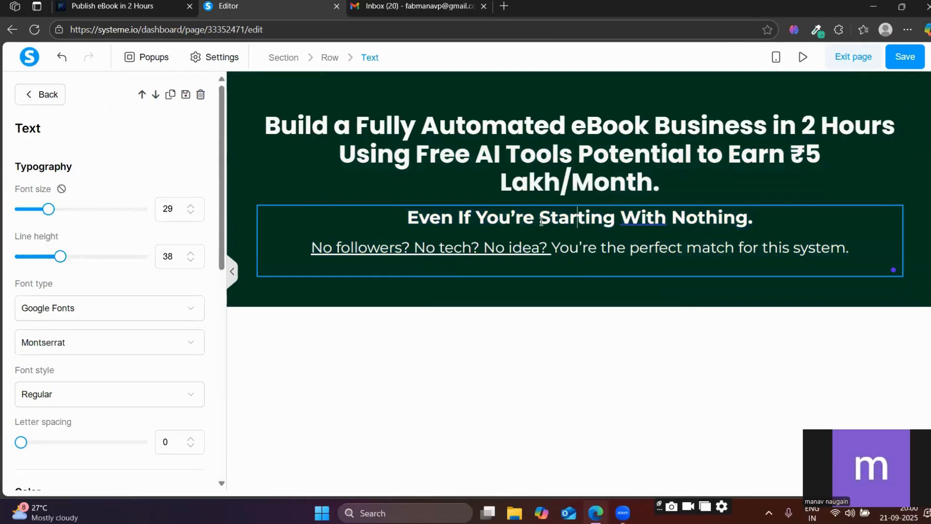
left_click_drag(539, 219, 747, 219)
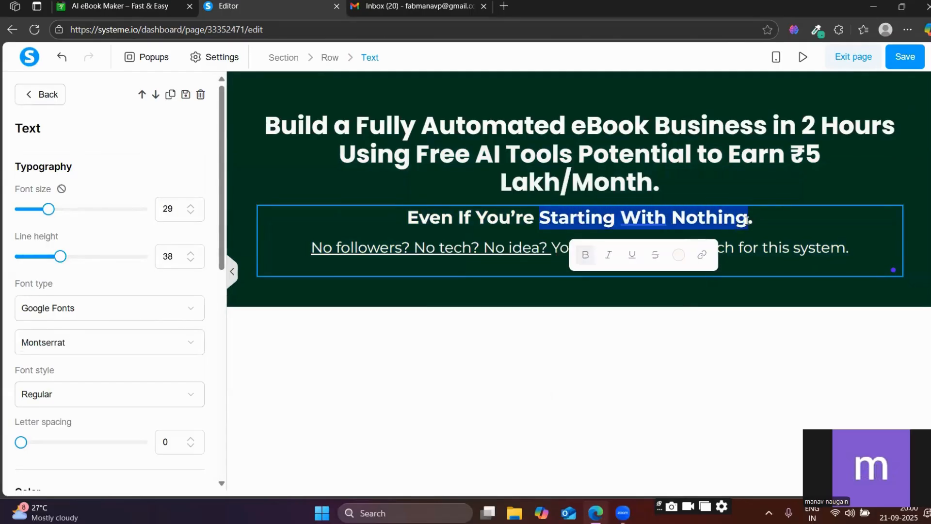
left_click(679, 256)
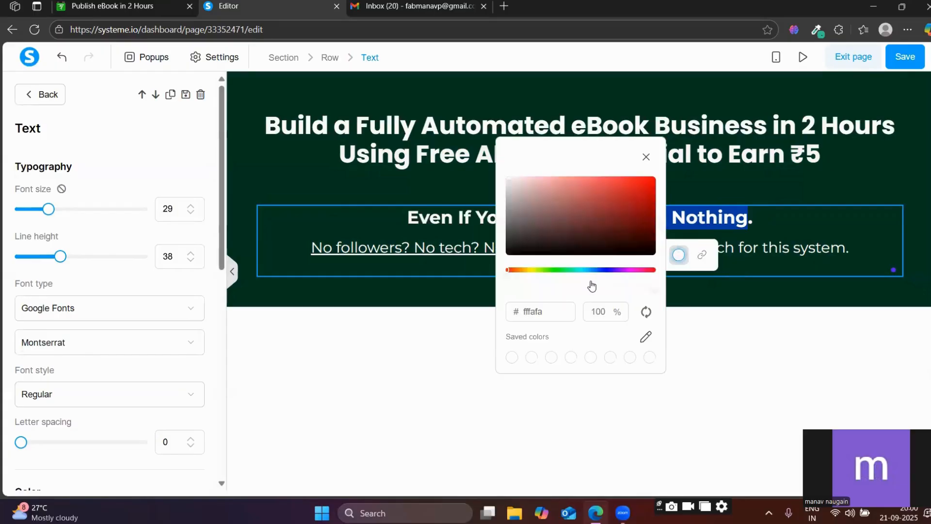
left_click(530, 310)
key("ctrl+a")
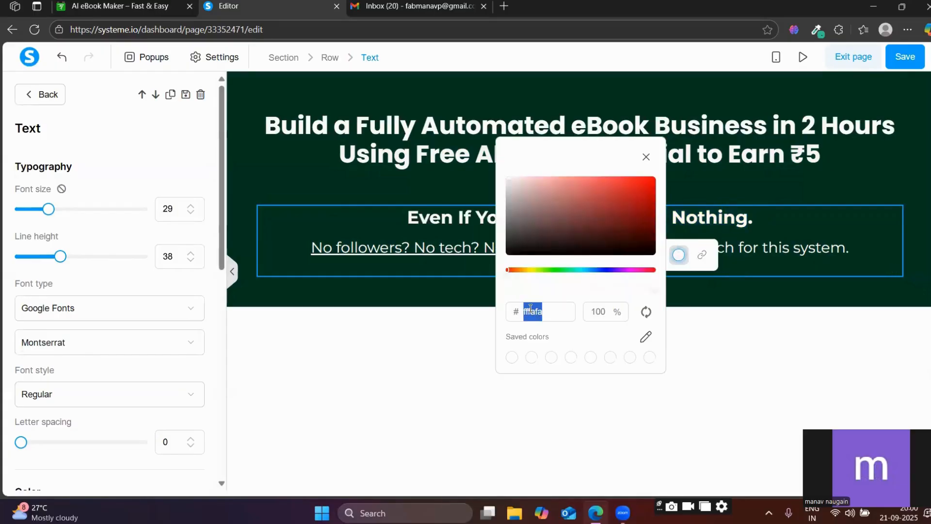
key("ctrl+v")
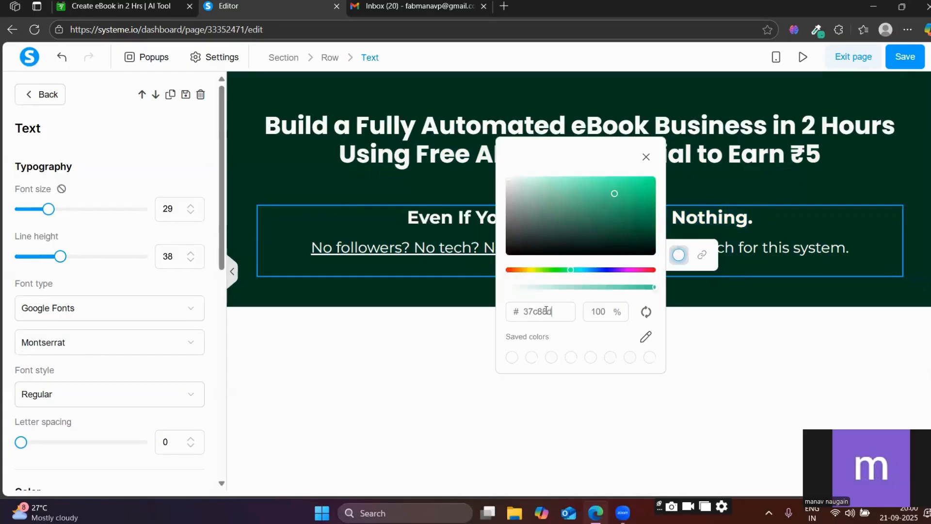
left_click(732, 339)
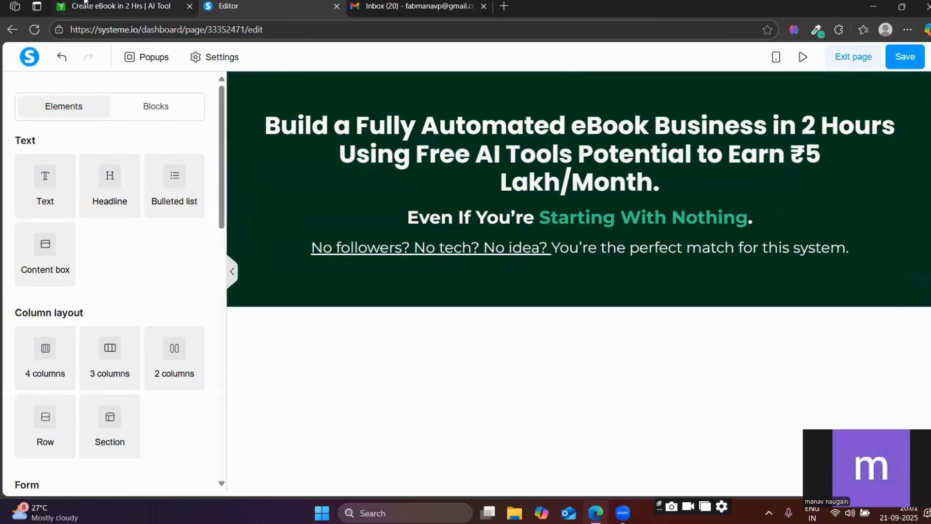
Check the video's placement on the reference page and add a Video element below the "No followers?" line.
left_click(121, 6)
scroll(317, 290, "down", 3)
scroll(317, 290, "up", 5)
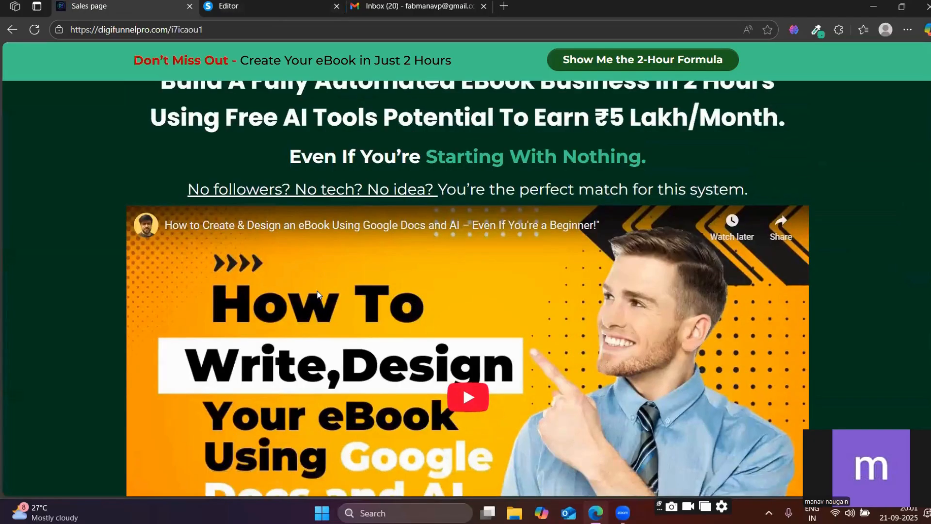
left_click(228, 6)
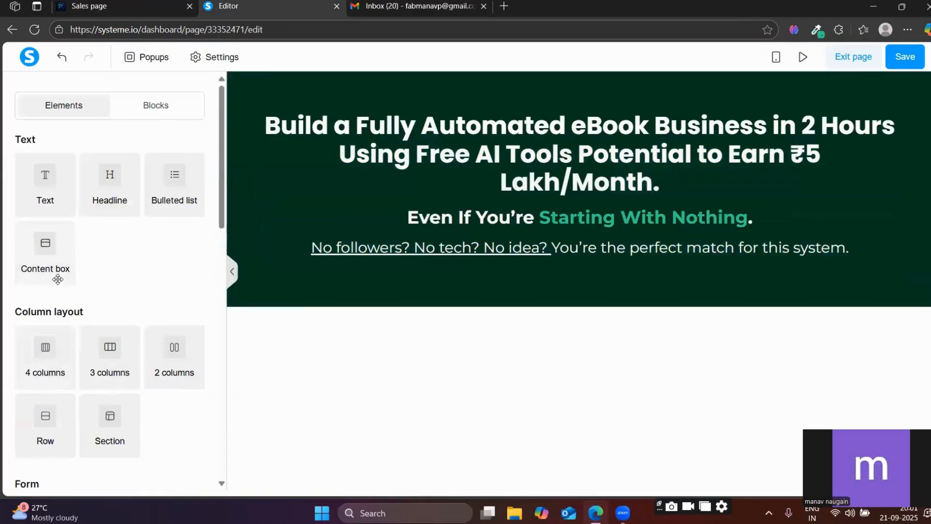
scroll(68, 297, "down", 8)
scroll(70, 298, "down", 3)
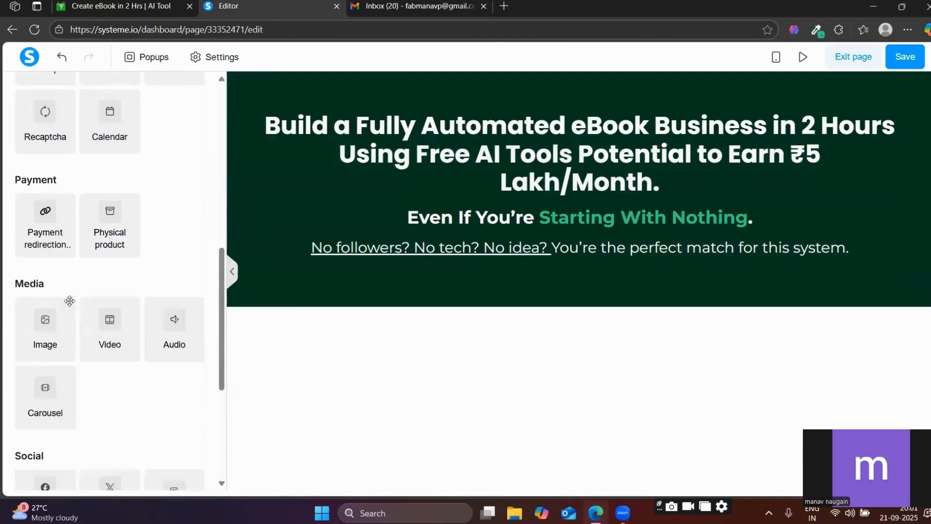
left_click_drag(109, 308, 509, 272)
scroll(505, 307, "down", 3)
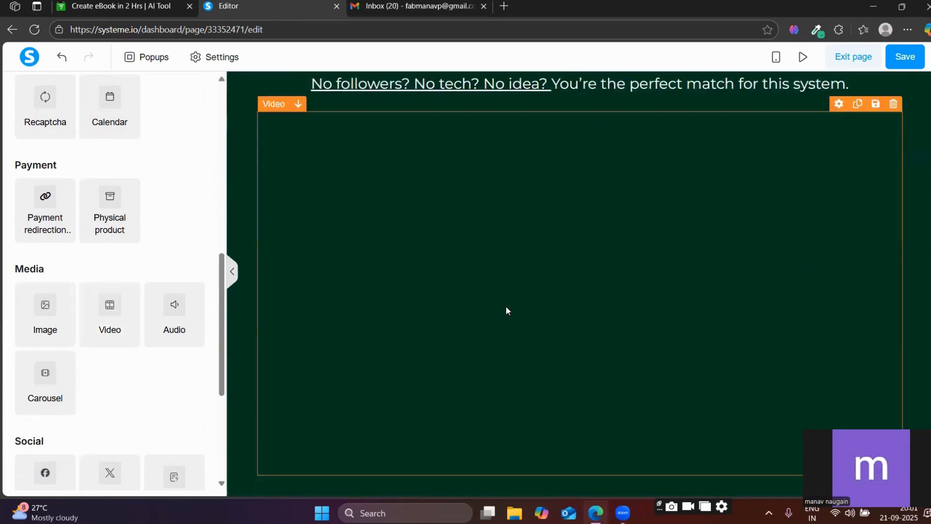
scroll(507, 307, "up", 2)
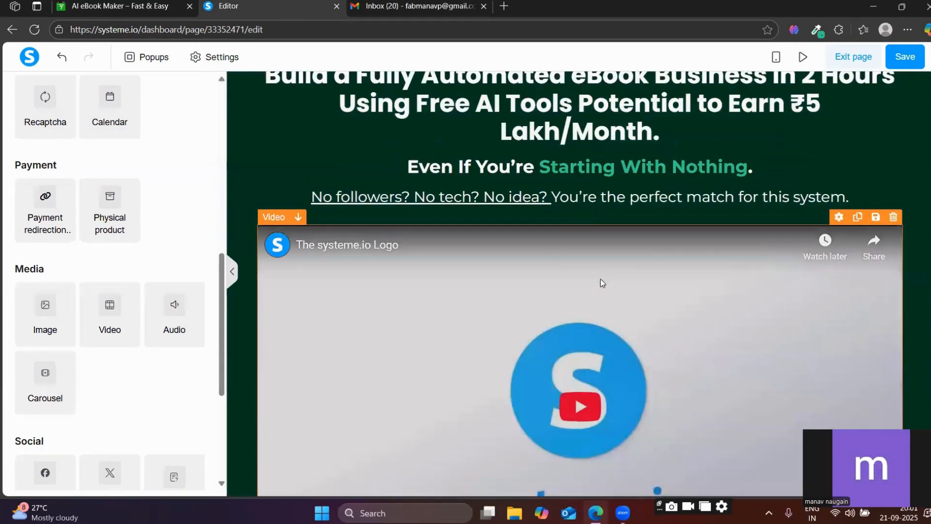
left_click(600, 280)
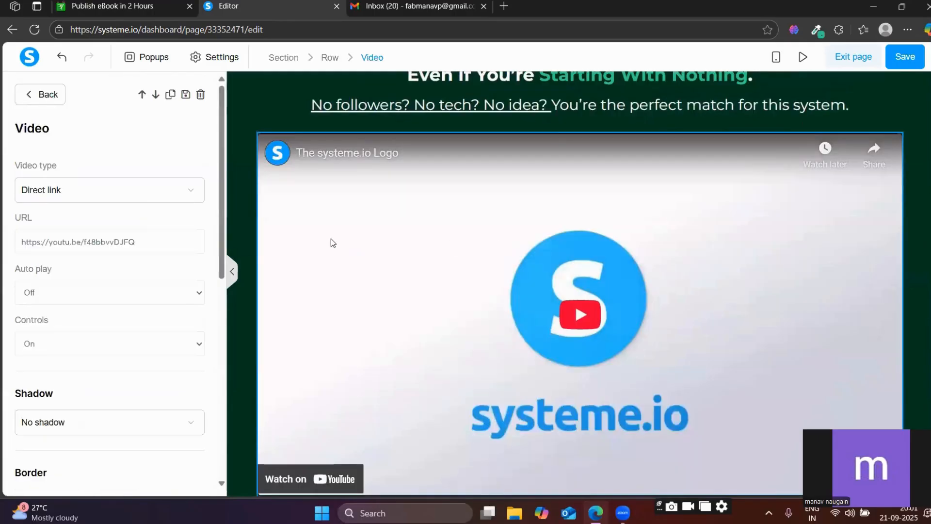
On YouTube, open your channel's "How to Create & Design an eBook Using Google Docs and AI" video, pause it and copy its URL.
left_click(503, 5)
type("you")
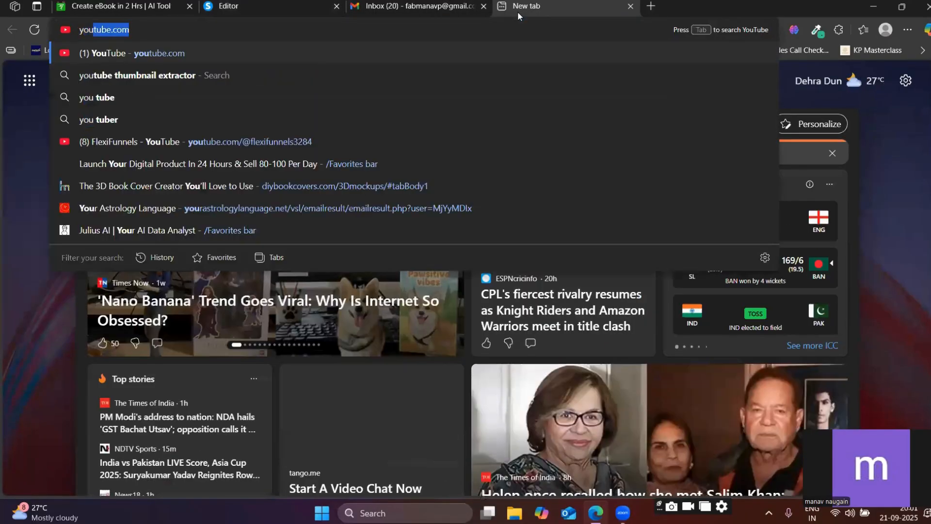
key("Return")
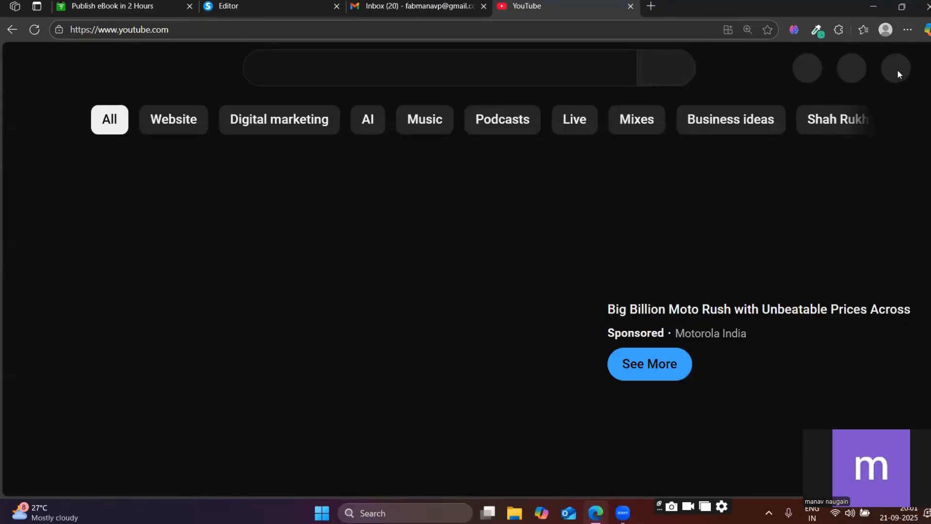
left_click(889, 68)
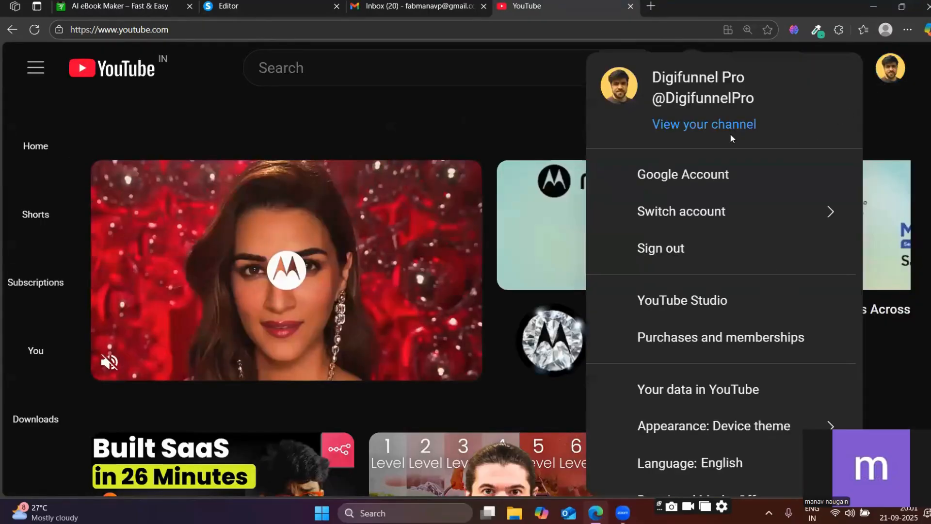
left_click(703, 125)
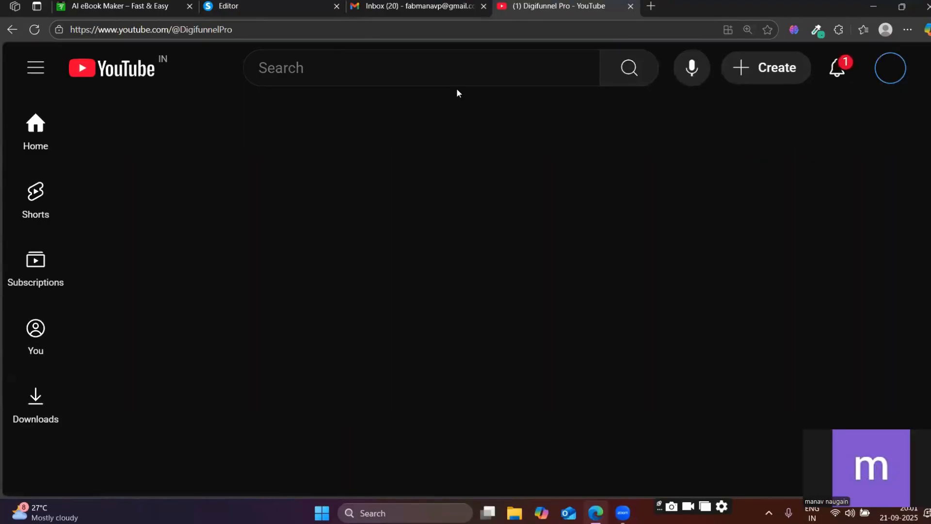
scroll(363, 233, "down", 5)
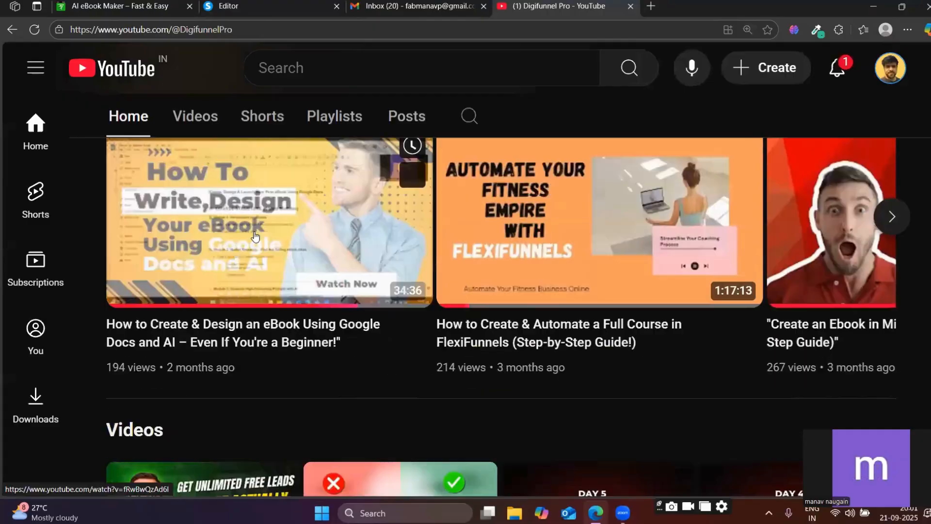
left_click(225, 326)
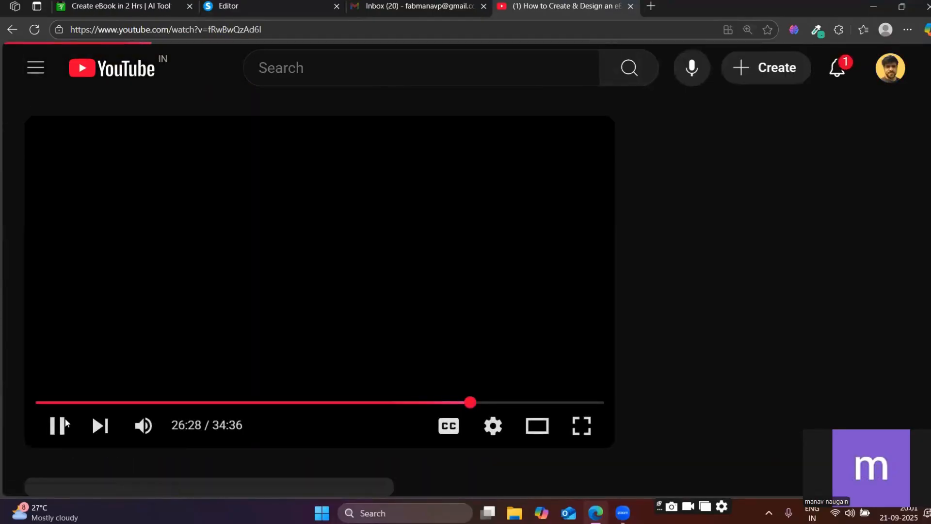
left_click(59, 425)
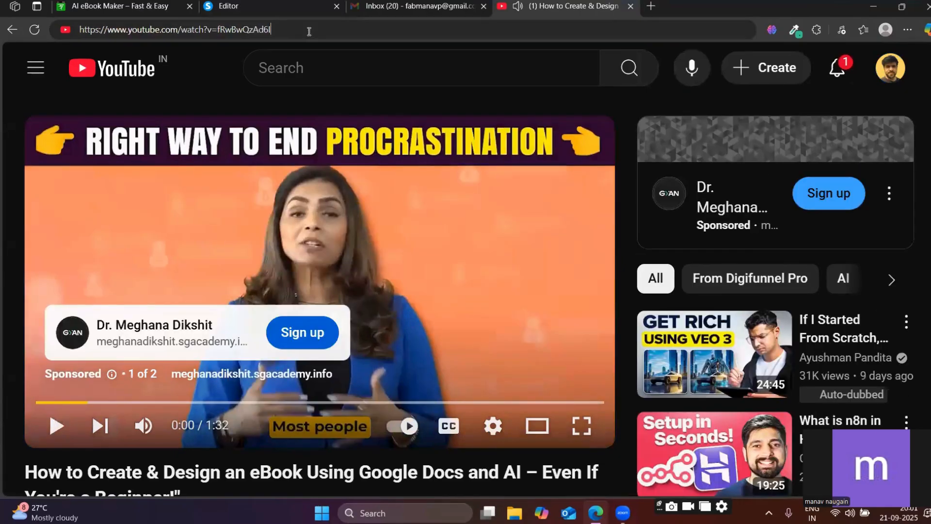
double_click(309, 31)
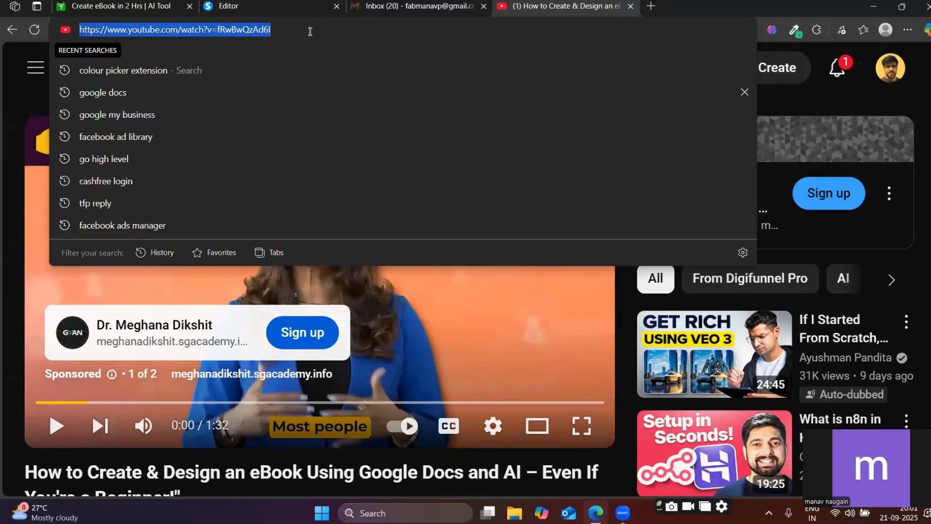
Replace the Video element's URL in the page editor with the copied YouTube link.
left_click(296, 5)
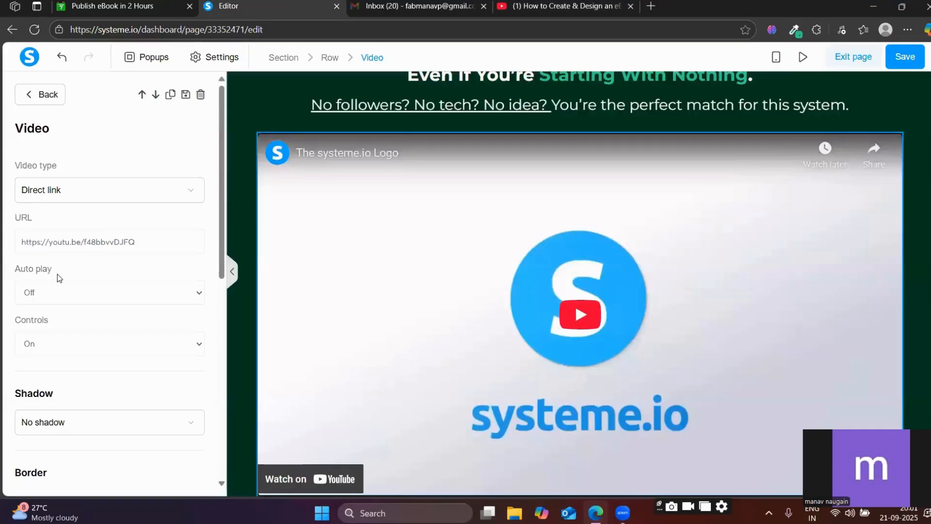
triple_click(72, 241)
type("https://www.youtube.com/watch?v=fRwBwQzAd6l")
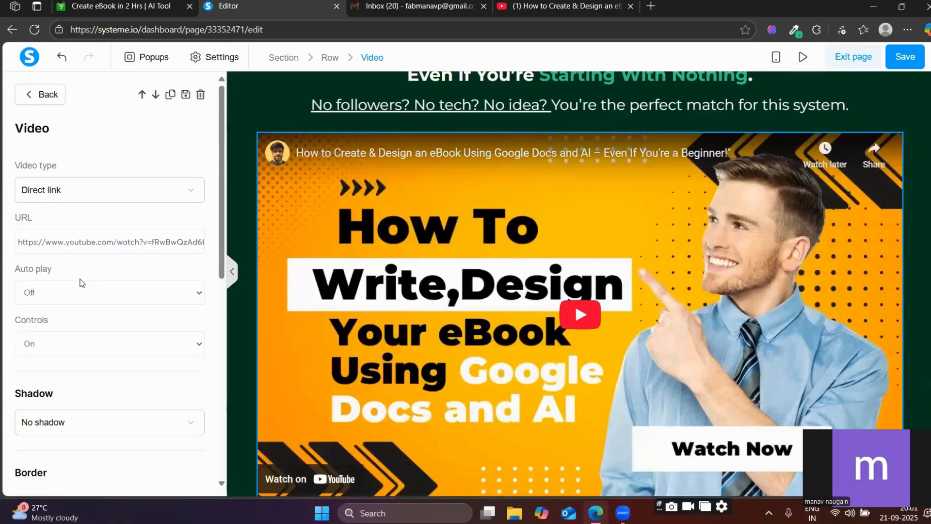
Try the Custom embed video type on the Video element and switch it back to Direct link.
left_click(181, 193)
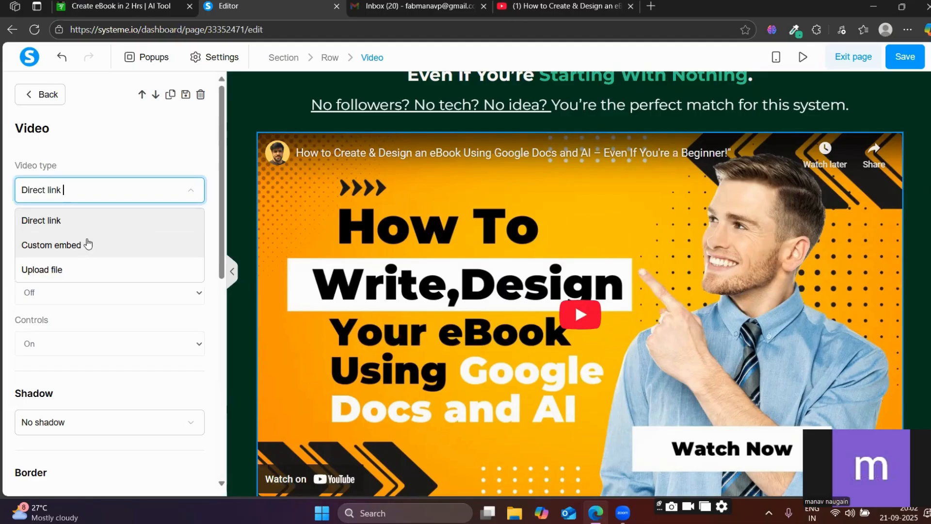
left_click(87, 244)
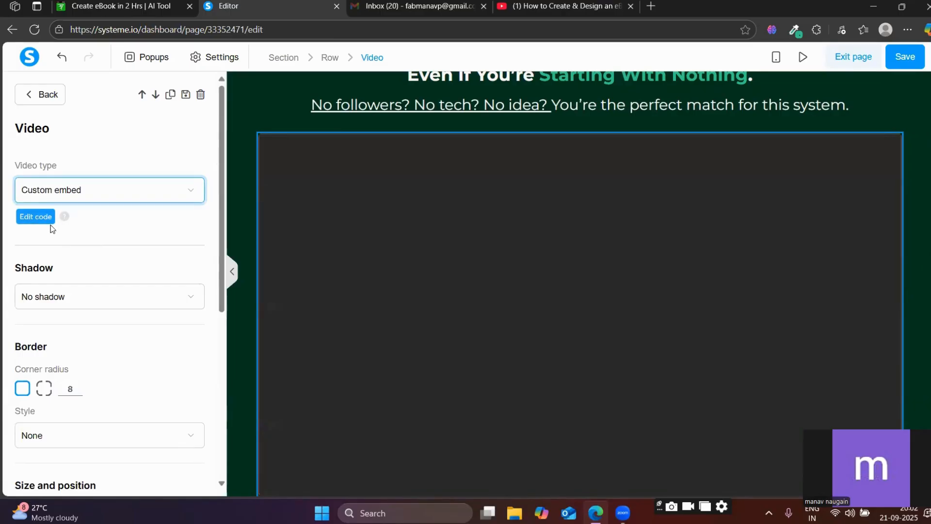
left_click(137, 191)
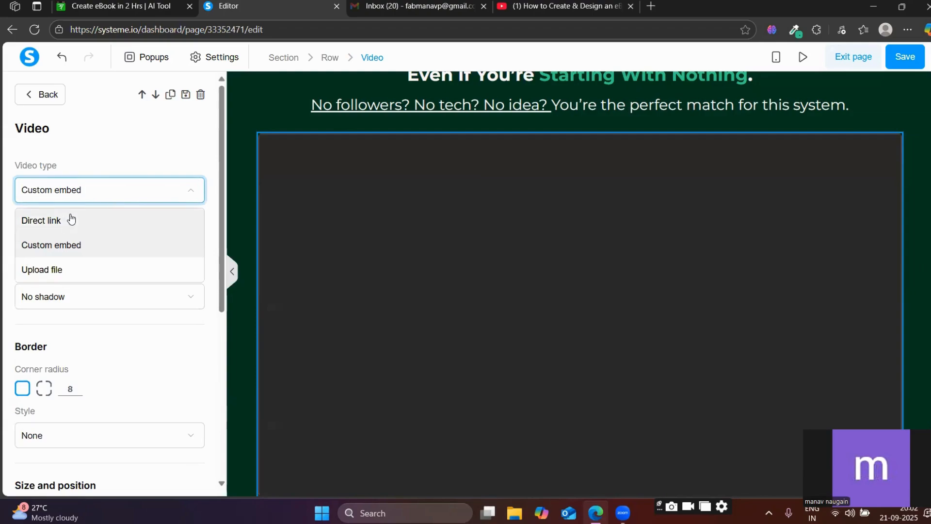
left_click(67, 217)
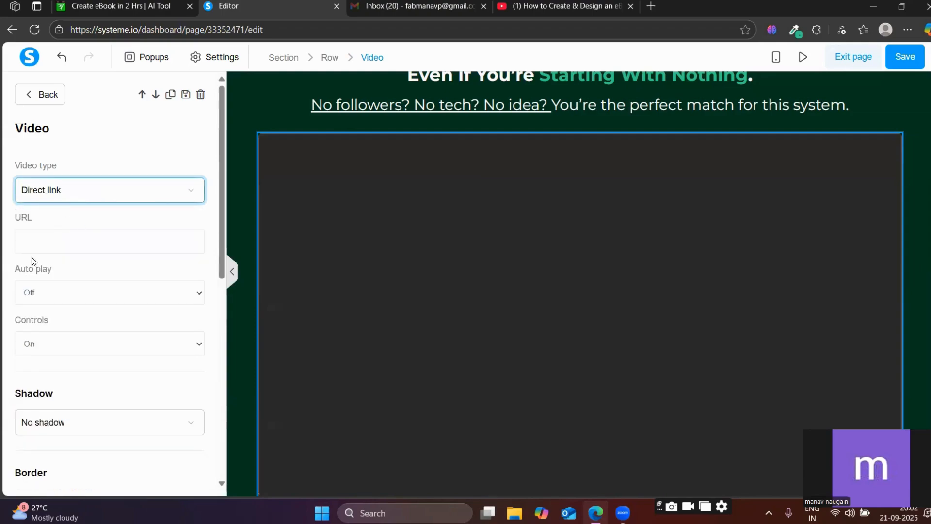
Paste the copied YouTube link as the Video element's URL and turn Auto play on.
left_click(44, 231)
key("ctrl+v")
left_click(106, 287)
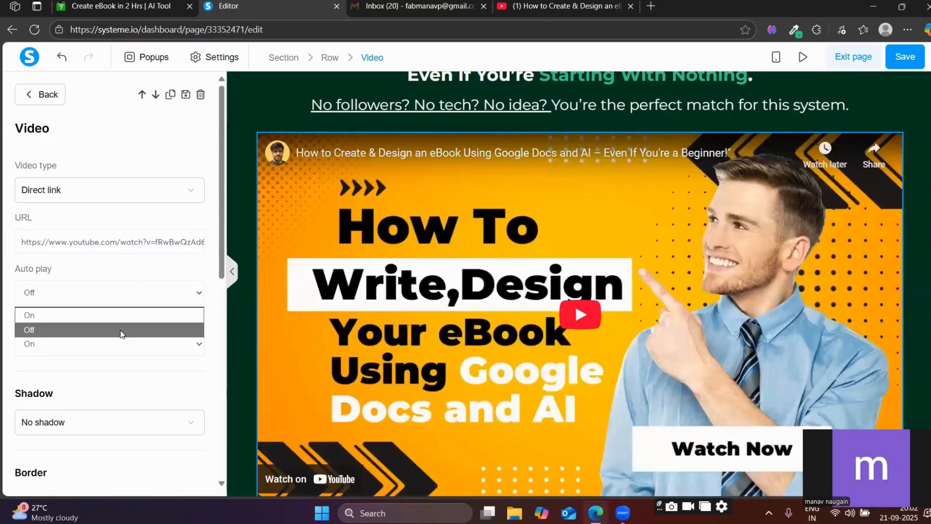
left_click(122, 331)
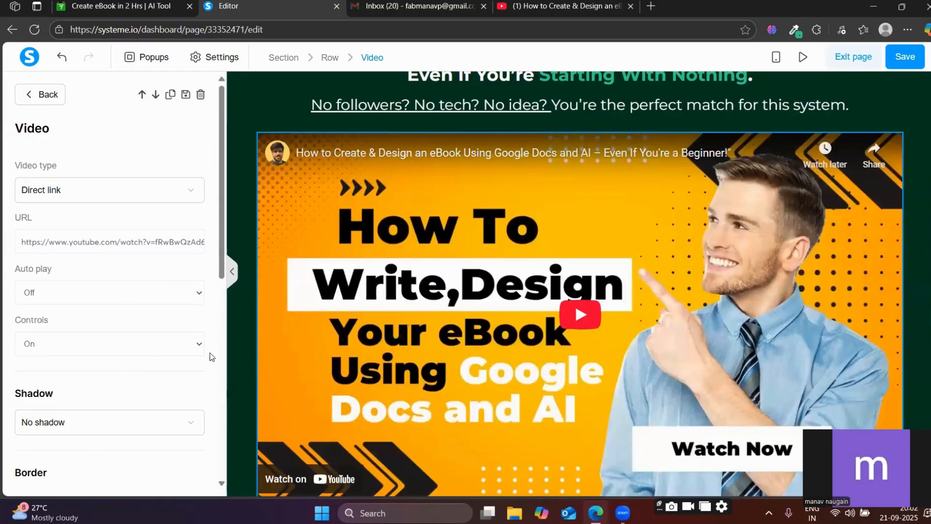
scroll(100, 292, "down", 1)
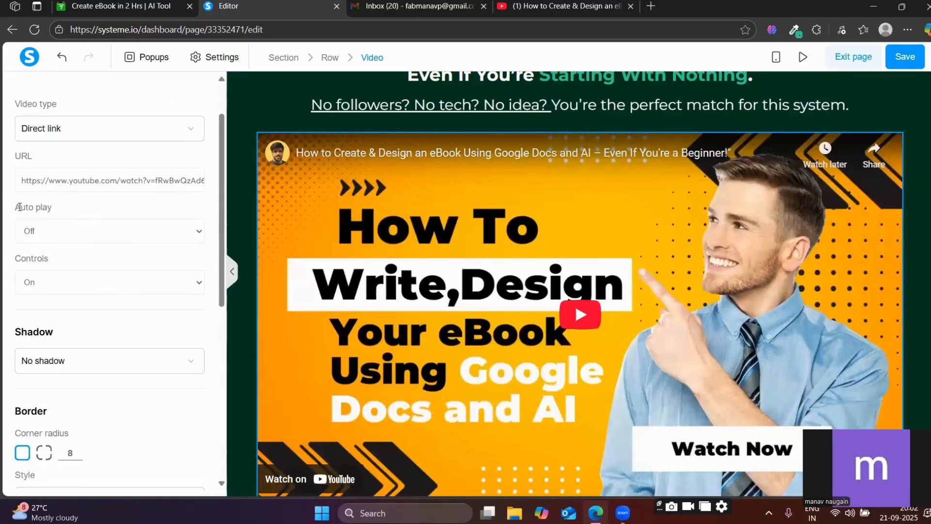
left_click(61, 231)
left_click(55, 252)
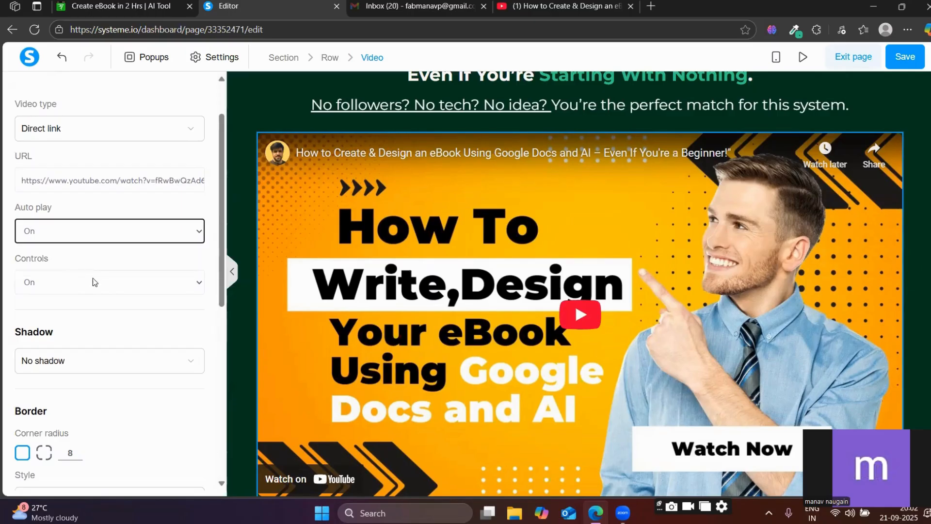
Set the video's border style to Solid with a width of 0.
scroll(85, 280, "down", 5)
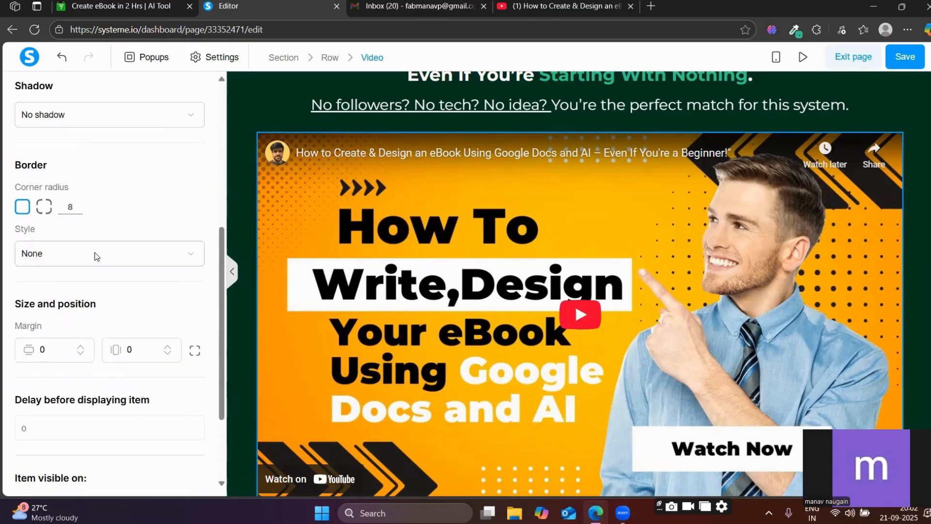
scroll(96, 257, "down", 1)
scroll(92, 249, "up", 2)
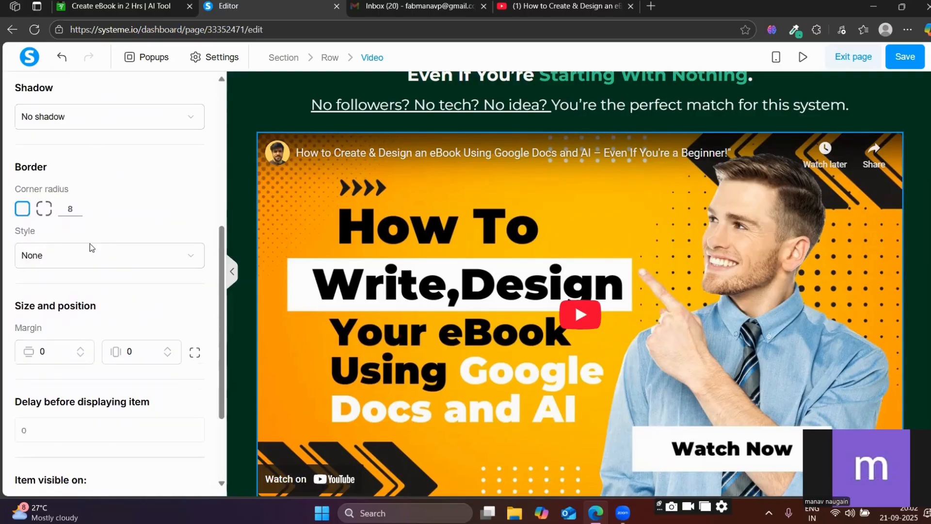
scroll(53, 262, "down", 2)
scroll(75, 337, "up", 2)
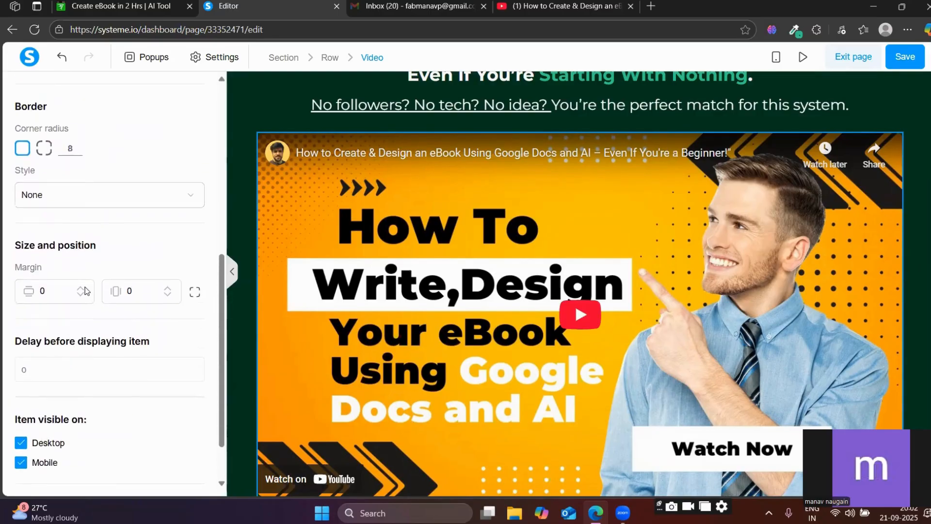
left_click(59, 255)
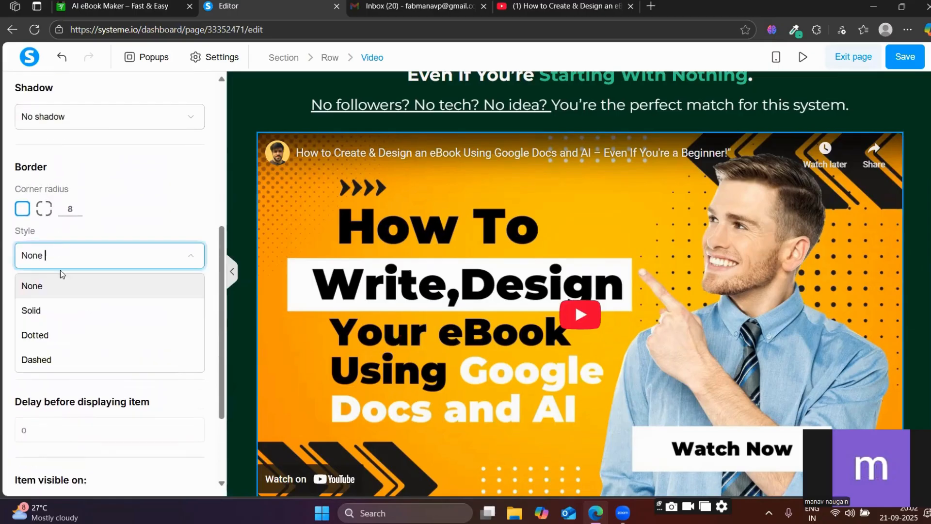
left_click(50, 311)
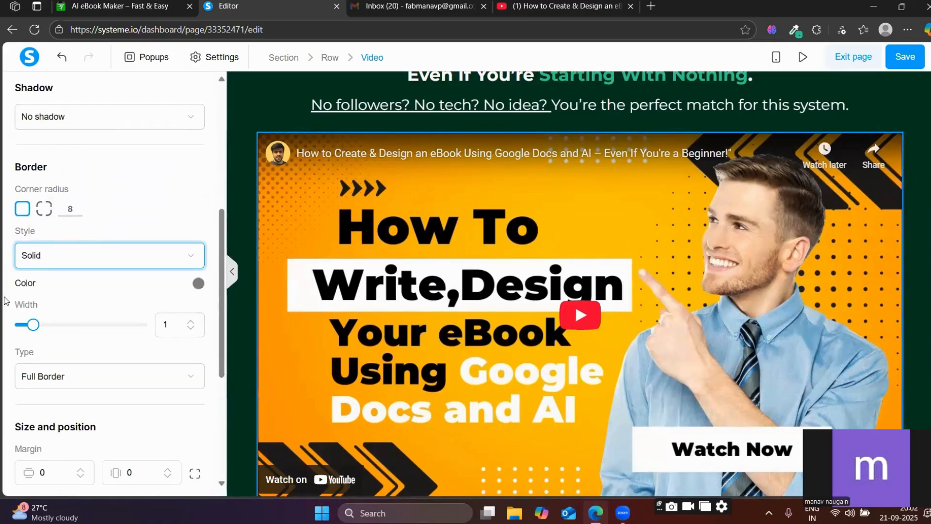
left_click_drag(44, 327, 19, 326)
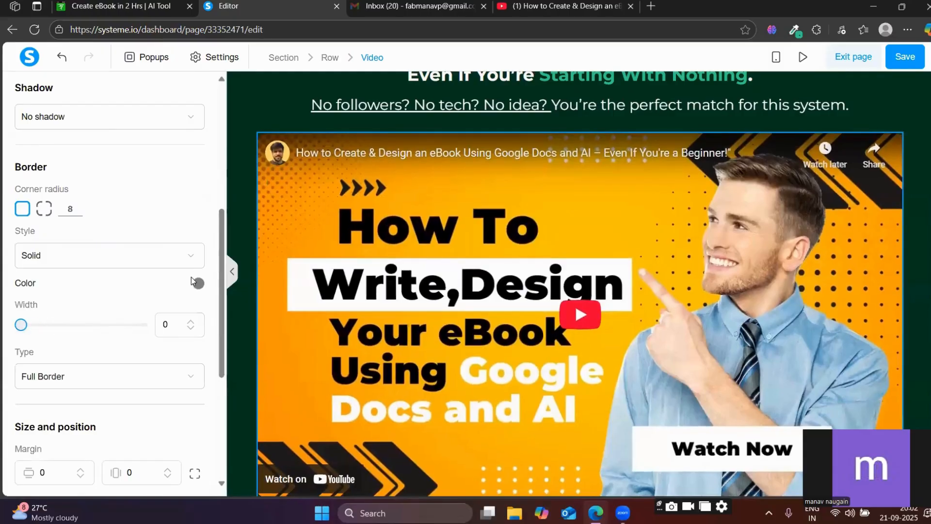
Pick a bright red as the video's border color and leave the video's settings.
left_click(195, 286)
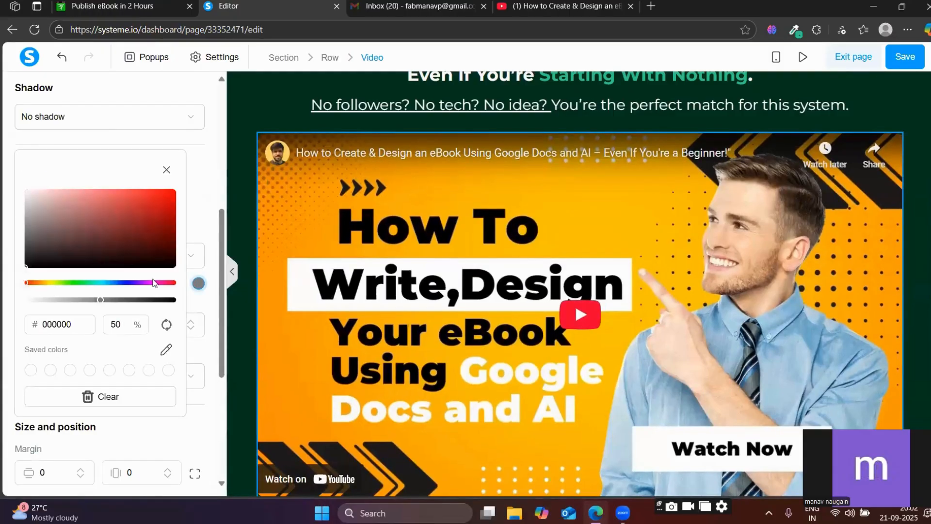
mouse_move(160, 199)
left_mouse_down()
mouse_move(167, 189)
mouse_move(168, 201)
left_mouse_up()
left_click(199, 199)
left_click(323, 205)
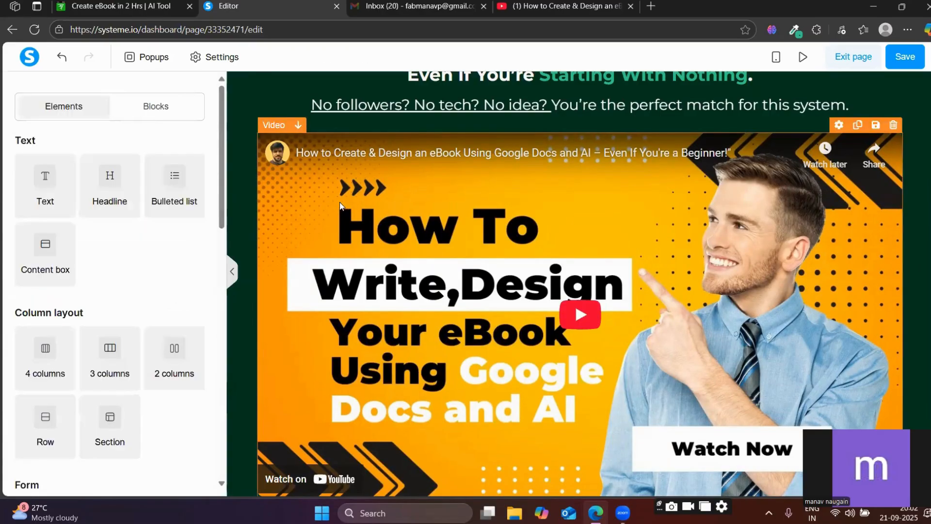
left_click(310, 205)
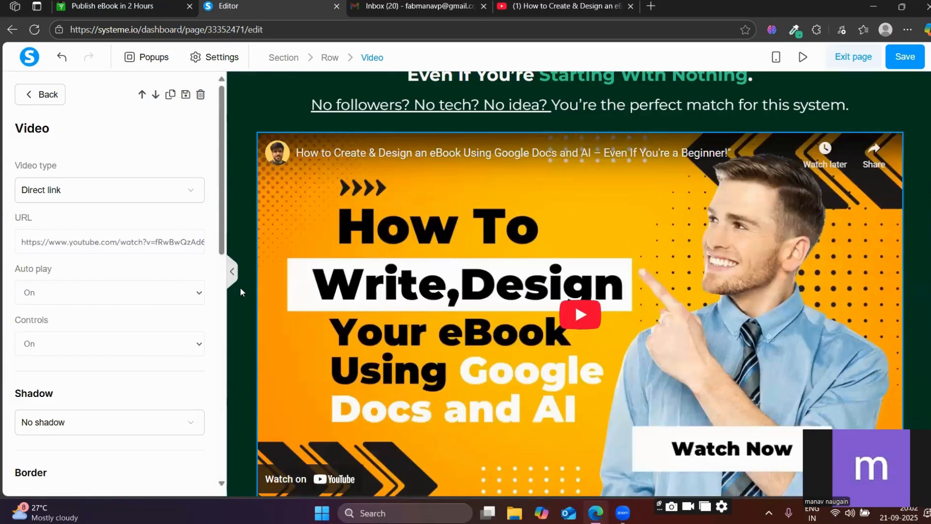
left_click(259, 230)
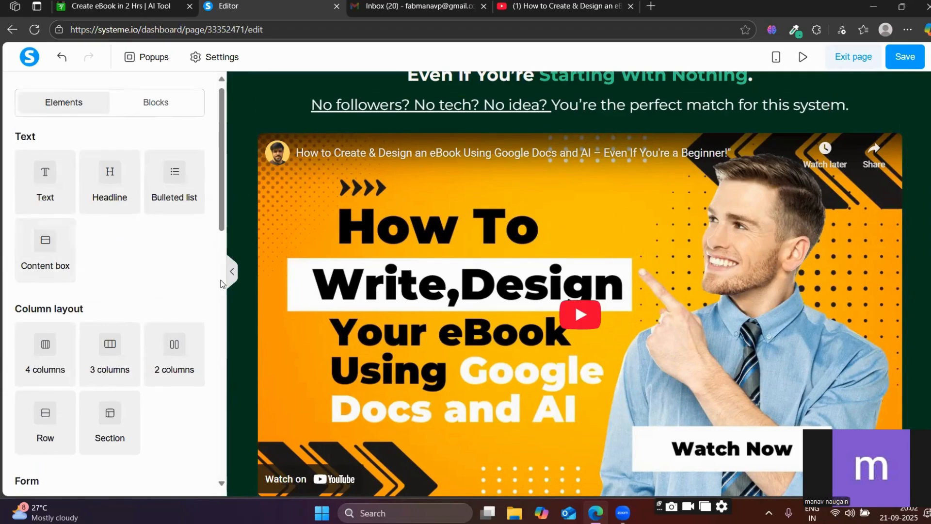
Compare the reference sales page with the page being built to see which element follows the video.
scroll(210, 309, "down", 3)
scroll(242, 284, "down", 1)
scroll(240, 279, "up", 2)
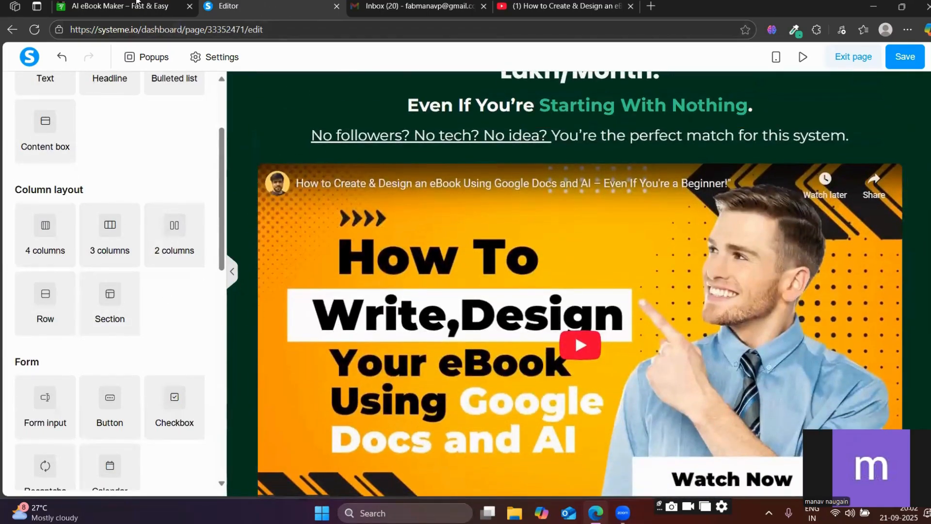
left_click(138, 5)
scroll(361, 273, "down", 7)
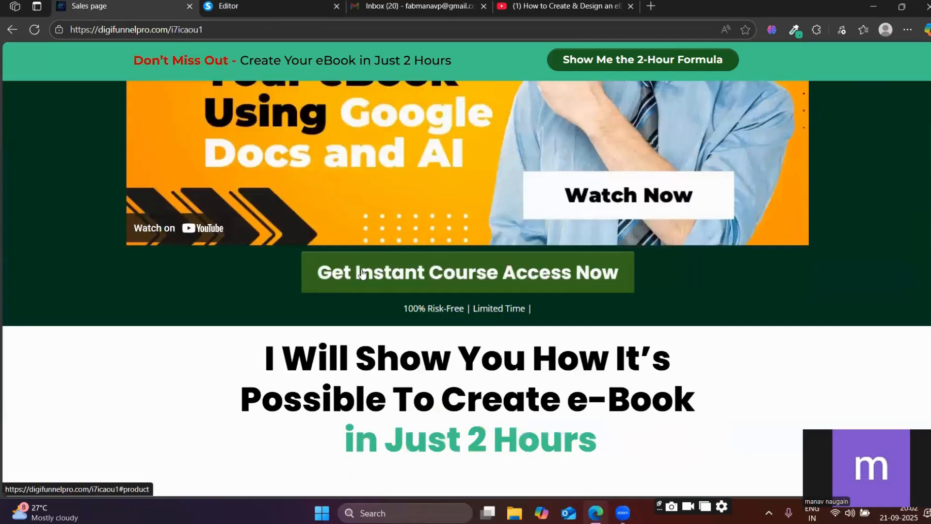
key("ctrl+Tab")
scroll(509, 235, "down", 2)
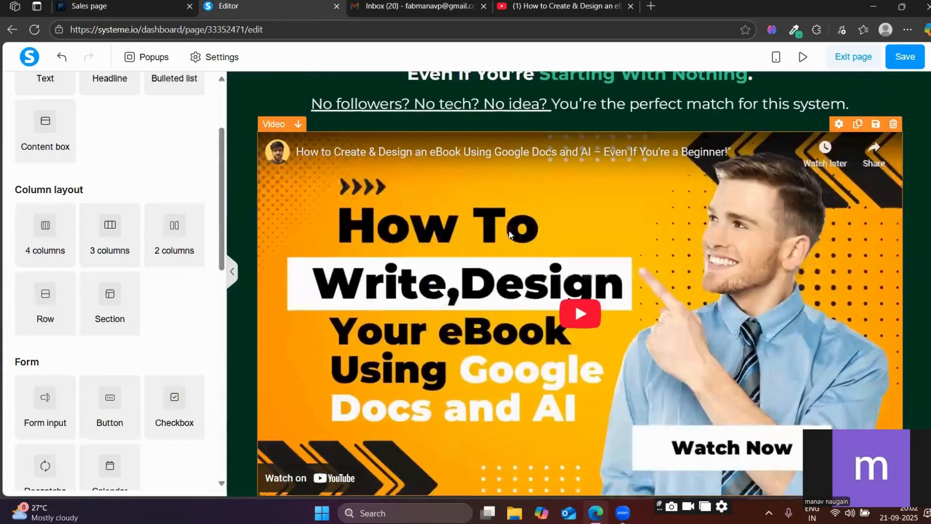
scroll(509, 235, "down", 1)
key("ctrl+shift+Tab")
scroll(434, 167, "down", 3)
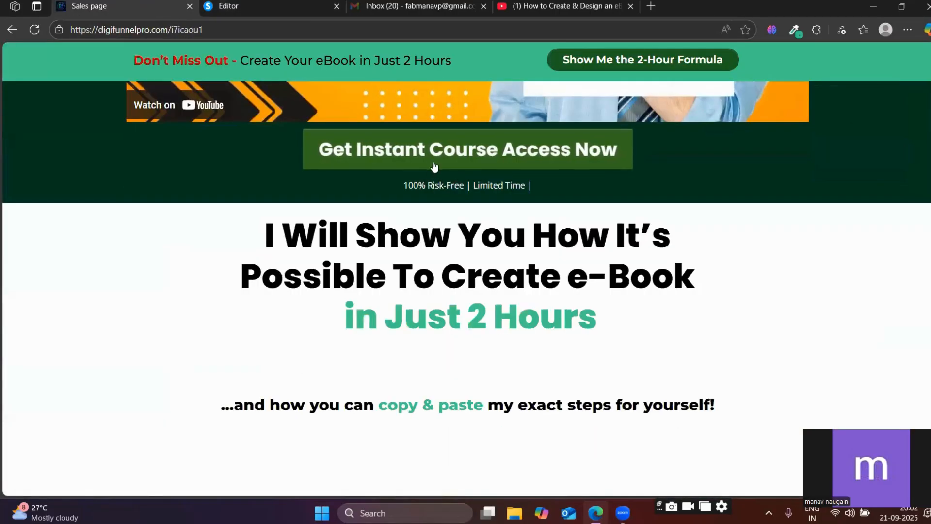
key("ctrl+Tab")
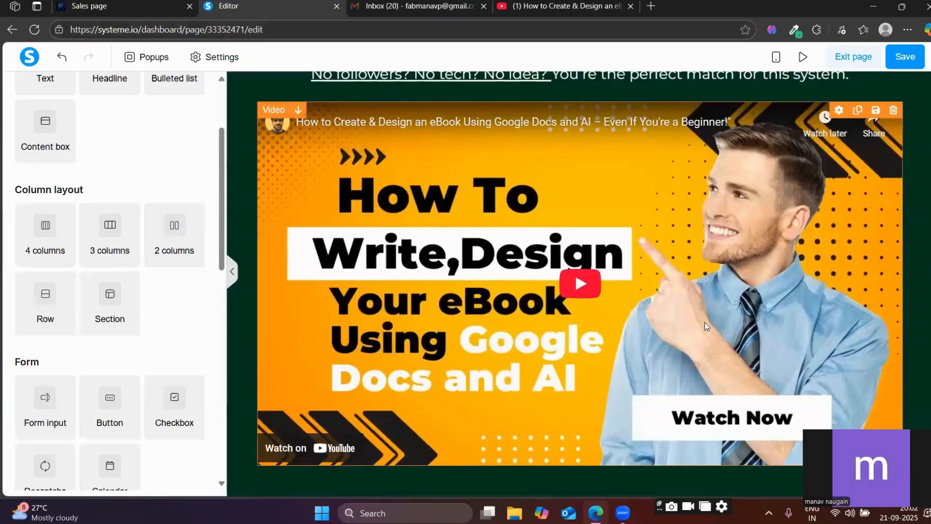
Add a Button element and place it directly below the video inside the dark green section.
scroll(95, 189, "up", 3)
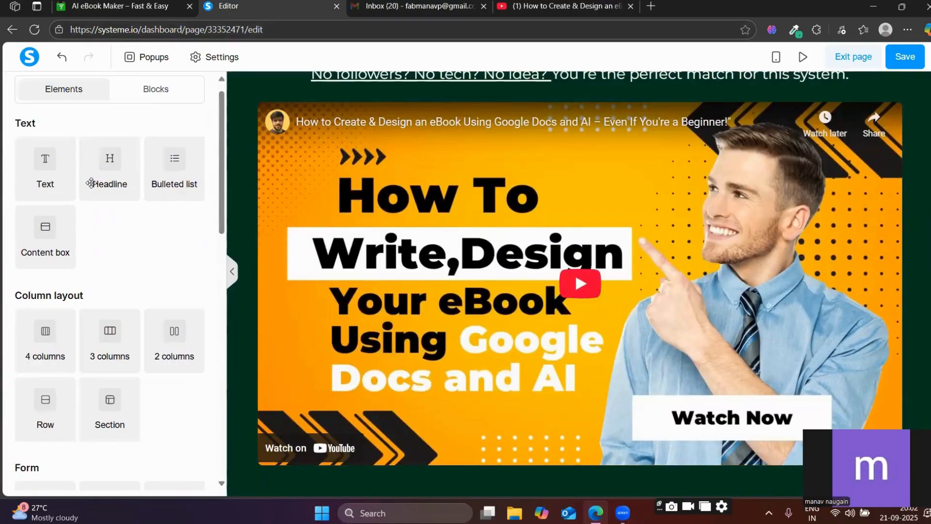
scroll(94, 227, "down", 7)
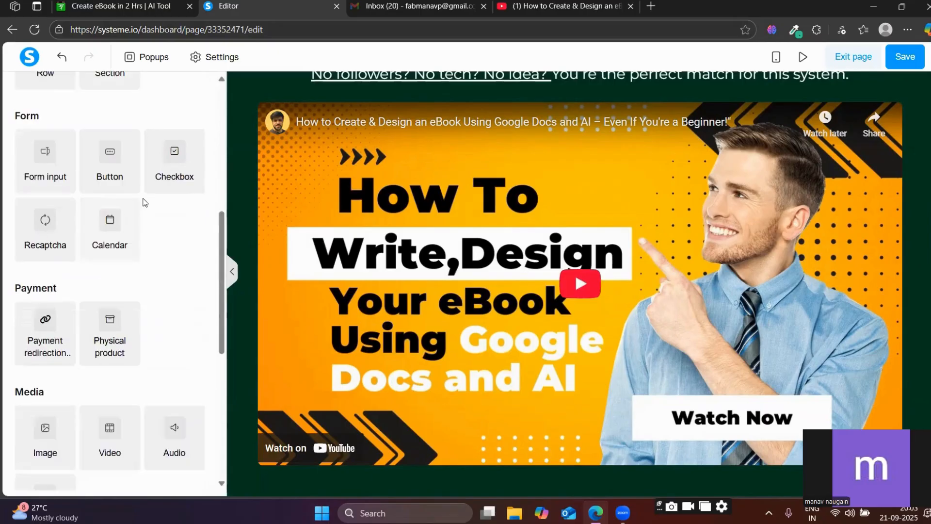
left_click_drag(108, 158, 771, 480)
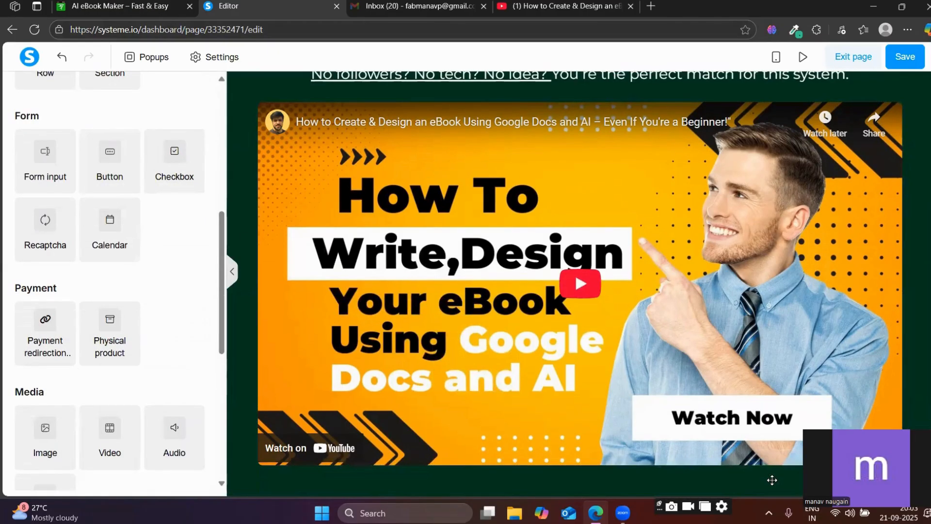
scroll(772, 480, "down", 3)
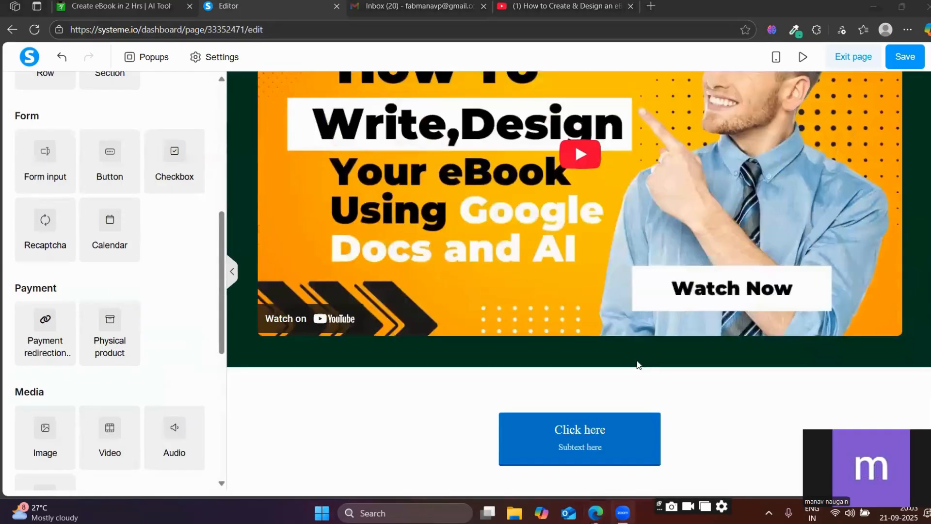
left_click_drag(522, 436, 505, 318)
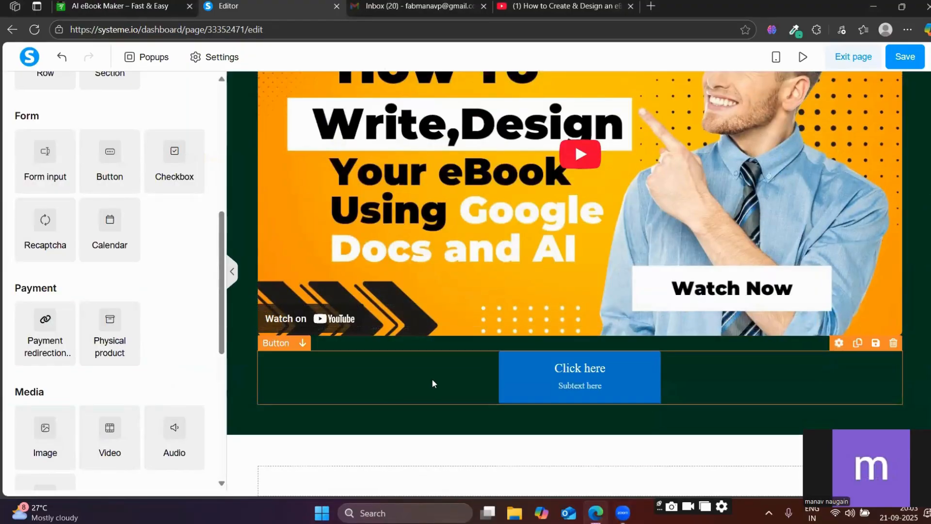
Change the new button's text to "Get Instant Access Now", checking the wording against the reference sales page.
left_click(536, 377)
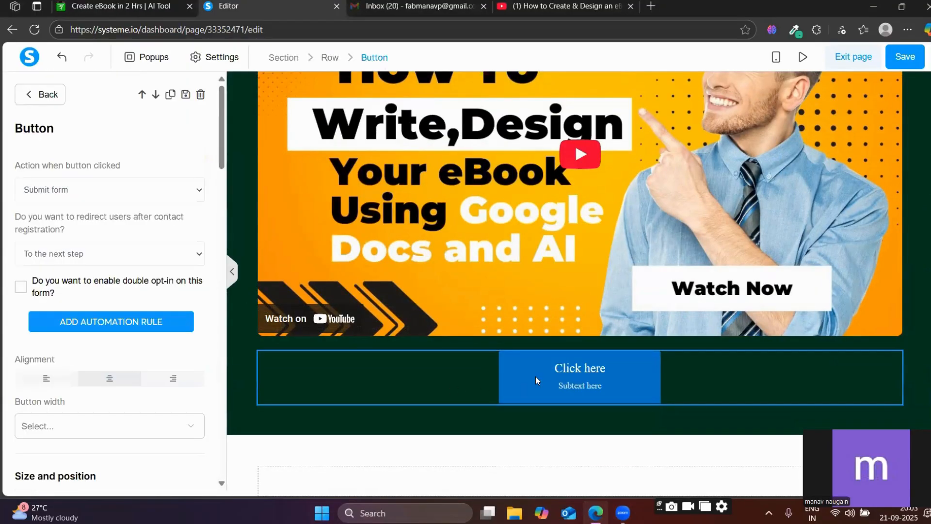
scroll(75, 353, "down", 8)
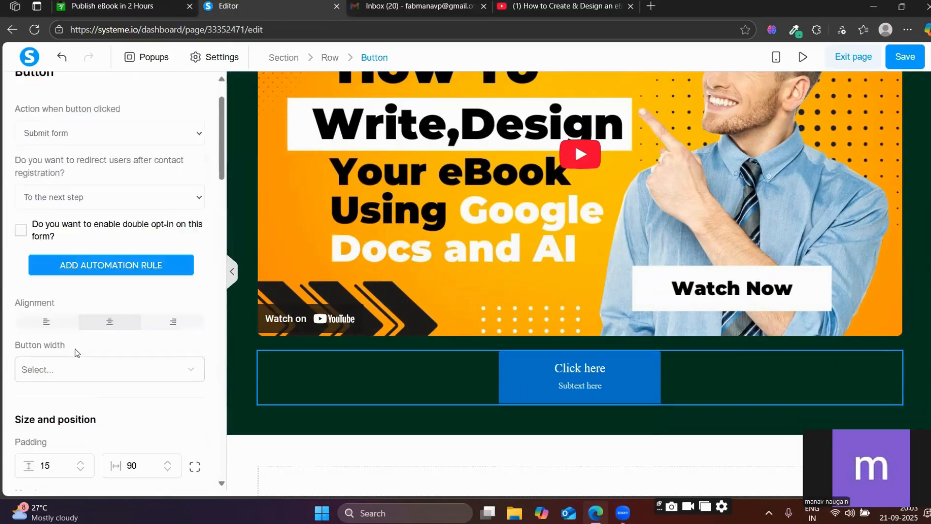
scroll(77, 341, "down", 2)
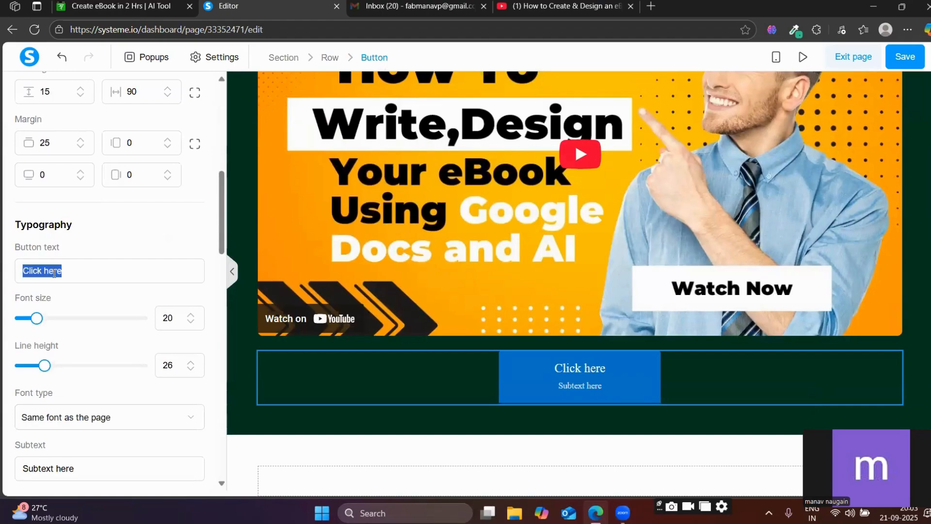
key("BackSpace")
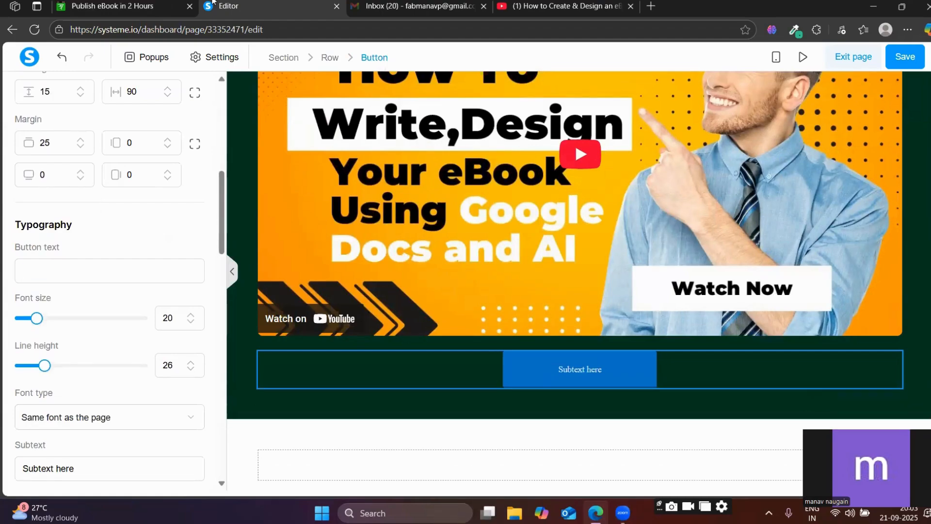
left_click(183, 3)
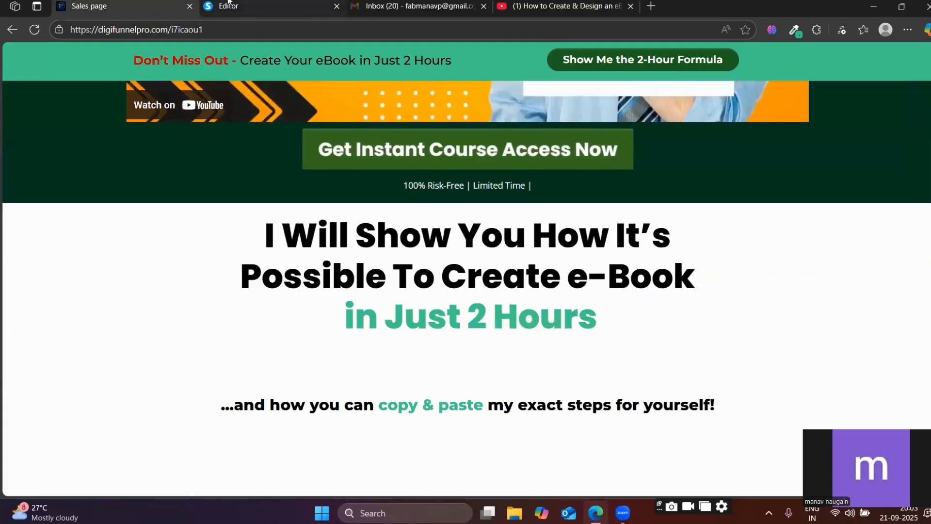
left_click(242, 6)
type("Ge")
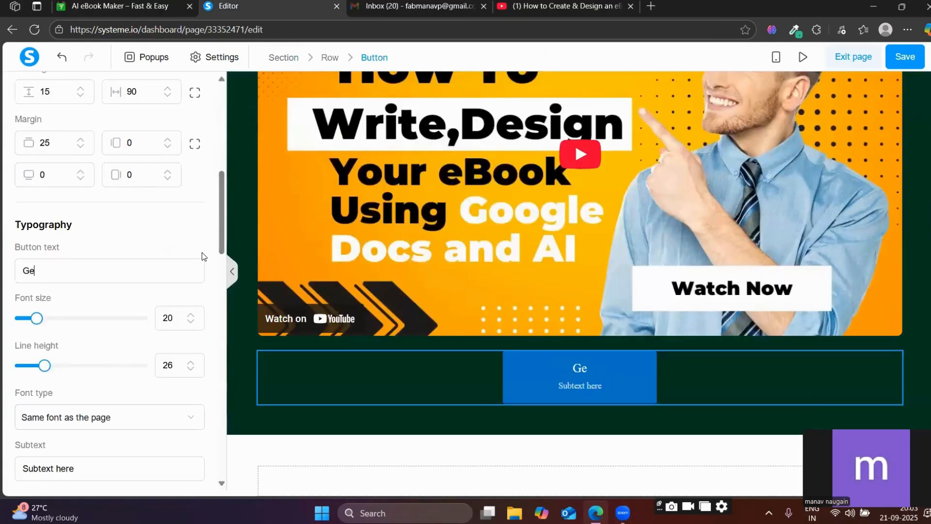
type("t Instant")
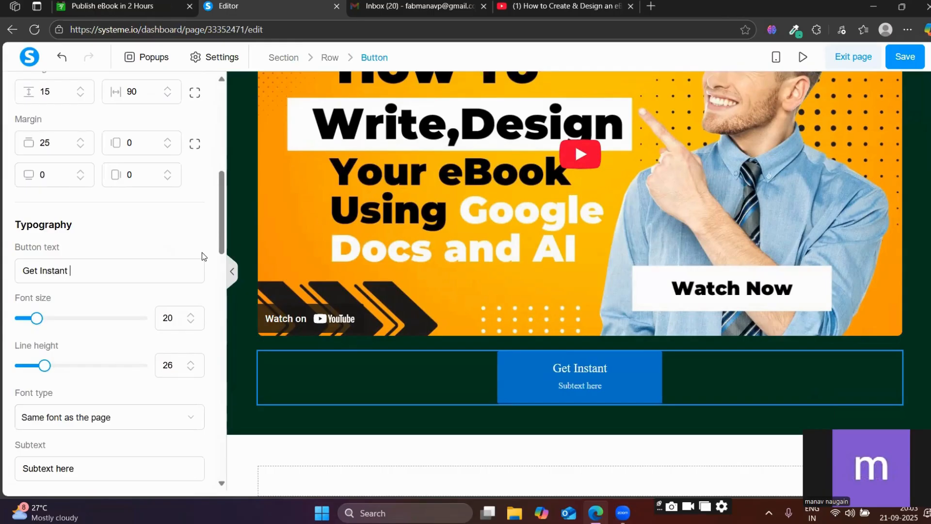
type(" Acess")
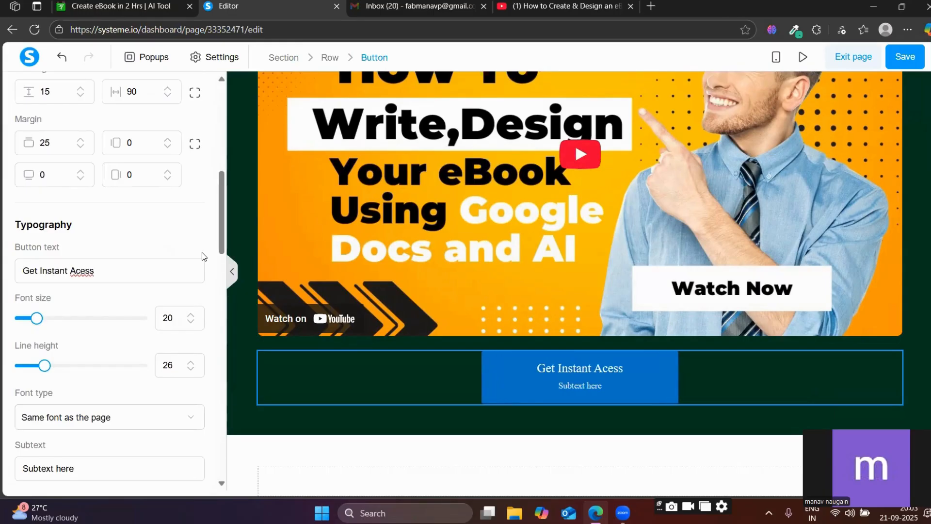
key("BackSpace")
key("BackSpace")
key("BackSpace")
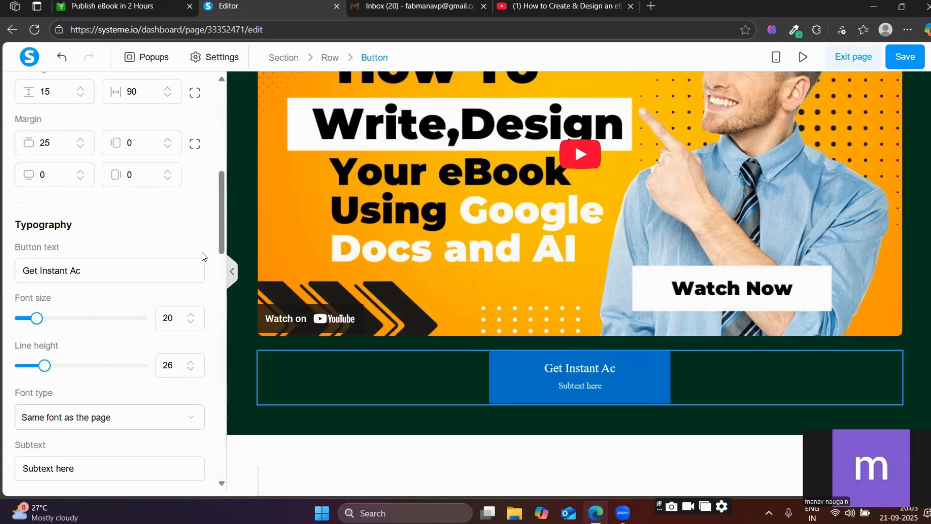
type("cess B")
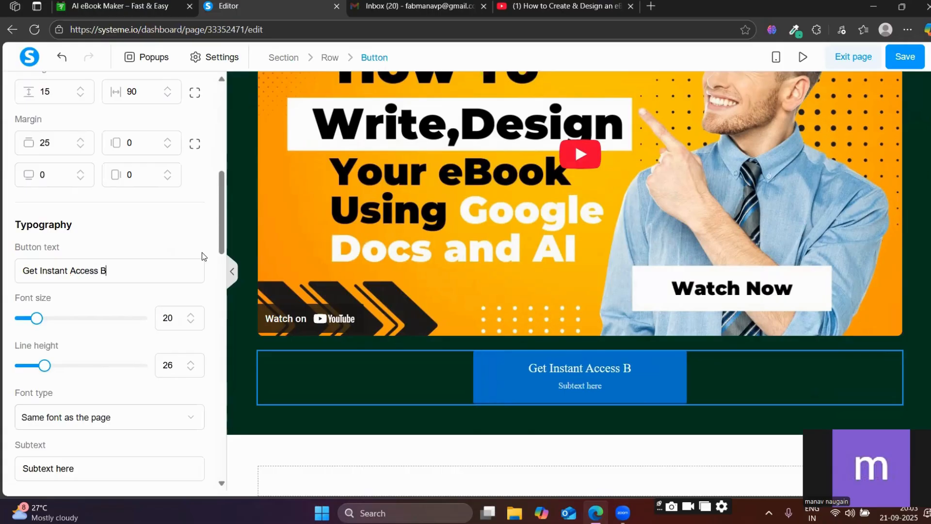
key("BackSpace")
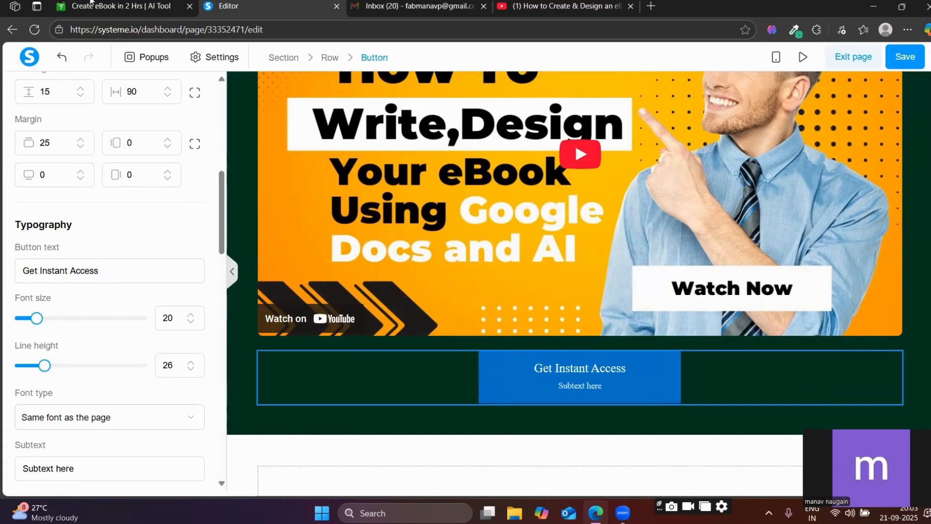
left_click(90, 3)
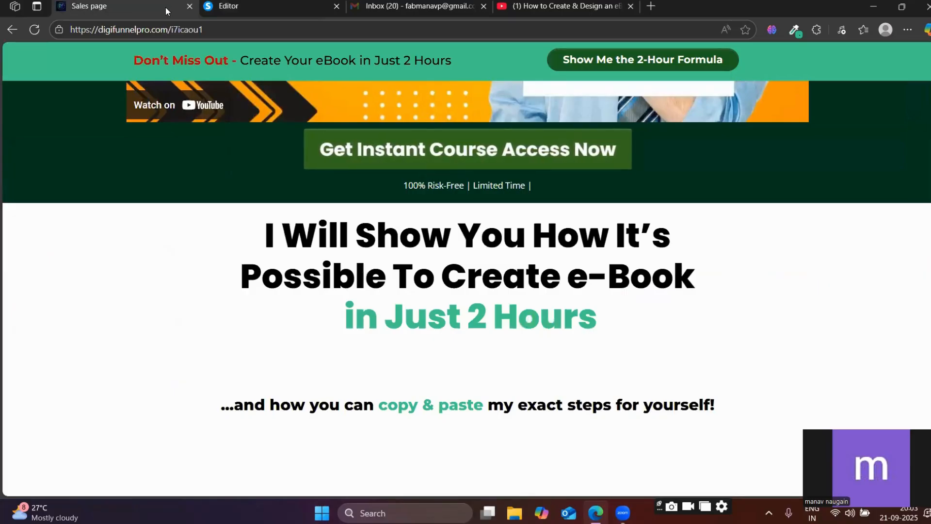
left_click(228, 7)
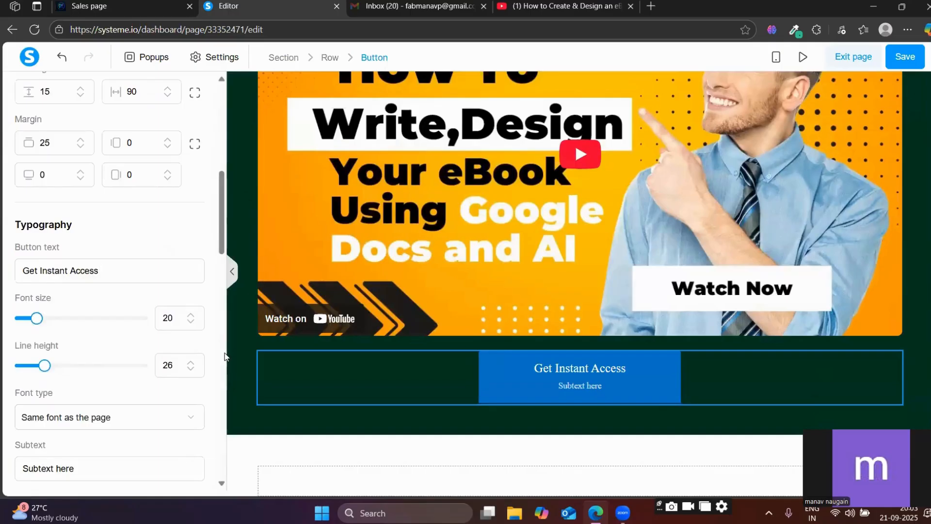
type("Now")
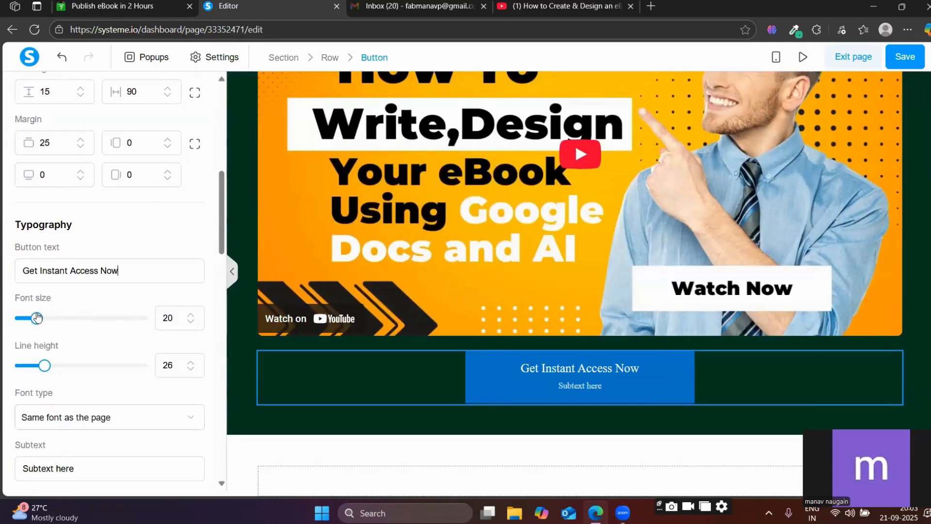
Set the button text's font size to 28 and clear the button's subtext.
mouse_move(37, 318)
left_mouse_down()
mouse_move(57, 318)
mouse_move(46, 317)
left_mouse_up()
scroll(57, 375, "down", 3)
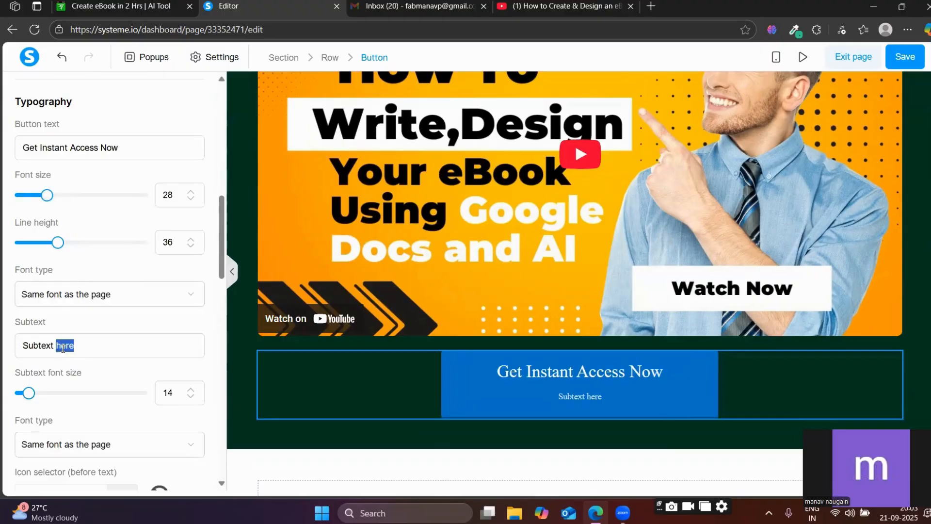
key("BackSpace")
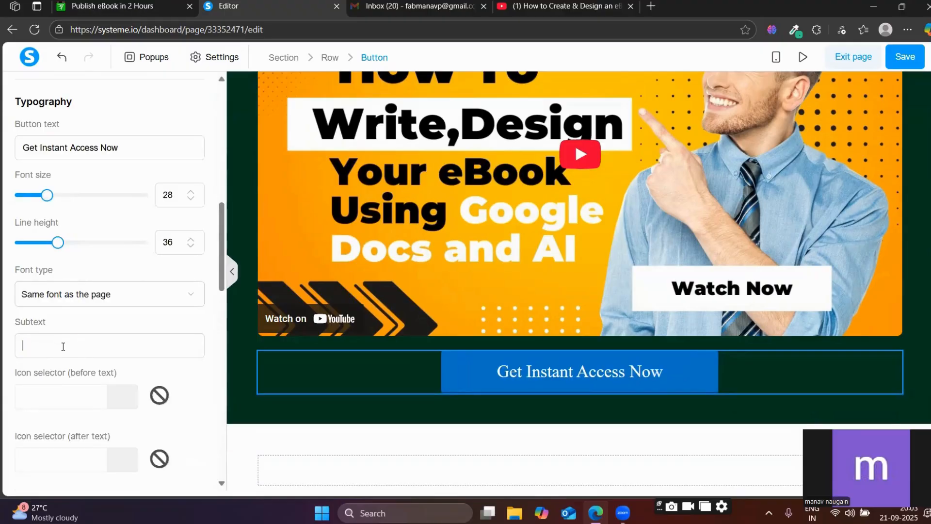
Set the button text's font to Poppins from Google Fonts, in the Bold 700 style.
left_click(66, 294)
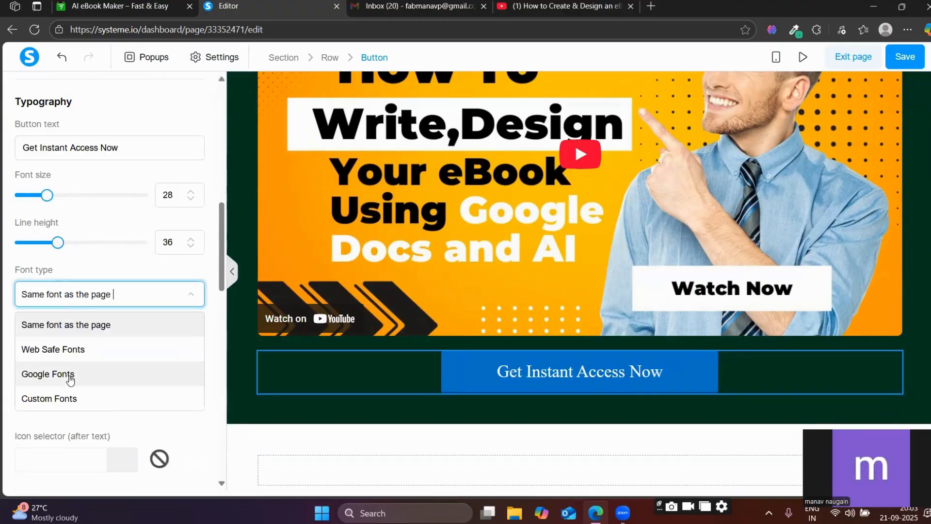
left_click(59, 373)
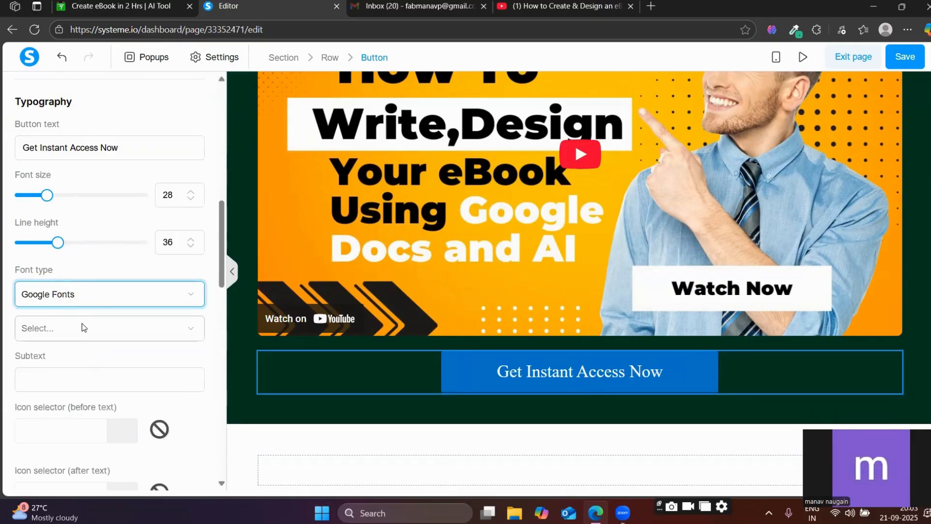
left_click(83, 327)
left_click(46, 452)
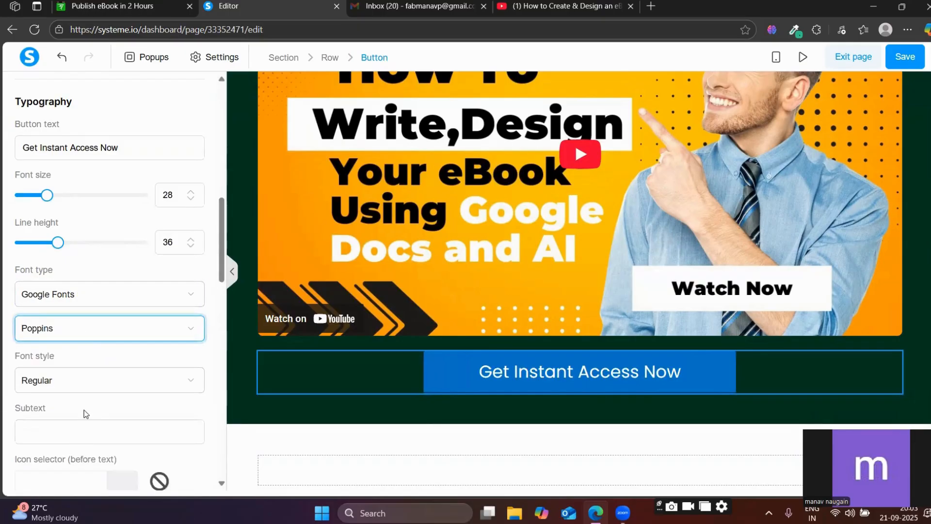
left_click(57, 381)
scroll(68, 432, "down", 5)
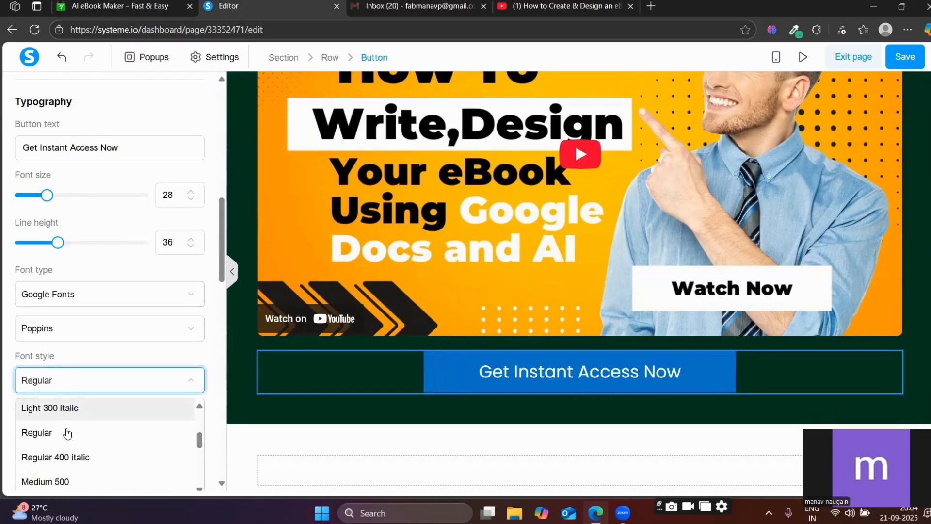
scroll(68, 433, "down", 2)
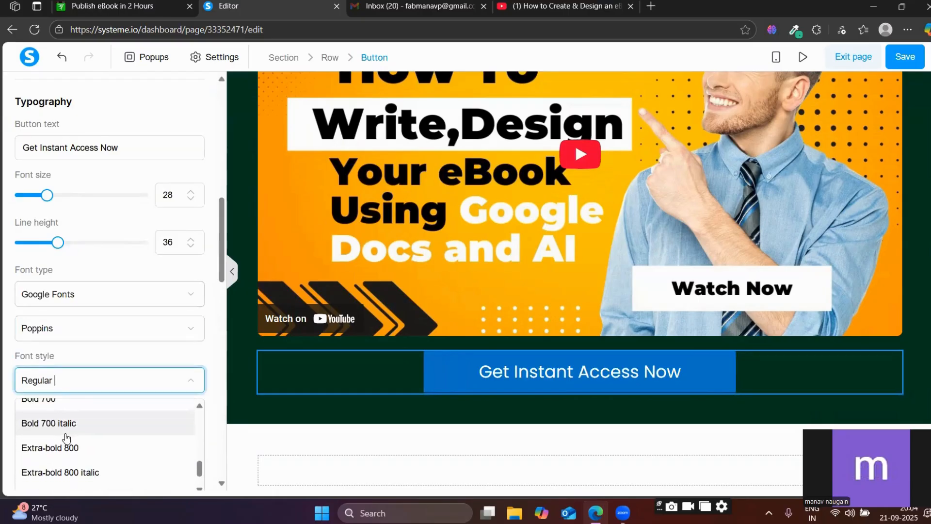
left_click(54, 402)
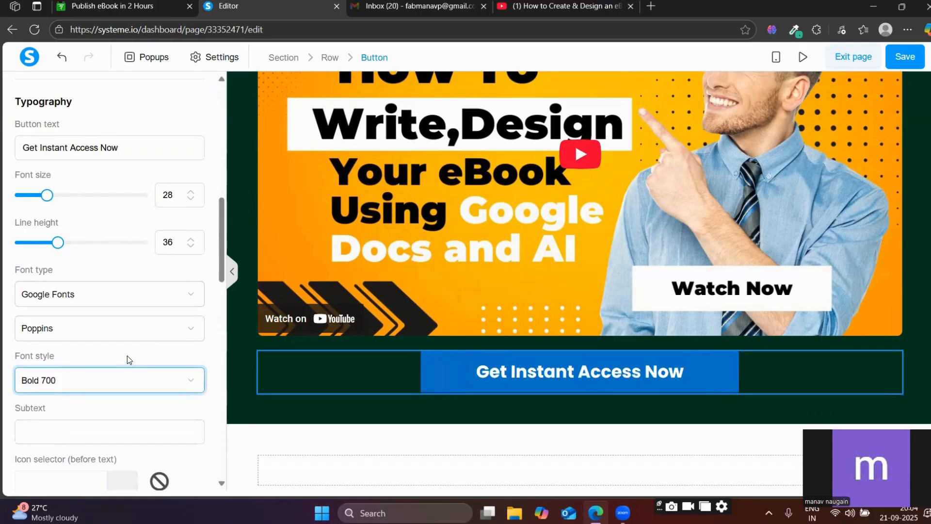
Sample the green #33691E from the "Get Instant Course Access Now" button on the reference sales page with the color picker.
scroll(127, 351, "down", 3)
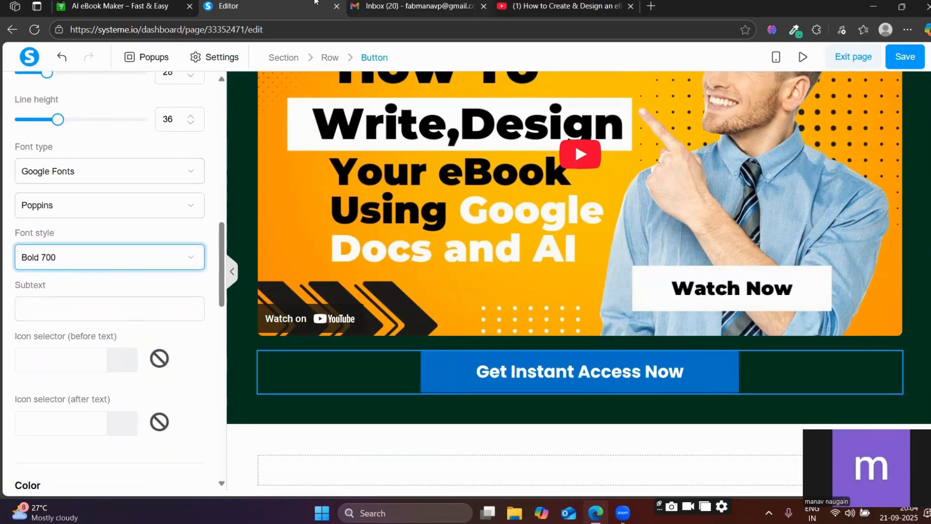
left_click(196, 13)
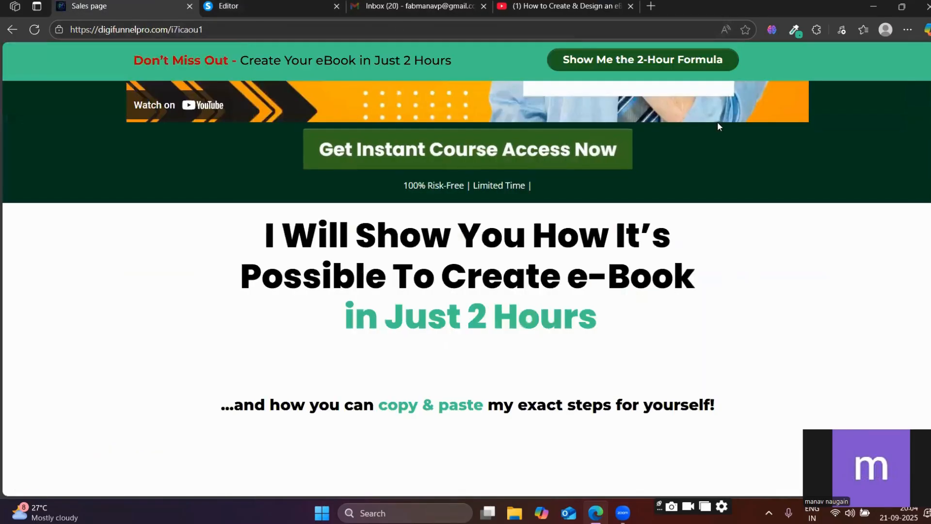
left_click(795, 29)
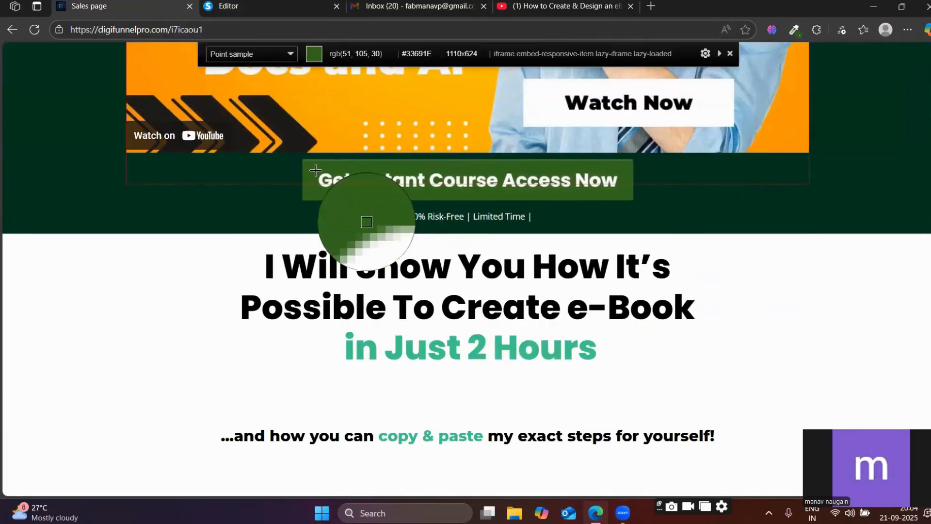
left_click(364, 219)
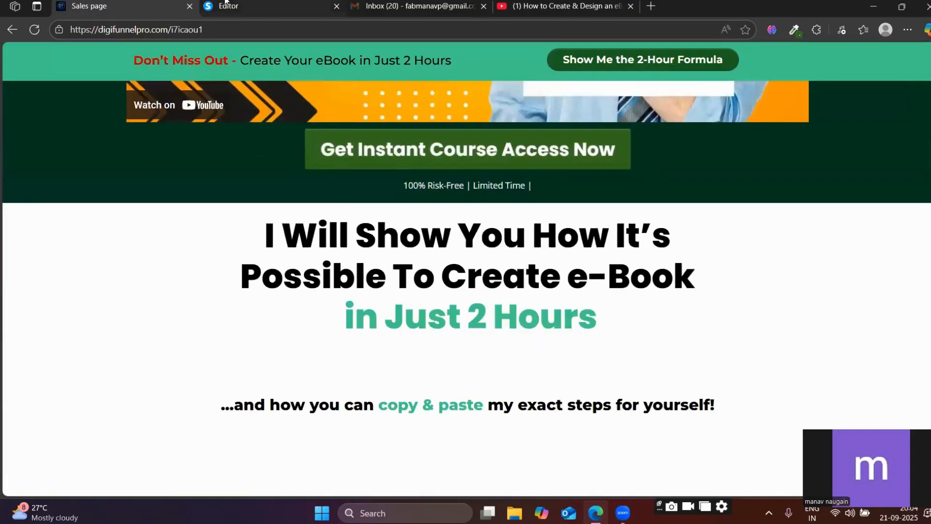
Return to the page editor and set the button's background color to the sampled green 33691e.
left_click(209, 6)
left_click(454, 375)
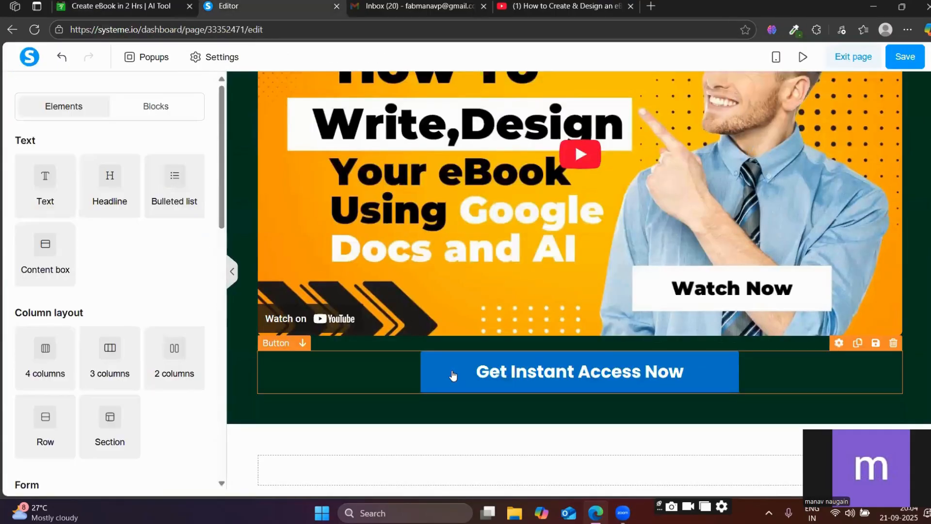
left_click(423, 370)
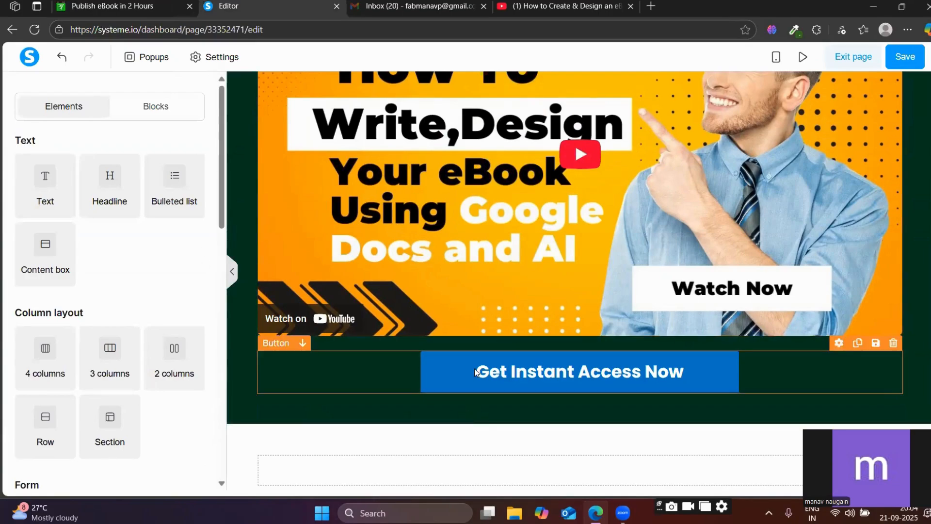
scroll(108, 346, "down", 5)
scroll(107, 346, "down", 12)
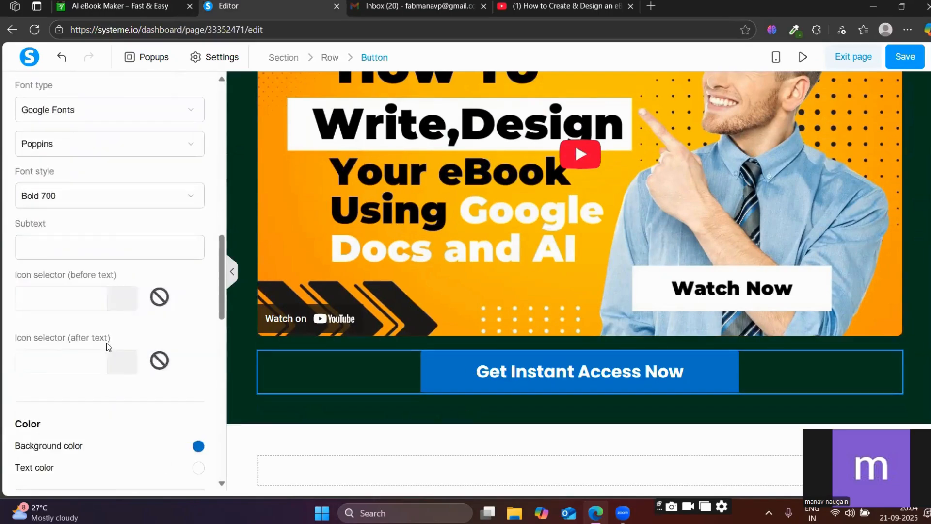
left_click(198, 323)
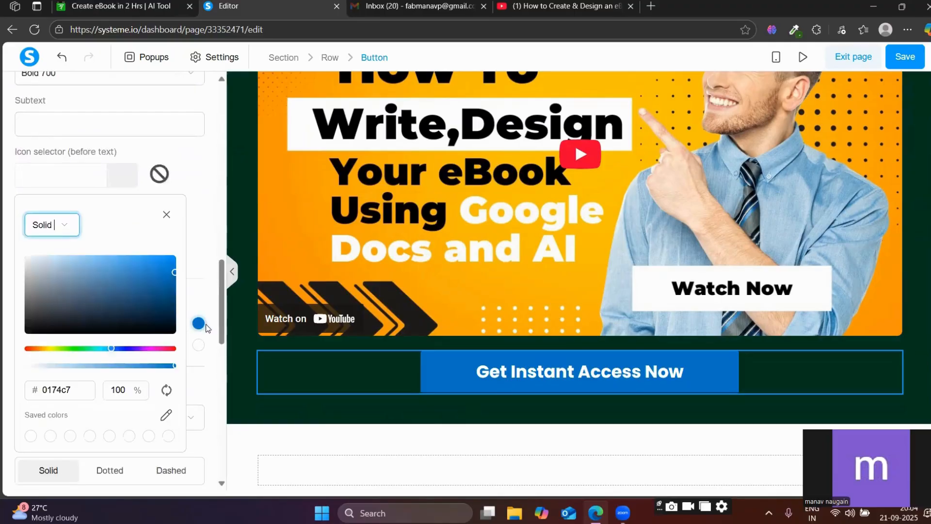
double_click(55, 391)
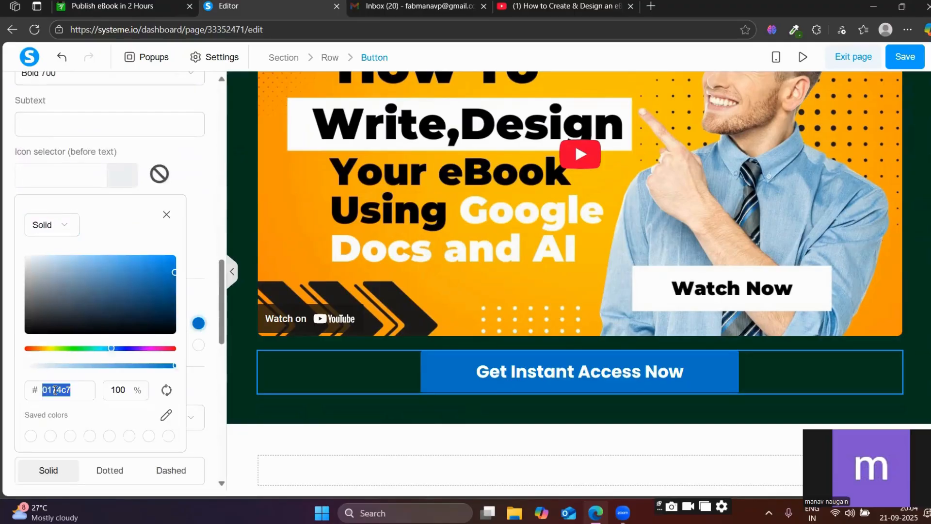
key("ctrl+v")
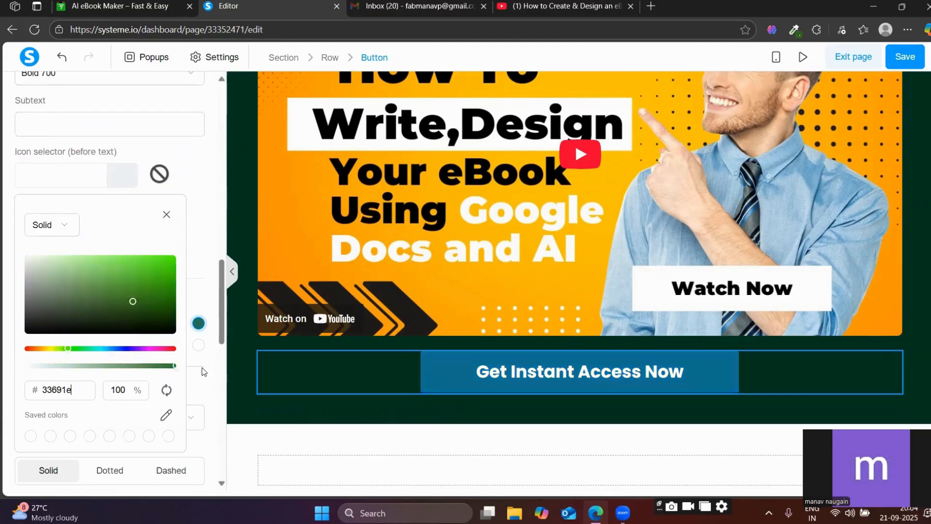
left_click(292, 417)
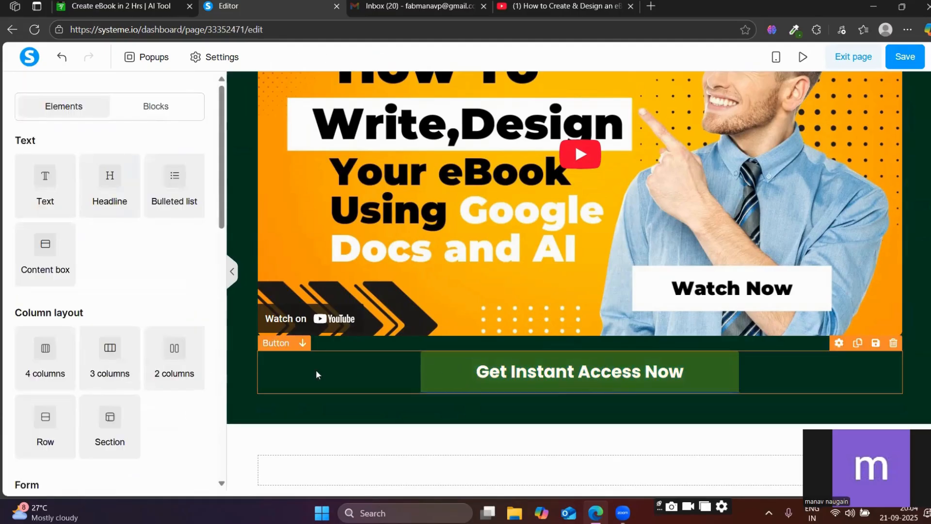
Set the "Get Instant Access Now" button's hover effect style to Zoom.
left_click(480, 356)
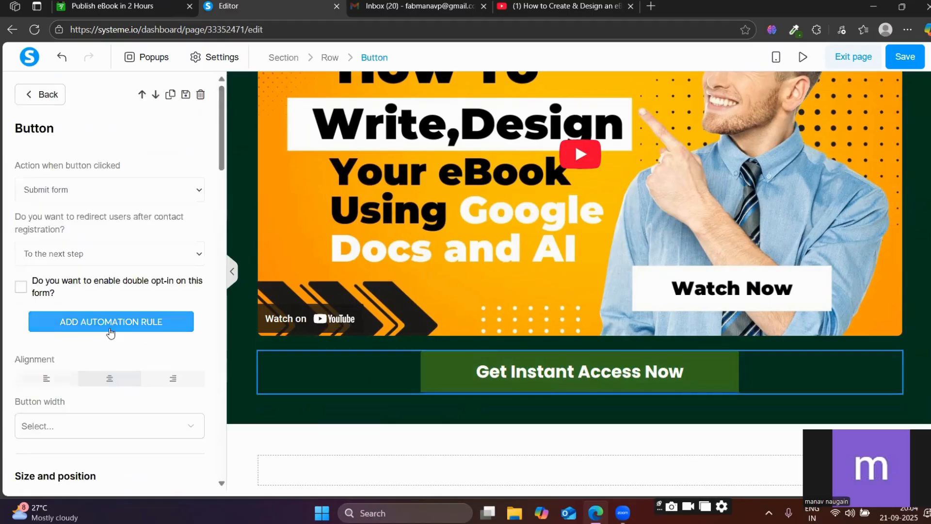
scroll(111, 332, "down", 14)
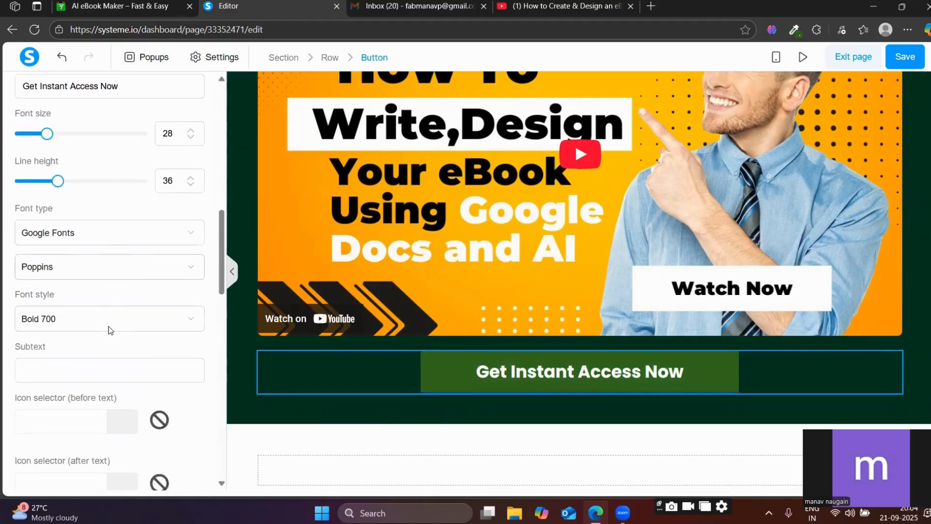
scroll(111, 331, "down", 8)
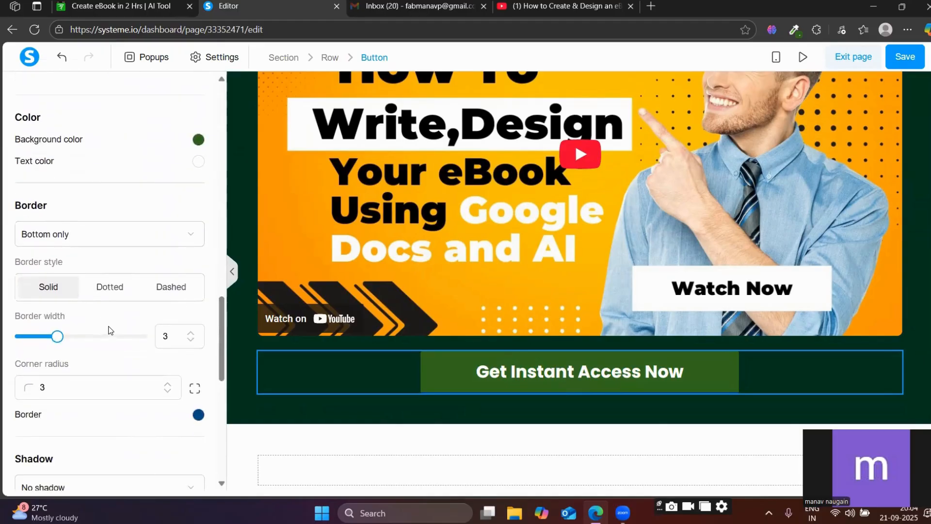
scroll(111, 330, "down", 8)
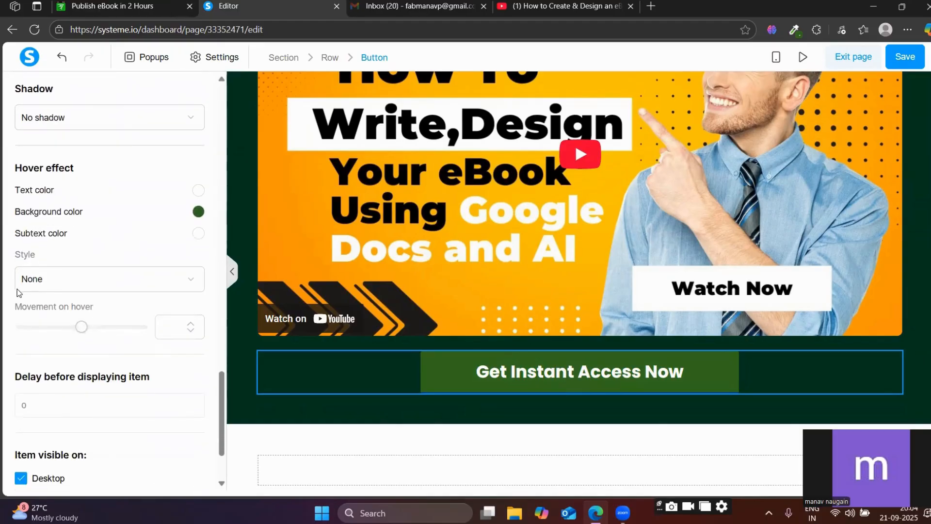
left_click(57, 279)
left_click(38, 333)
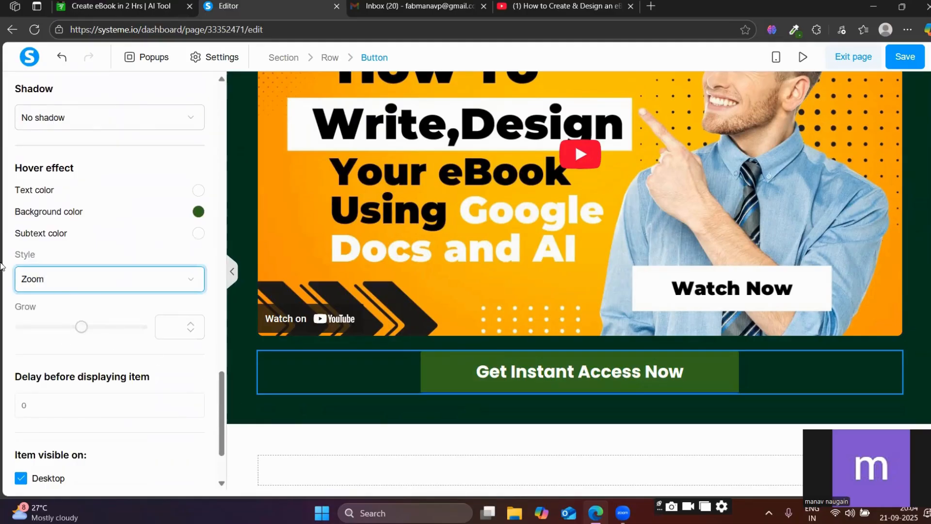
left_click(309, 415)
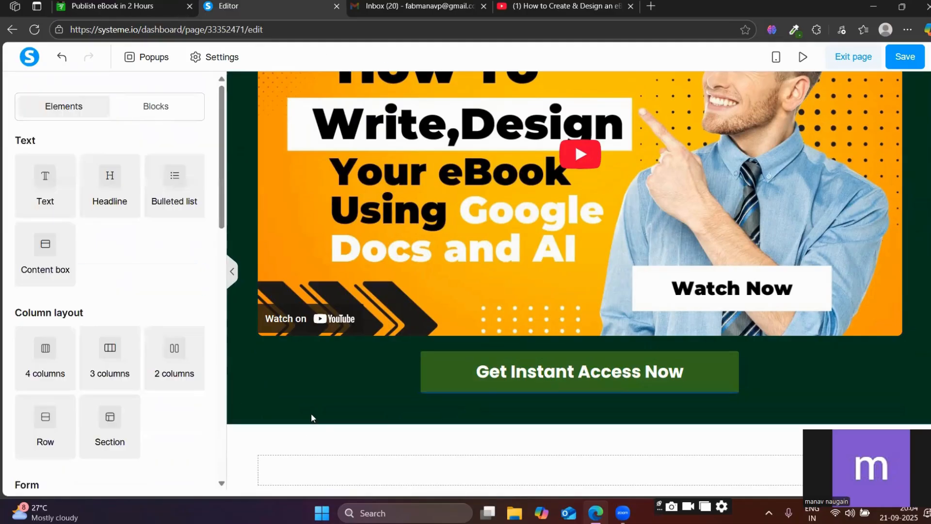
Copy the "100% Risk-Free | Limited Time |" line below the call-to-action button on the reference sales page.
scroll(462, 363, "up", 2)
scroll(461, 362, "up", 3)
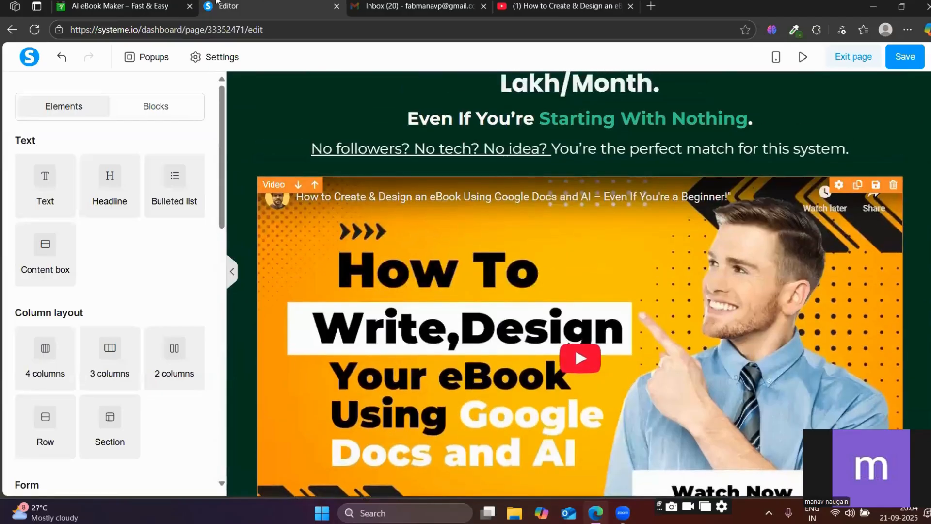
left_click(160, 5)
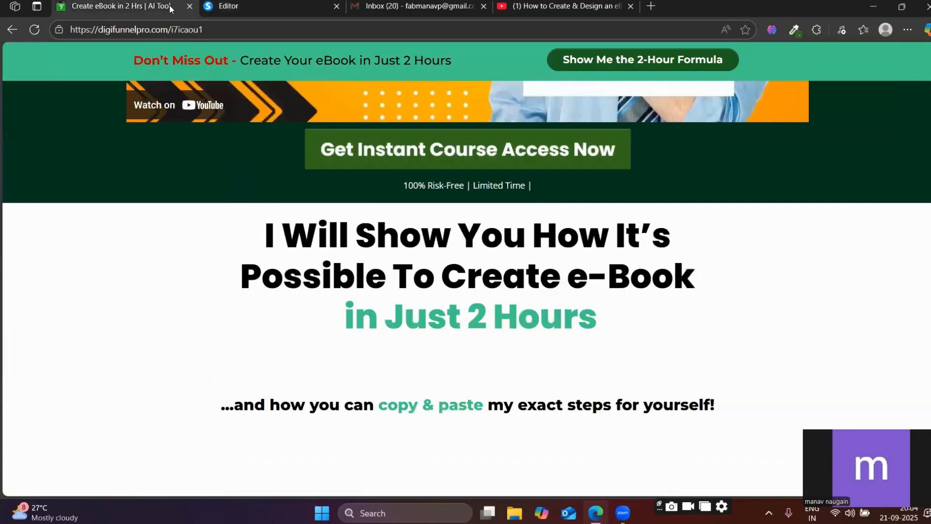
scroll(376, 216, "down", 2)
scroll(376, 216, "up", 2)
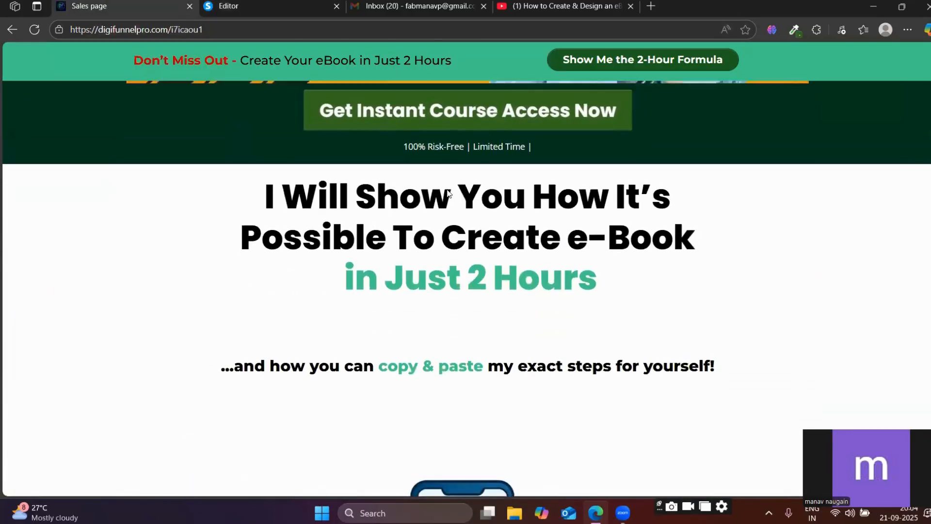
left_click_drag(536, 184, 397, 178)
key("ctrl+c")
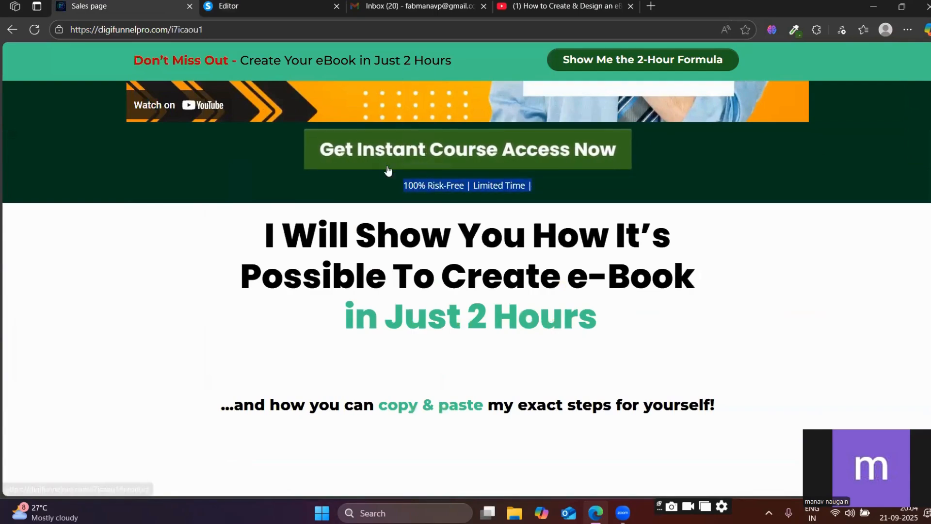
Return to the page editor and paste "100% Risk-Free | Limited Time |" as the button's subtext.
left_click(262, 6)
scroll(574, 317, "down", 6)
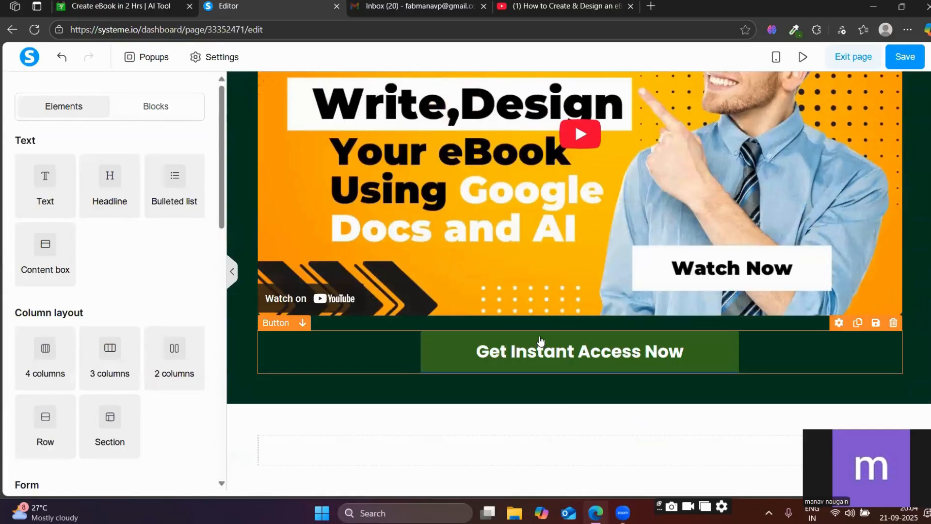
left_click(539, 335)
scroll(91, 320, "down", 8)
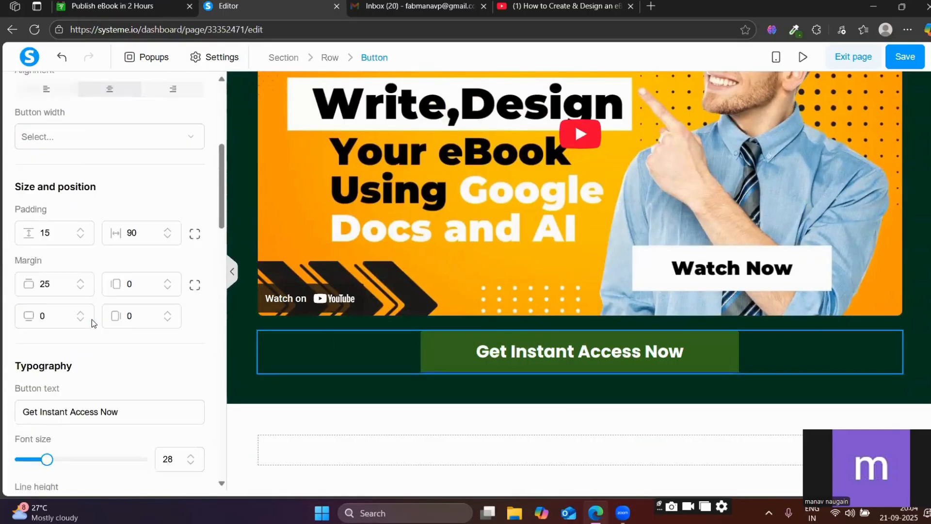
scroll(93, 318, "down", 4)
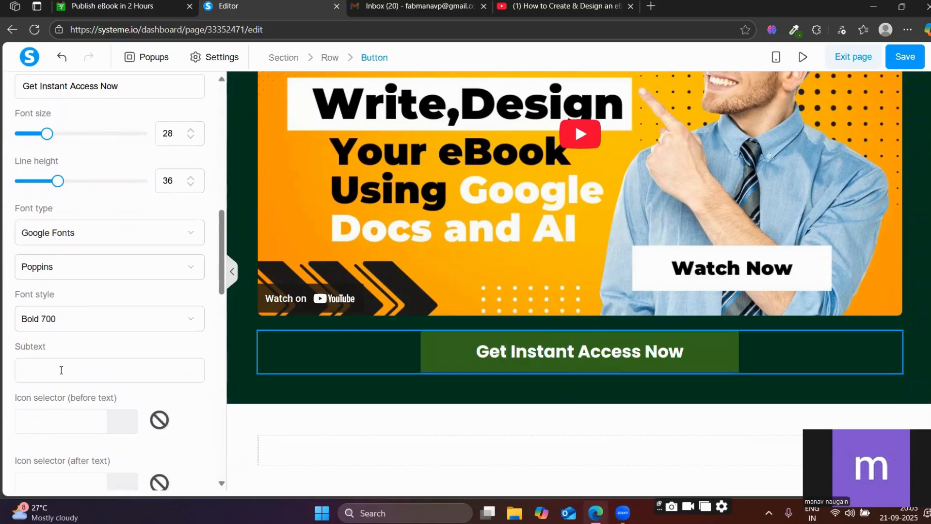
left_click(61, 370)
key("ctrl+v")
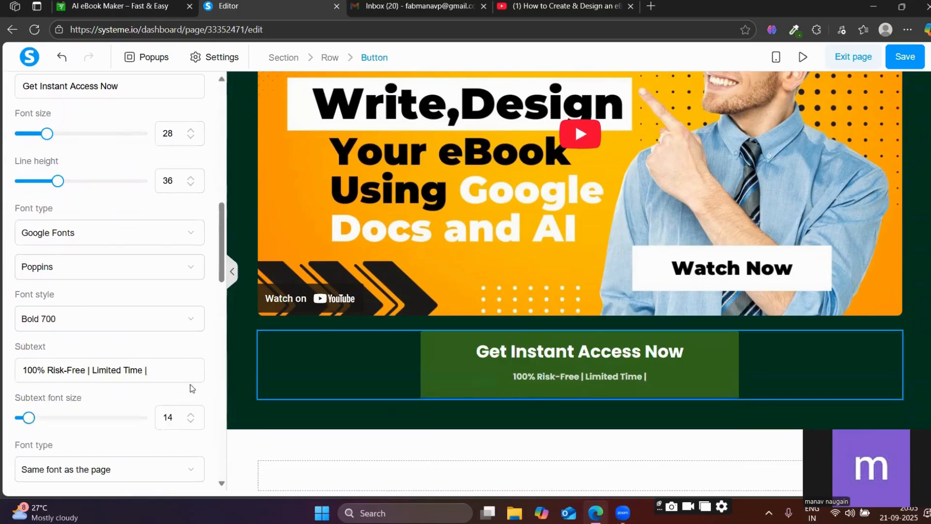
Keep the subtext's font size at 14 and set its font to Poppins from Google Fonts.
scroll(66, 344, "down", 3)
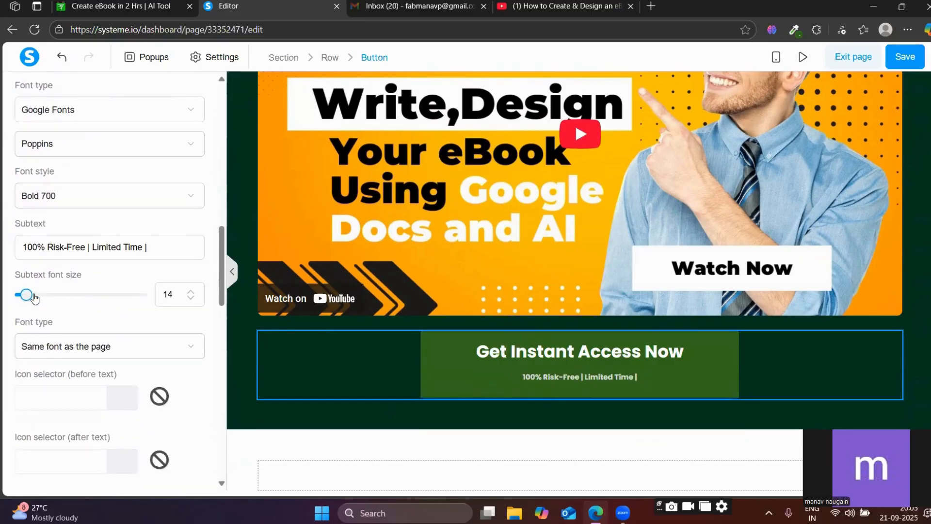
mouse_move(28, 294)
left_mouse_down()
mouse_move(36, 294)
mouse_move(29, 305)
left_mouse_up()
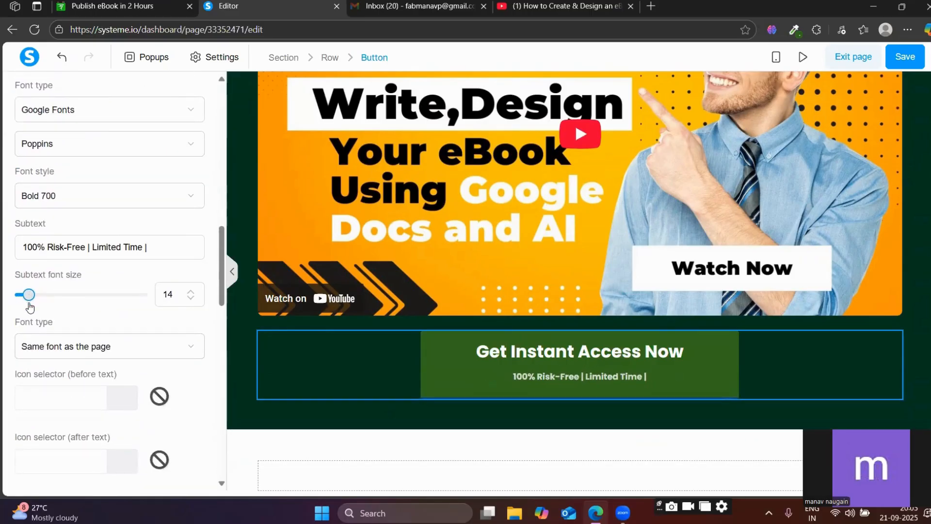
scroll(128, 230, "down", 3)
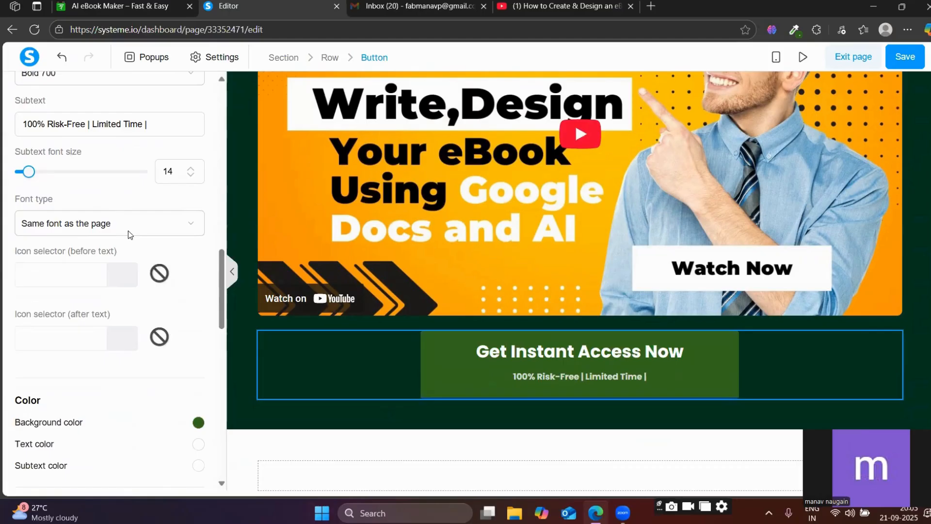
left_click(127, 228)
left_click(52, 299)
left_click(89, 261)
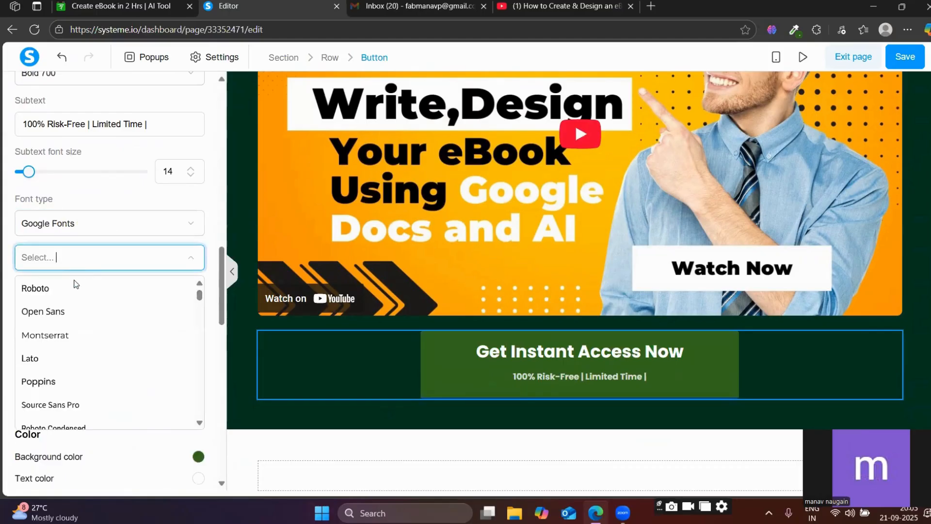
left_click(41, 383)
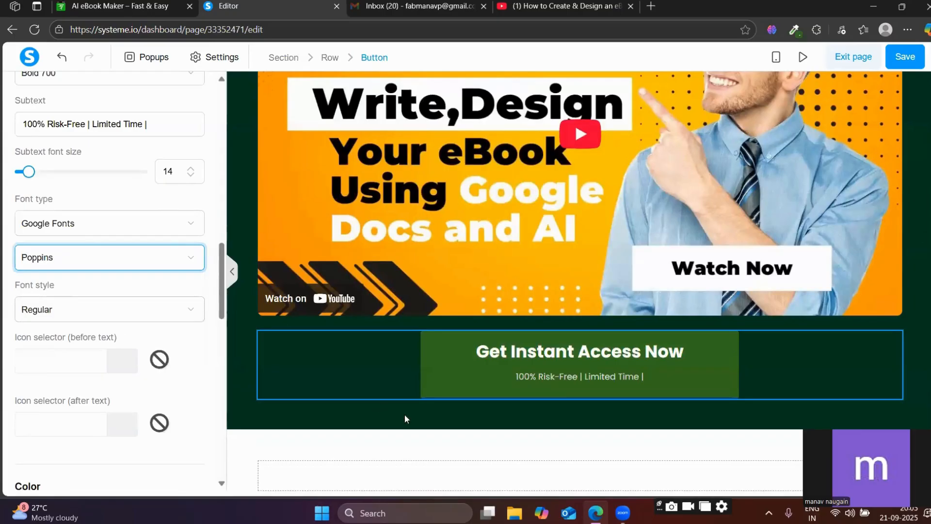
left_click(348, 426)
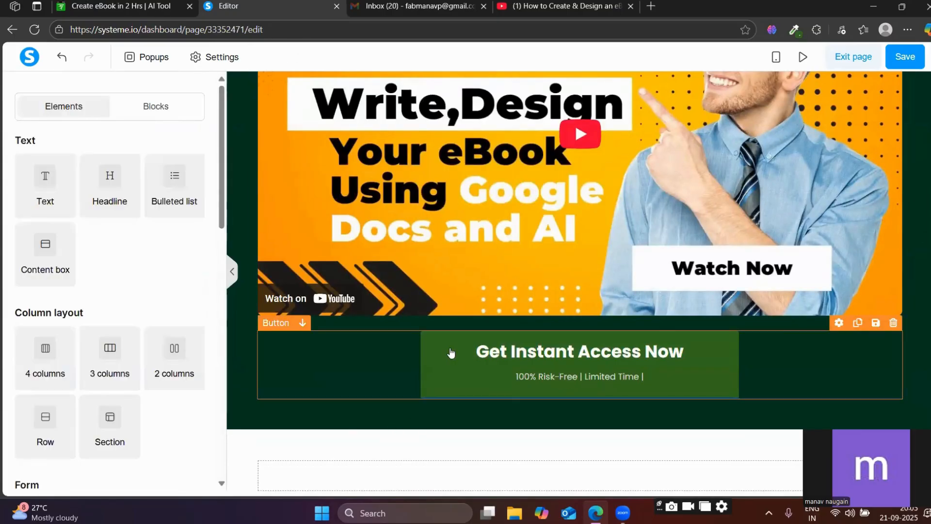
Copy the "I Will Show You How It's Possible To Create e-Book in Just 2 Hours" headline and its subline from the reference page.
scroll(450, 353, "down", 1)
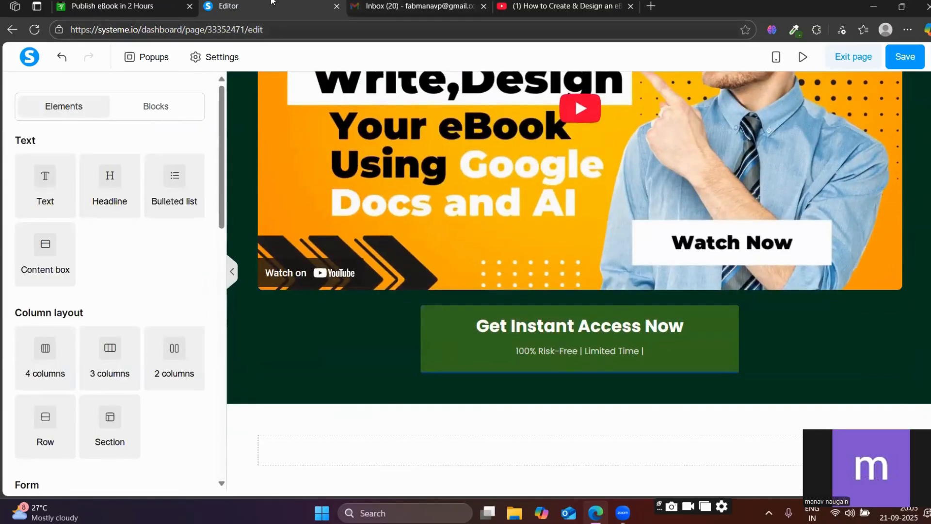
left_click(121, 6)
scroll(276, 161, "down", 1)
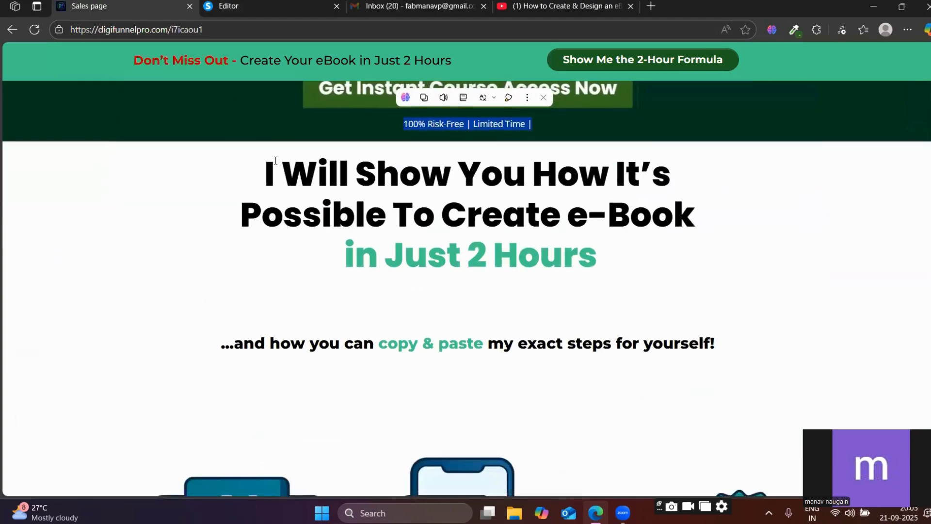
left_click_drag(276, 161, 734, 350)
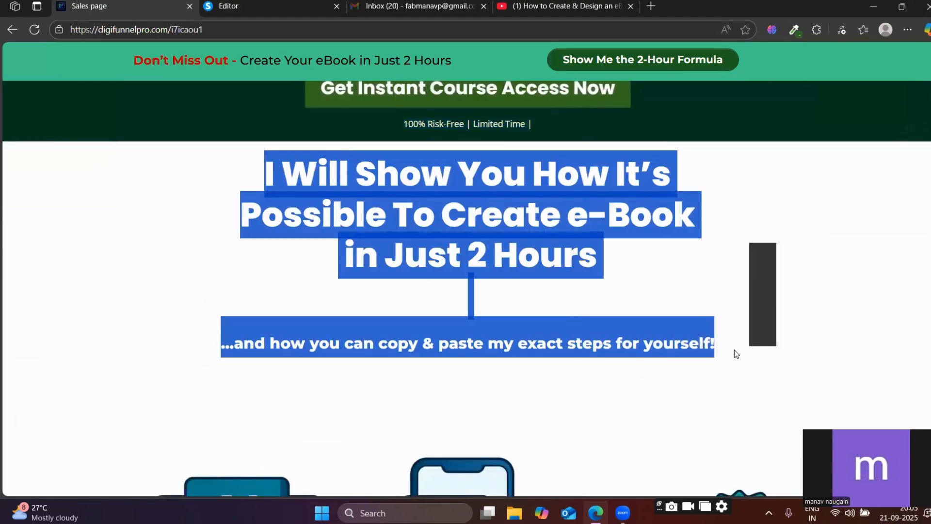
key("ctrl+Tab")
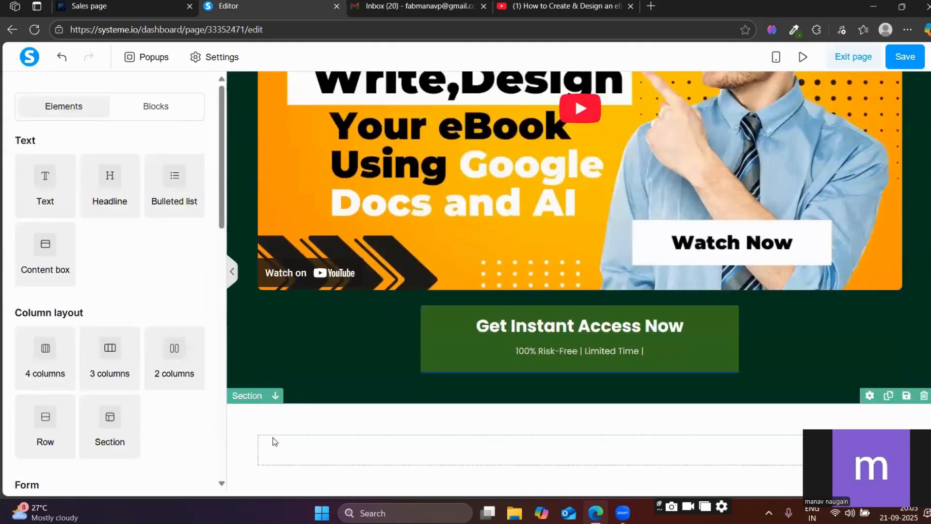
Delete the empty row in the white section below the call-to-action button and confirm the deletion.
left_click(411, 424)
left_click(388, 442)
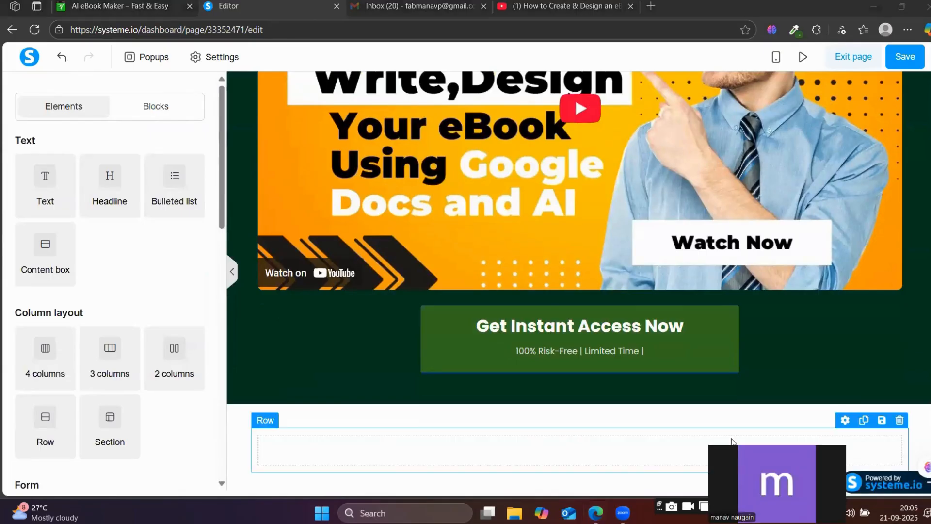
left_click(827, 435)
left_click(886, 438)
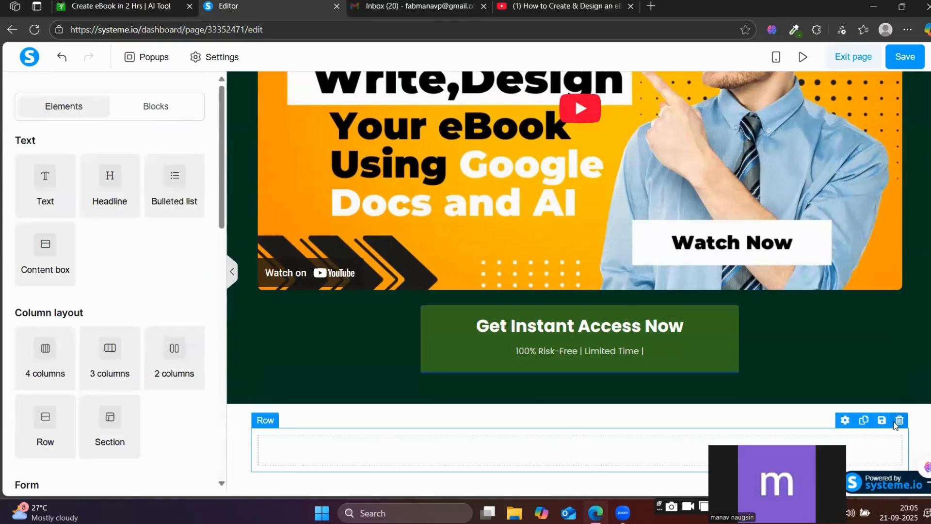
left_click(900, 420)
left_click(536, 97)
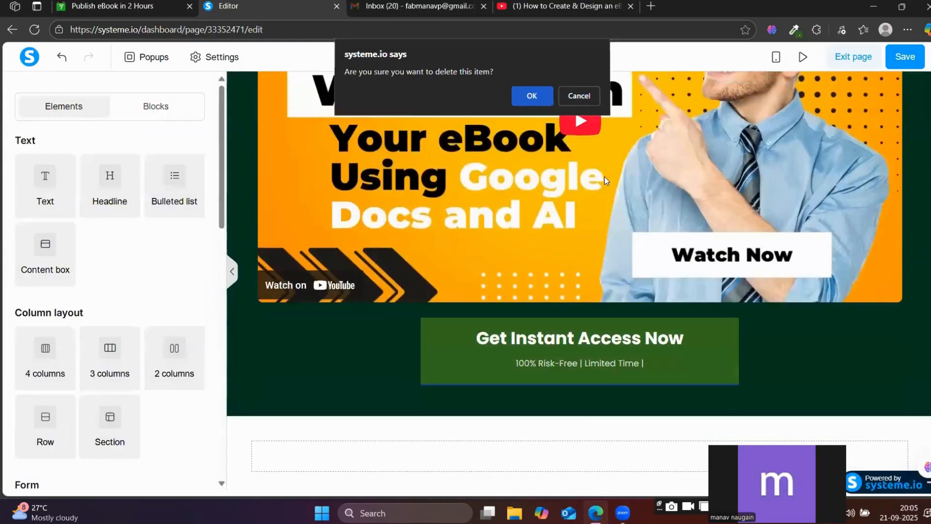
Delete the empty white section below the green hero section and confirm the deletion.
left_click(594, 440)
left_click(635, 438)
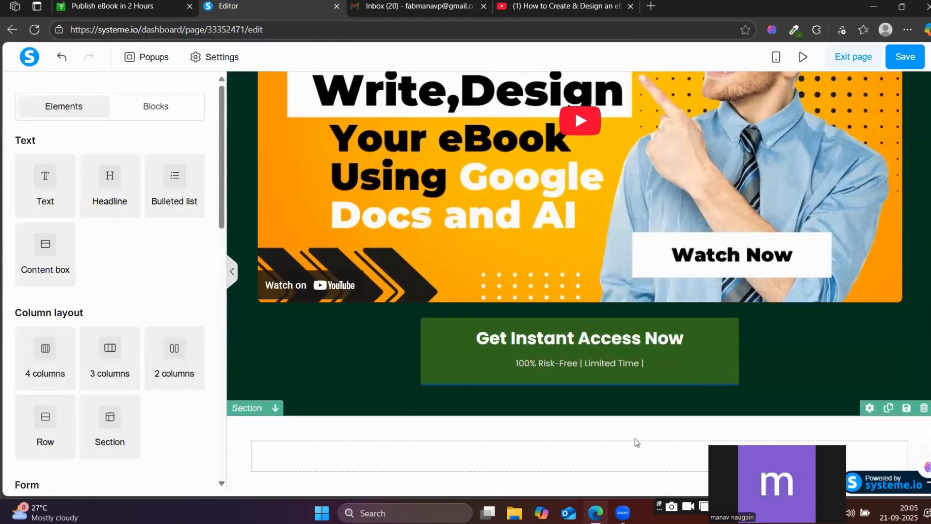
left_click(924, 409)
left_click(536, 100)
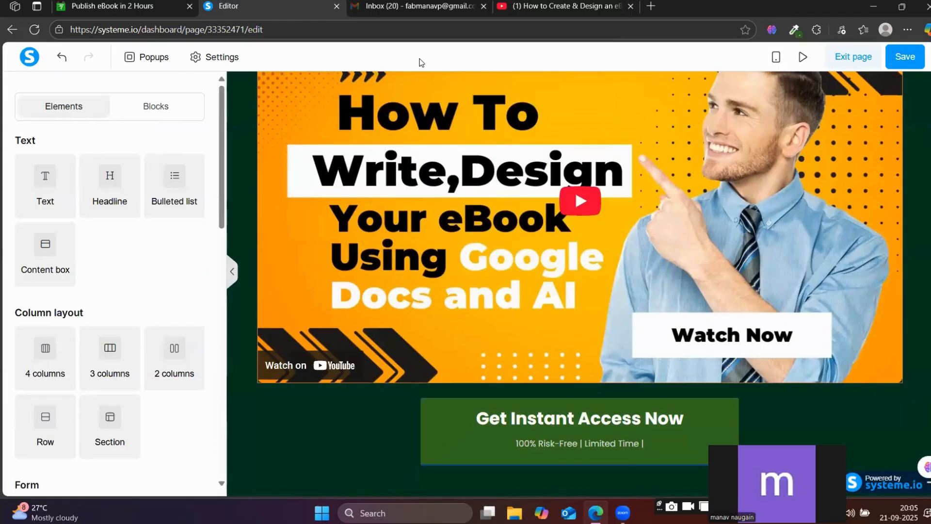
Review the hero section from its headlines through the video to the call-to-action button.
scroll(584, 354, "up", 5)
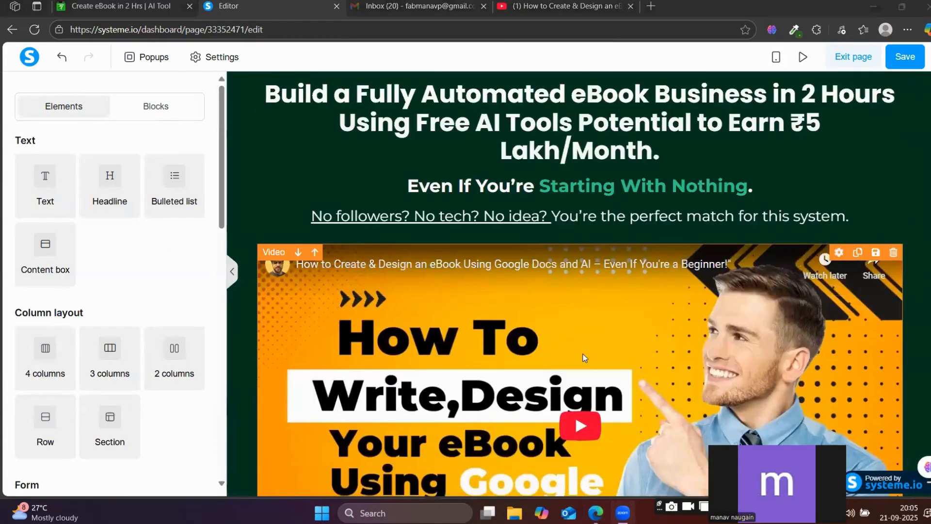
scroll(583, 352, "down", 4)
scroll(576, 373, "up", 4)
scroll(575, 366, "down", 5)
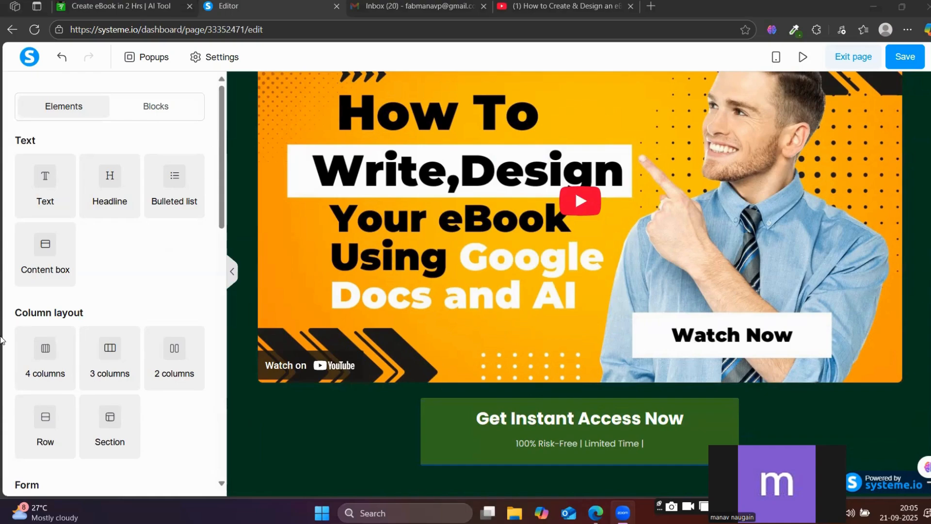
scroll(122, 278, "down", 3)
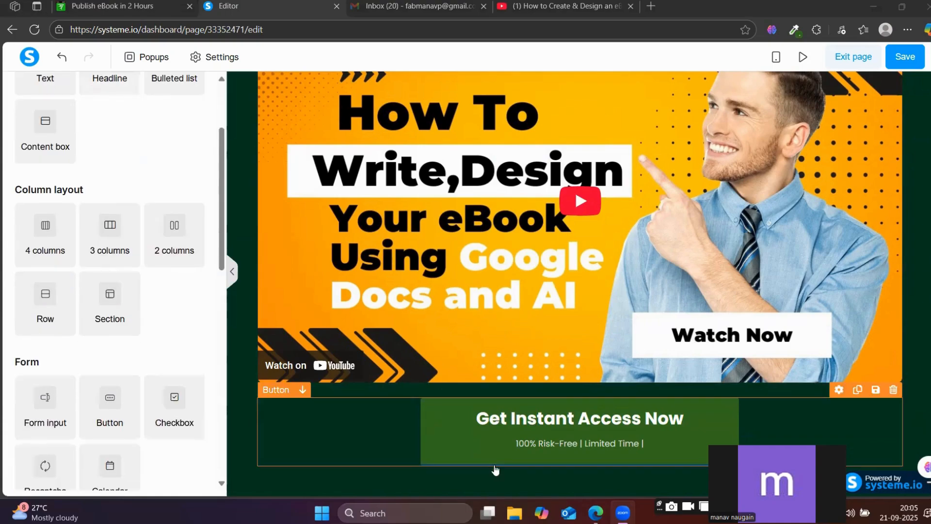
scroll(858, 451, "up", 4)
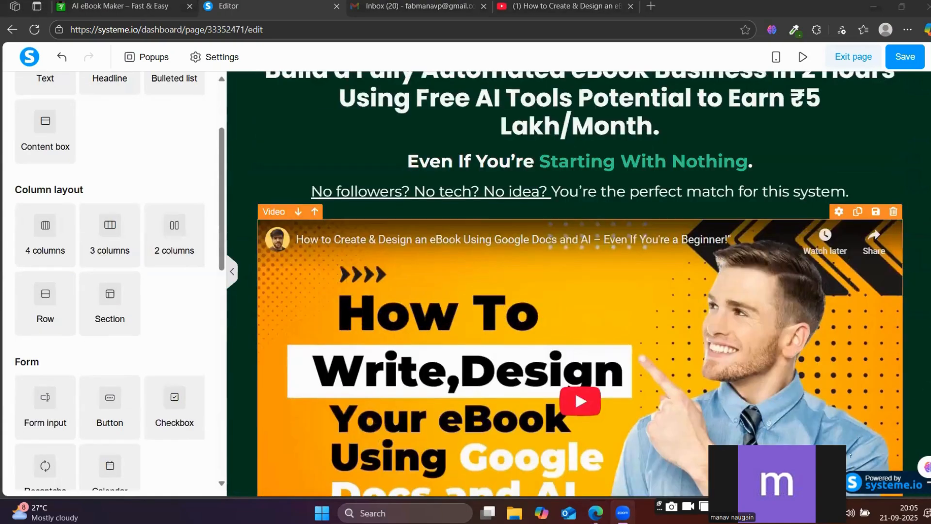
scroll(334, 442, "down", 4)
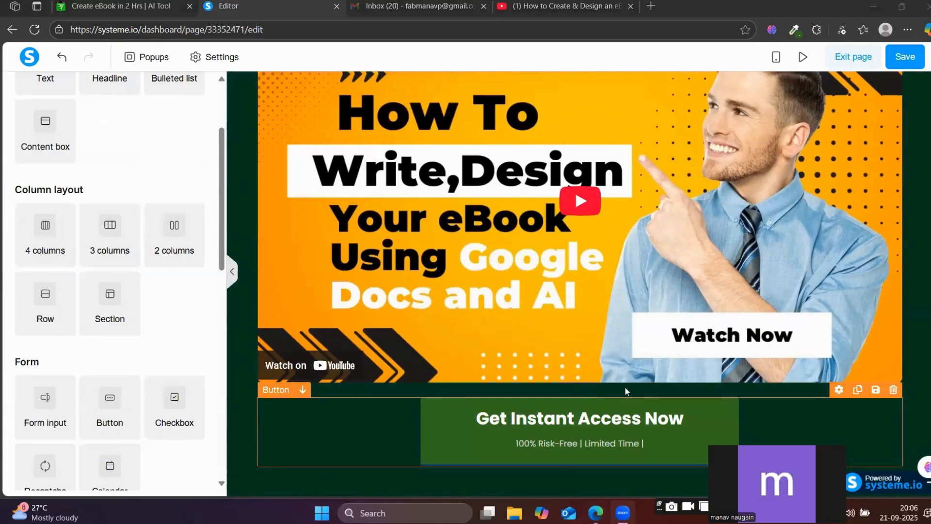
scroll(678, 332, "up", 5)
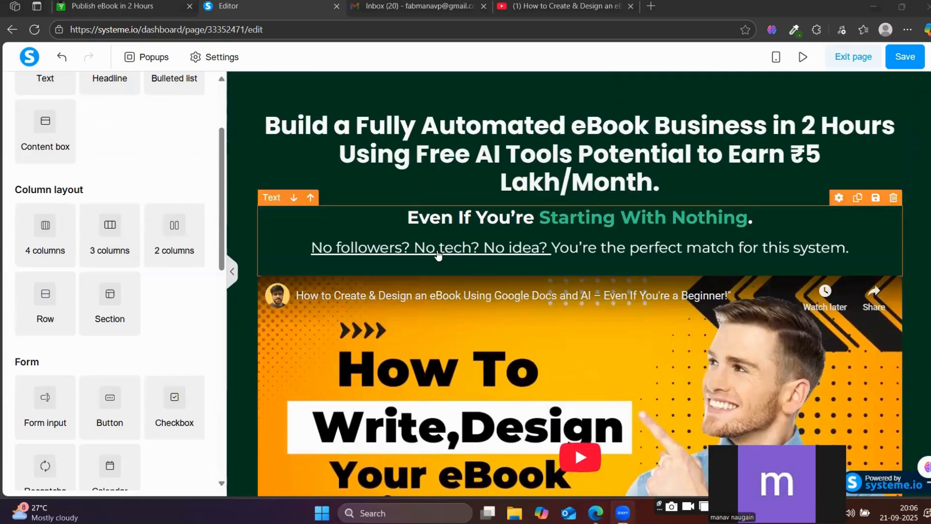
Add a new blank section directly below the green hero section with the call-to-action button.
scroll(334, 437, "down", 5)
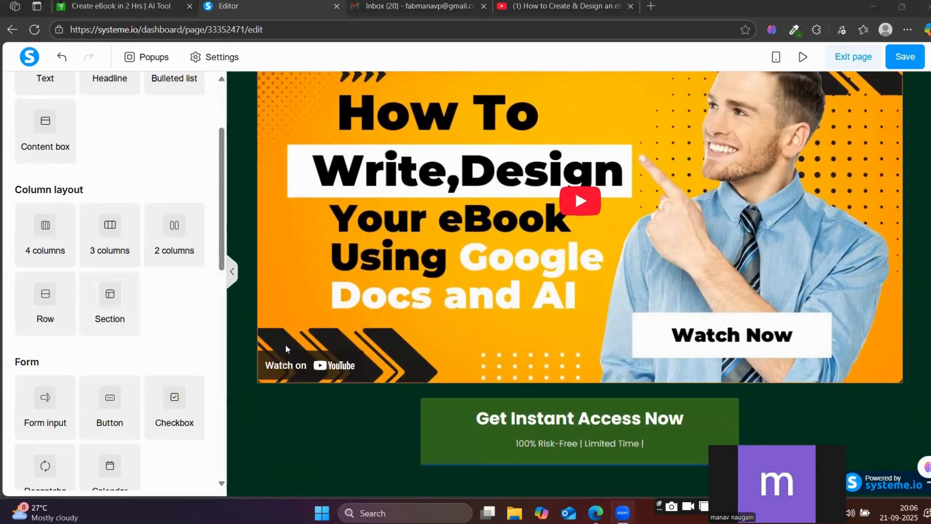
scroll(128, 342, "down", 5)
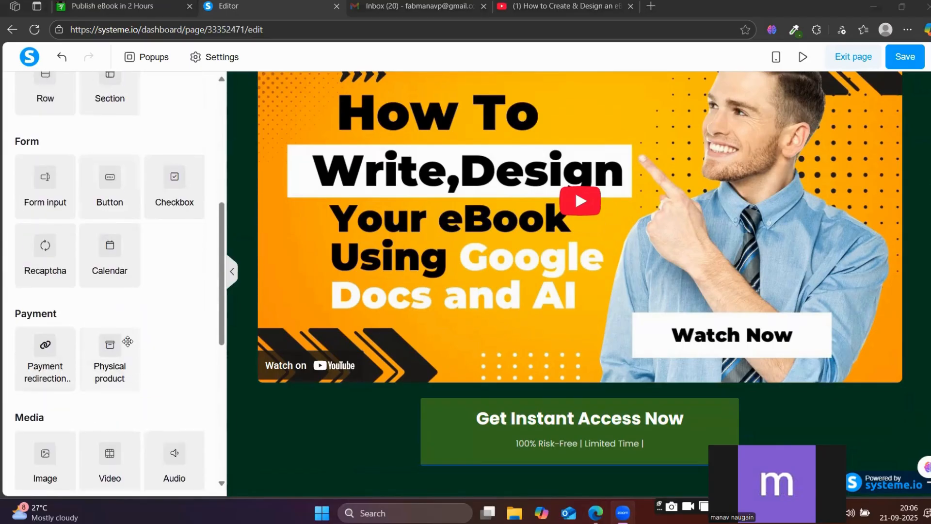
scroll(128, 342, "up", 8)
scroll(112, 248, "down", 5)
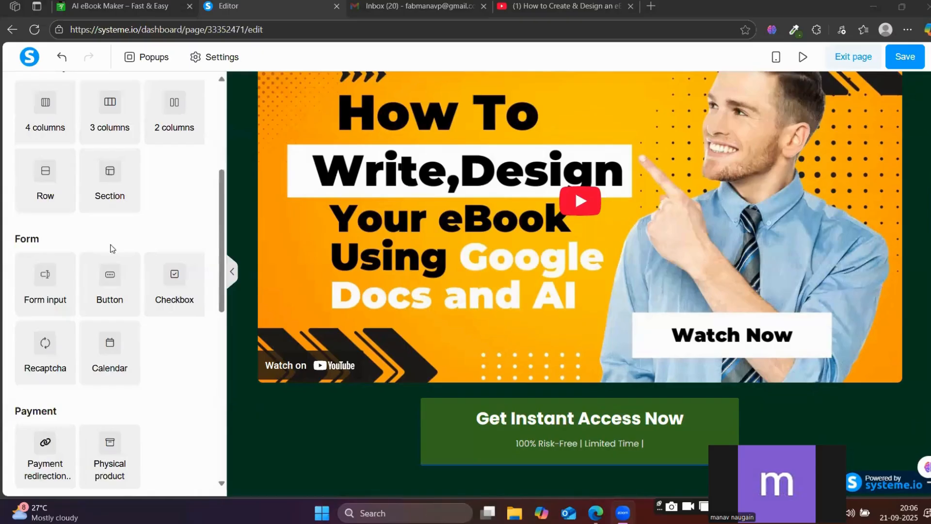
left_click_drag(111, 183, 491, 481)
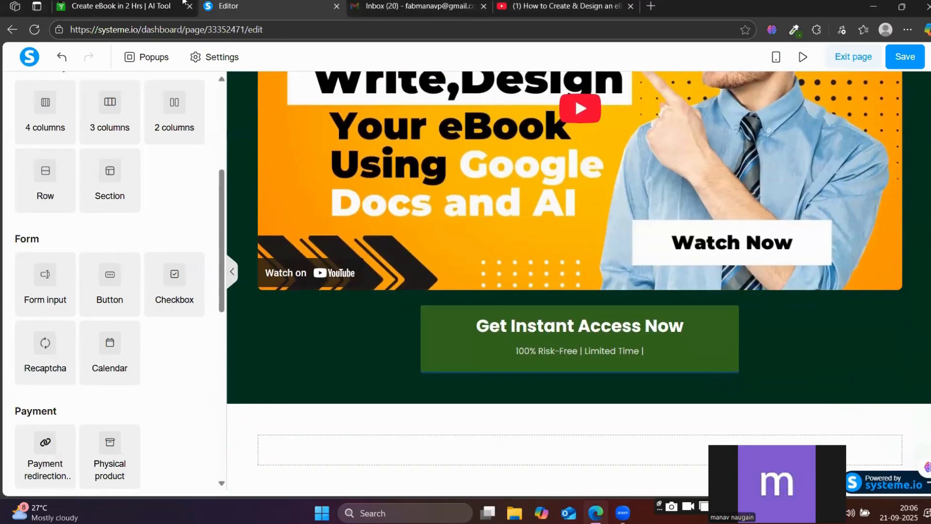
Copy the "I Will Show You How It's Possible To Create e-Book in Just 2 Hours" headline with its subline from the reference page.
left_click(163, 4)
left_click(267, 160)
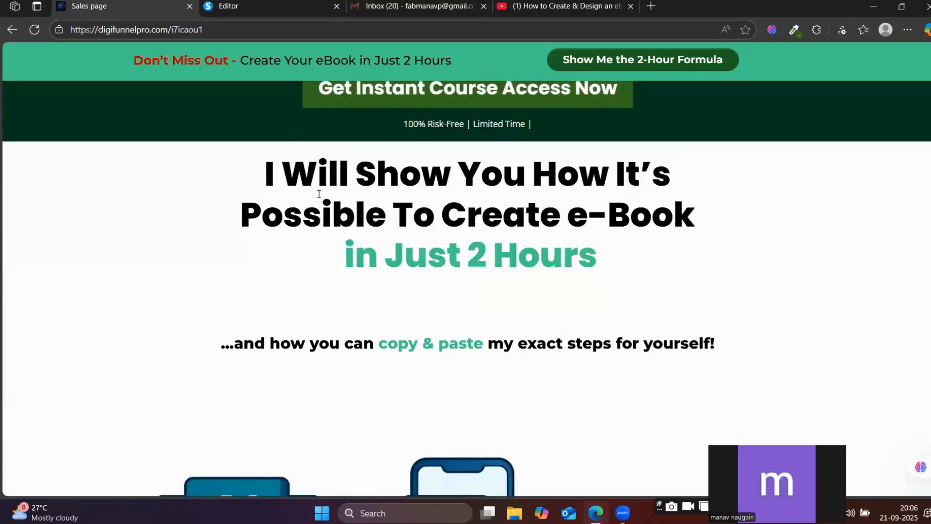
left_click_drag(268, 159, 833, 348)
key("ctrl+c")
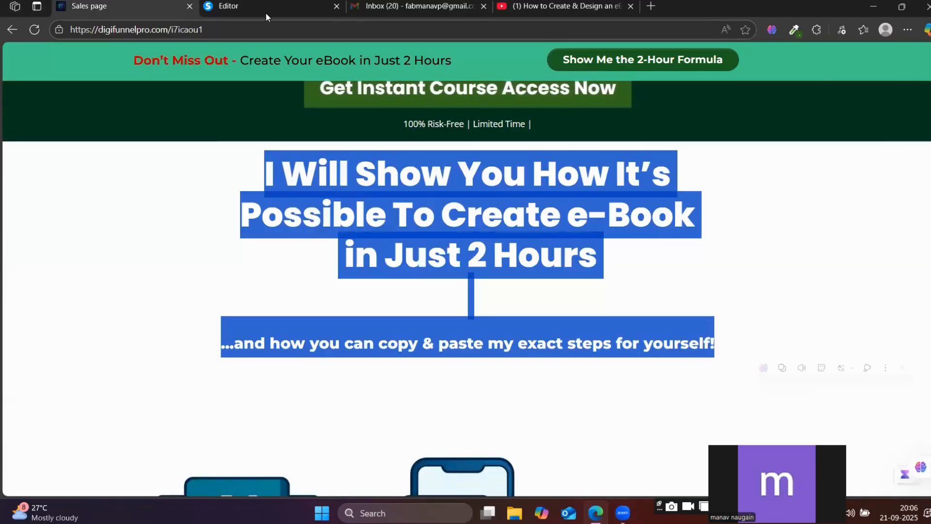
Add a headline element to the new white section in the editor and replace its placeholder text with the copied headline and subline.
left_click(252, 4)
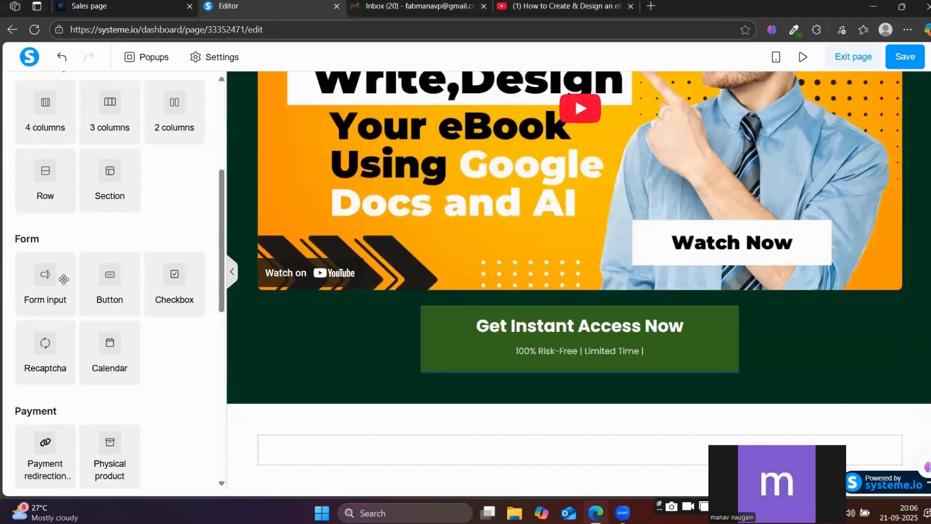
scroll(143, 284, "up", 3)
scroll(144, 284, "up", 2)
left_click_drag(107, 182, 536, 447)
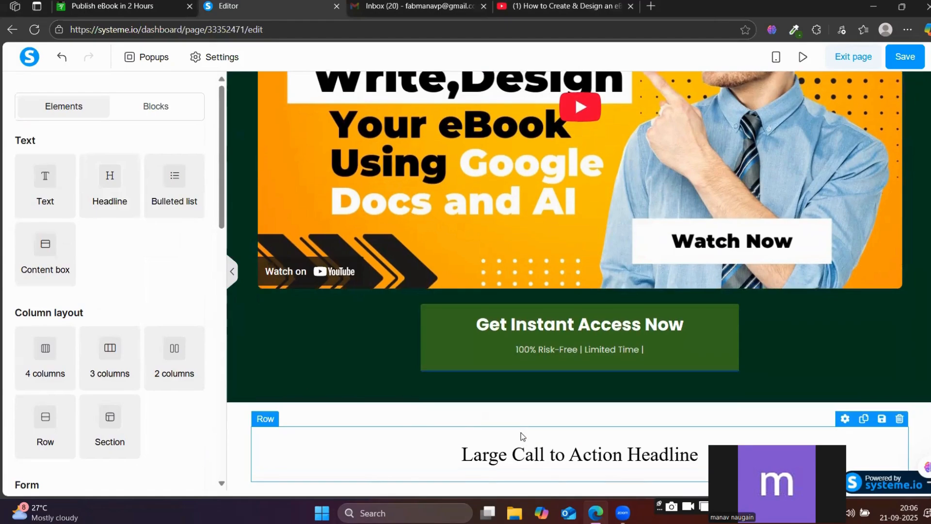
left_click(504, 439)
triple_click(504, 439)
key("ctrl+v")
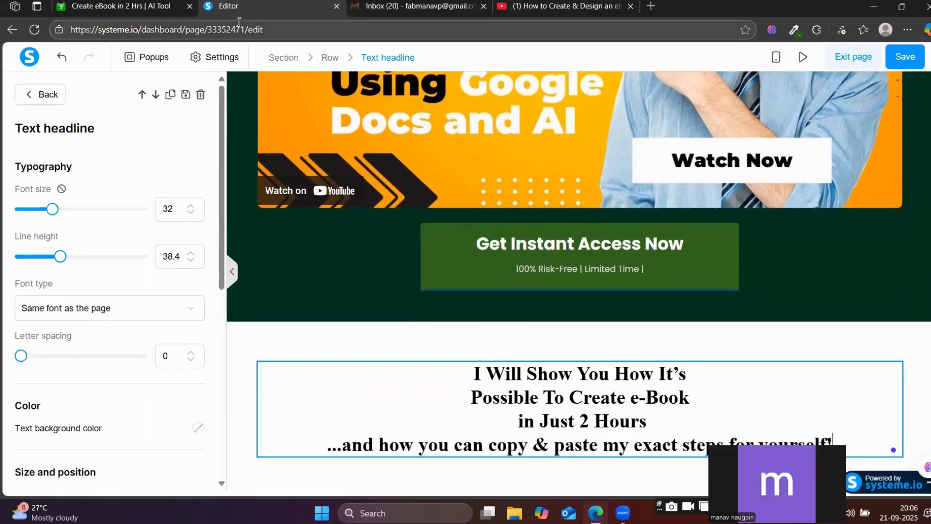
Return to the reference sales page to check how its "I Will Show You How" headline is styled.
left_click(167, 4)
left_click(242, 186)
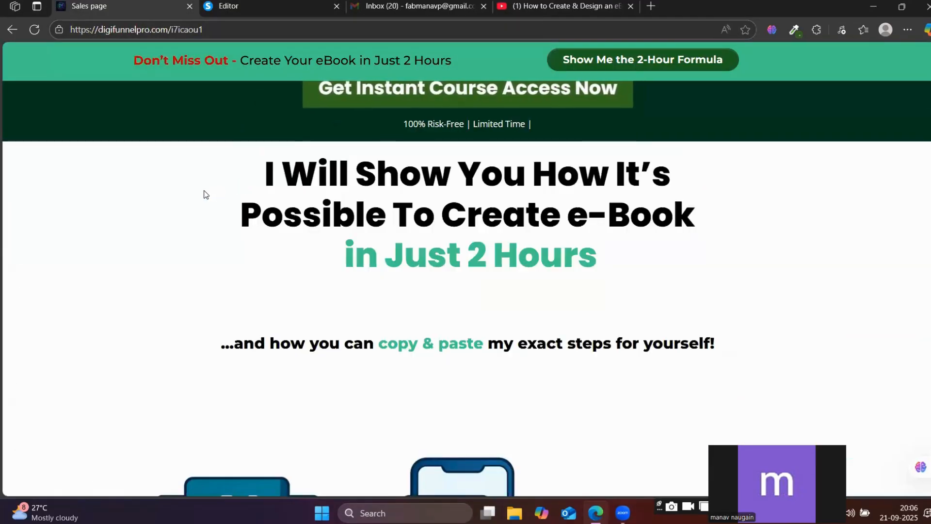
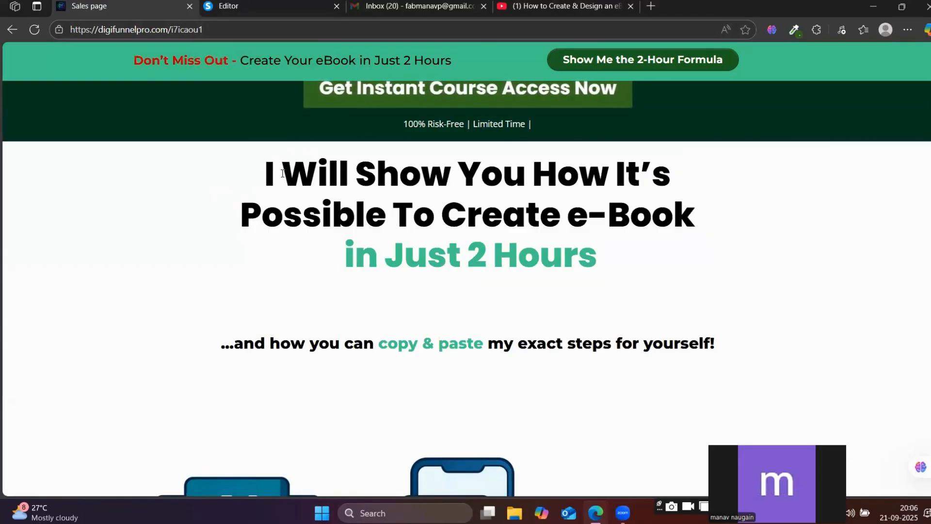
Set the font of the "I Will Show You How" headline in the editor to the Google font Poppins.
left_click(218, 9)
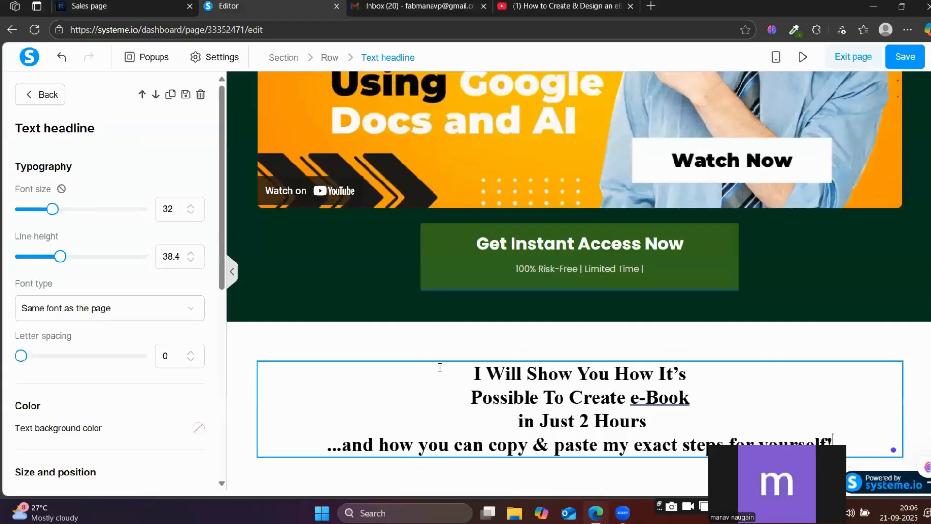
left_click(827, 421)
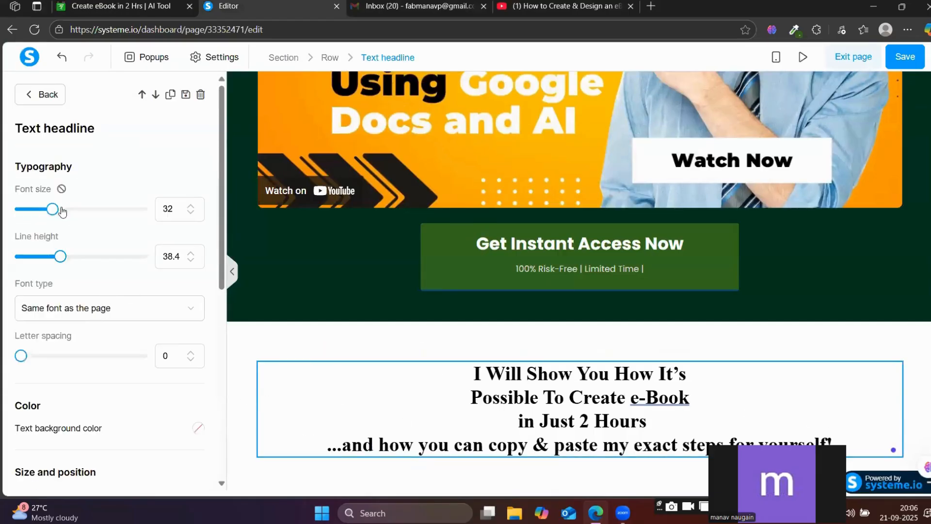
left_click(85, 307)
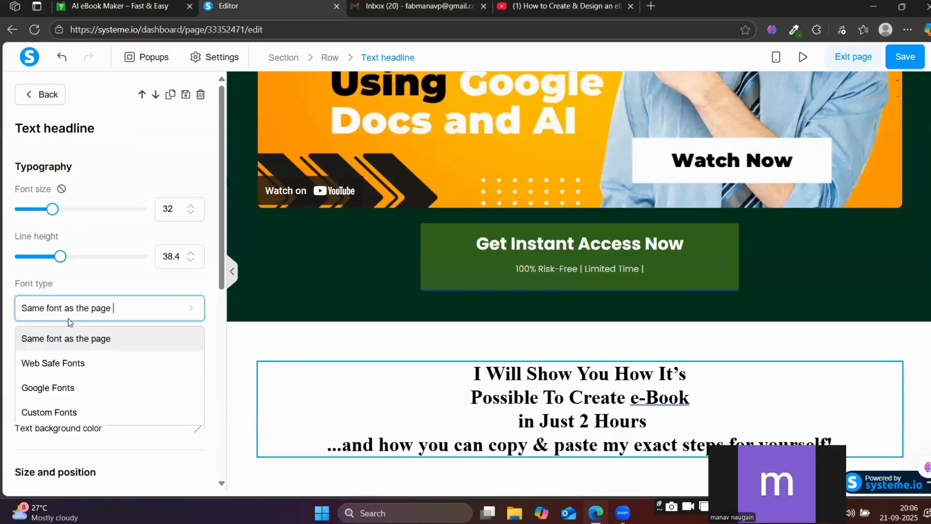
left_click(53, 394)
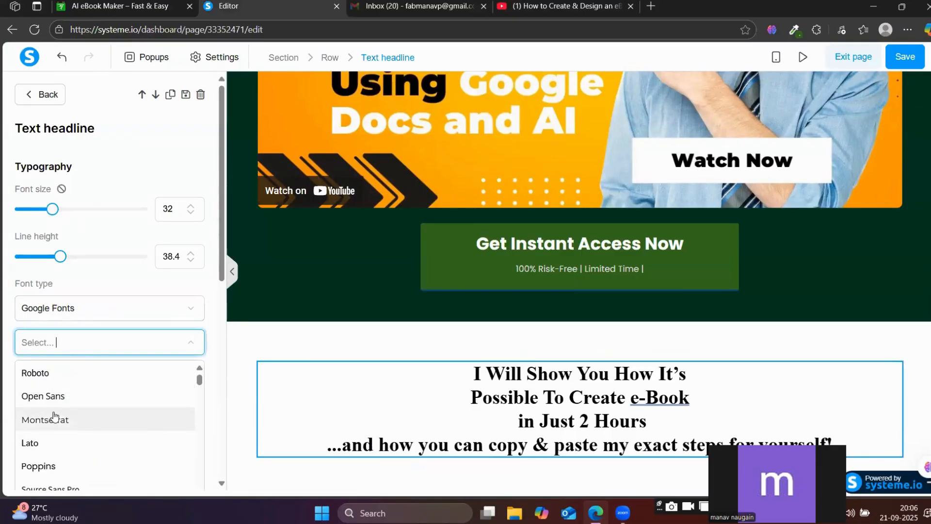
left_click(39, 465)
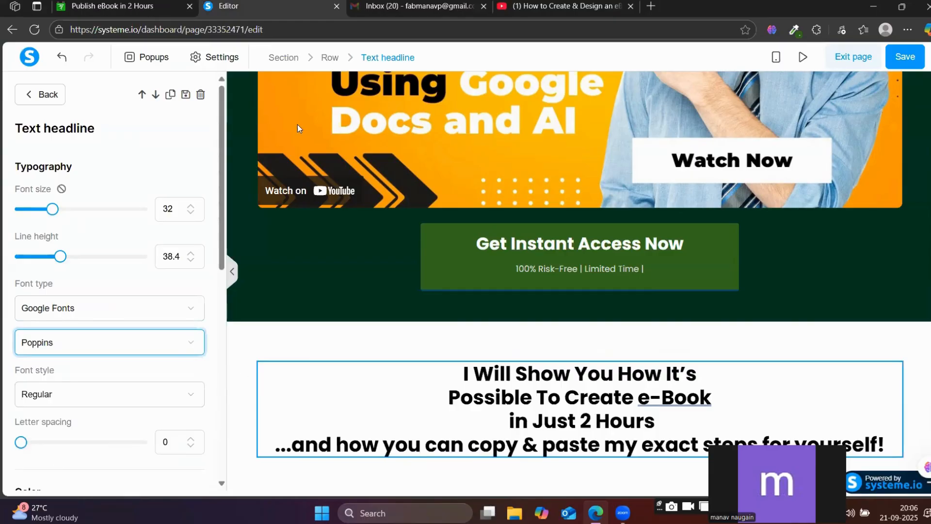
left_click(180, 2)
left_click(235, 3)
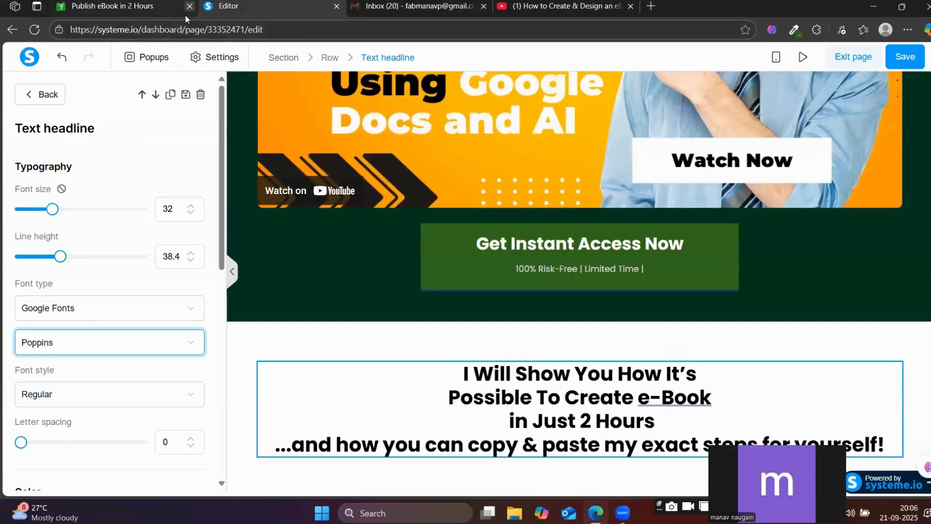
Delete the "...and how you can copy & paste my exact steps for yourself!" line from the headline element.
left_click(599, 444)
triple_click(598, 445)
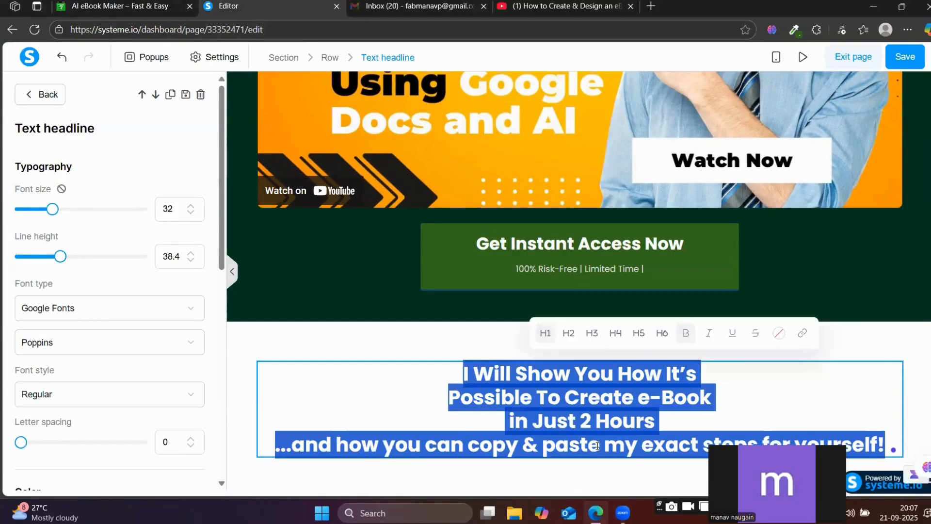
left_click(599, 445)
triple_click(599, 445)
left_click(514, 447)
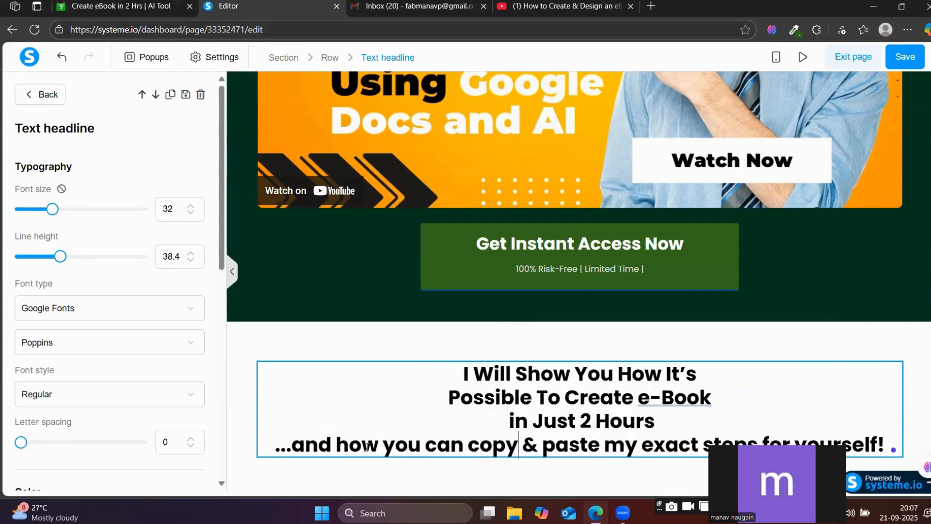
left_click_drag(279, 445, 893, 444)
key("BackSpace")
key("BackSpace")
key("BackSpace")
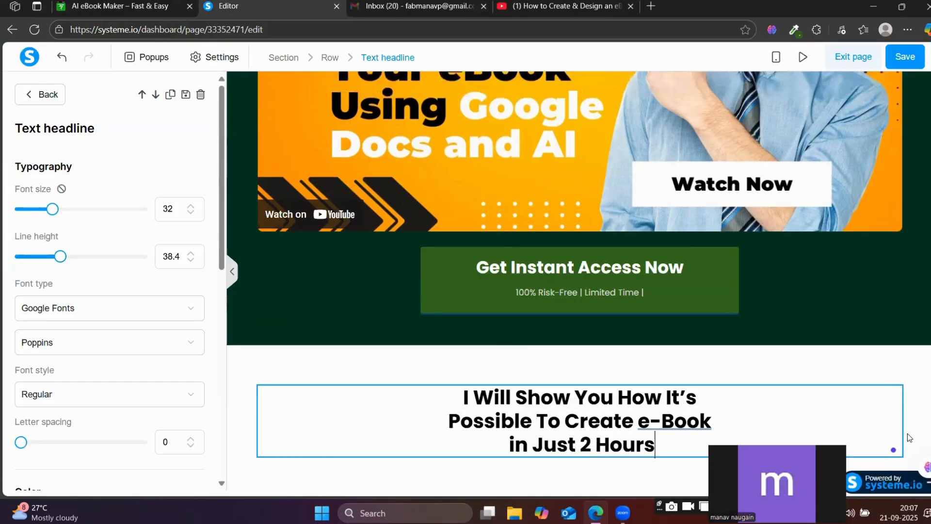
Set the headline's font size to 41 and line height to 48, and compare it with the reference page.
left_click_drag(52, 212, 64, 212)
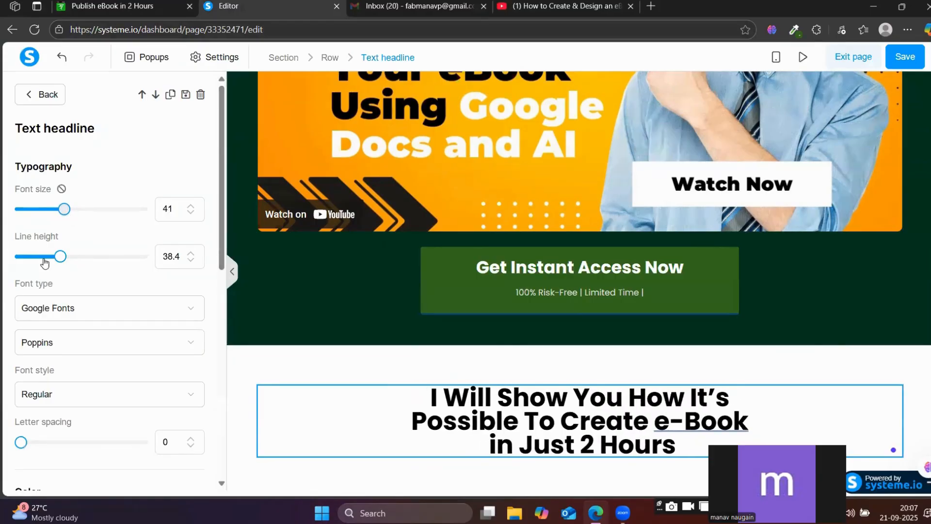
left_click_drag(60, 256, 73, 261)
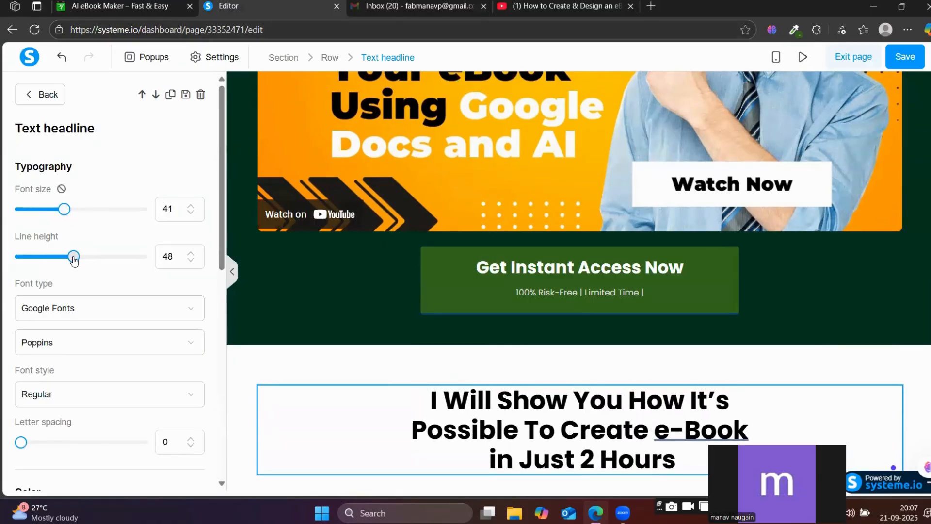
left_click(175, 5)
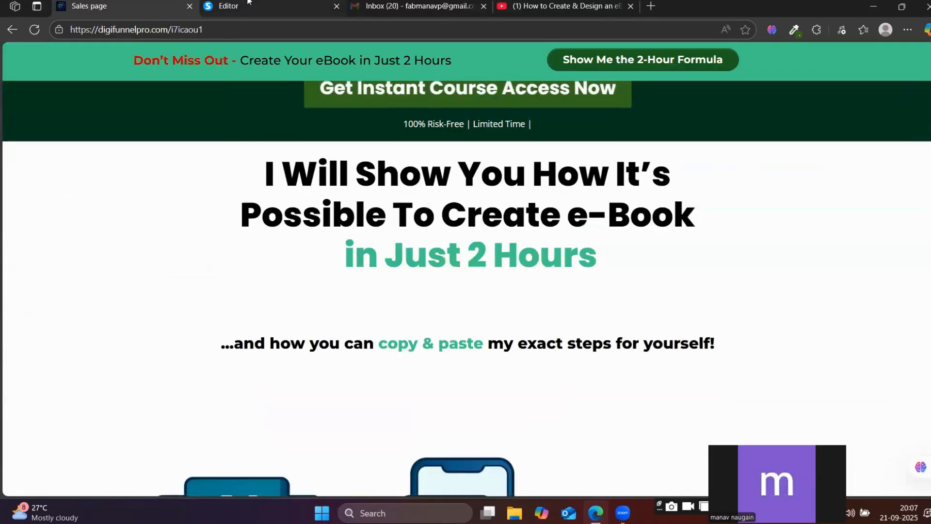
left_click(233, 6)
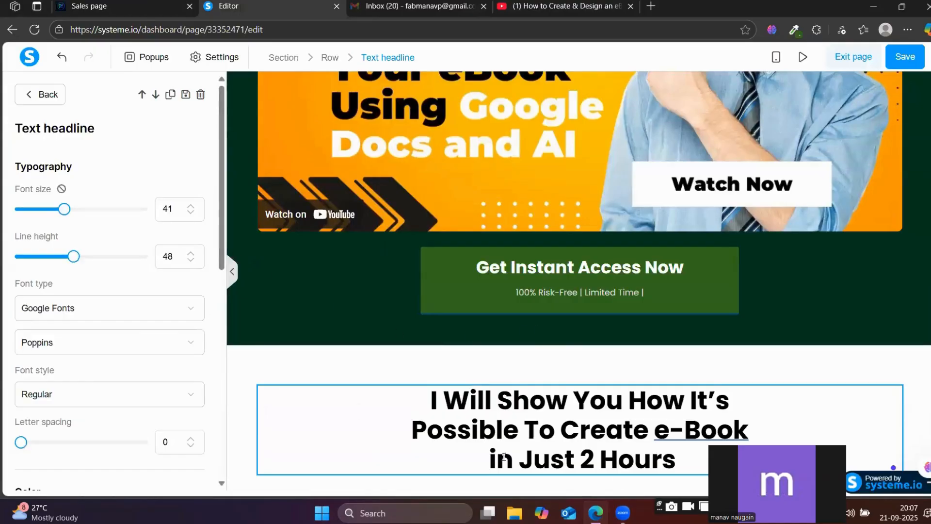
Sample the green #41C88D from the "in Just 2 Hours" line on the reference page with the colour picker extension.
triple_click(563, 458)
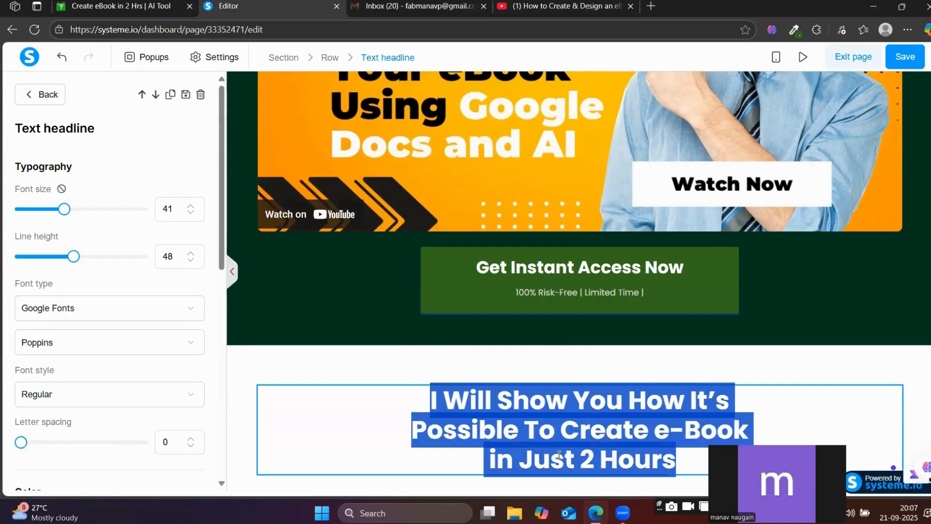
left_click(532, 460)
triple_click(532, 460)
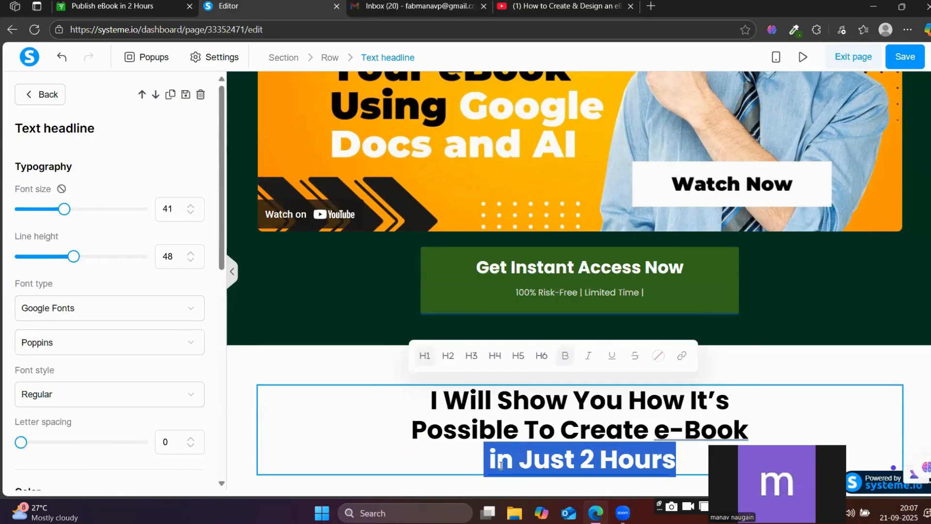
left_click(169, 5)
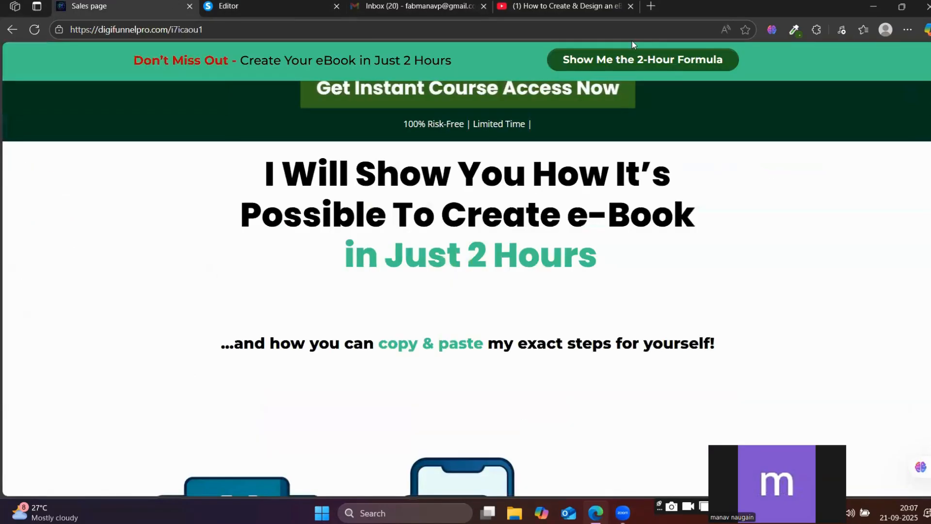
left_click(793, 30)
scroll(519, 169, "up", 3)
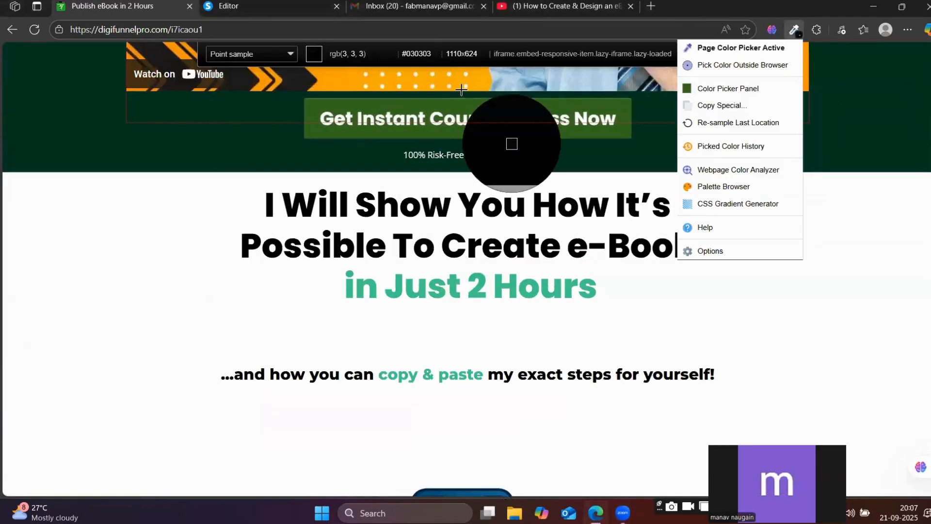
scroll(538, 315, "down", 3)
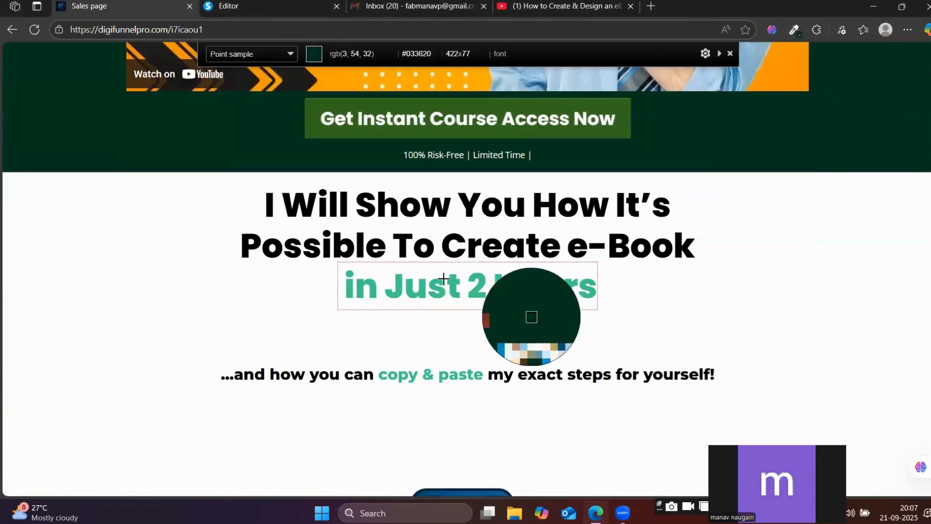
left_click(441, 291)
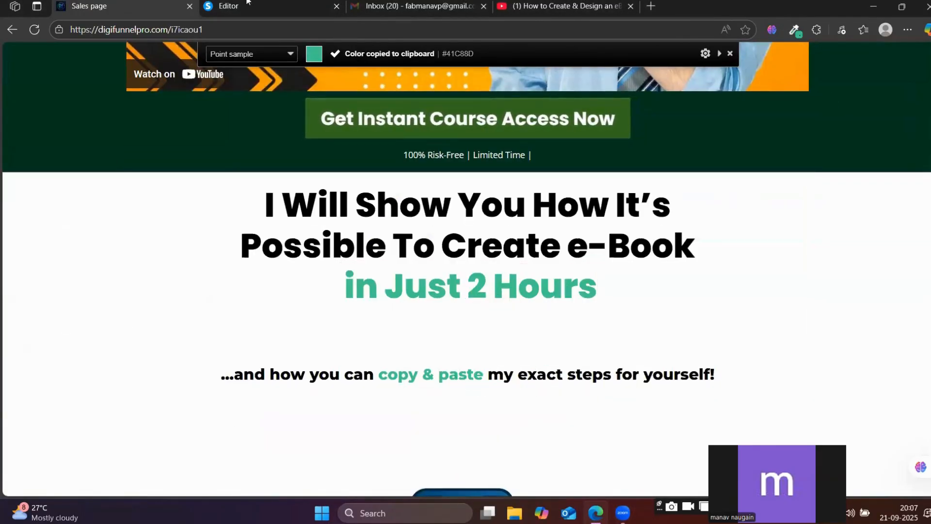
Apply the text colour 41c88d to the "in Just 2 Hours" line of the headline in the editor.
key("ctrl+Tab")
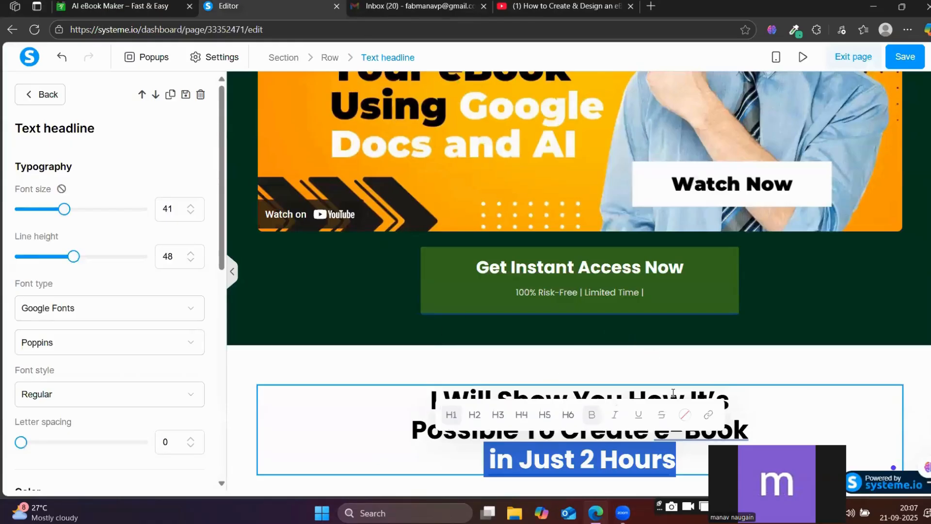
triple_click(603, 462)
scroll(608, 464, "down", 1)
left_click(608, 465)
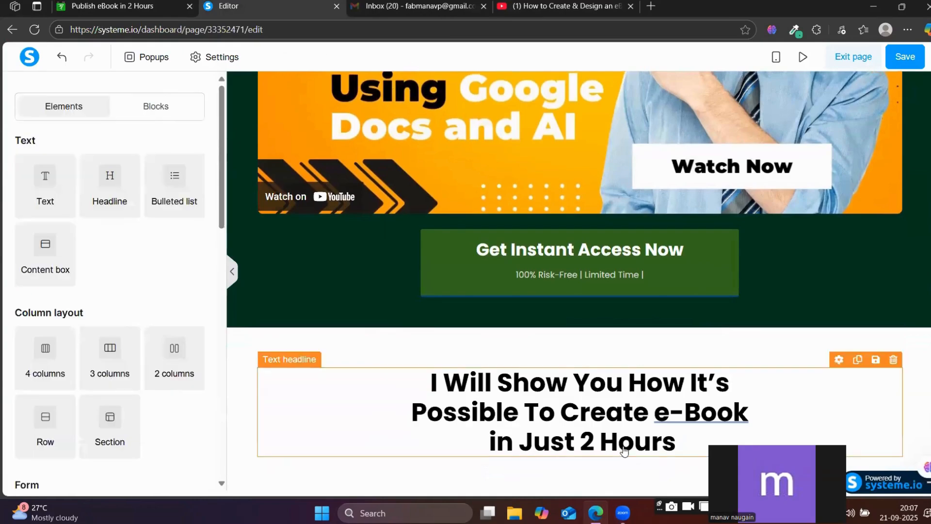
triple_click(617, 453)
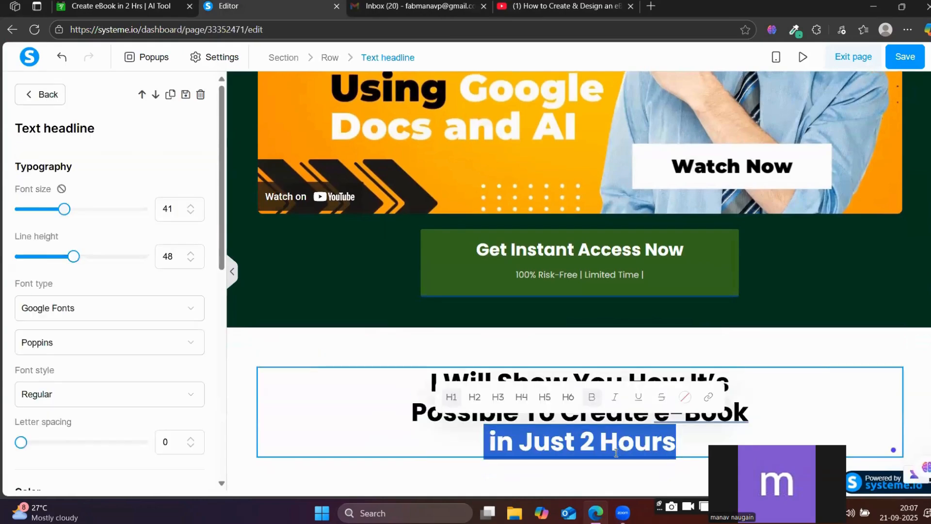
left_click(684, 399)
left_click(722, 322)
double_click(721, 322)
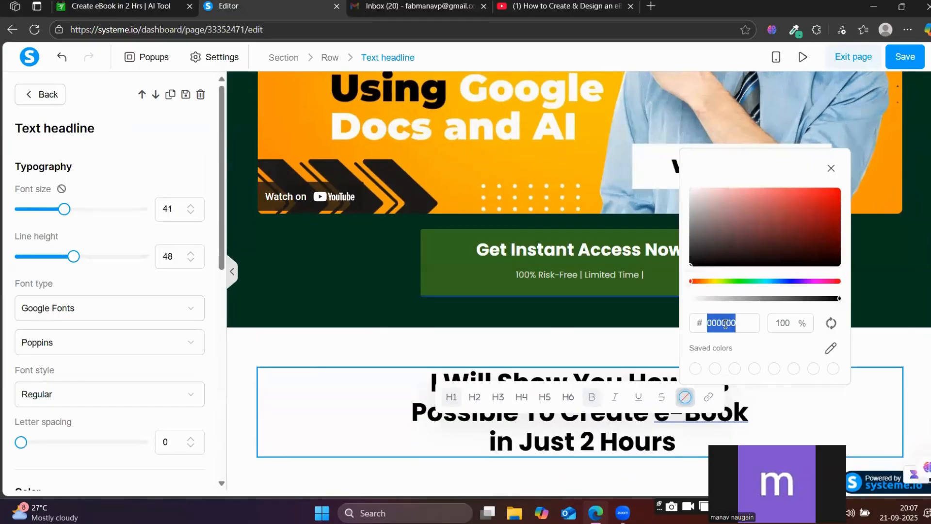
key("ctrl+v")
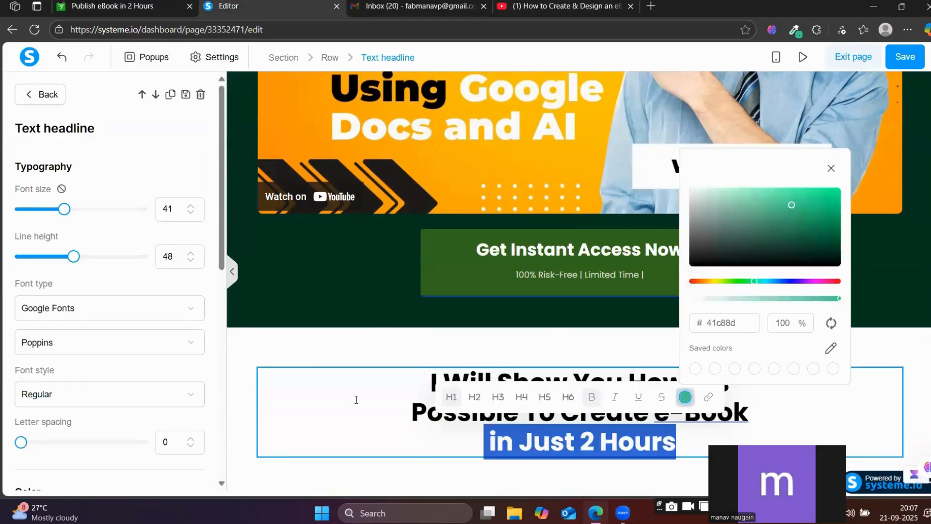
left_click(434, 433)
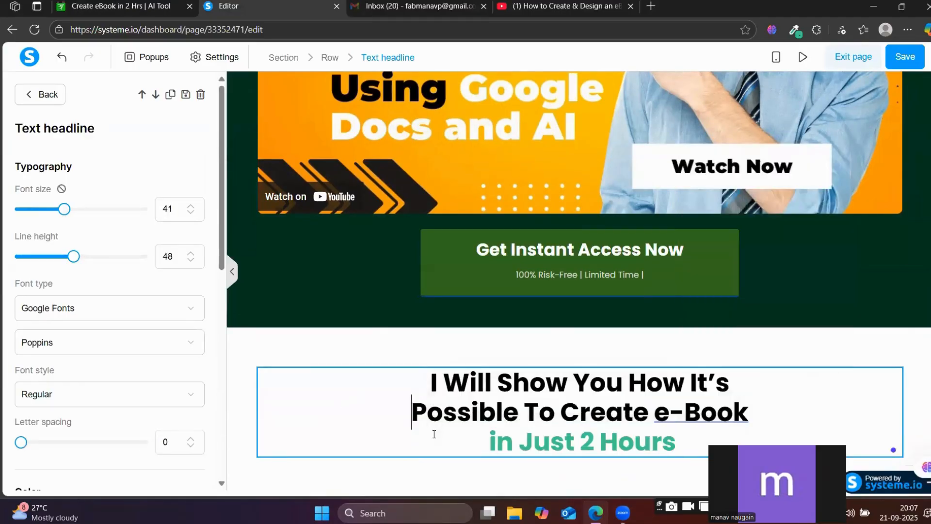
Copy the "...and how you can copy & paste my exact steps for yourself!" subline from the reference page and return to the editor.
left_click(183, 4)
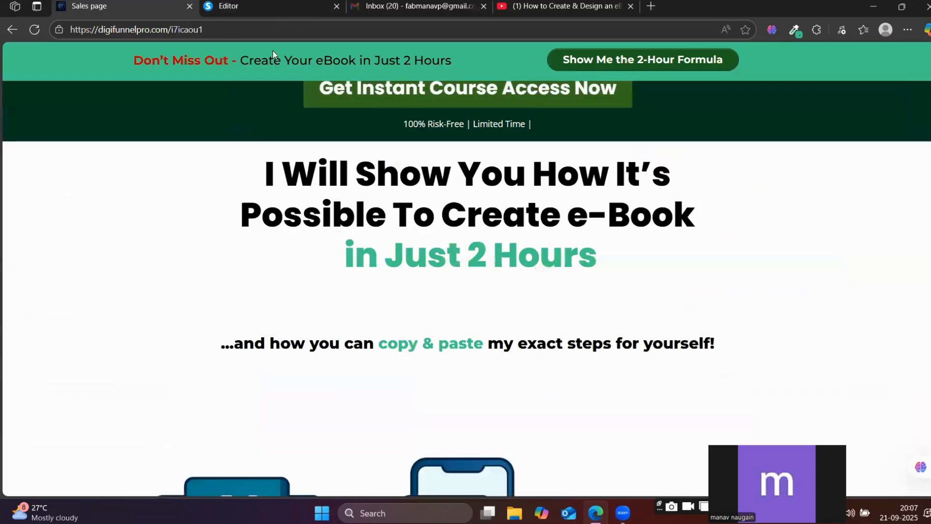
triple_click(337, 349)
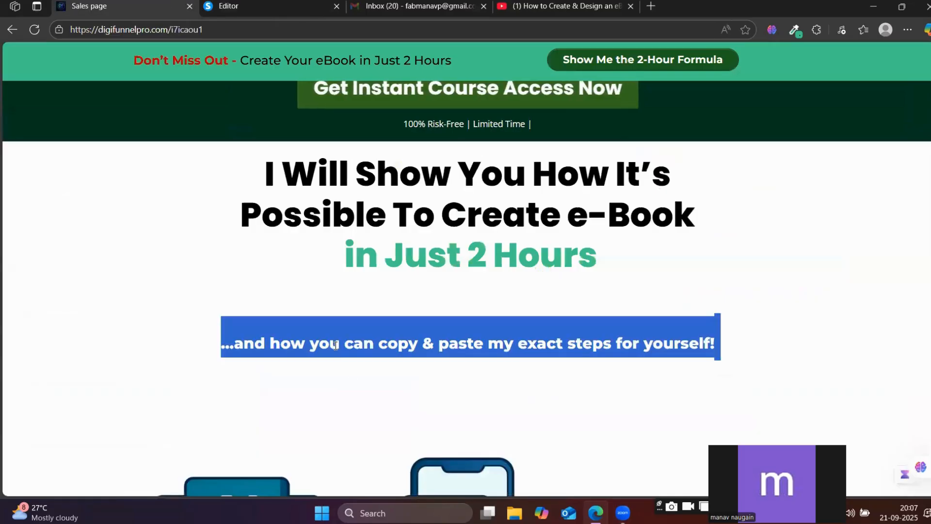
left_click(290, 4)
Add a new blank section below the "I Will Show You How" headline section.
left_click(415, 468)
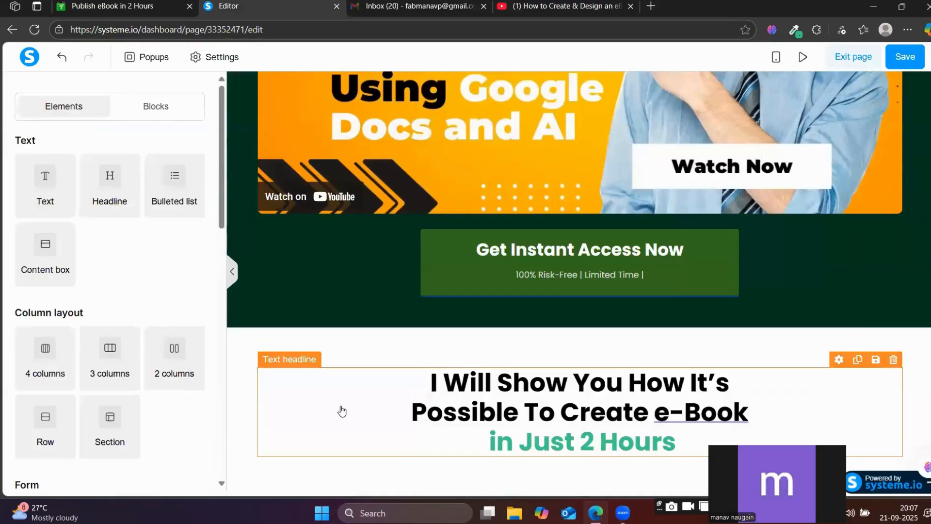
scroll(127, 370, "down", 3)
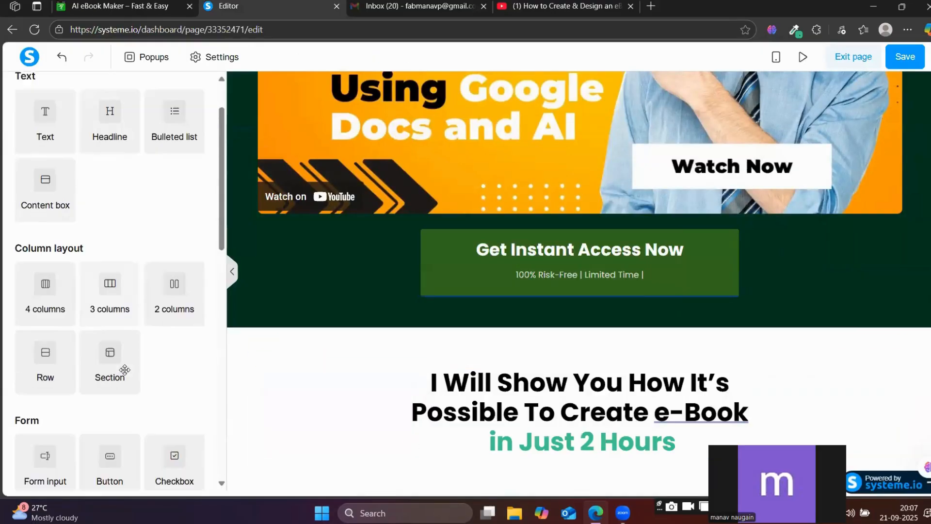
left_click_drag(108, 297, 483, 459)
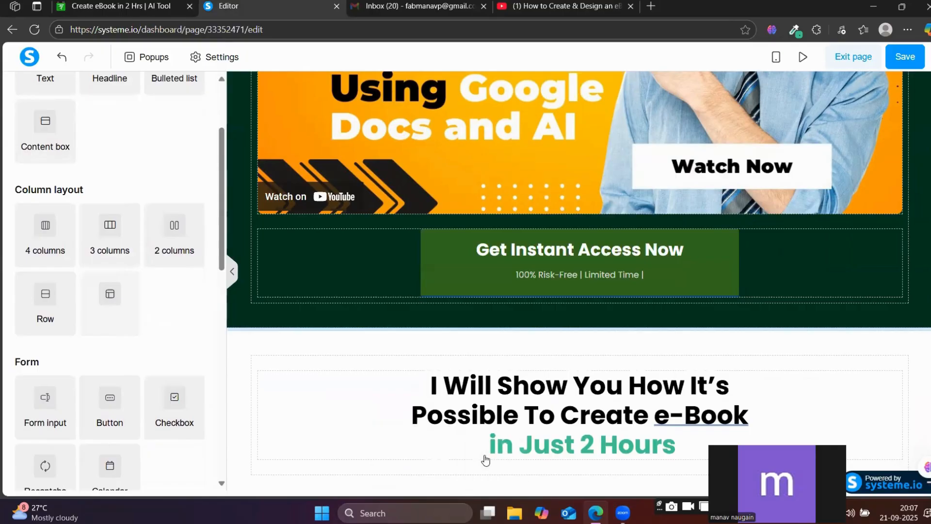
scroll(495, 444, "down", 2)
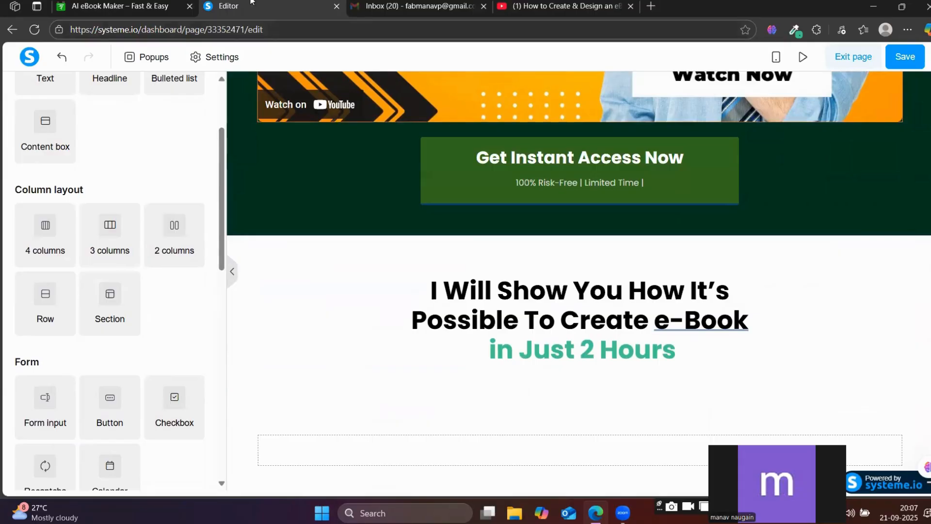
Delete the empty row from the new blank section below the "I Will Show You How" headline.
left_click(169, 4)
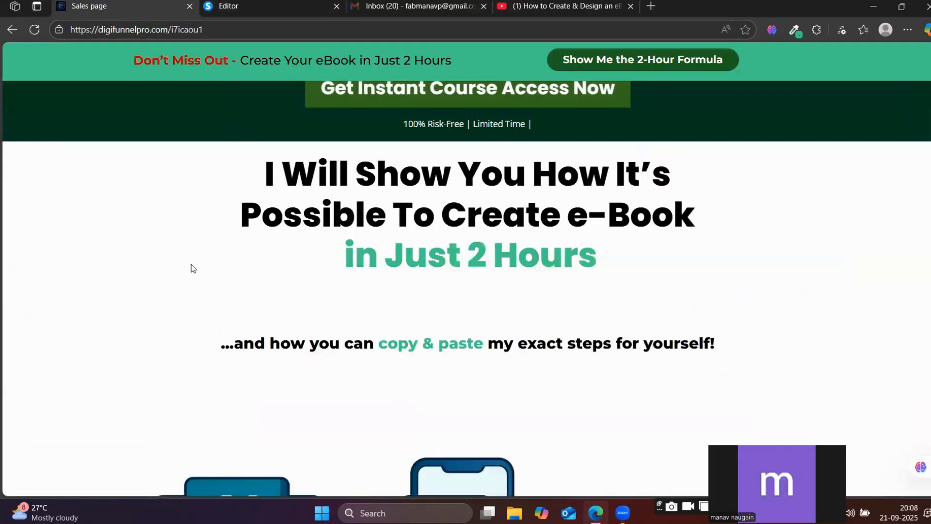
left_click(236, 4)
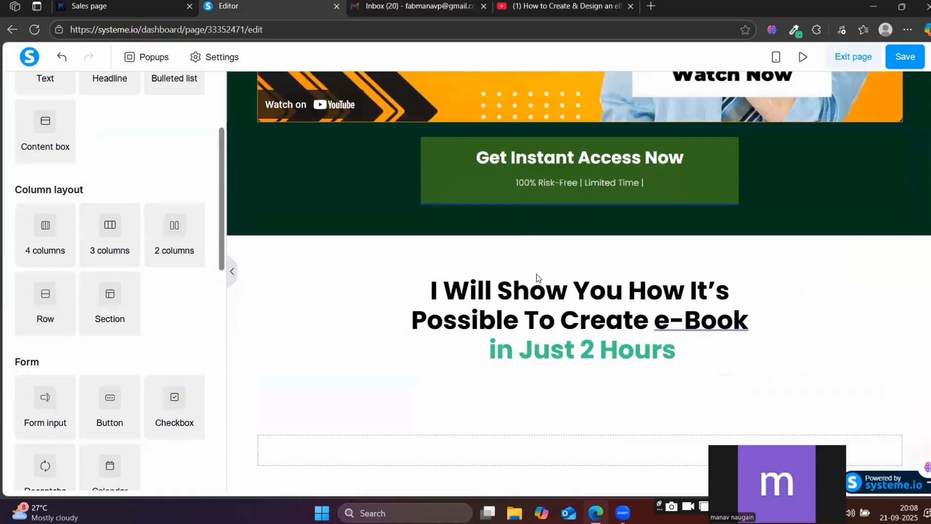
left_click(490, 445)
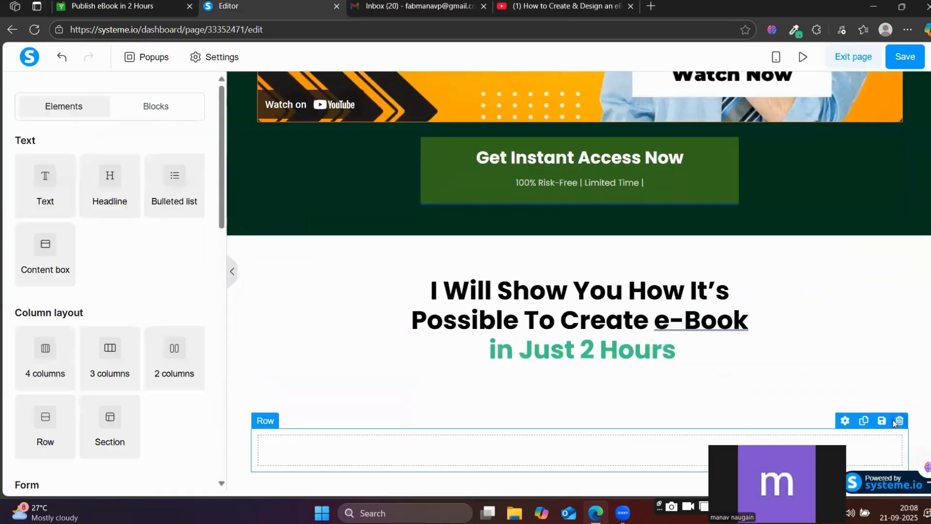
left_click(900, 421)
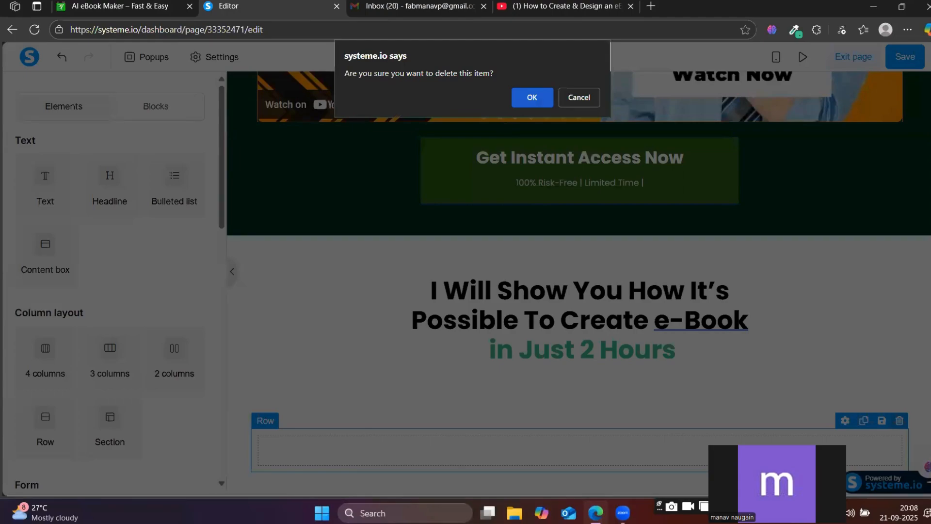
left_click(532, 97)
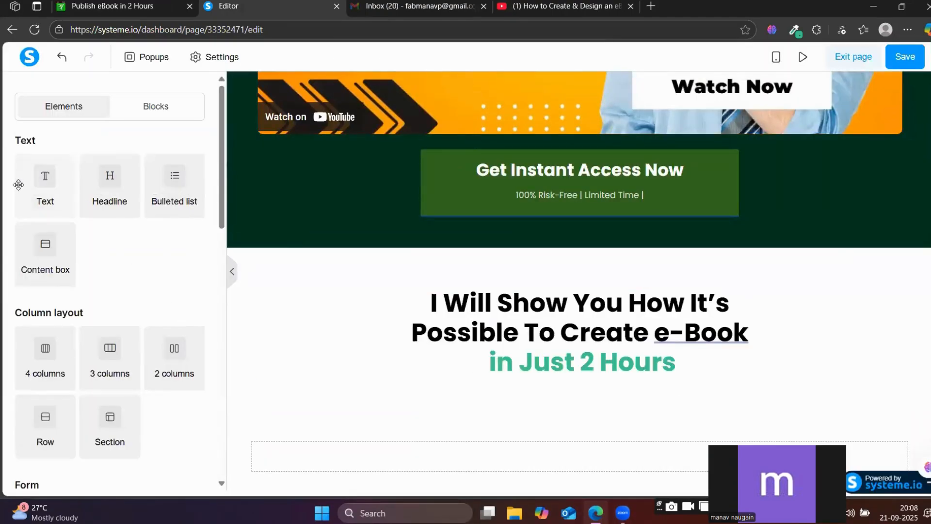
Add a text element under the headline and fill it with the copied "...and how you can copy & paste my exact steps for yourself!" subline.
left_click_drag(27, 180, 504, 379)
triple_click(511, 386)
key("ctrl+v")
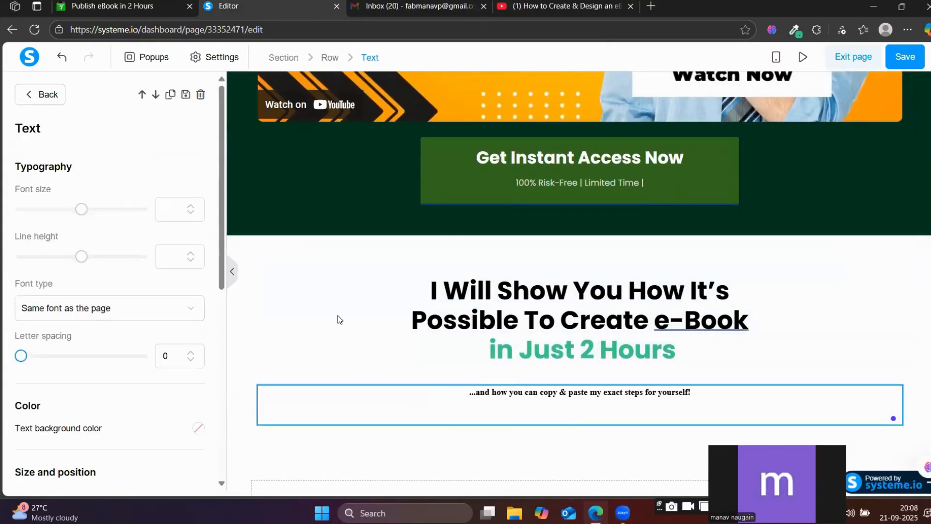
Set the subline's font size to 24 and its font to the Google font Montserrat, checking it against the reference page.
left_click_drag(81, 209, 42, 208)
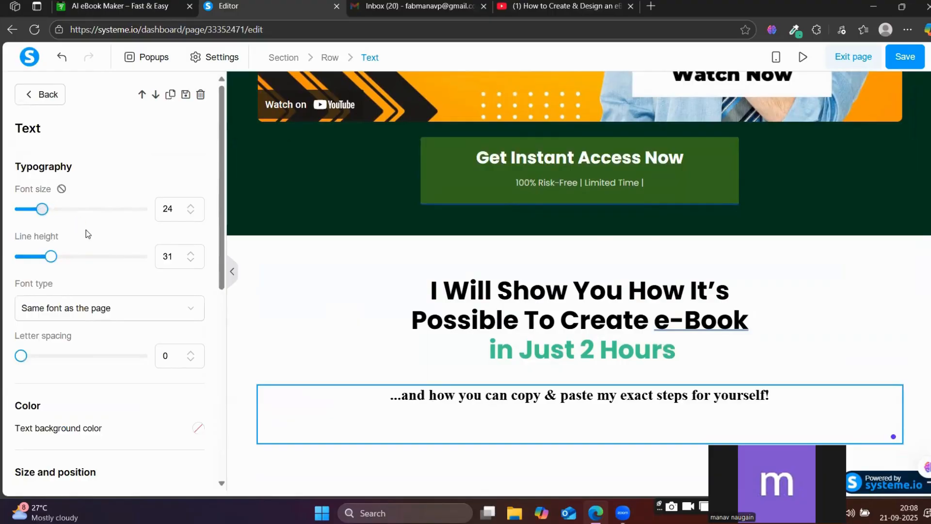
left_click(82, 314)
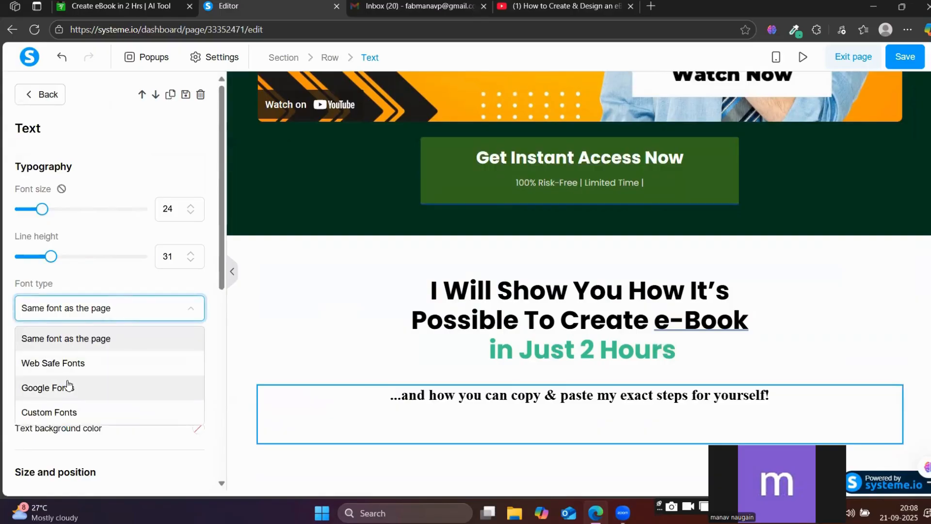
left_click(68, 387)
left_click(83, 343)
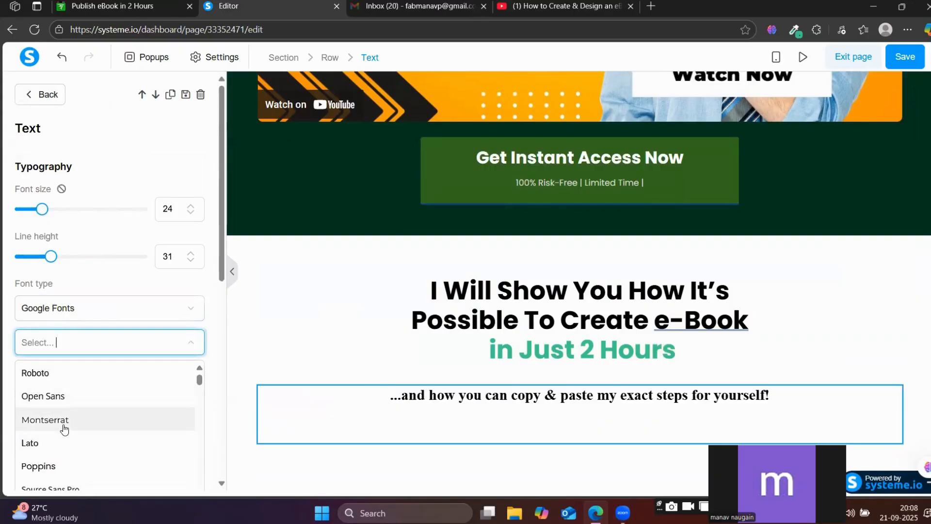
left_click(106, 418)
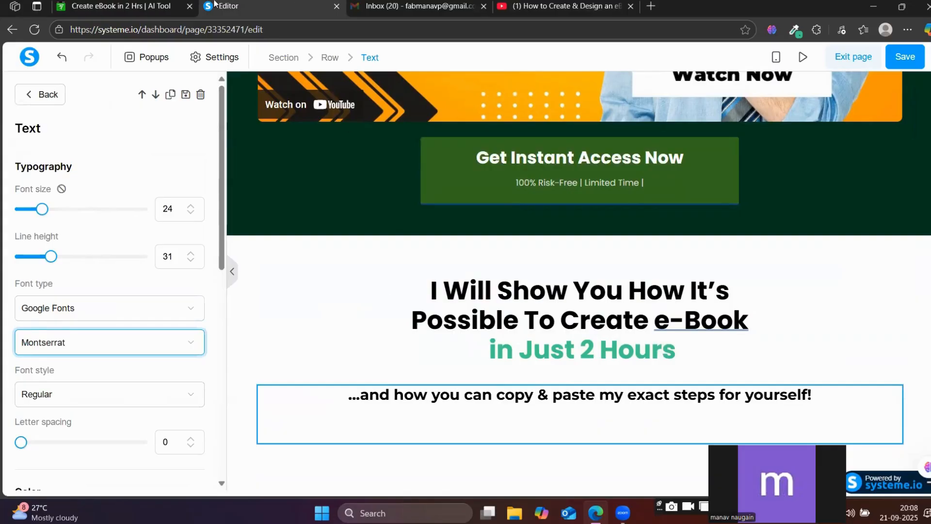
left_click(173, 3)
left_click(266, 2)
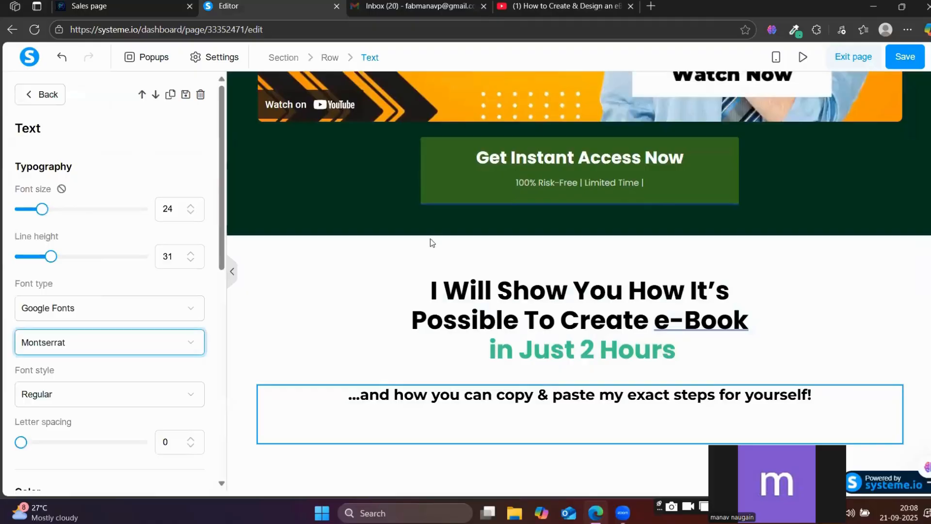
Sample the green #41C88D from the headline's "in Just 2 Hours" line with the colour picker extension.
left_click(534, 394)
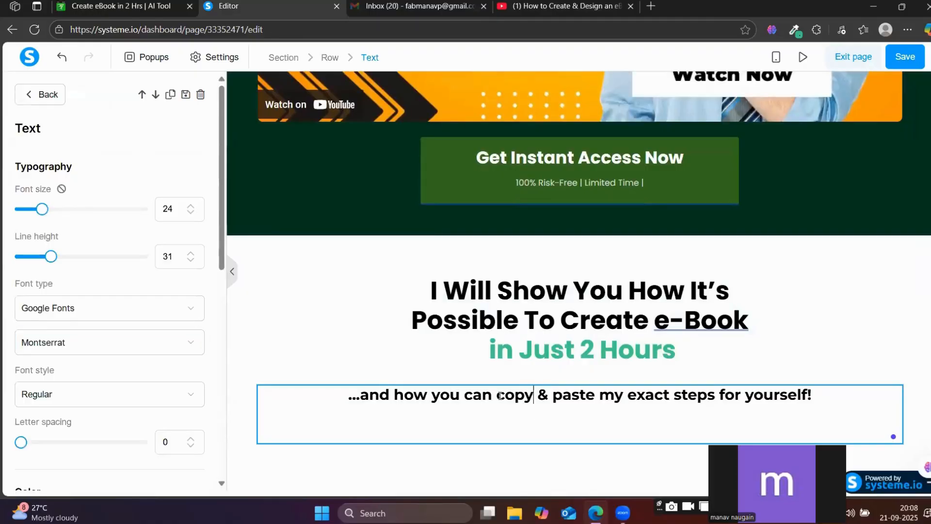
left_click_drag(499, 395, 593, 399)
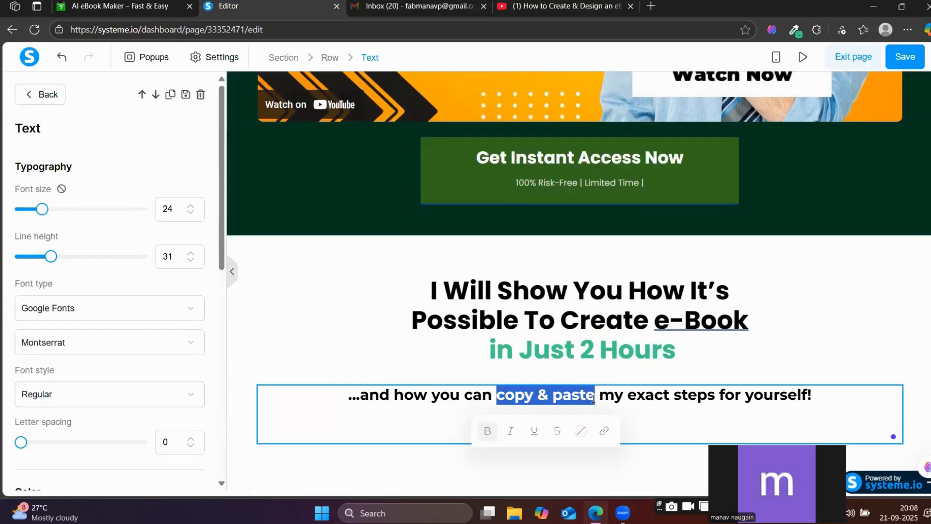
left_click(794, 29)
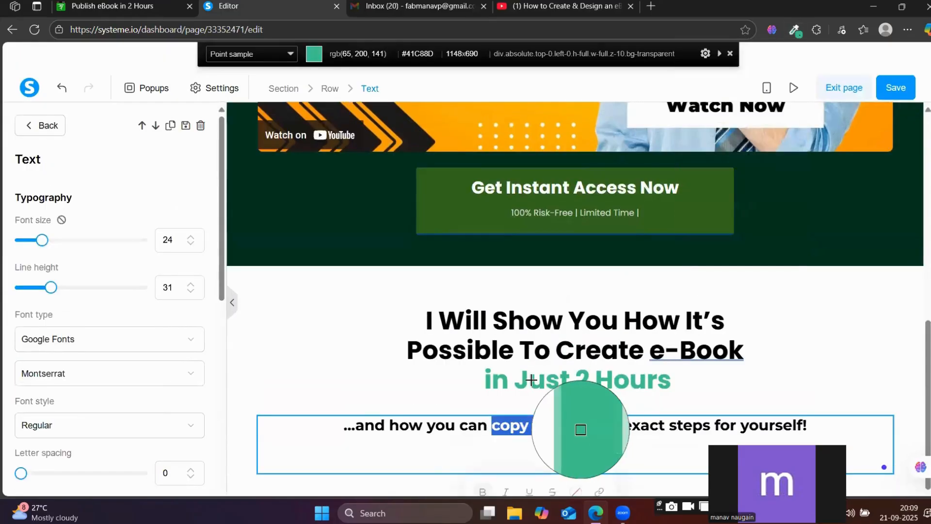
left_click(532, 379)
Apply the text colour 41c88d to the words "copy & paste" in the subline.
left_click(499, 425)
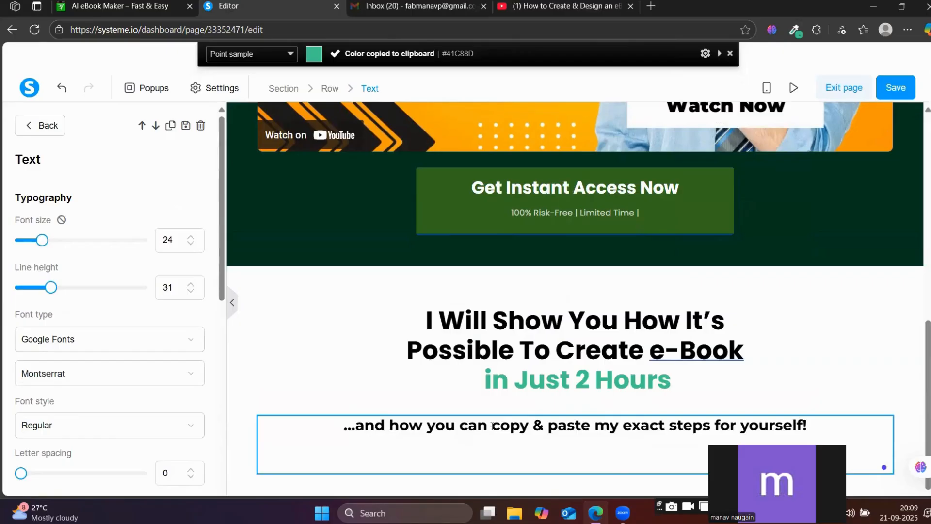
left_click_drag(496, 425, 565, 413)
left_click(524, 398)
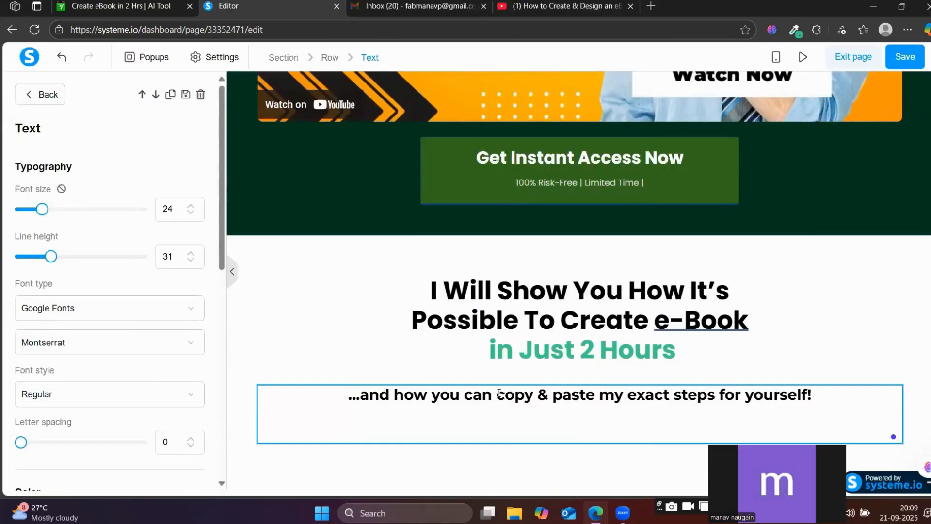
left_click_drag(497, 394, 595, 395)
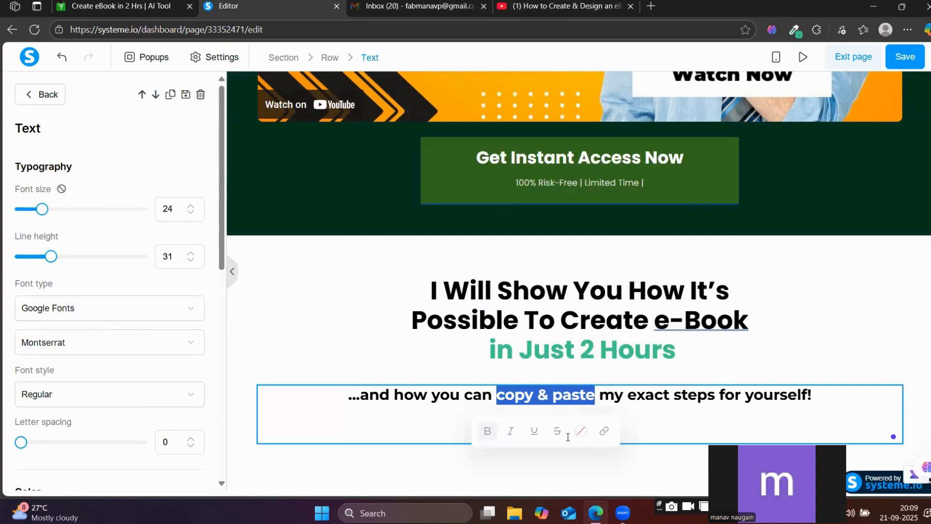
left_click(581, 431)
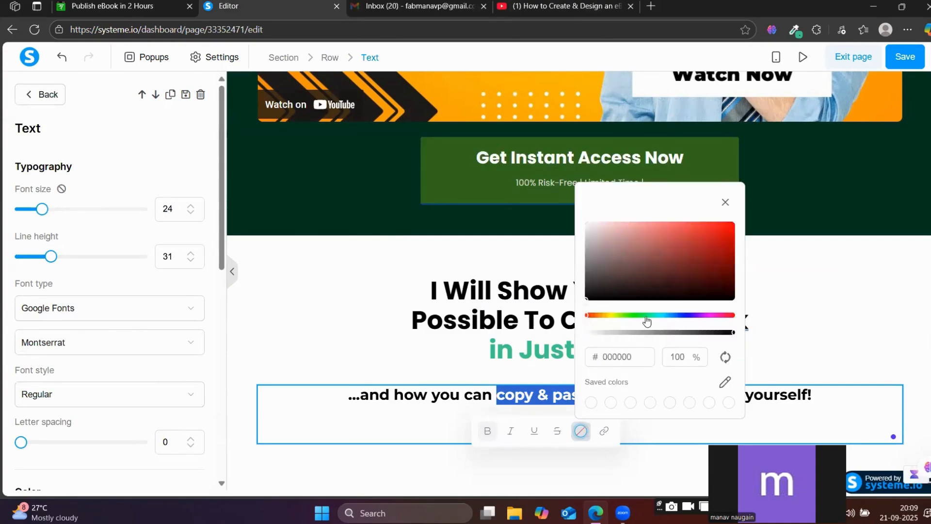
double_click(607, 354)
key("ctrl+v")
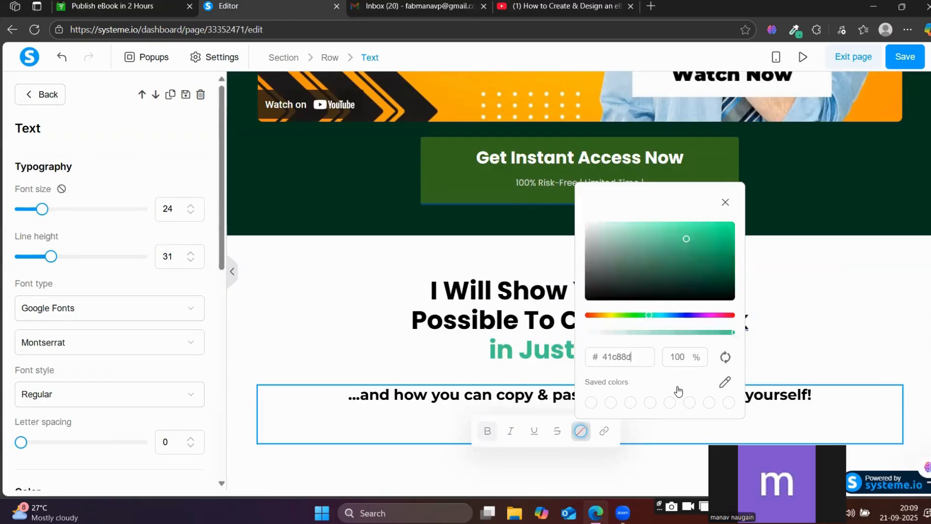
left_click(831, 361)
Check the three-step graphic on the reference page, and add a new blank section below the subline in the editor.
scroll(606, 354, "down", 1)
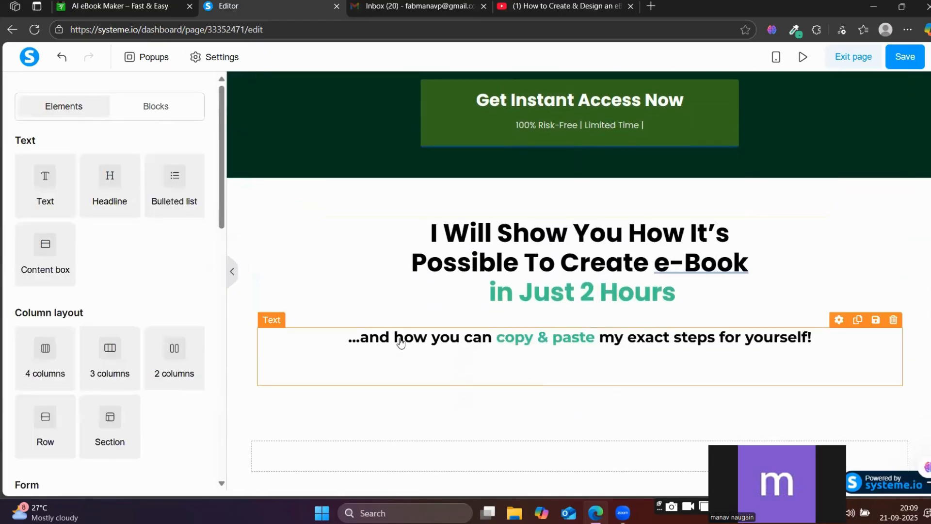
left_click(161, 7)
scroll(335, 262, "down", 5)
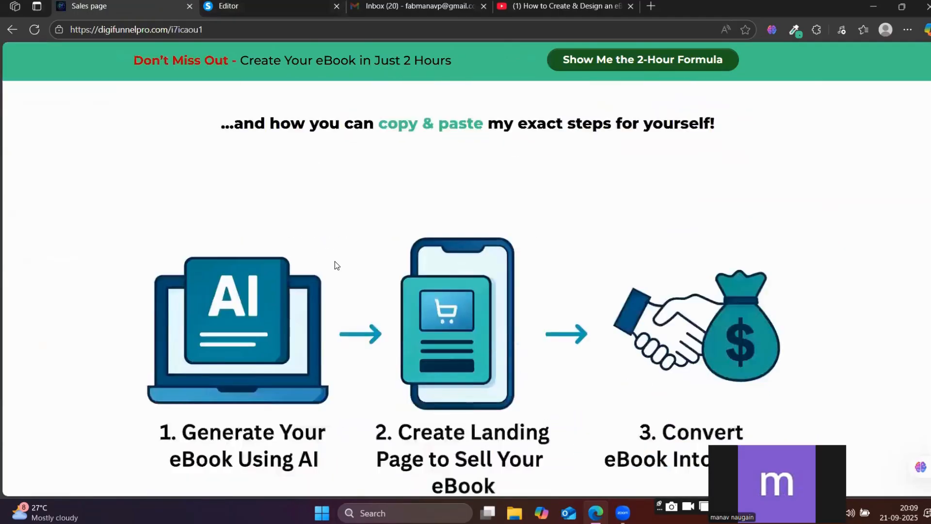
scroll(449, 272, "up", 1)
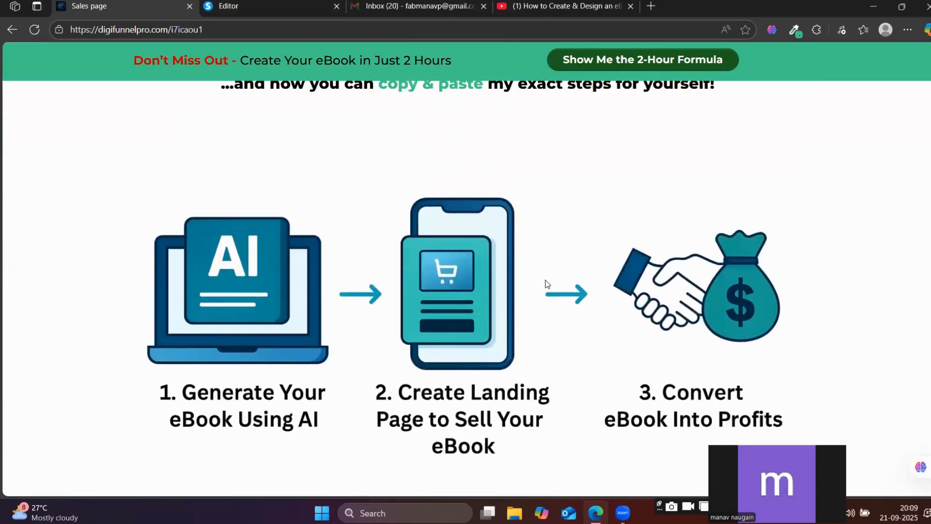
scroll(351, 98, "up", 1)
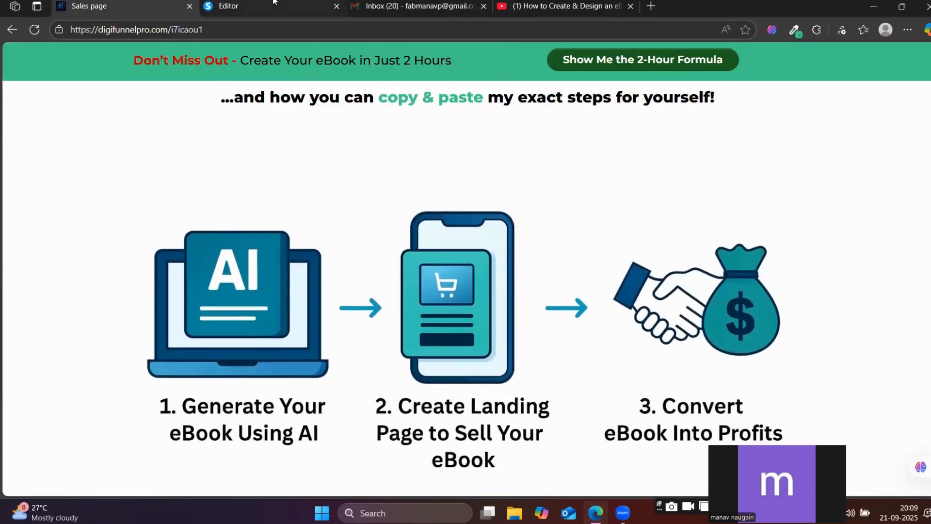
key("ctrl+Tab")
scroll(120, 268, "down", 5)
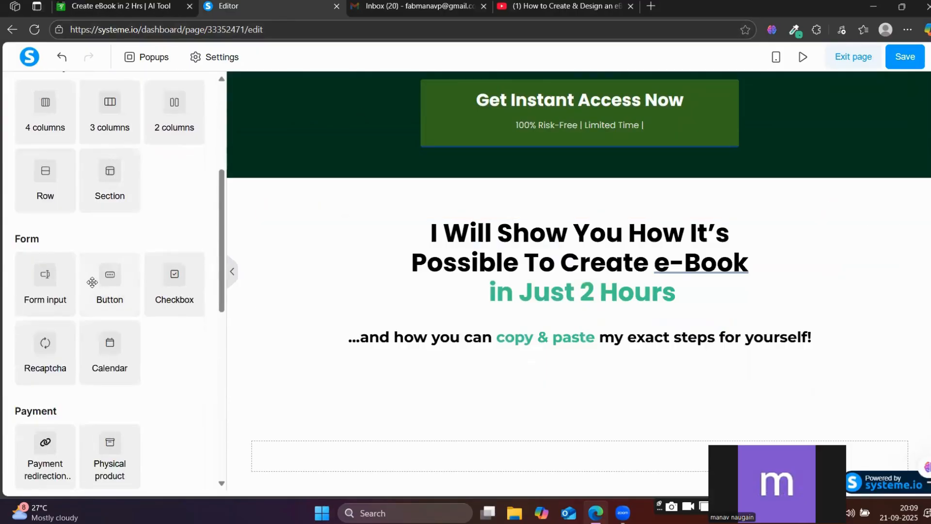
scroll(126, 281, "up", 3)
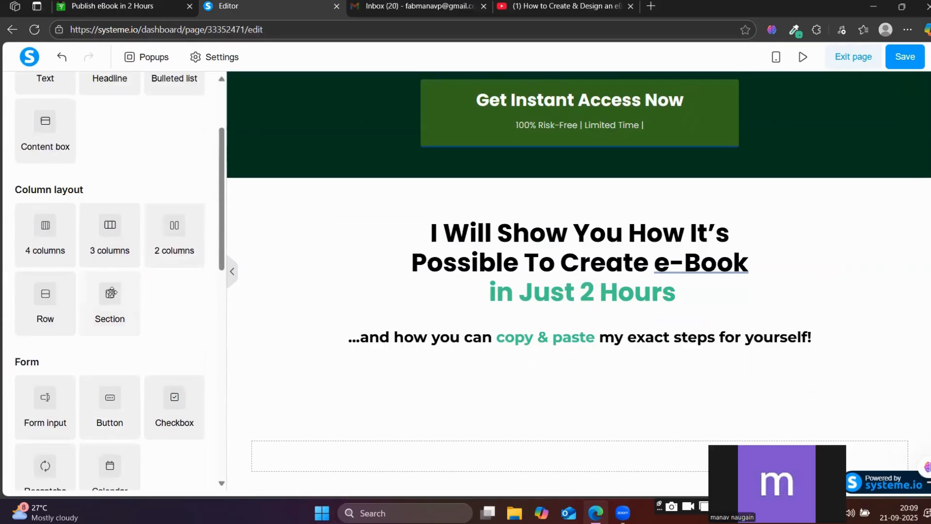
left_click_drag(111, 298, 480, 374)
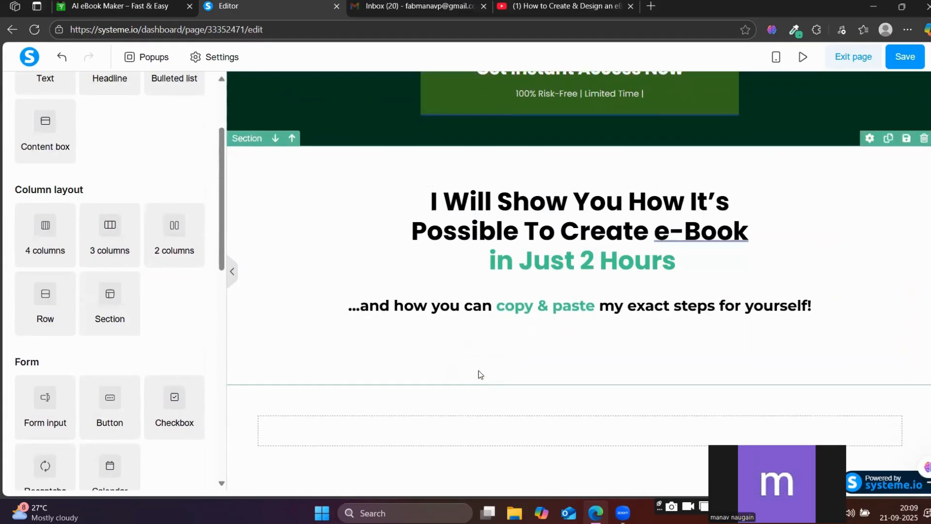
Place an image element in the empty row of the new section below the subline.
scroll(524, 359, "down", 2)
left_click(524, 360)
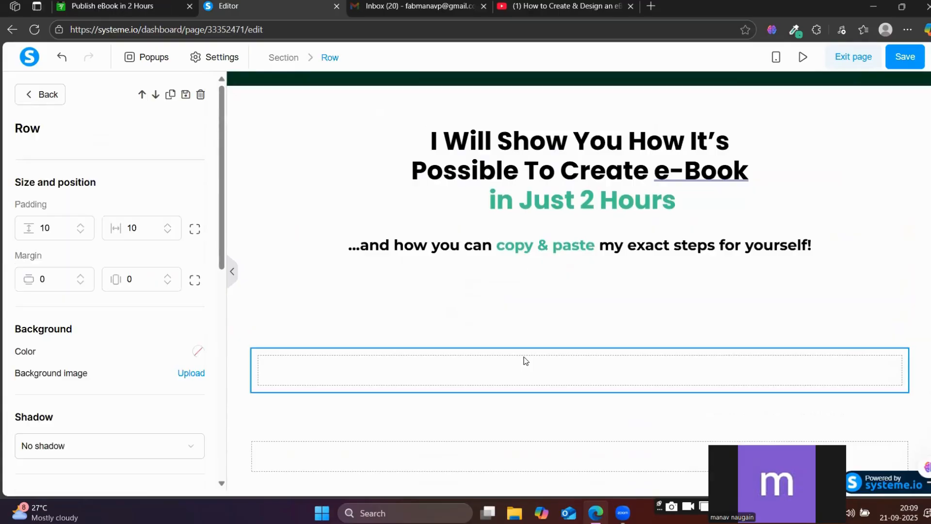
left_click(39, 94)
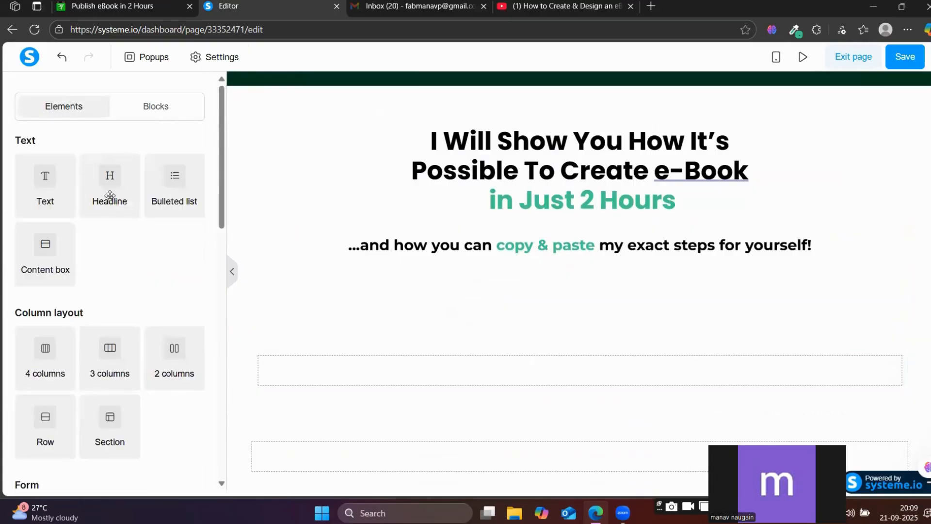
scroll(110, 247, "down", 5)
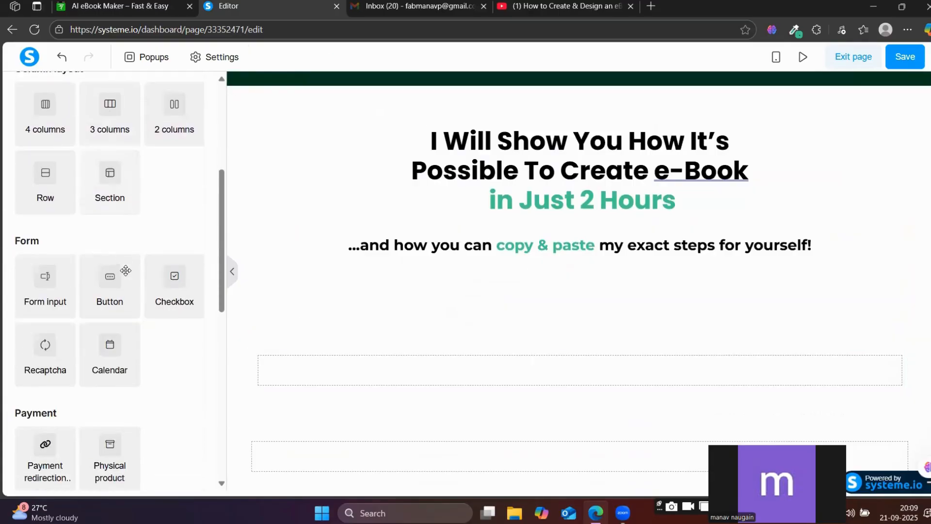
scroll(110, 274, "down", 5)
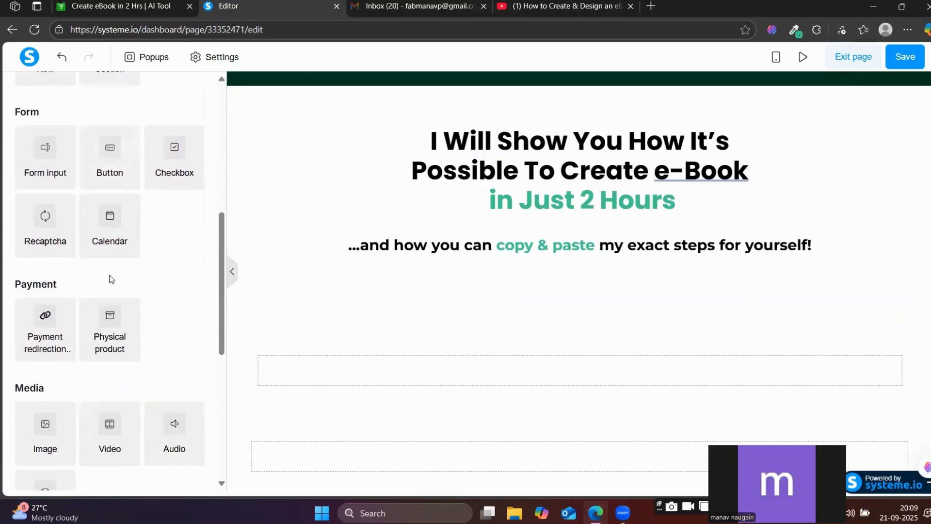
left_click_drag(59, 320, 491, 381)
scroll(604, 283, "down", 3)
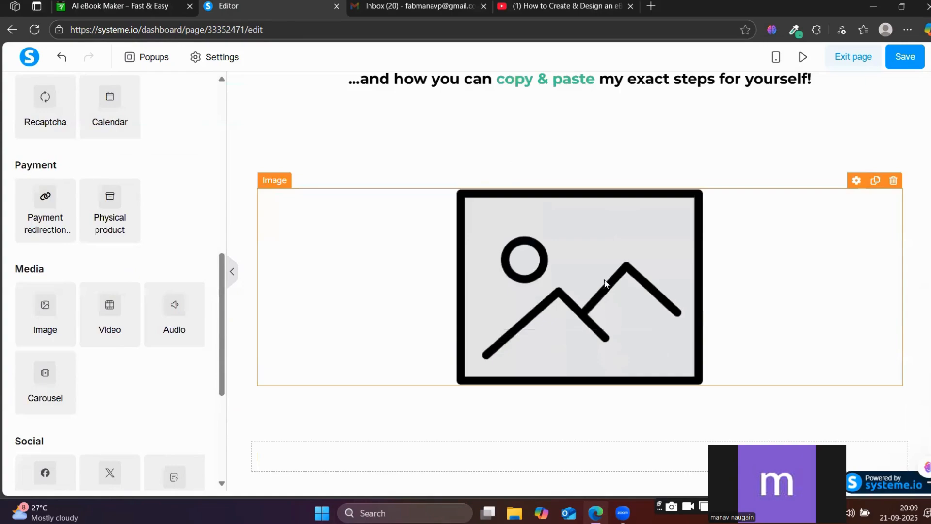
left_click(592, 247)
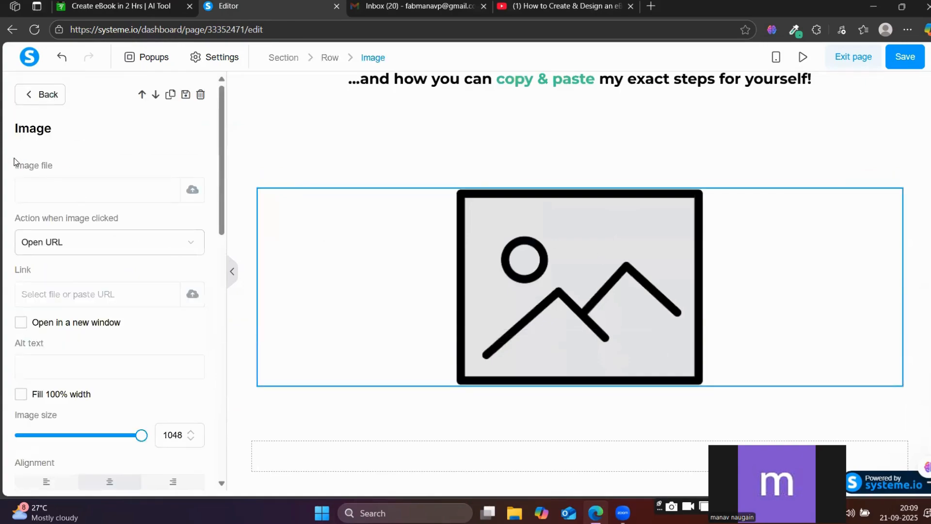
left_click(193, 189)
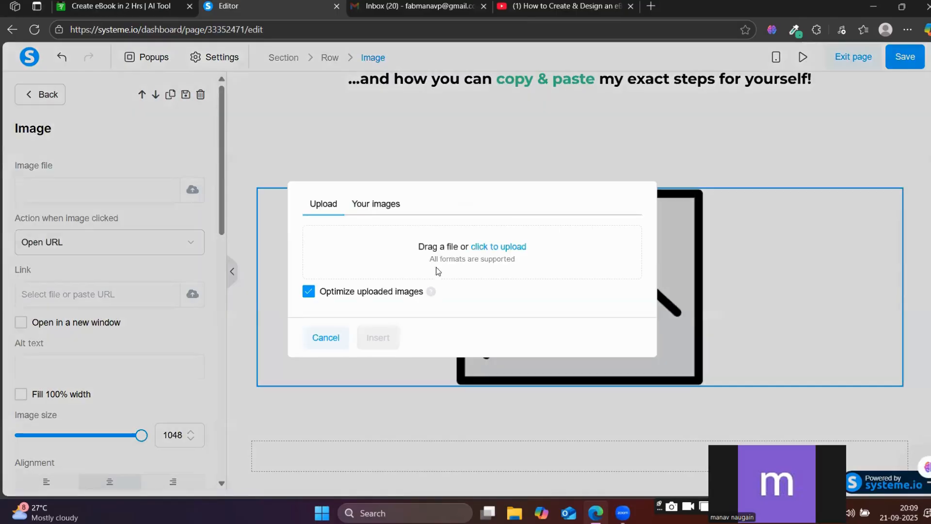
left_click(496, 246)
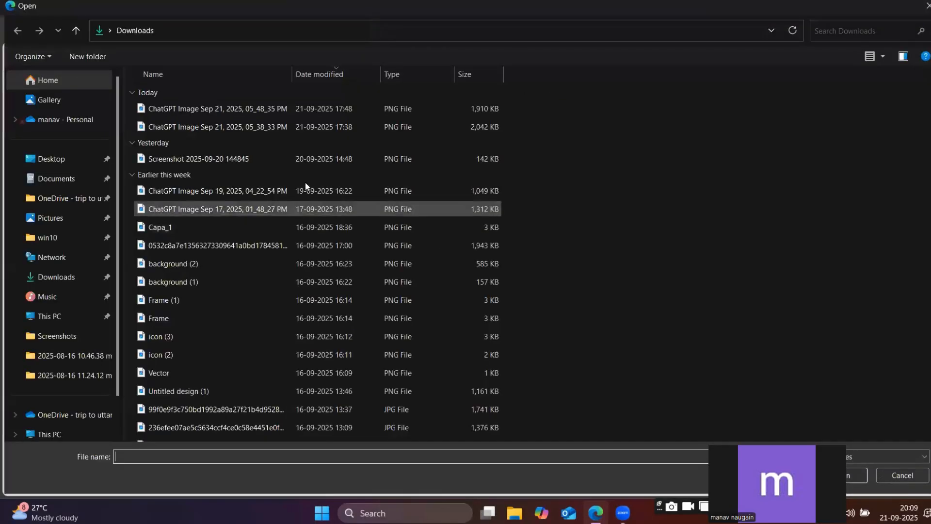
left_click(45, 159)
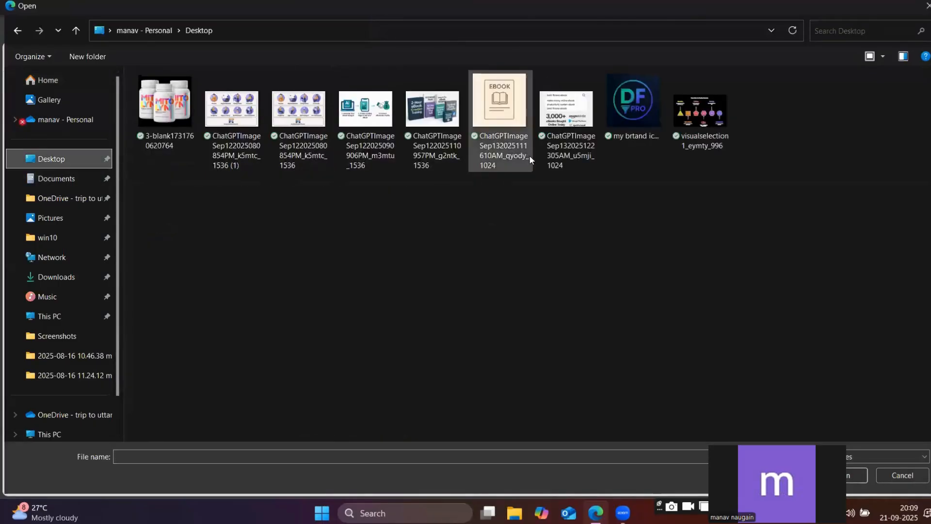
left_click(382, 142)
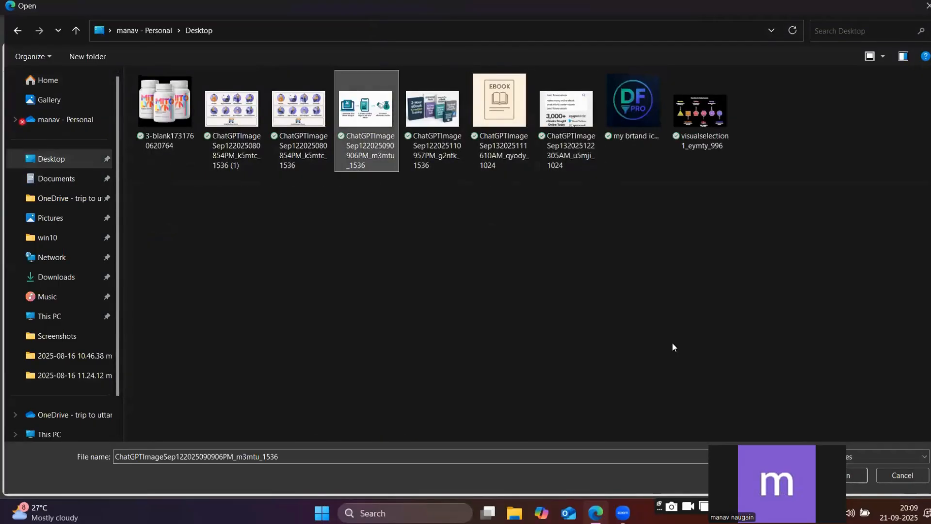
left_click(854, 478)
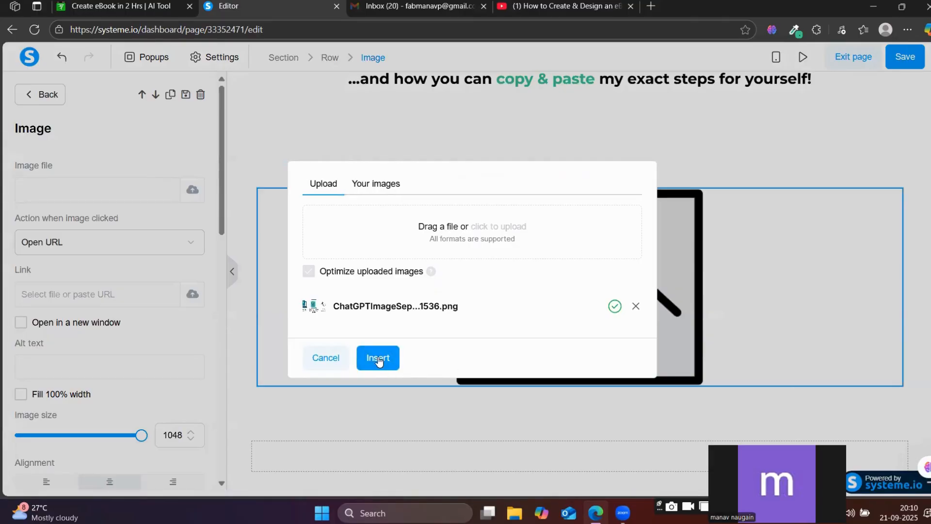
left_click(378, 359)
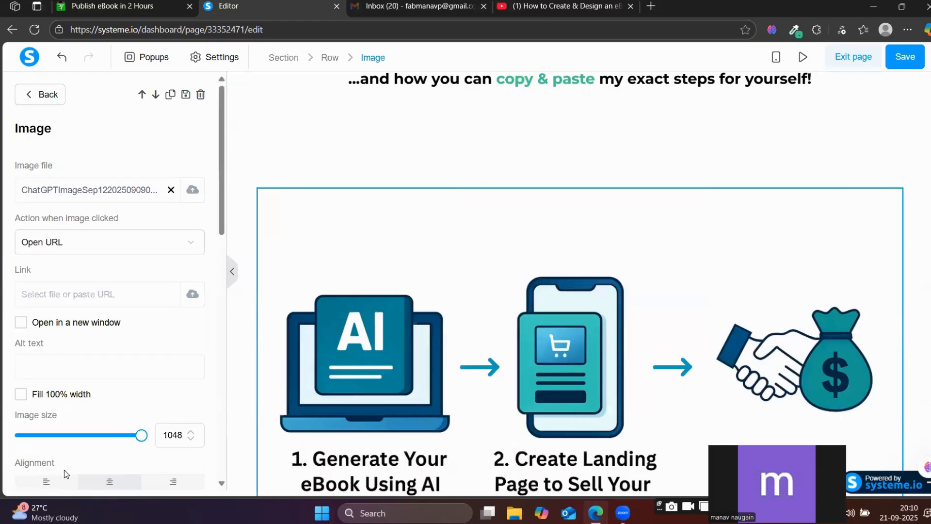
left_click_drag(139, 435, 93, 446)
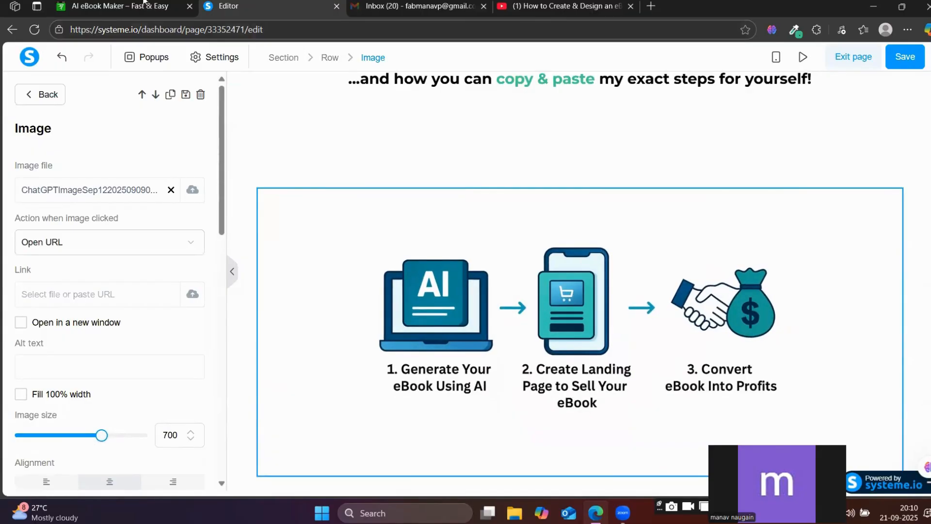
Examine the text content below the three-step graphic on the reference page, from the "If you're a working professional" headline to "The Truth No One Told You".
left_click(125, 6)
scroll(443, 264, "down", 7)
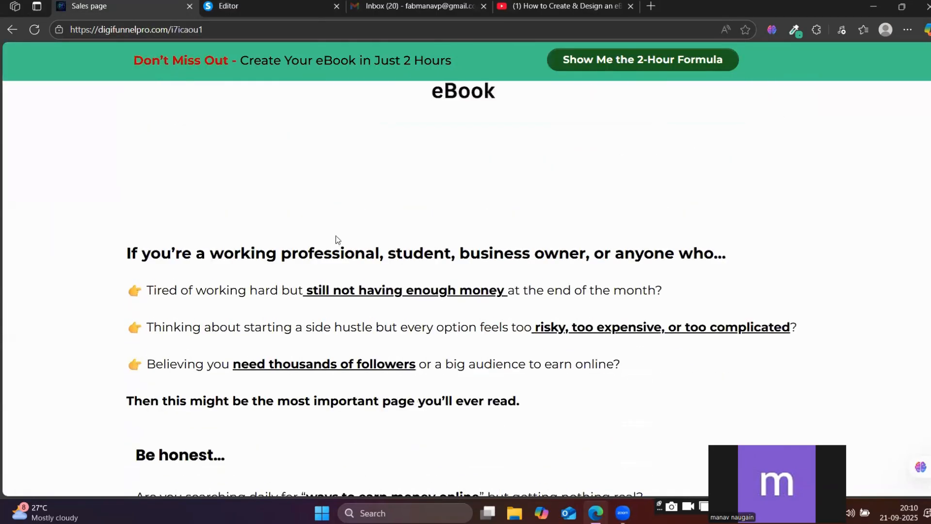
left_click_drag(122, 258, 738, 245)
left_click(269, 3)
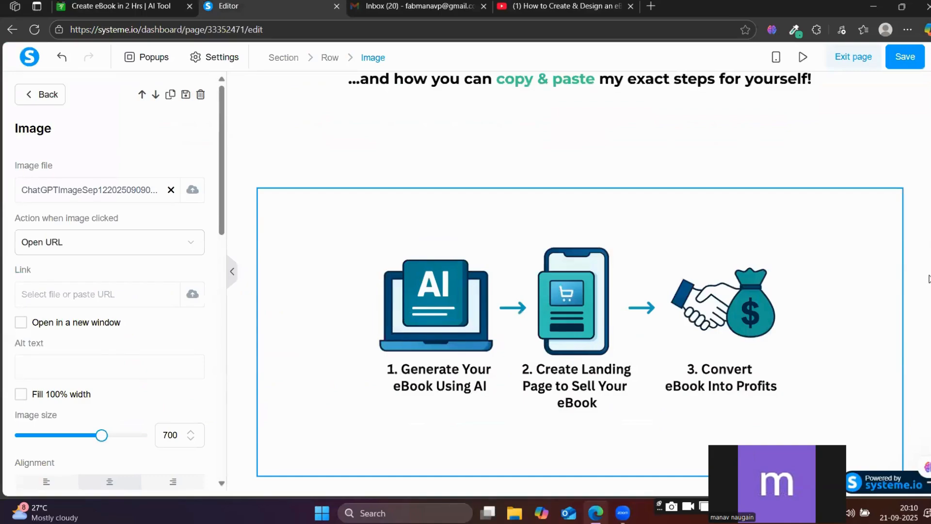
left_click(923, 335)
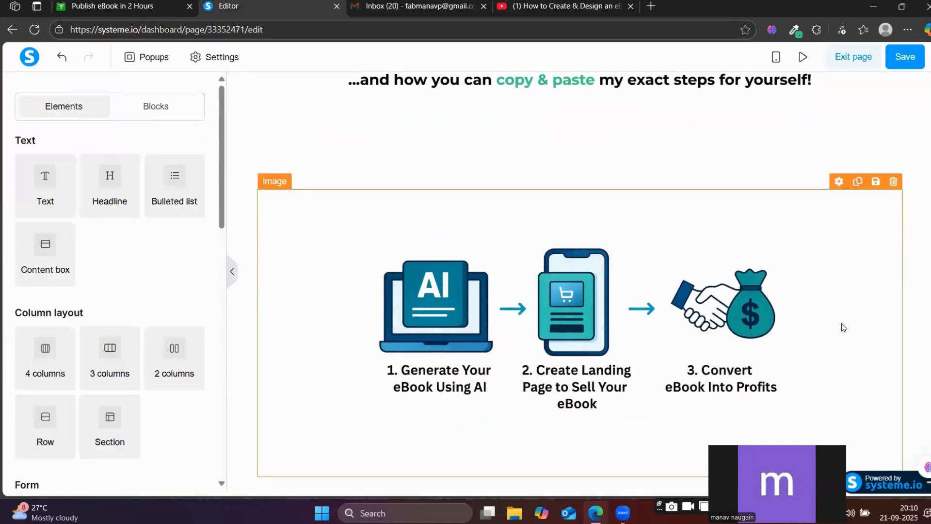
scroll(842, 323, "up", 10)
scroll(817, 311, "up", 6)
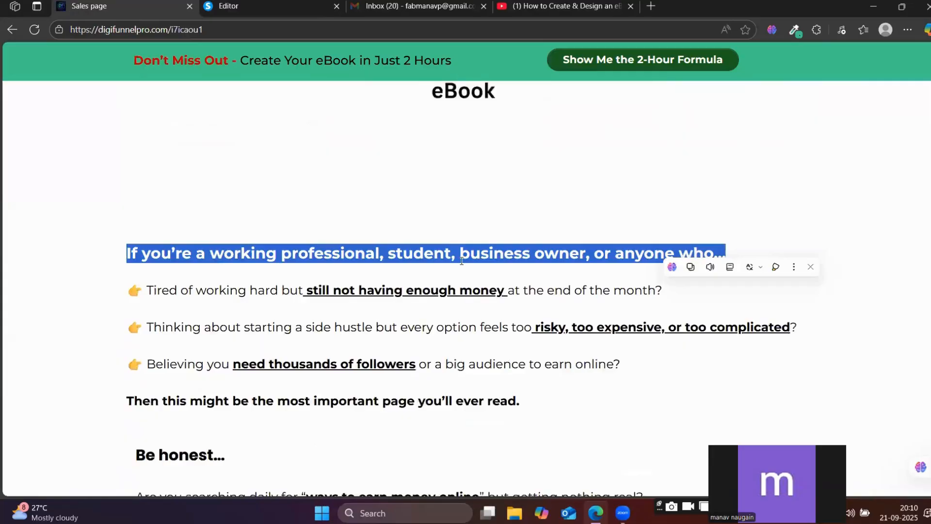
scroll(461, 260, "down", 12)
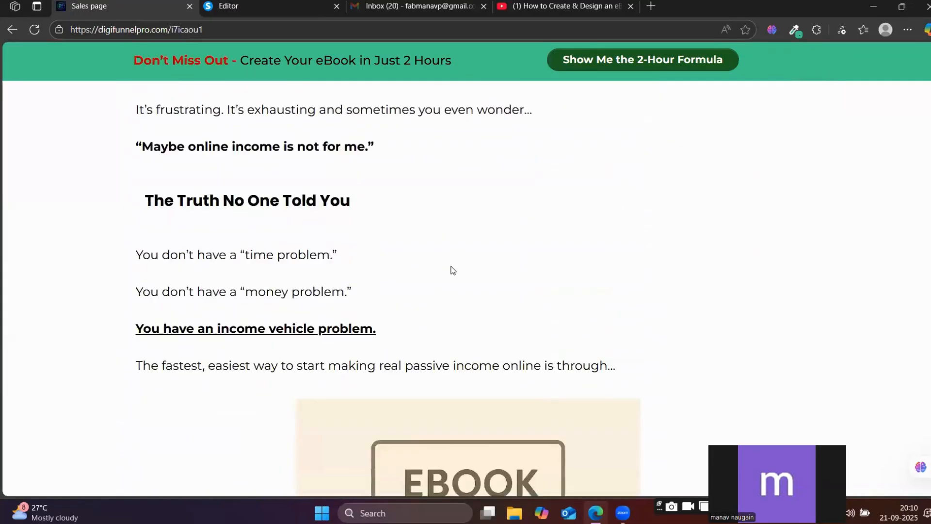
scroll(285, 257, "up", 15)
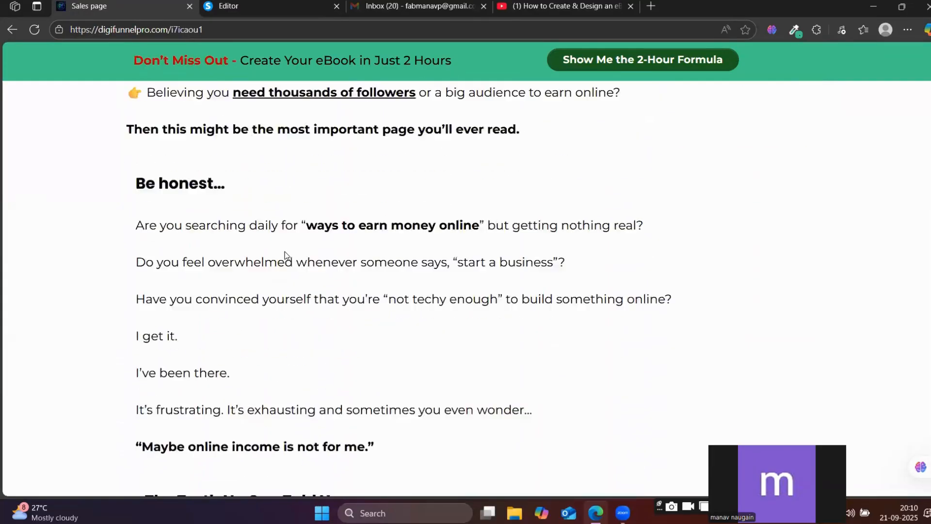
scroll(291, 242, "down", 8)
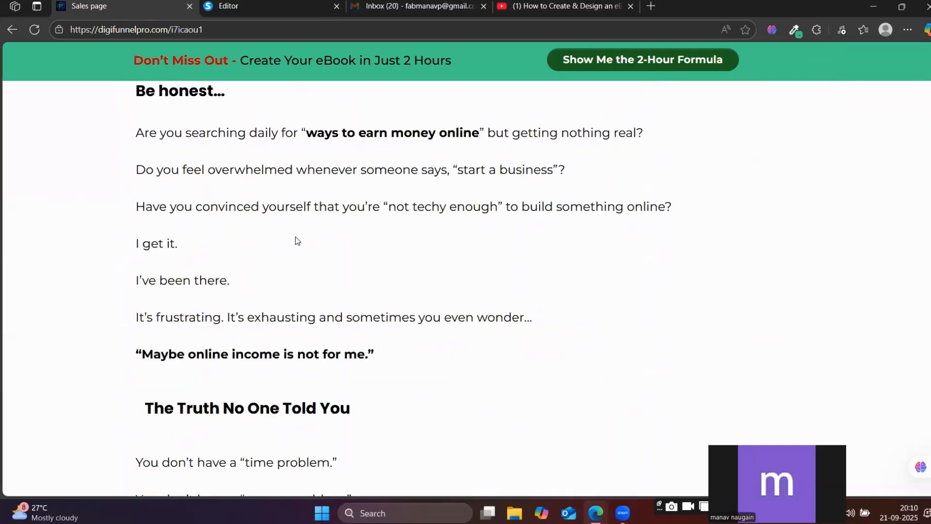
scroll(295, 238, "up", 6)
left_click(267, 4)
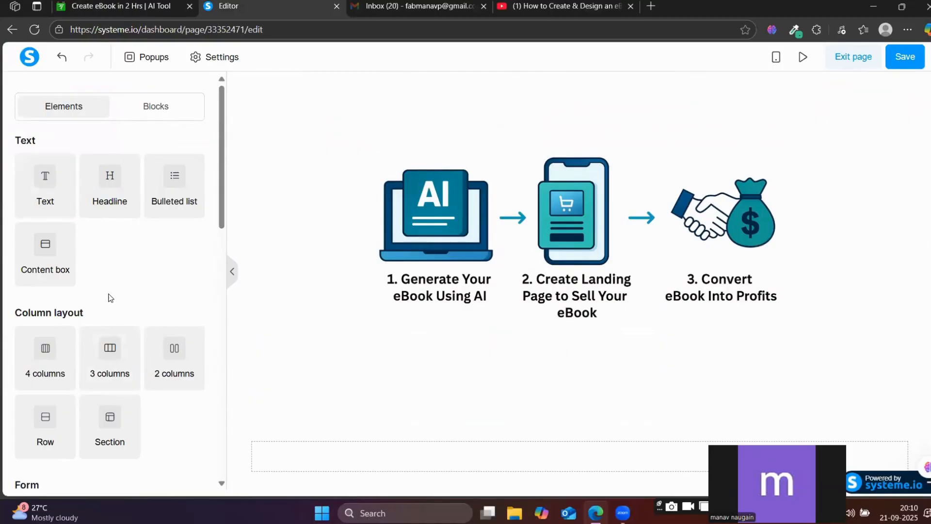
scroll(109, 296, "down", 4)
left_click_drag(102, 241, 488, 371)
scroll(488, 371, "down", 2)
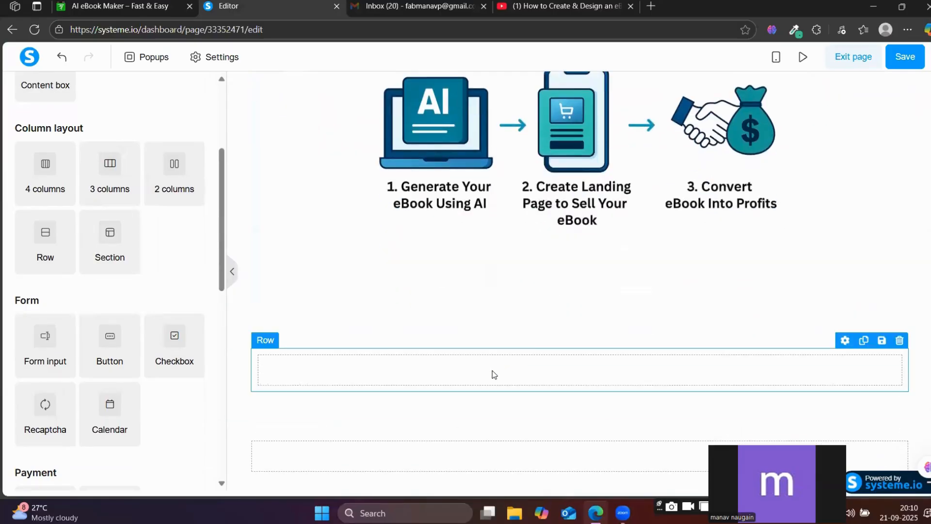
left_click(429, 426)
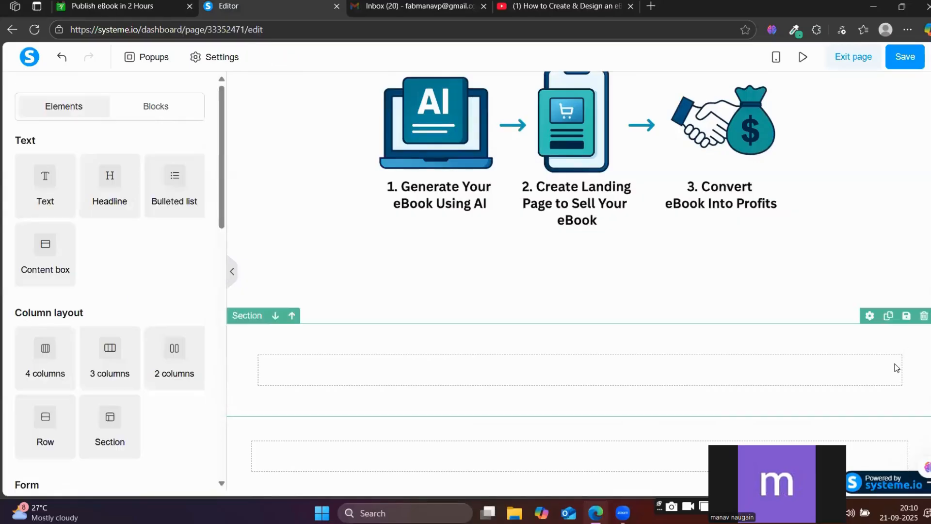
left_click(900, 339)
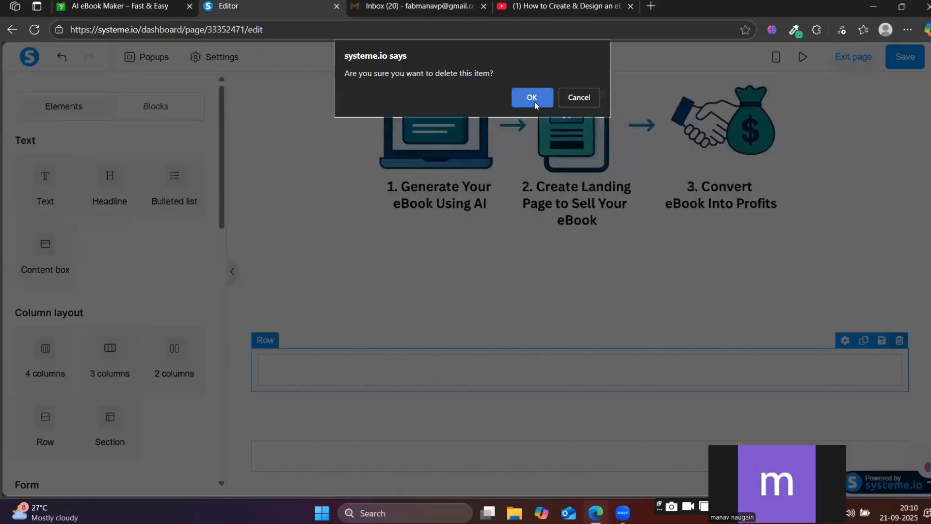
left_click(534, 101)
left_click(582, 353)
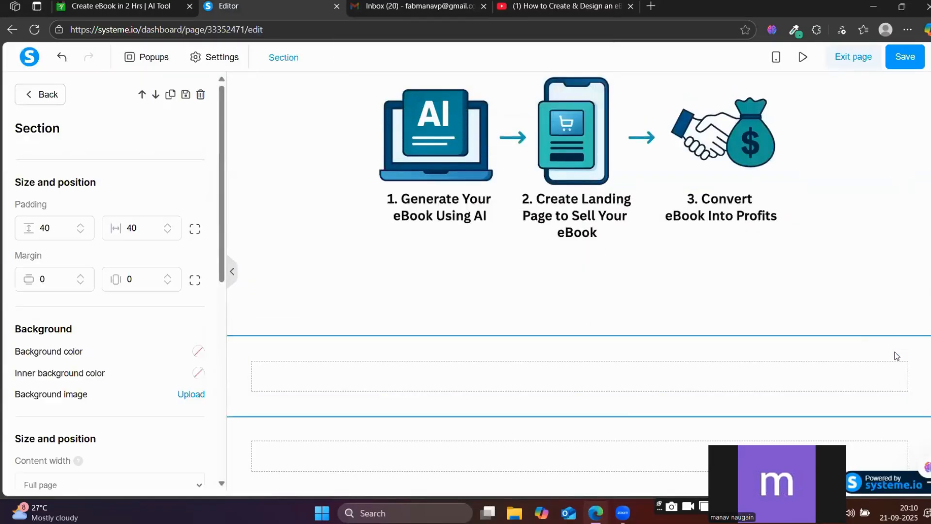
left_click(896, 355)
left_click(922, 328)
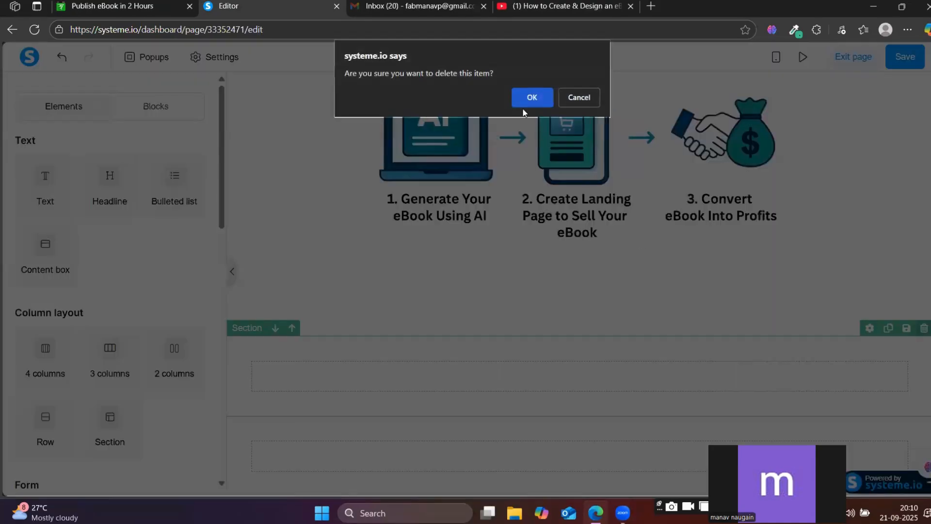
left_click(532, 95)
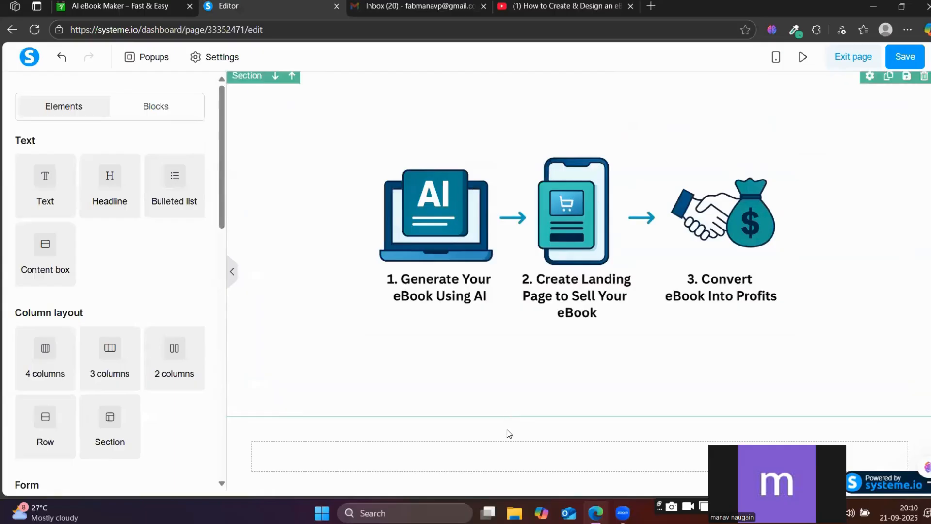
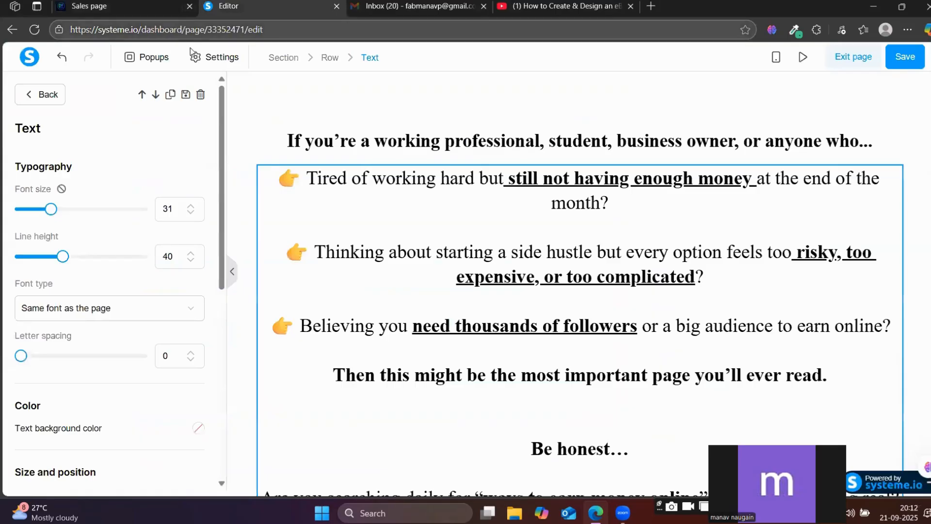
Set the font size of the text block below the "If you're a working professional" headline to 25 and compare it with the reference page.
left_click_drag(52, 201, 43, 211)
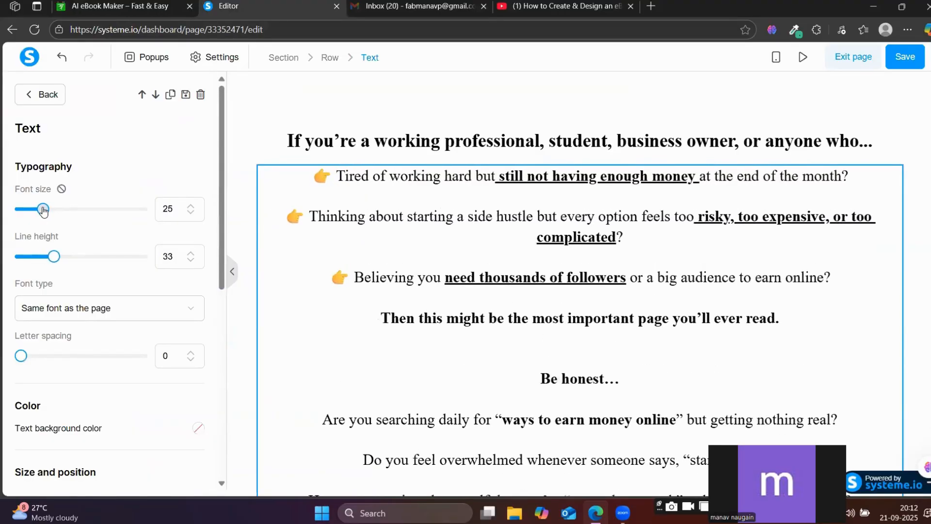
scroll(521, 274, "down", 5)
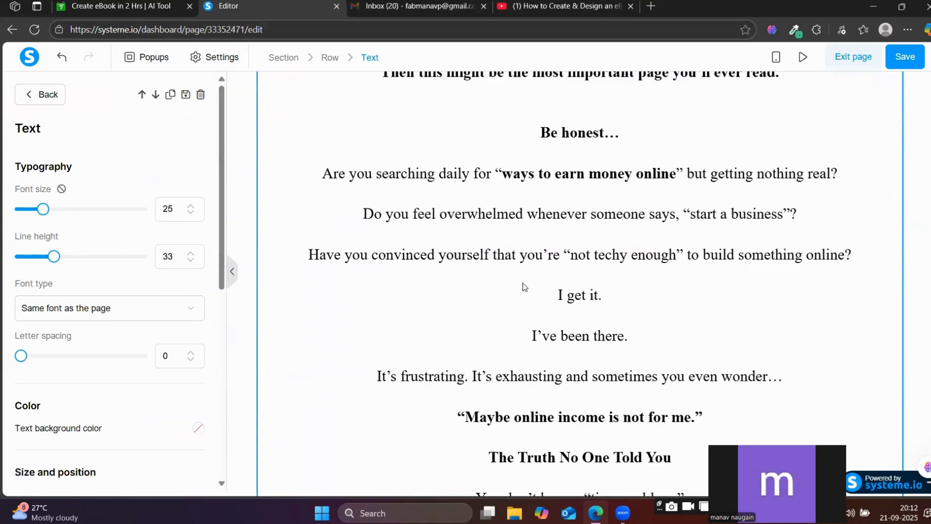
left_click(145, 5)
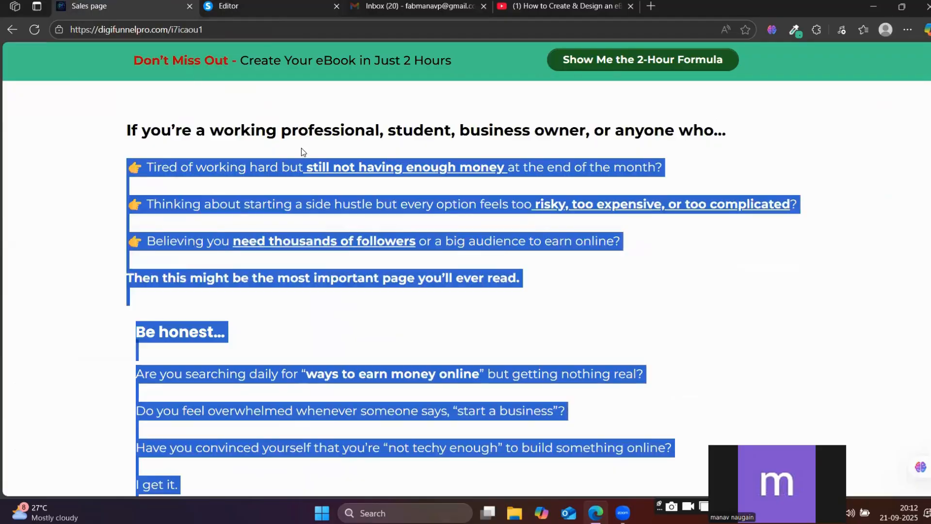
left_click(271, 4)
scroll(547, 316, "down", 4)
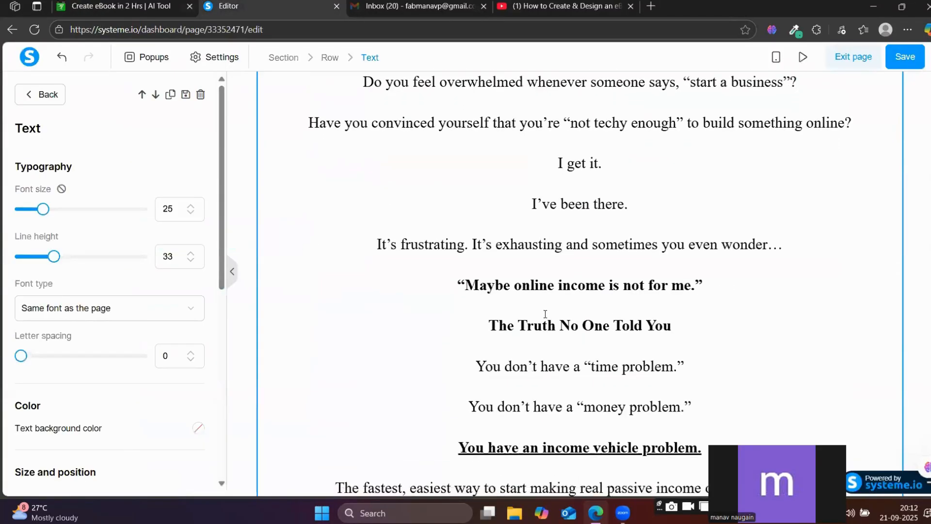
scroll(741, 328, "up", 12)
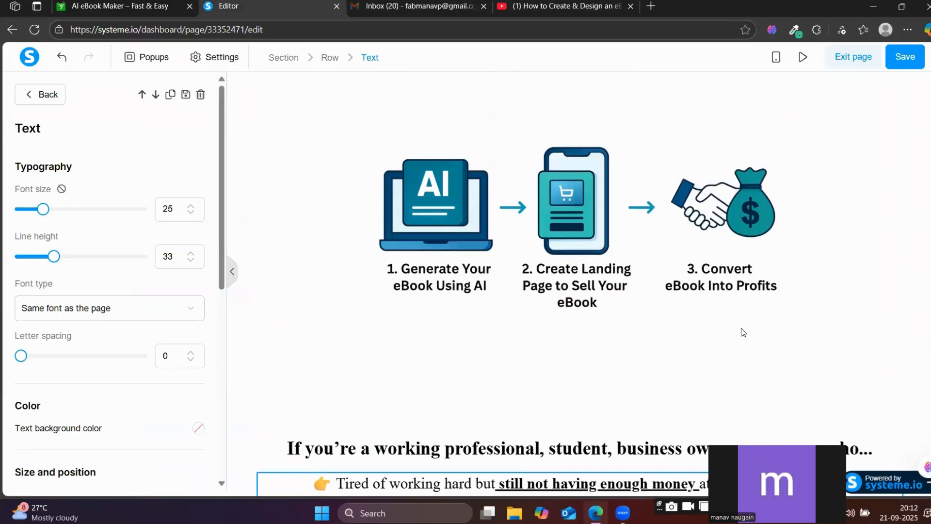
Enlarge the three-step graphic by setting its image size to 759.
left_click(356, 396)
left_click(356, 401)
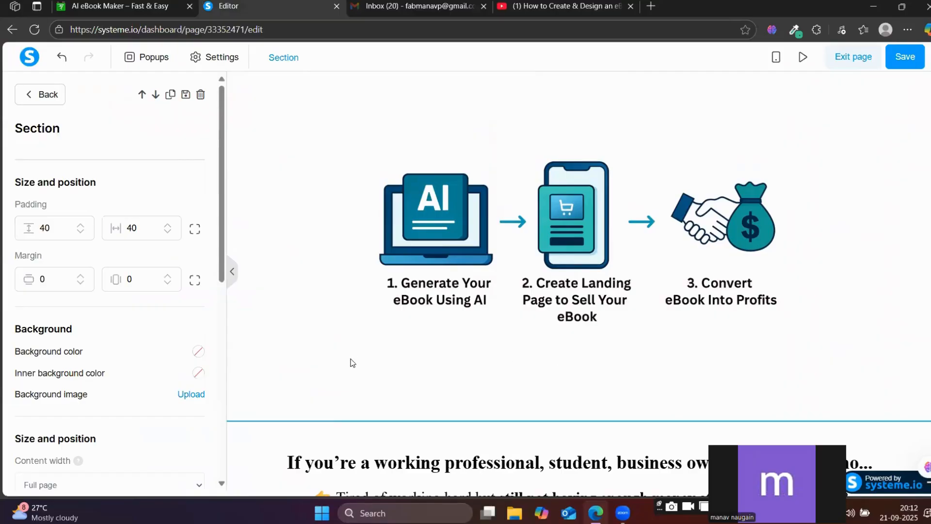
left_click(365, 332)
left_click(384, 362)
left_click(399, 414)
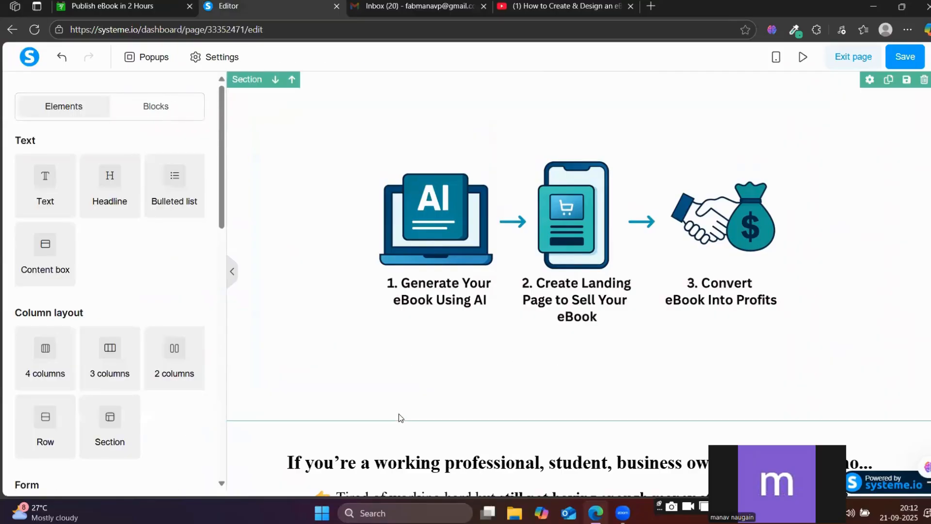
left_click(405, 366)
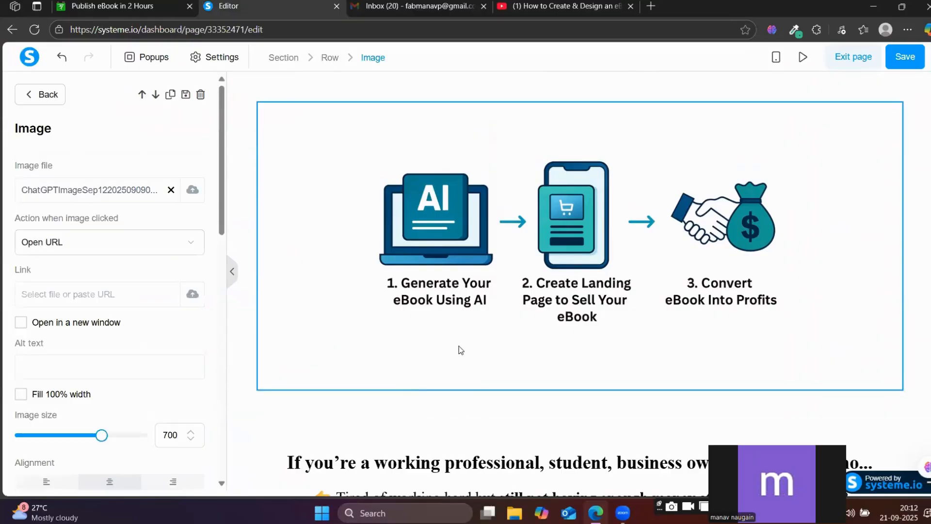
left_click(386, 402)
left_click(342, 384)
mouse_move(103, 437)
left_mouse_down()
mouse_move(125, 439)
mouse_move(108, 436)
left_mouse_up()
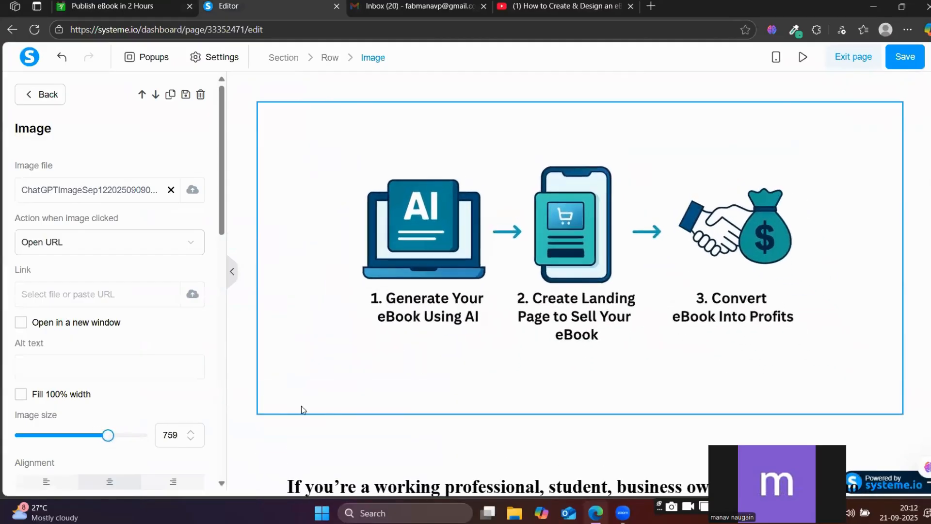
left_click(410, 440)
Set the vertical margin of the three-step graphic's section to 3 and its vertical padding to 0.
scroll(409, 439, "down", 3)
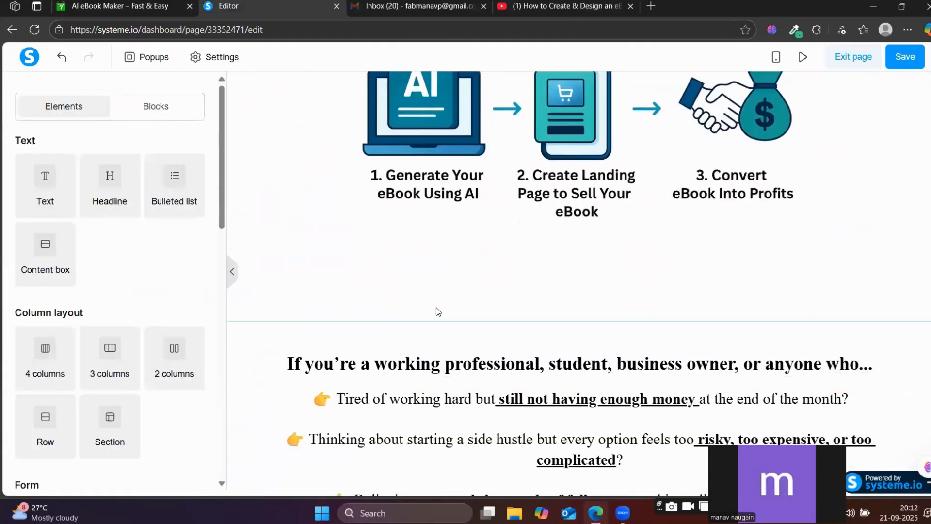
left_click(435, 311)
scroll(435, 312, "up", 3)
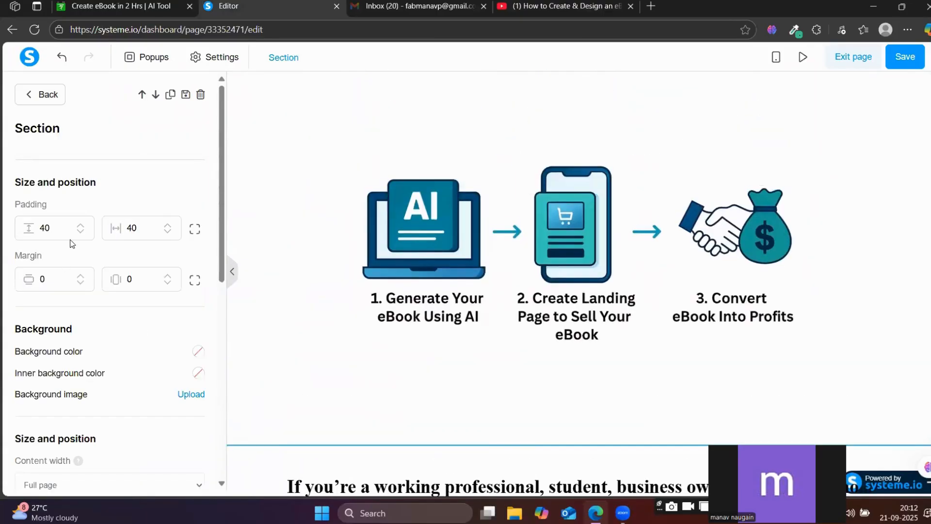
triple_click(81, 275)
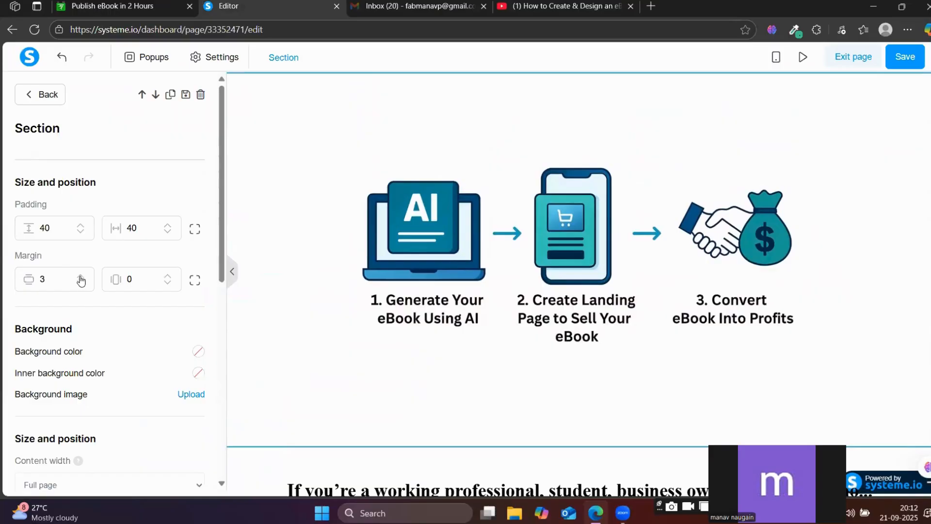
left_click(80, 225)
double_click(81, 225)
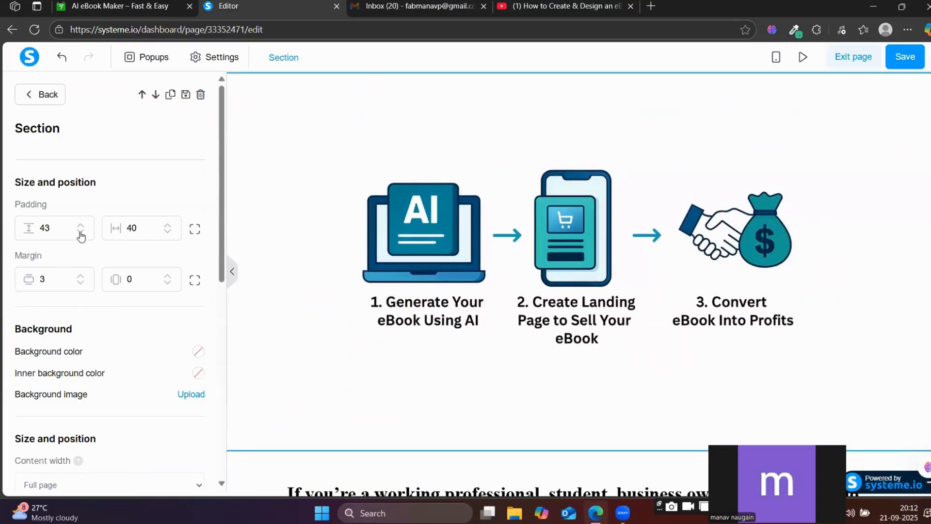
double_click(80, 232)
left_click(80, 235)
double_click(80, 235)
double_click(80, 234)
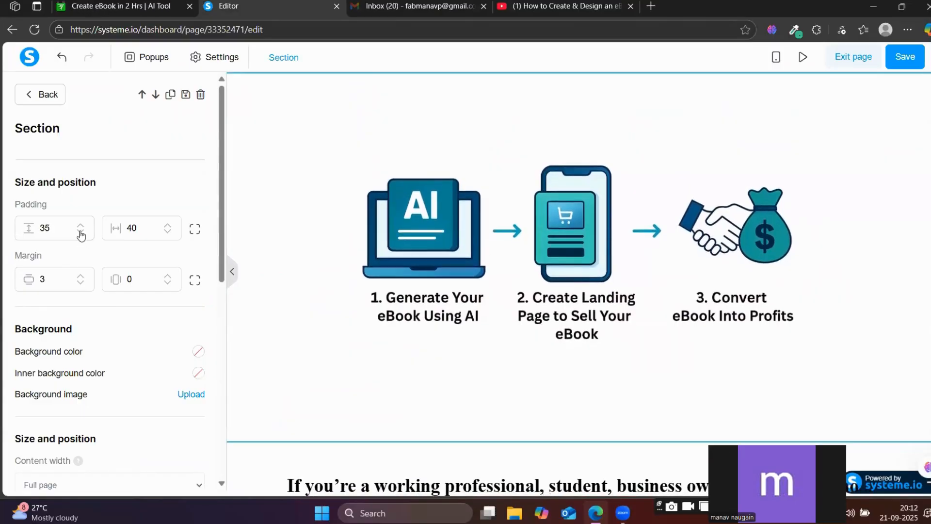
double_click(80, 235)
double_click(81, 235)
double_click(80, 235)
double_click(81, 234)
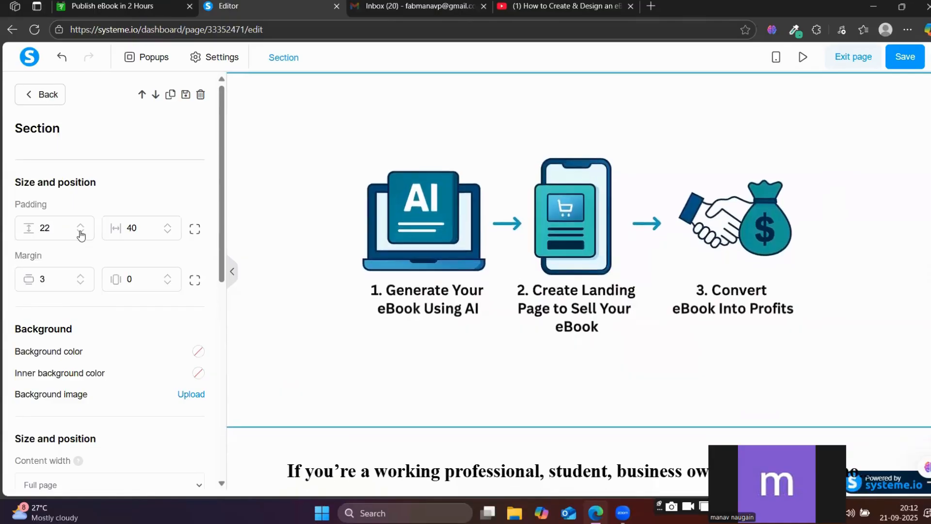
double_click(81, 235)
double_click(81, 235)
double_click(81, 235)
double_click(80, 235)
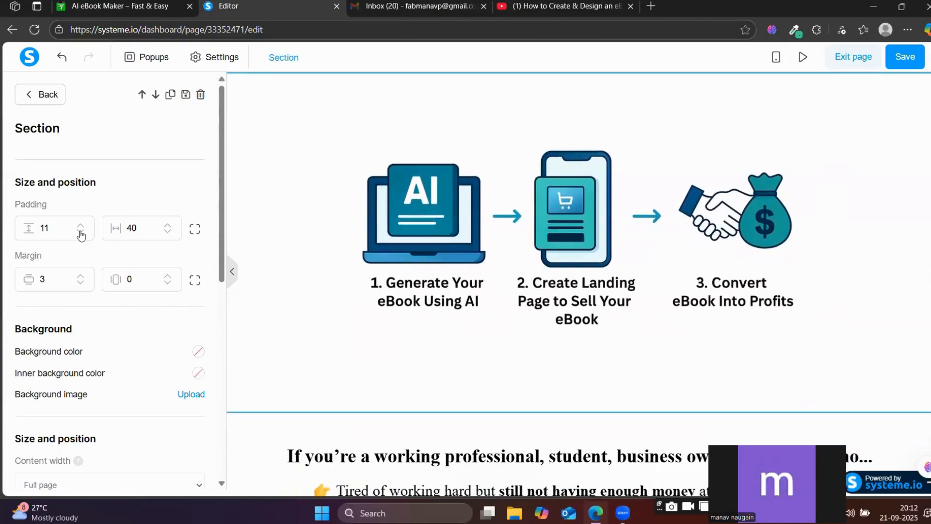
double_click(80, 234)
double_click(80, 234)
double_click(80, 235)
double_click(80, 235)
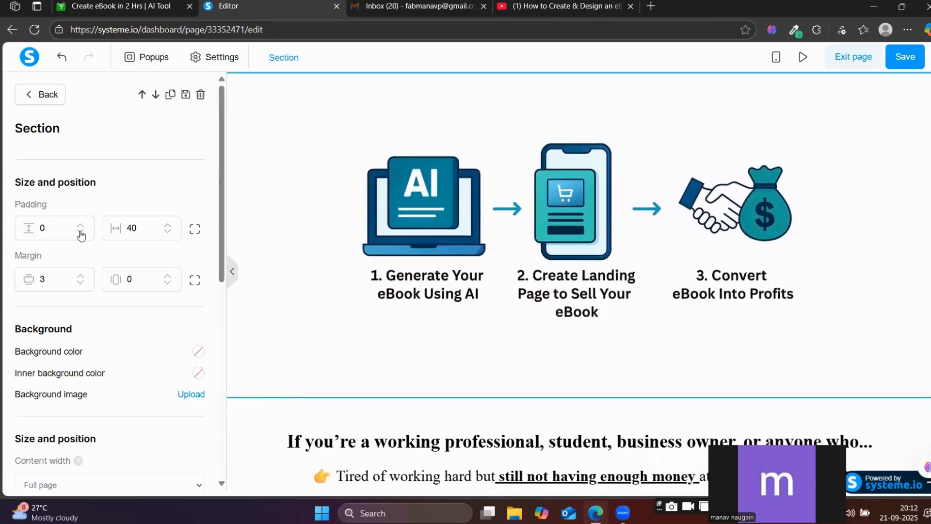
left_click(286, 407)
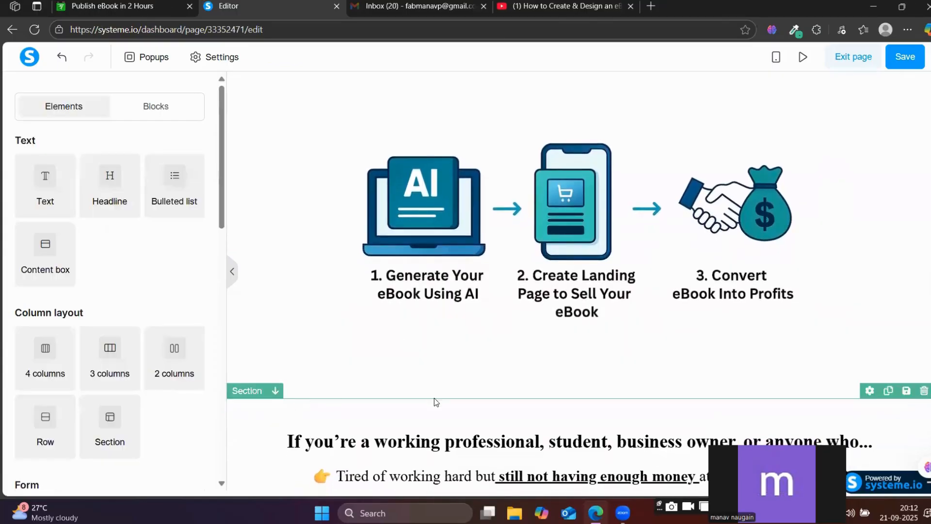
Place a headline element below the text block ending in "The fastest, easiest way to start making real passive income online is through…".
scroll(484, 390, "down", 5)
scroll(499, 416, "up", 10)
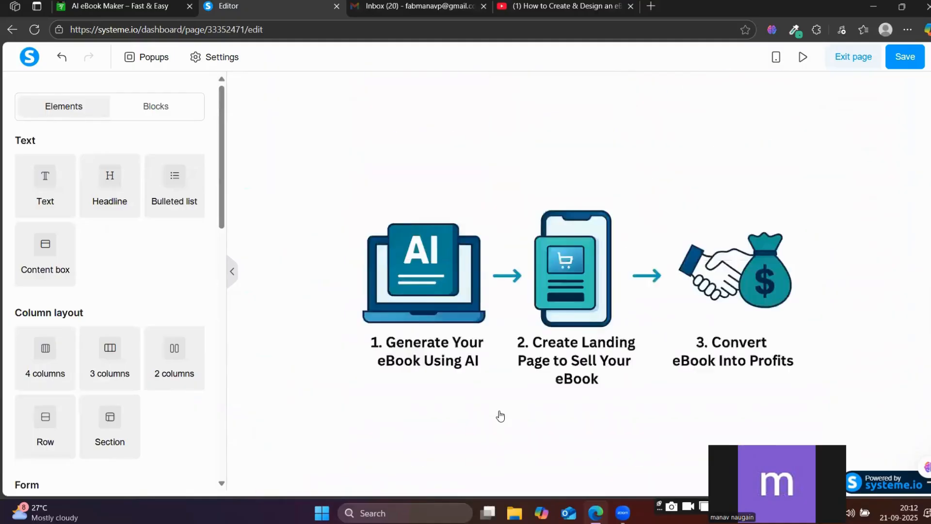
scroll(502, 412, "down", 4)
scroll(502, 411, "down", 15)
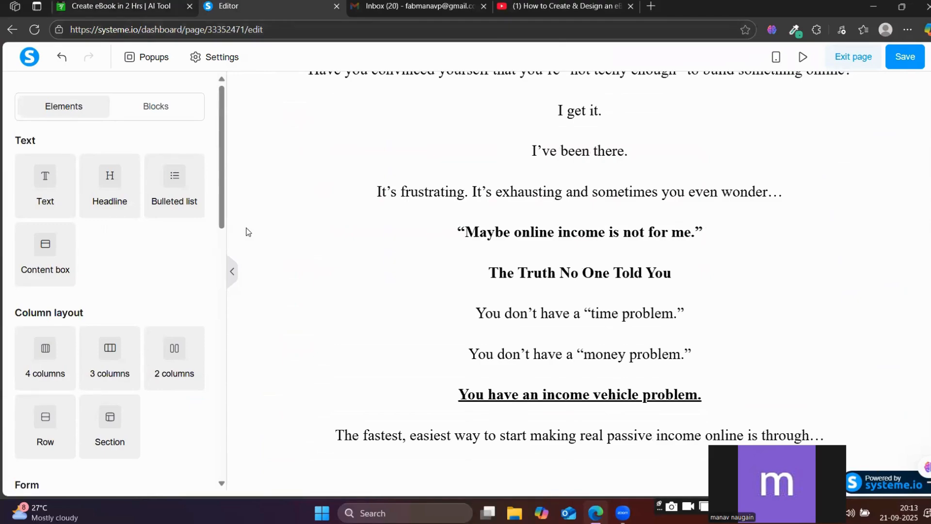
scroll(386, 326, "up", 8)
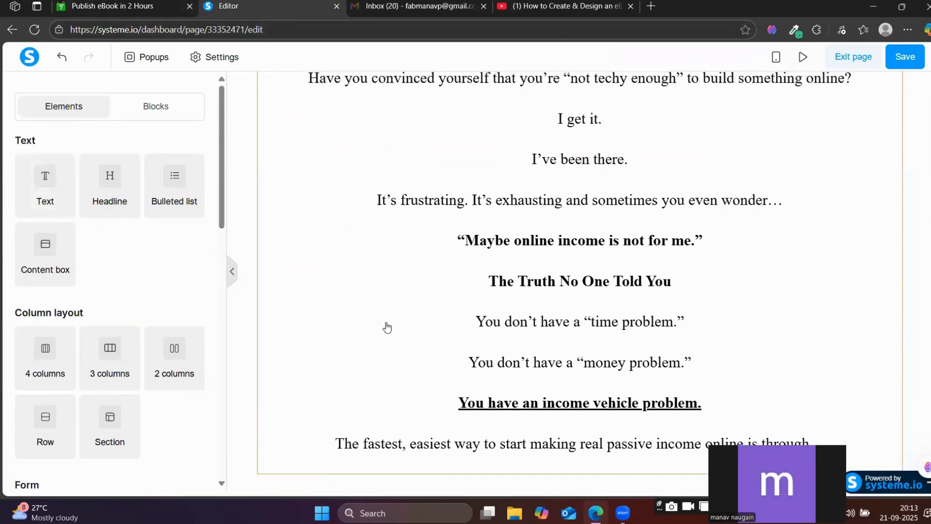
scroll(391, 325, "down", 6)
scroll(392, 325, "down", 2)
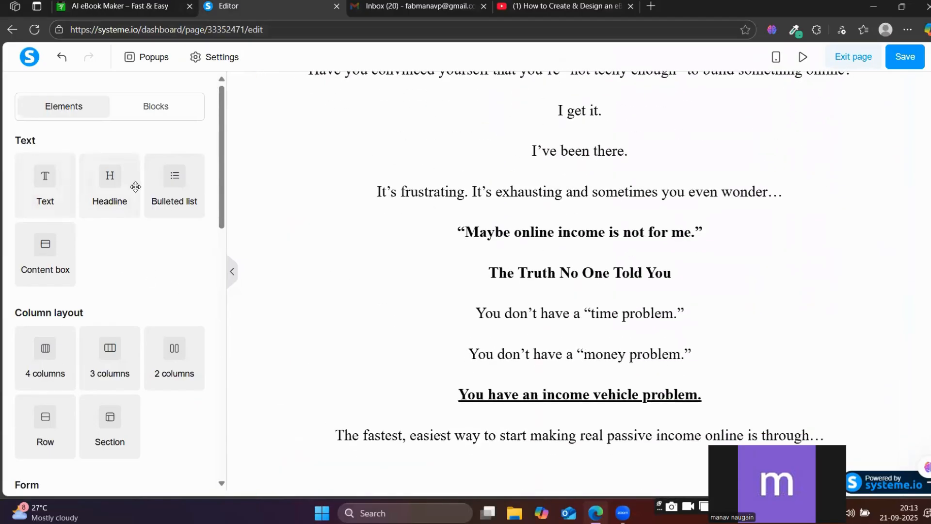
left_click_drag(102, 178, 504, 475)
left_click(548, 444)
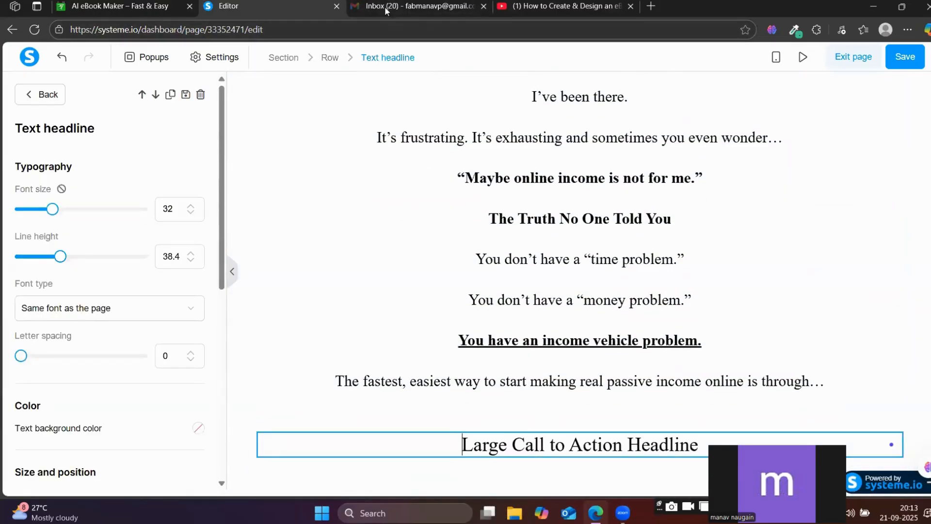
Find the "Who Can Benefit From This" headline further down the reference page and copy it.
left_click(148, 4)
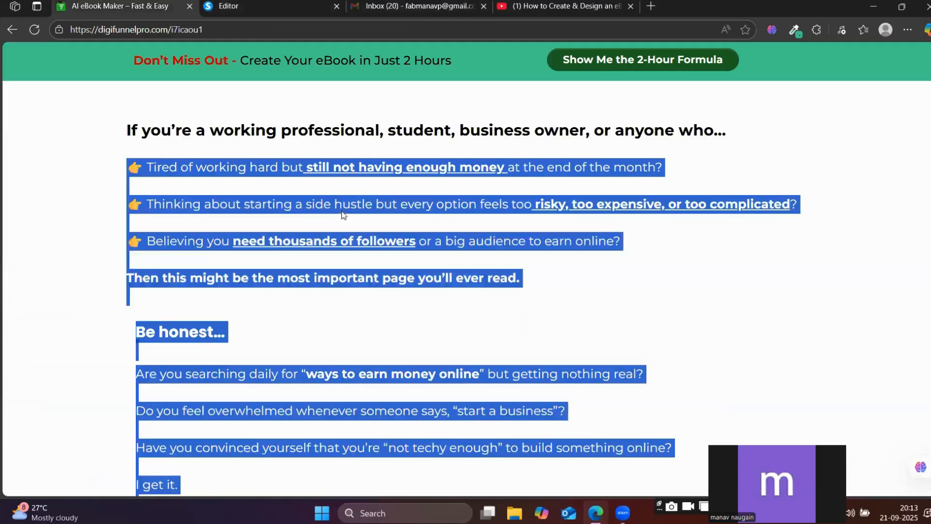
scroll(455, 377, "down", 15)
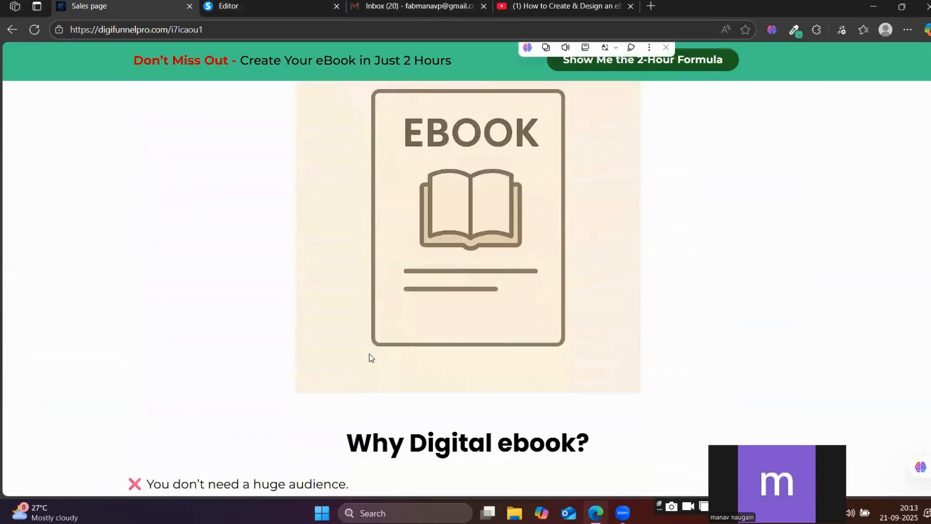
scroll(277, 309, "down", 13)
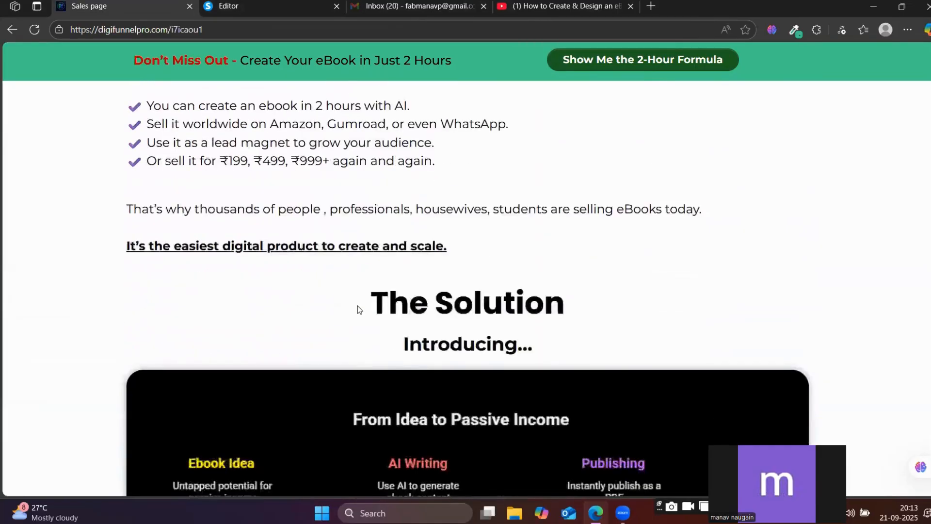
scroll(358, 309, "down", 10)
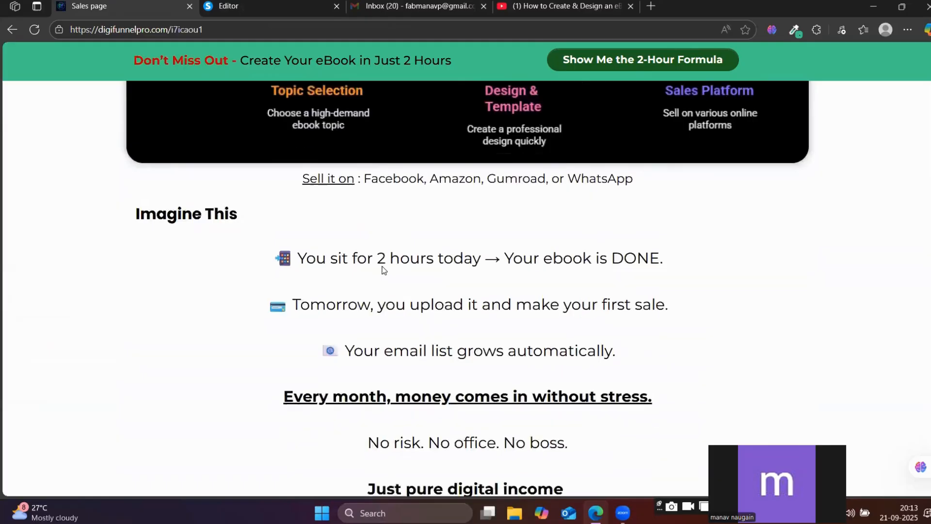
scroll(394, 270, "down", 12)
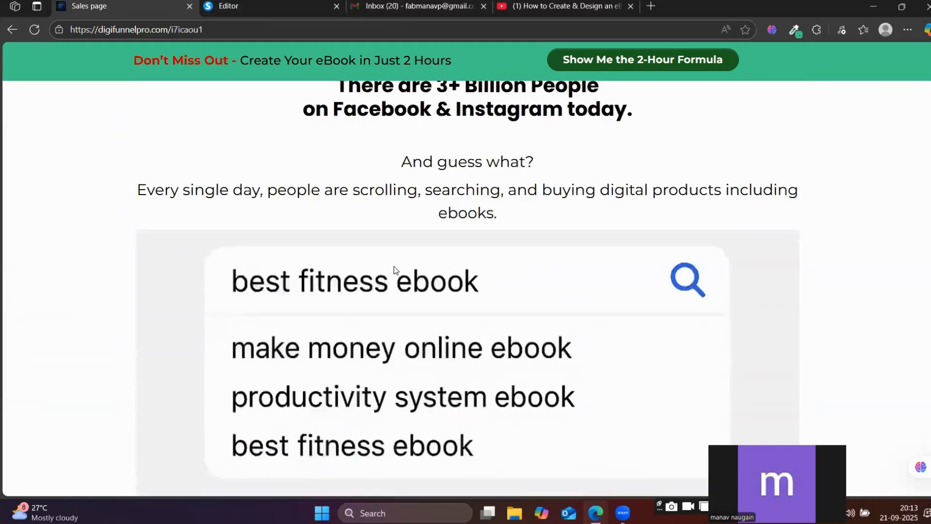
scroll(394, 270, "down", 11)
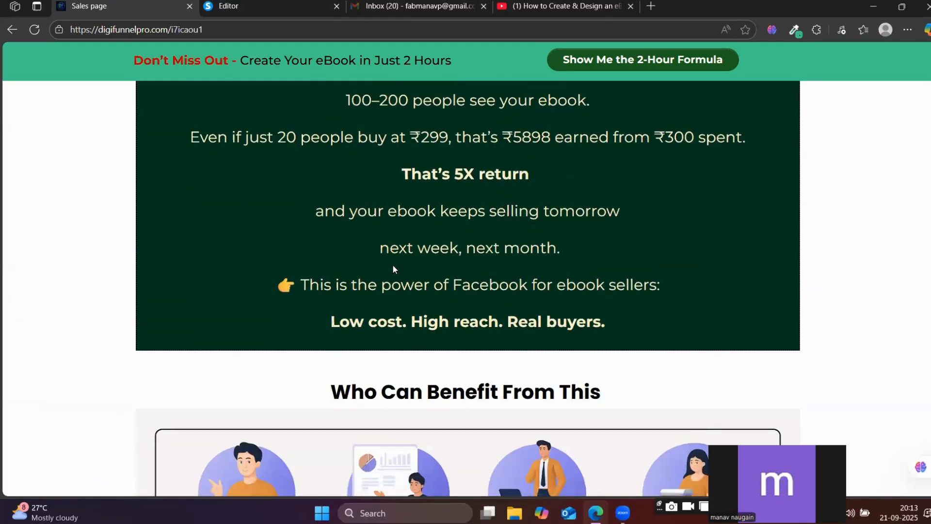
scroll(393, 269, "down", 4)
triple_click(354, 210)
key("ctrl+c")
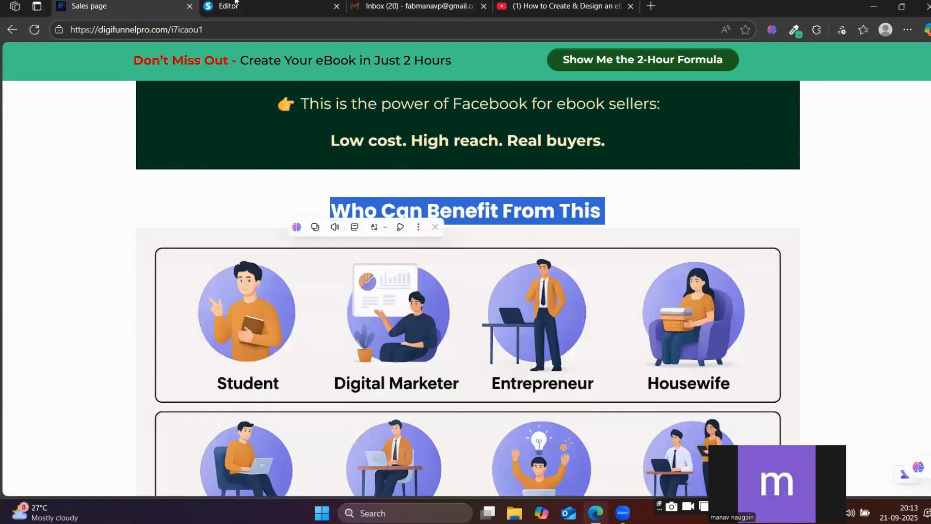
Replace the placeholder text of the new headline in the editor with the copied "Who Can Benefit From This".
left_click(235, 3)
left_click_drag(499, 442, 698, 443)
key("ctrl+v")
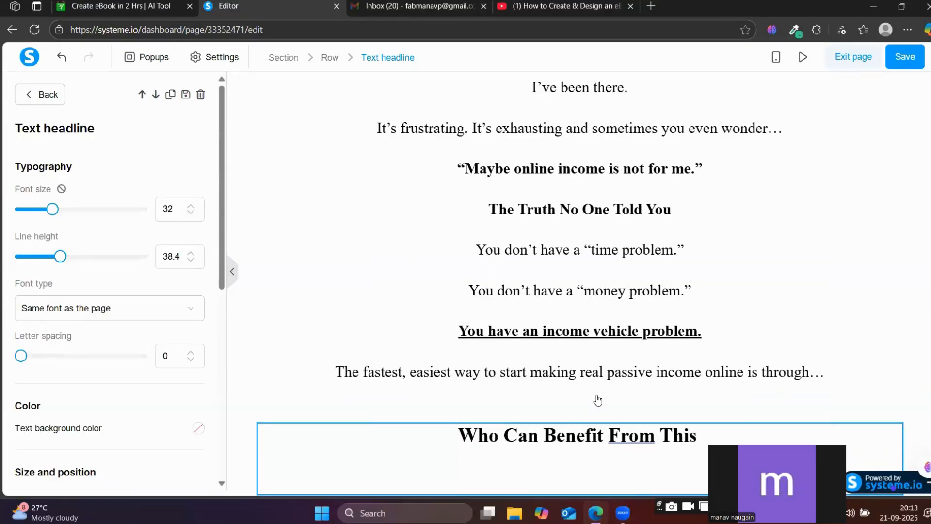
left_click(597, 400)
scroll(597, 400, "down", 1)
left_click(493, 425)
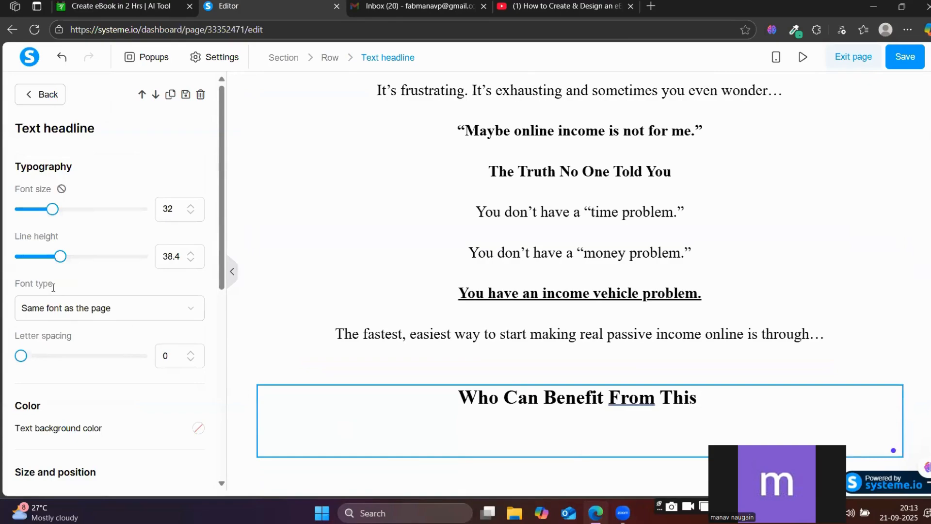
Place an image element directly below the "Who Can Benefit From This" headline.
left_click(41, 94)
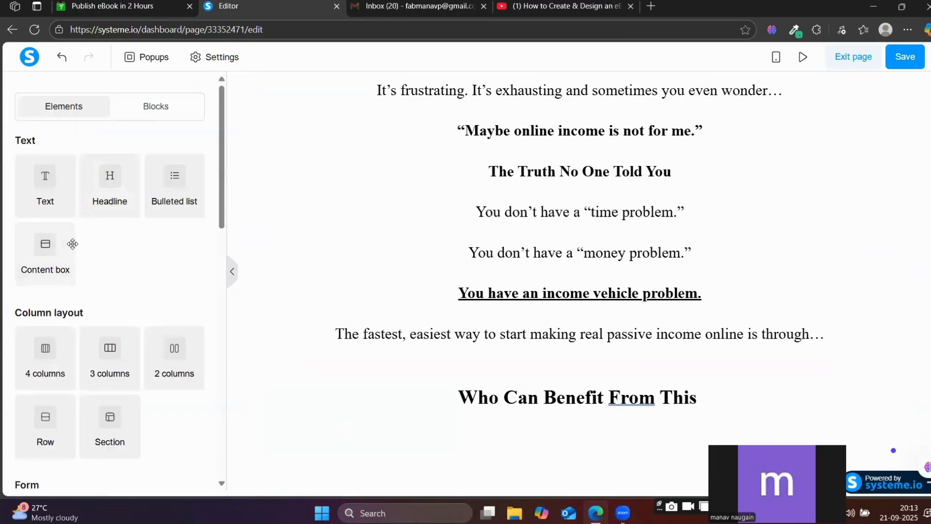
scroll(109, 293, "down", 5)
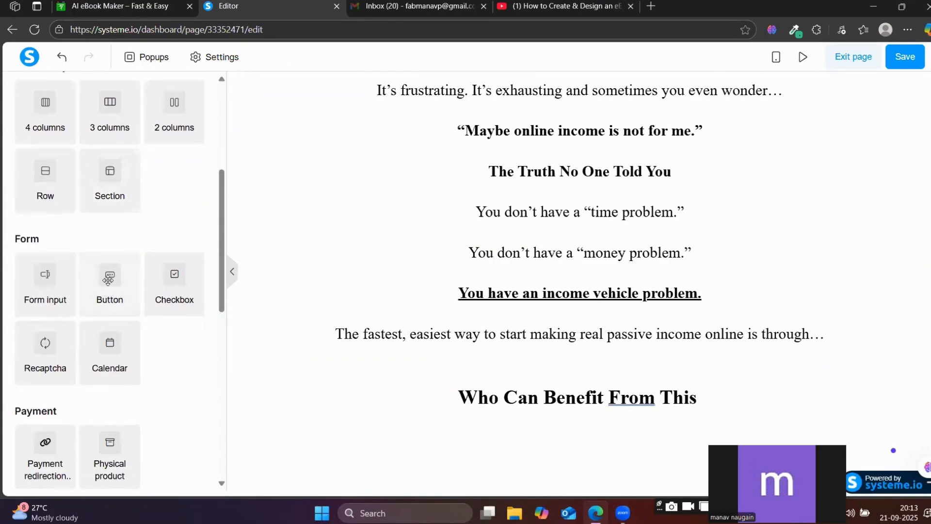
scroll(75, 315, "down", 6)
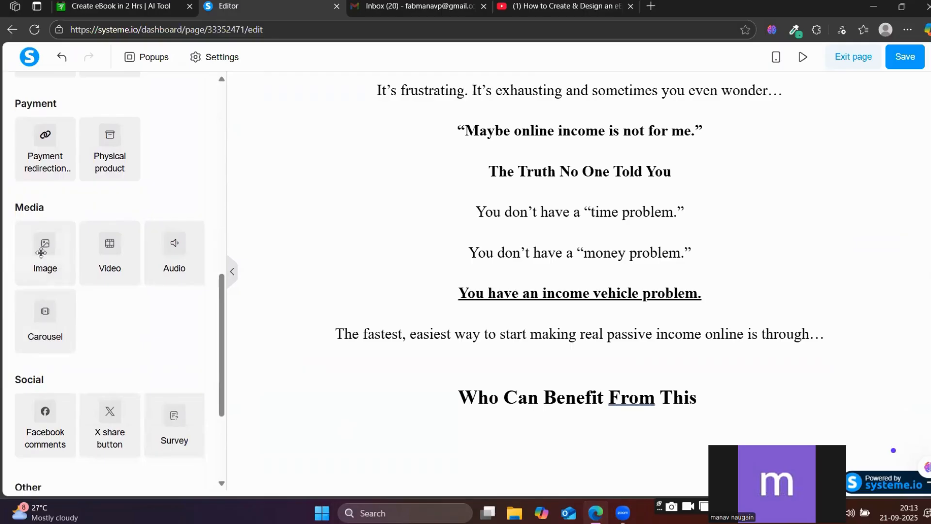
left_click_drag(46, 248, 536, 432)
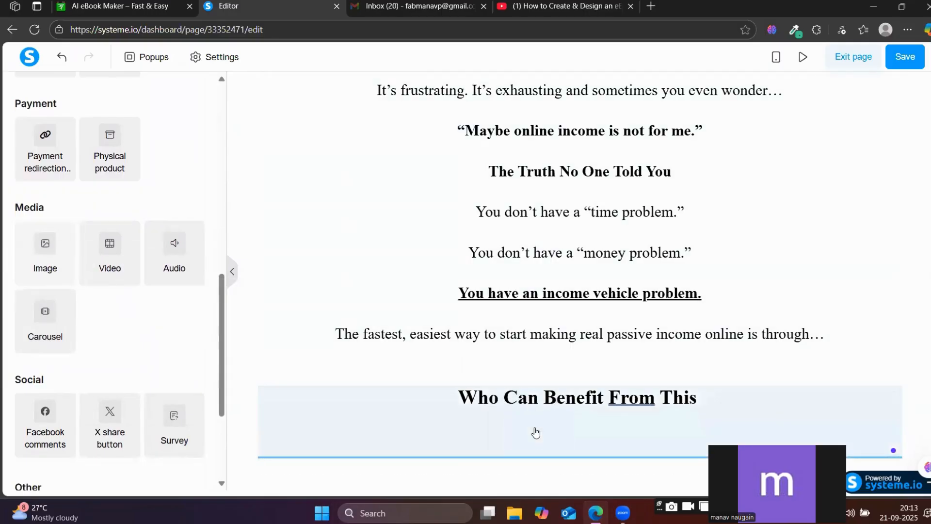
scroll(537, 420, "down", 3)
left_click(563, 331)
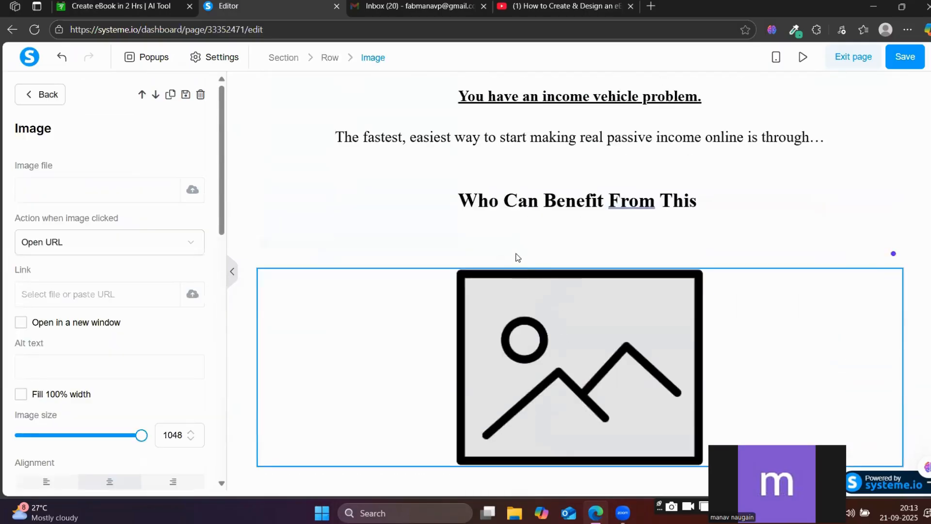
key("Escape")
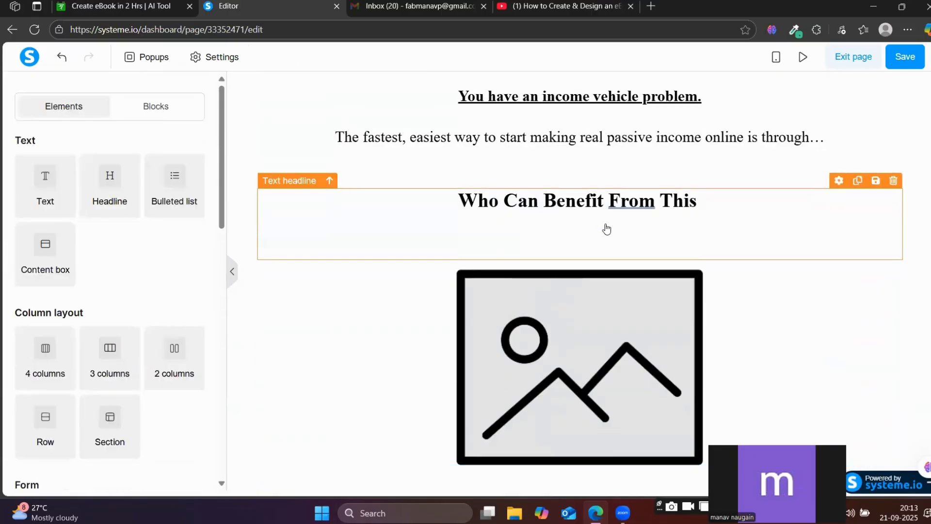
Remove the empty line after the text in the "Who Can Benefit From This" headline.
left_click(579, 227)
scroll(579, 223, "up", 1)
key("BackSpace")
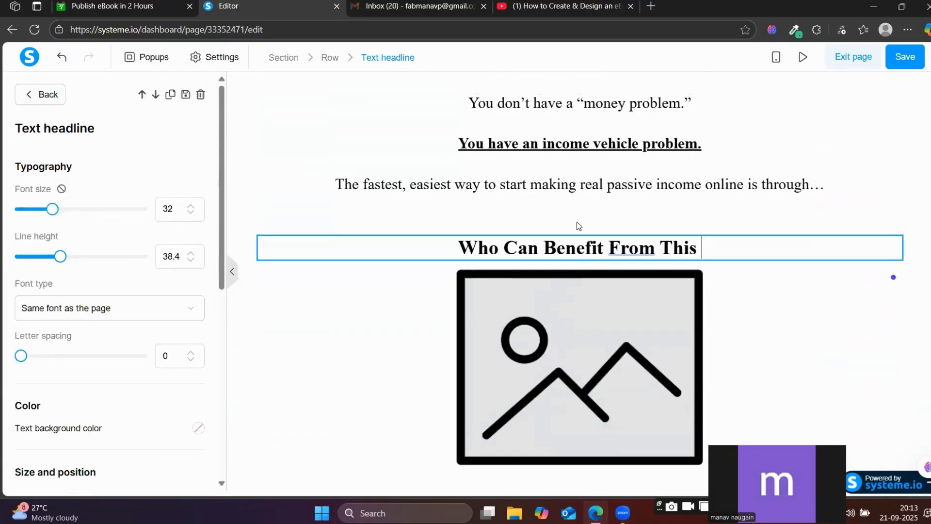
key("Escape")
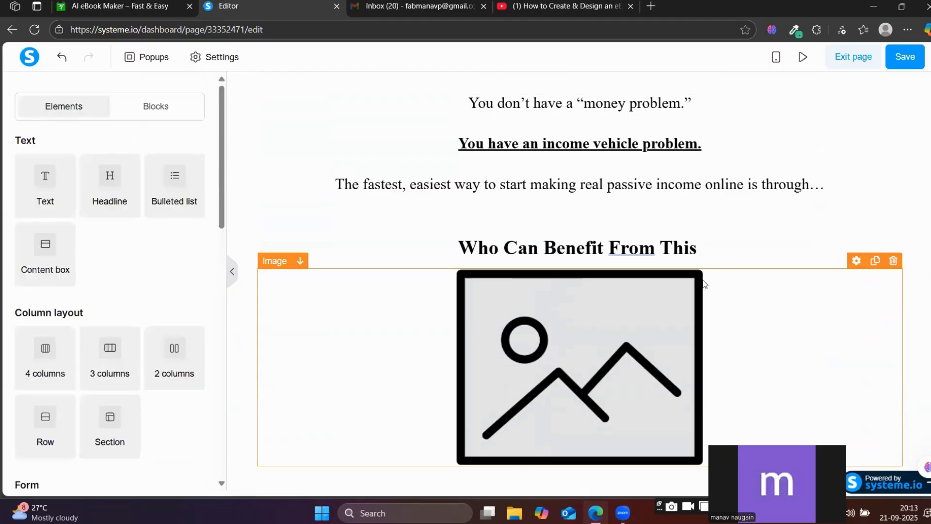
left_click(591, 359)
key("Escape")
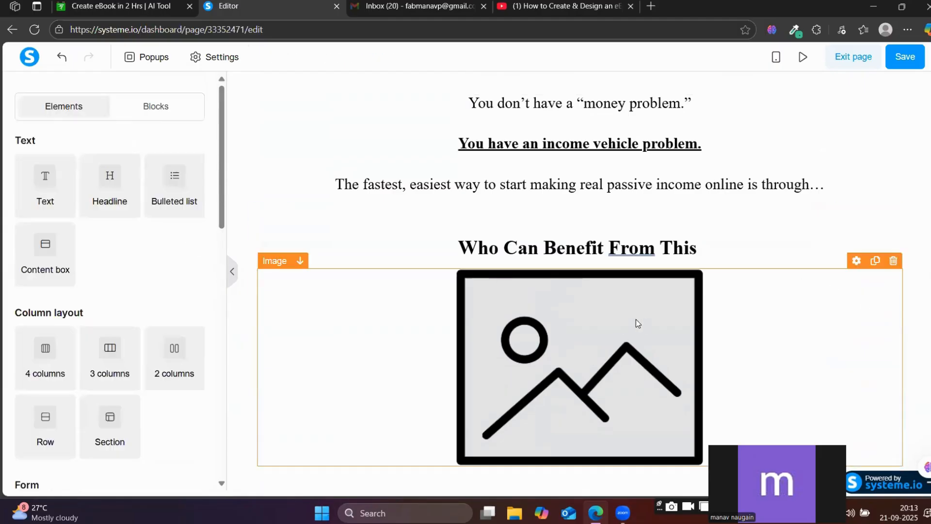
left_click(583, 376)
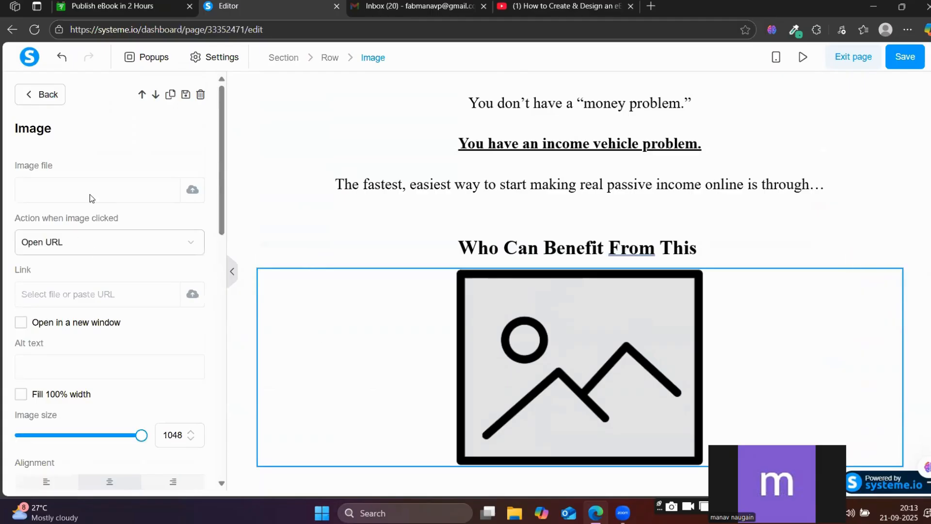
left_click(193, 189)
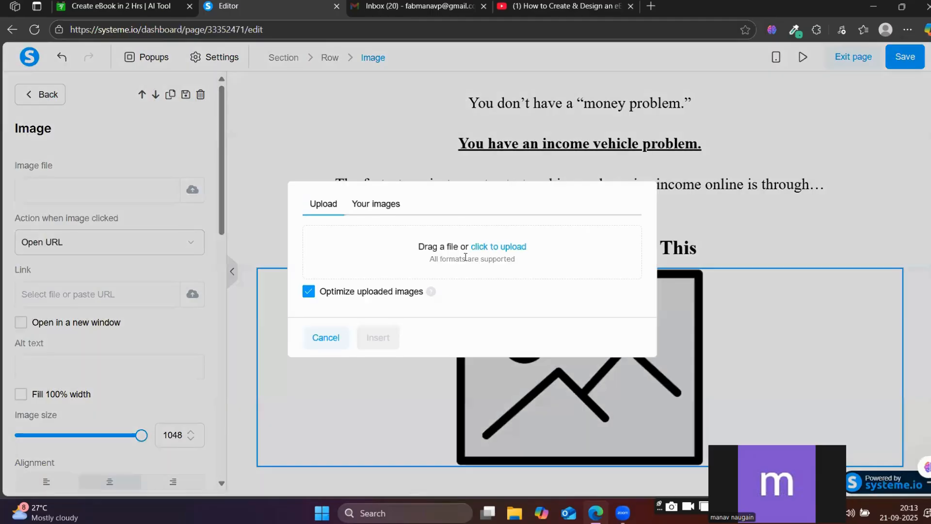
left_click(499, 249)
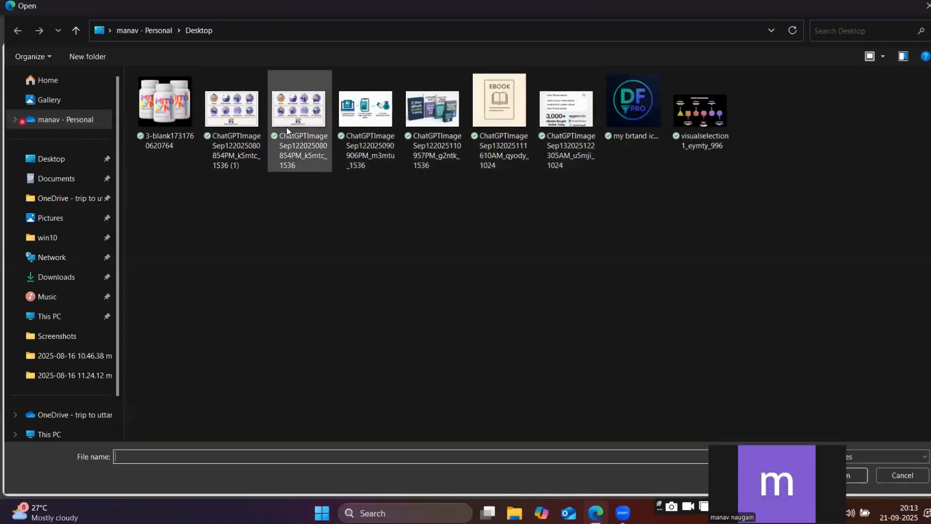
left_click(246, 130)
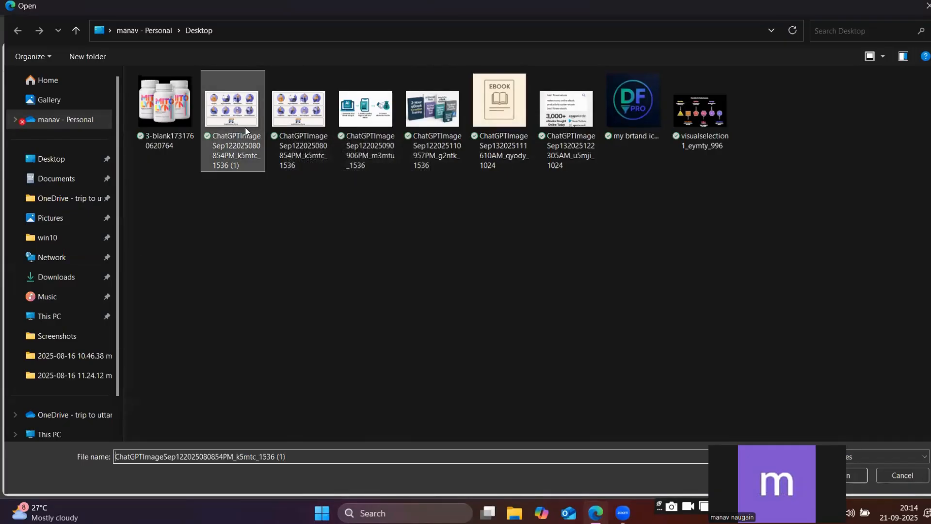
left_click(856, 475)
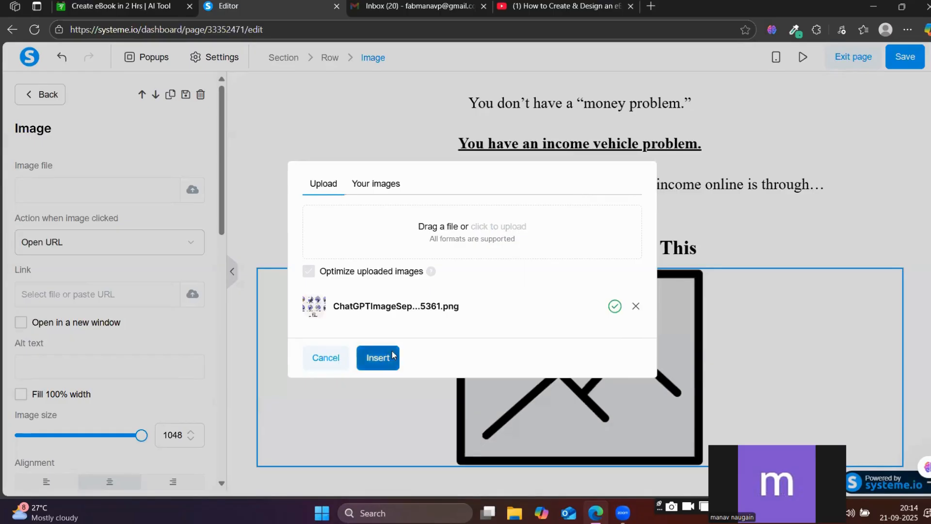
left_click(378, 357)
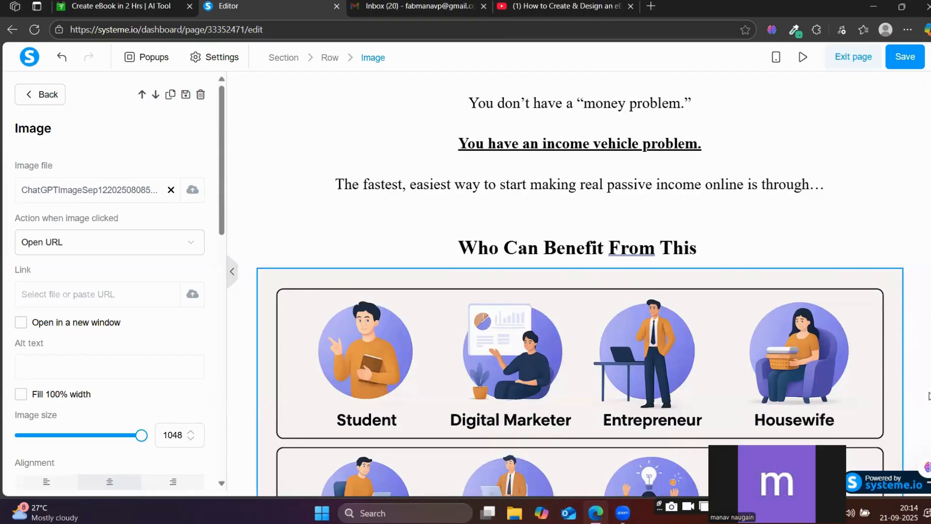
Look back over the page up to the hero section and try to save it.
left_click(928, 396)
scroll(779, 325, "up", 13)
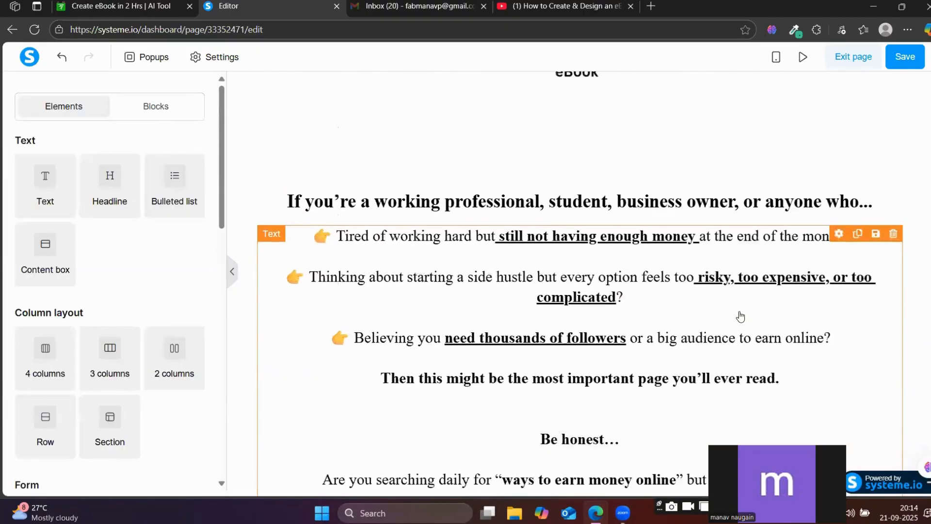
scroll(741, 316, "up", 15)
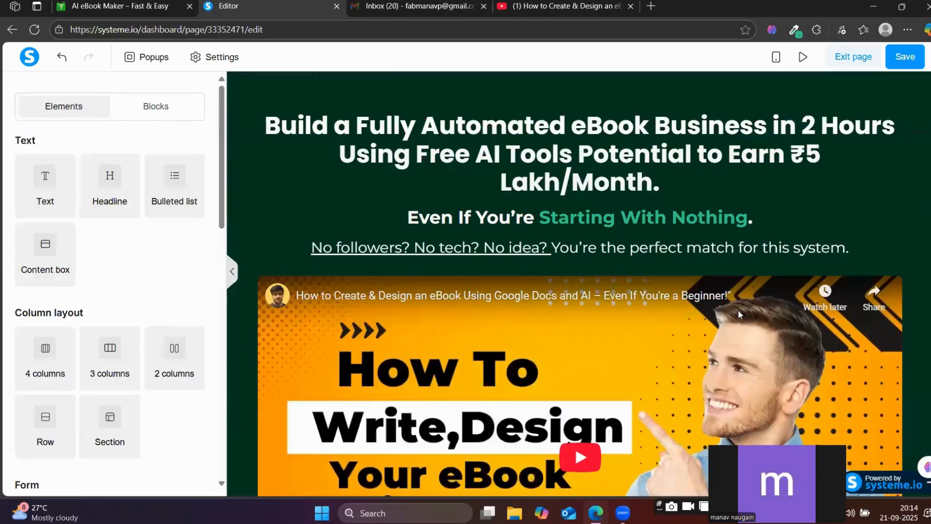
scroll(727, 316, "down", 7)
scroll(682, 289, "down", 2)
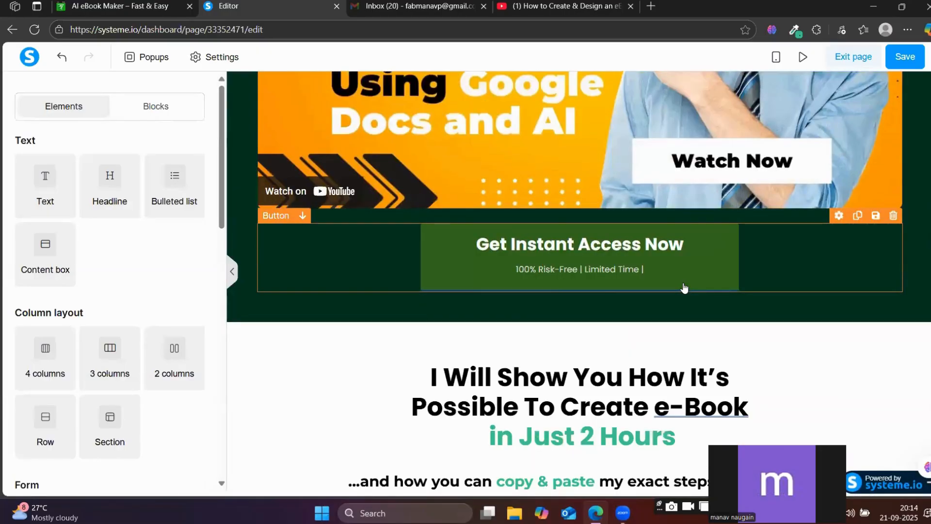
scroll(700, 289, "up", 2)
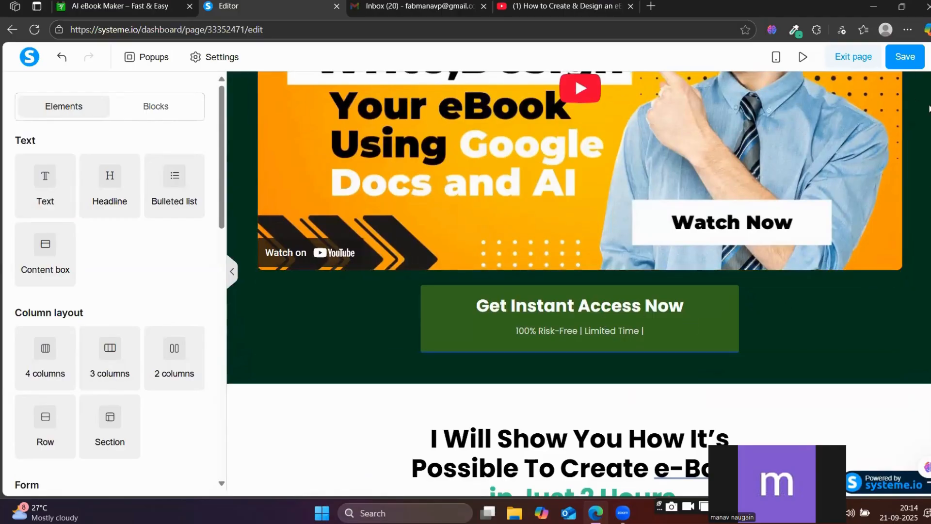
left_click(903, 58)
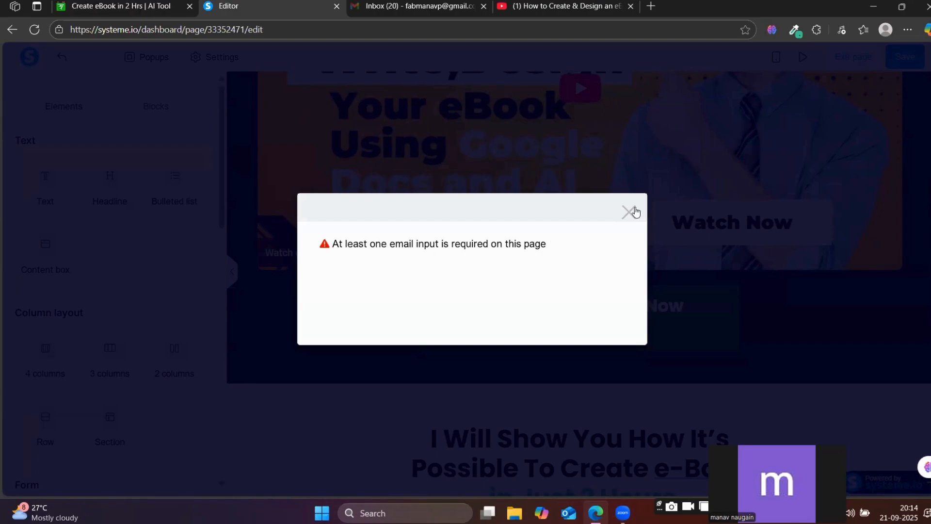
left_click(631, 214)
Choose Submit form as the action of the "Get Instant Access Now" button and try saving the page again.
left_click(580, 304)
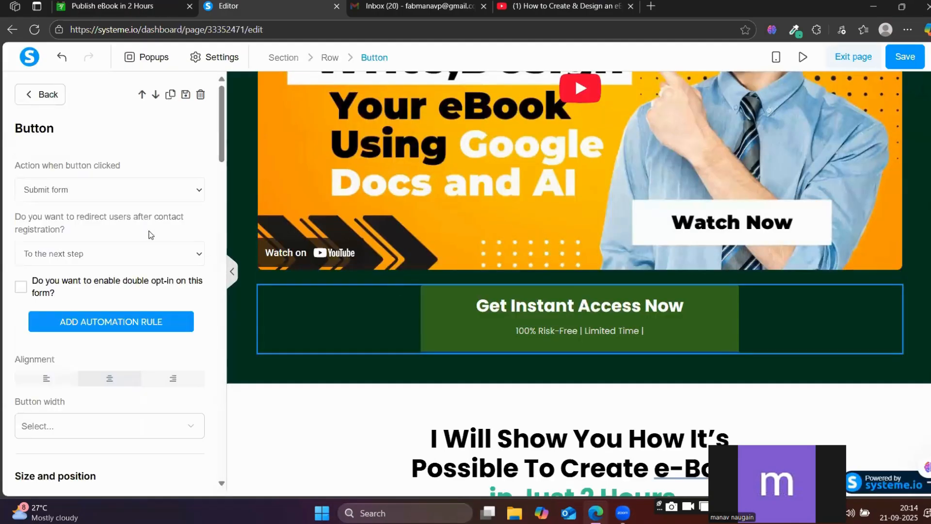
left_click(58, 191)
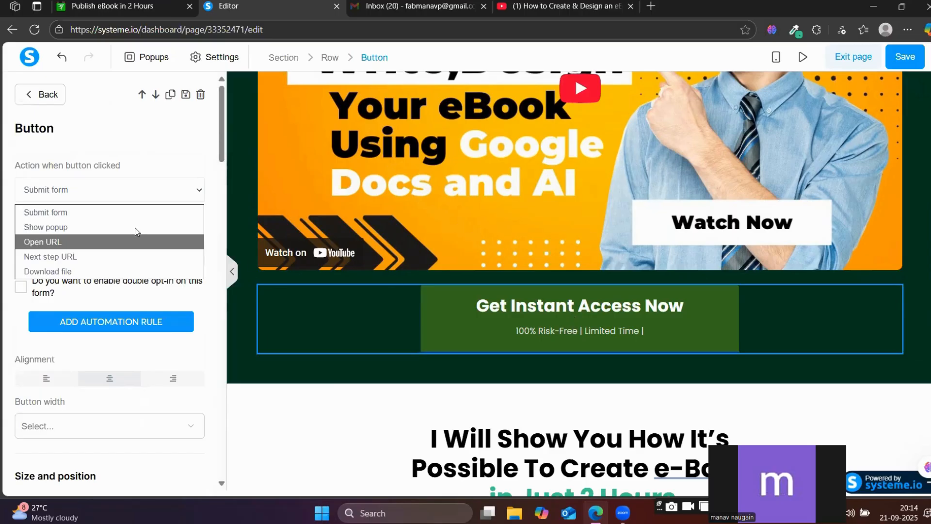
left_click(62, 215)
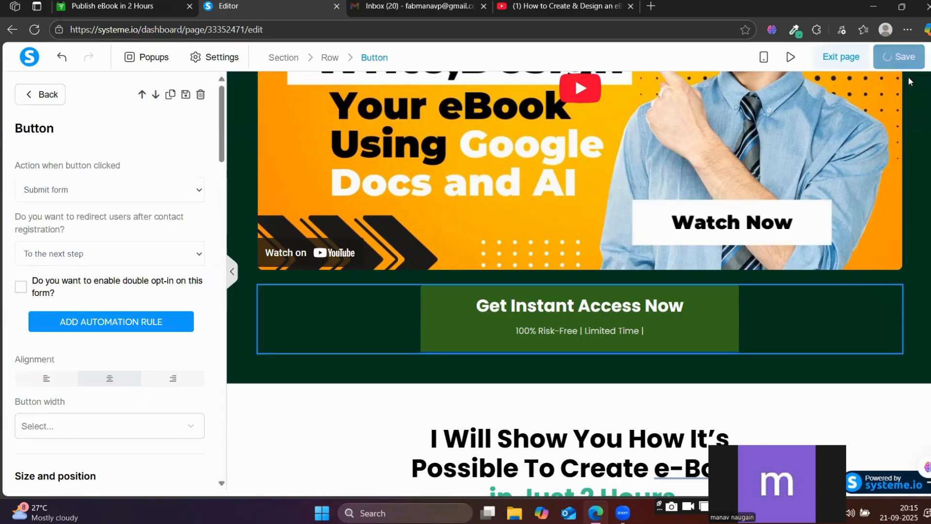
left_click(905, 56)
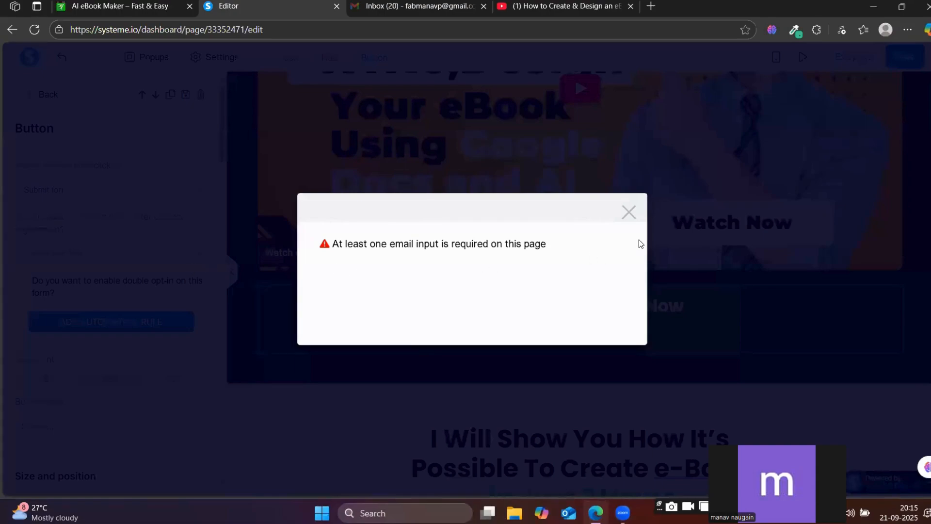
left_click(629, 212)
key("Escape")
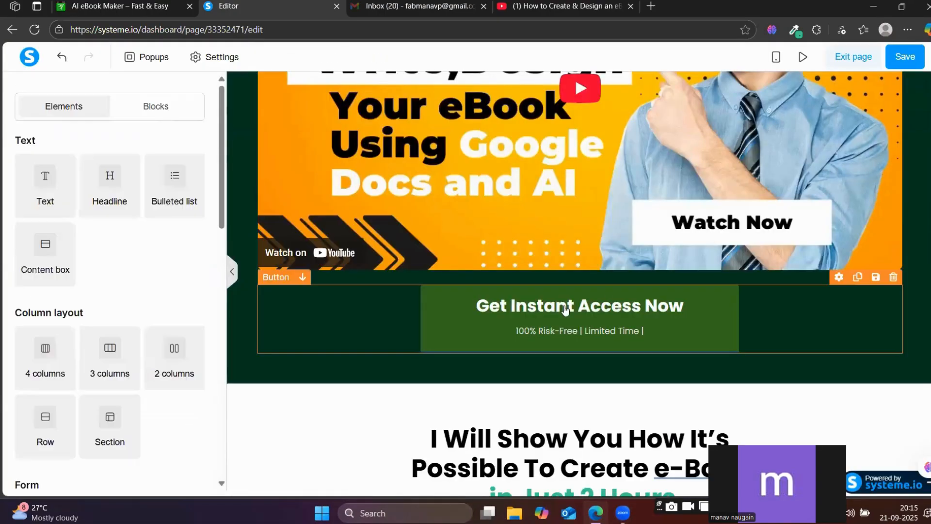
Set the "Get Instant Access Now" button's action to Show popup and open the page's pop-up list.
left_click(564, 306)
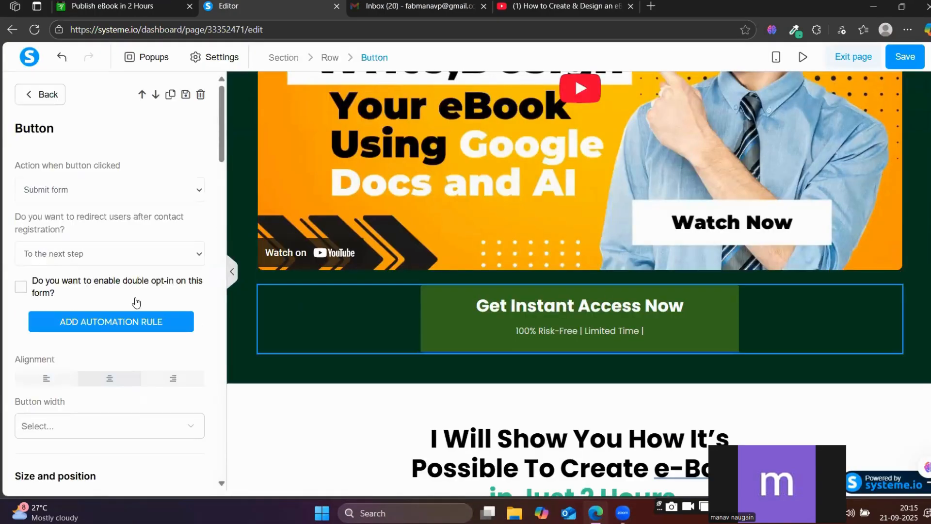
left_click(99, 198)
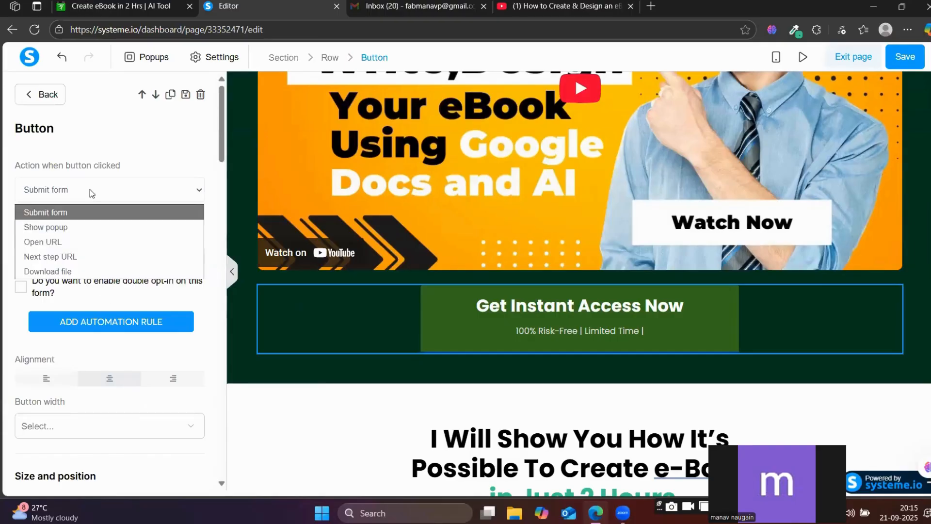
left_click(72, 227)
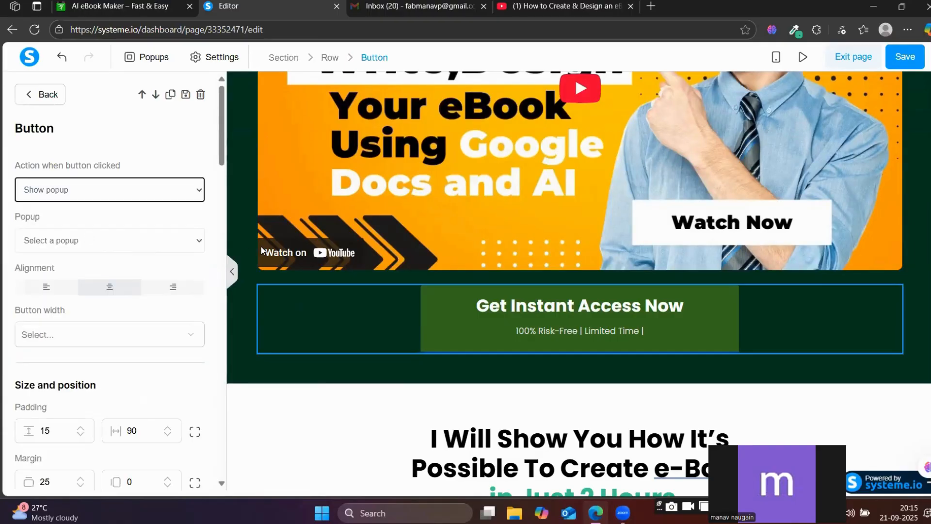
left_click(112, 246)
left_click(66, 263)
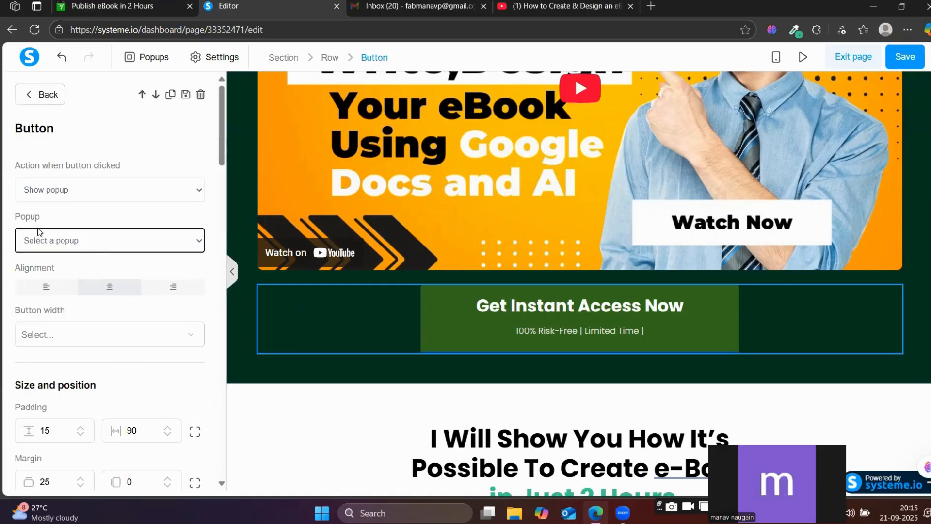
left_click(156, 59)
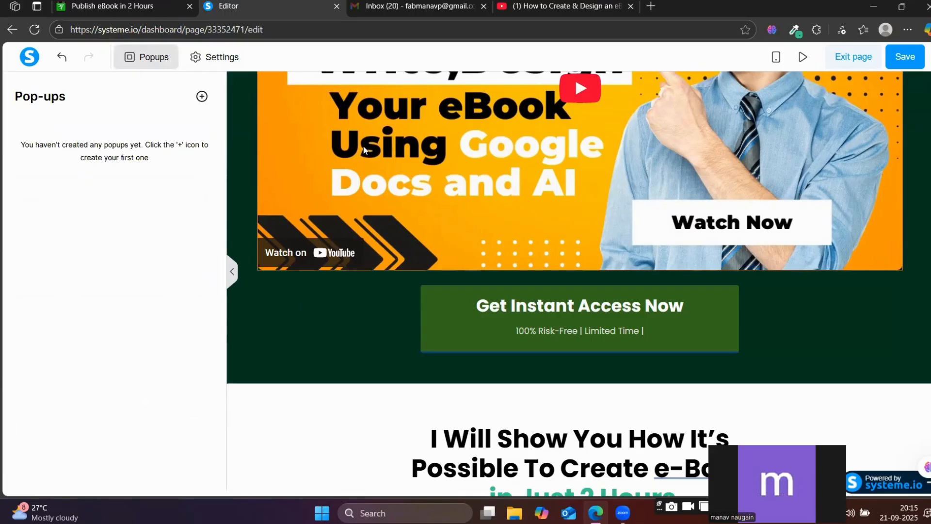
Switch to the reference site and examine the popup over its checkout page, from the headline and image to the call-to-action button.
left_click(166, 5)
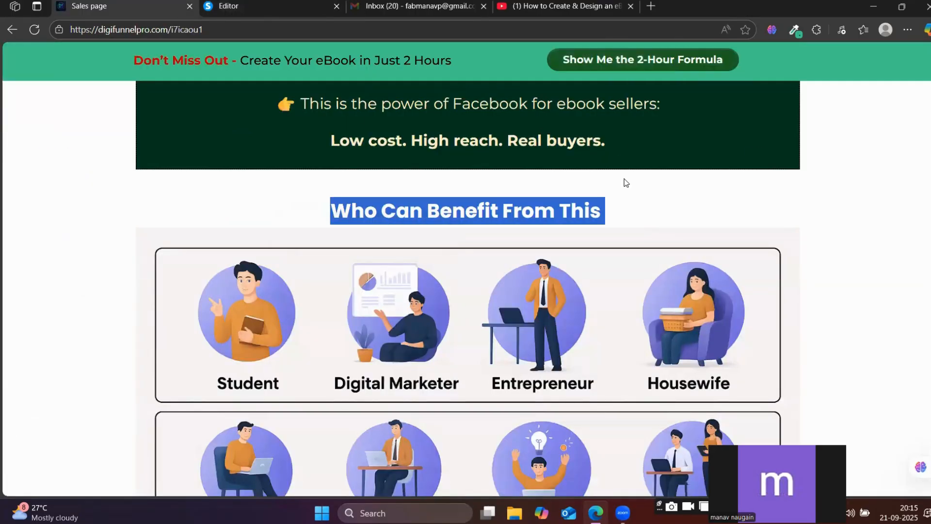
key("F5")
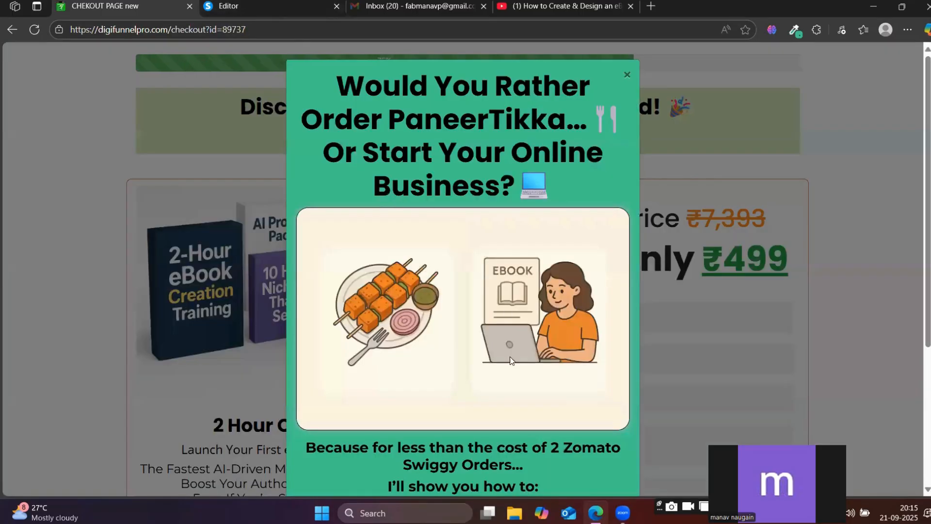
scroll(505, 378, "down", 3)
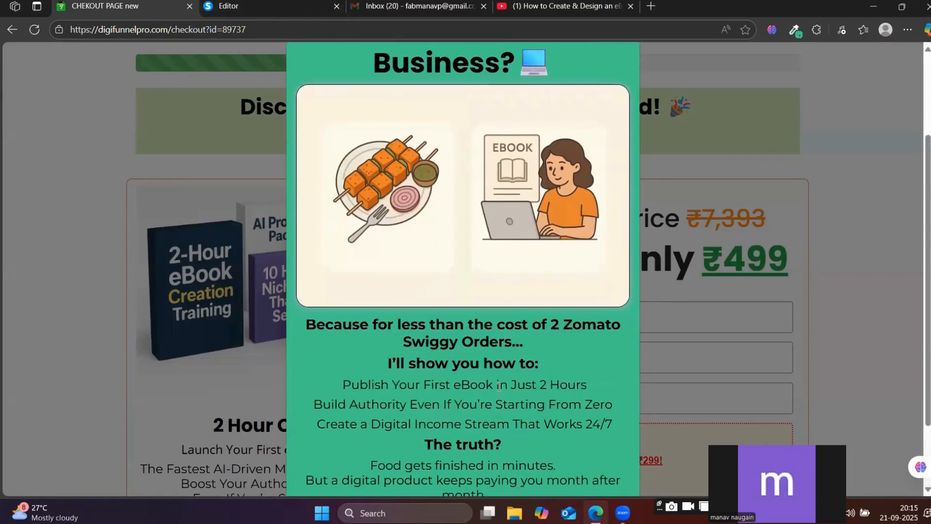
scroll(498, 372, "up", 3)
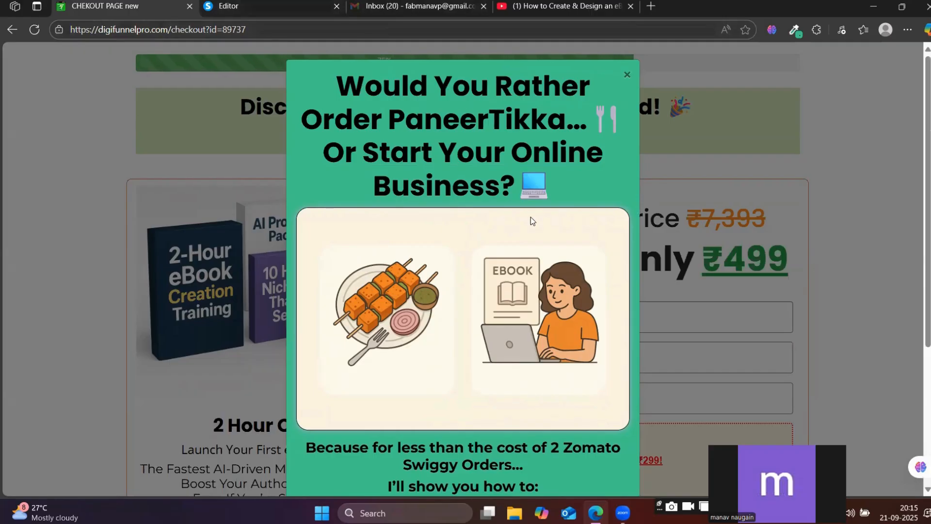
scroll(529, 275, "down", 4)
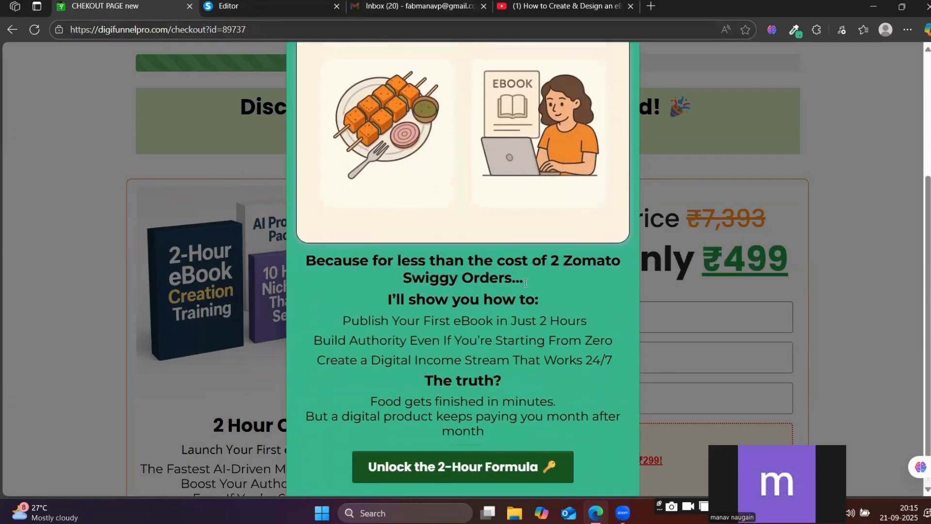
scroll(525, 283, "up", 4)
scroll(525, 277, "down", 4)
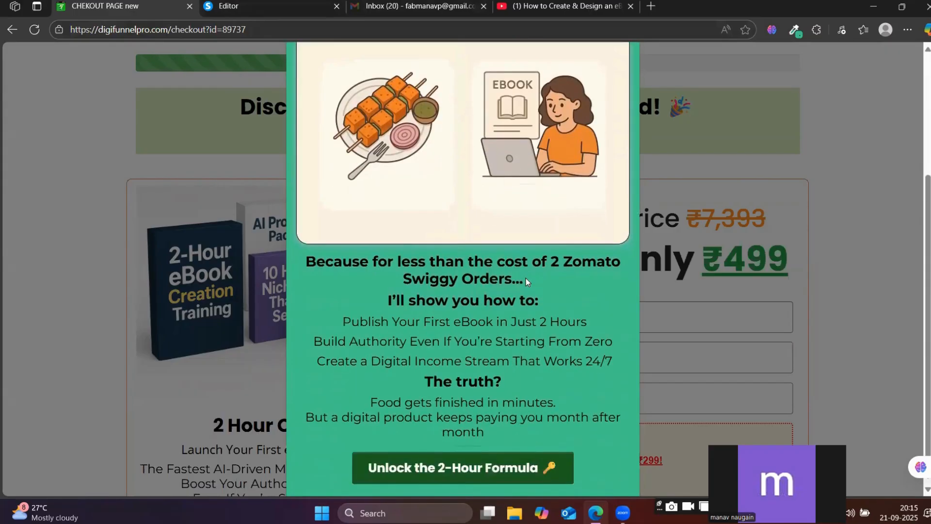